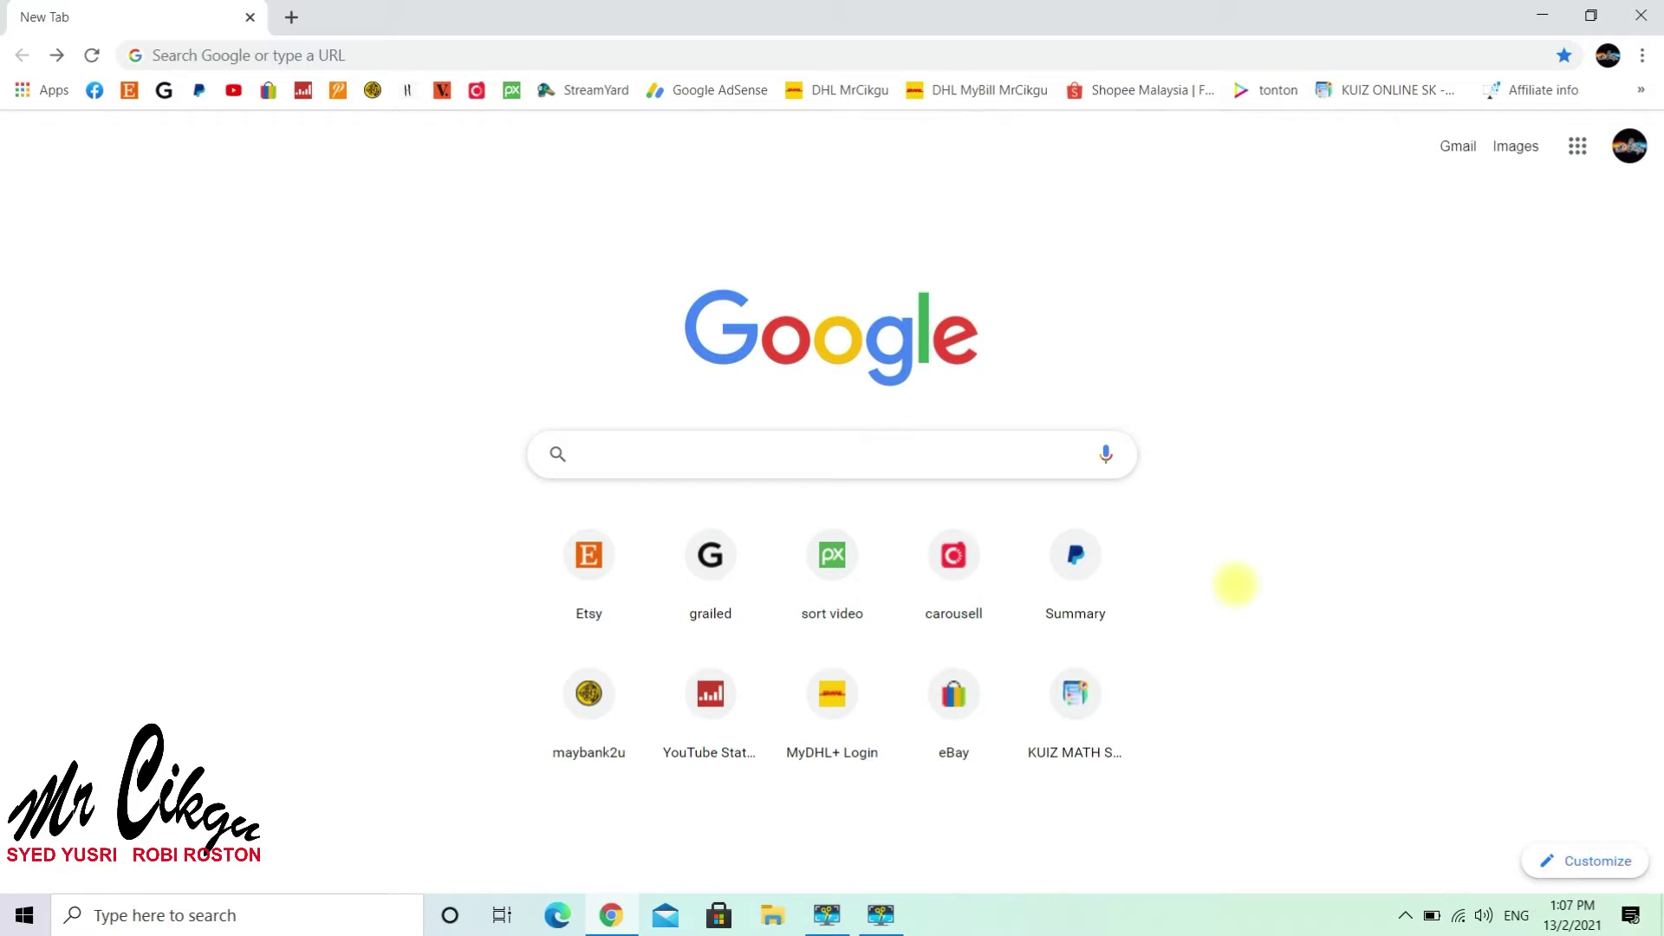
# Search Google for "creative word font" and open the Creative Fonts page on FontSpace.
pyautogui.write('creative word font')
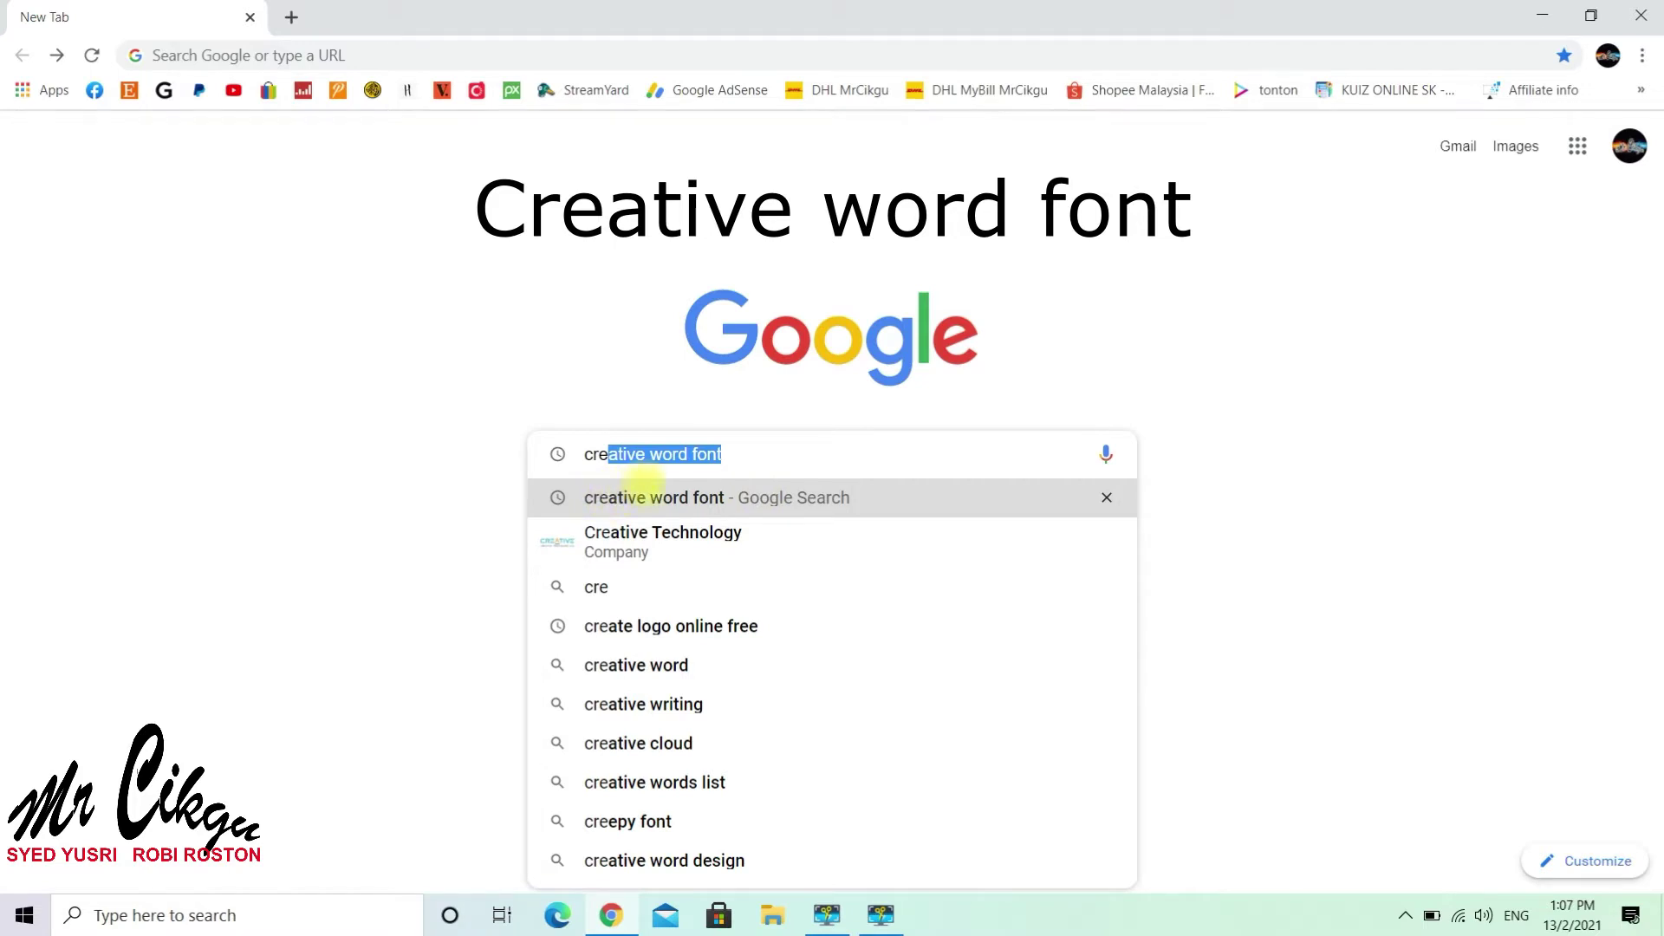
pyautogui.click(684, 497)
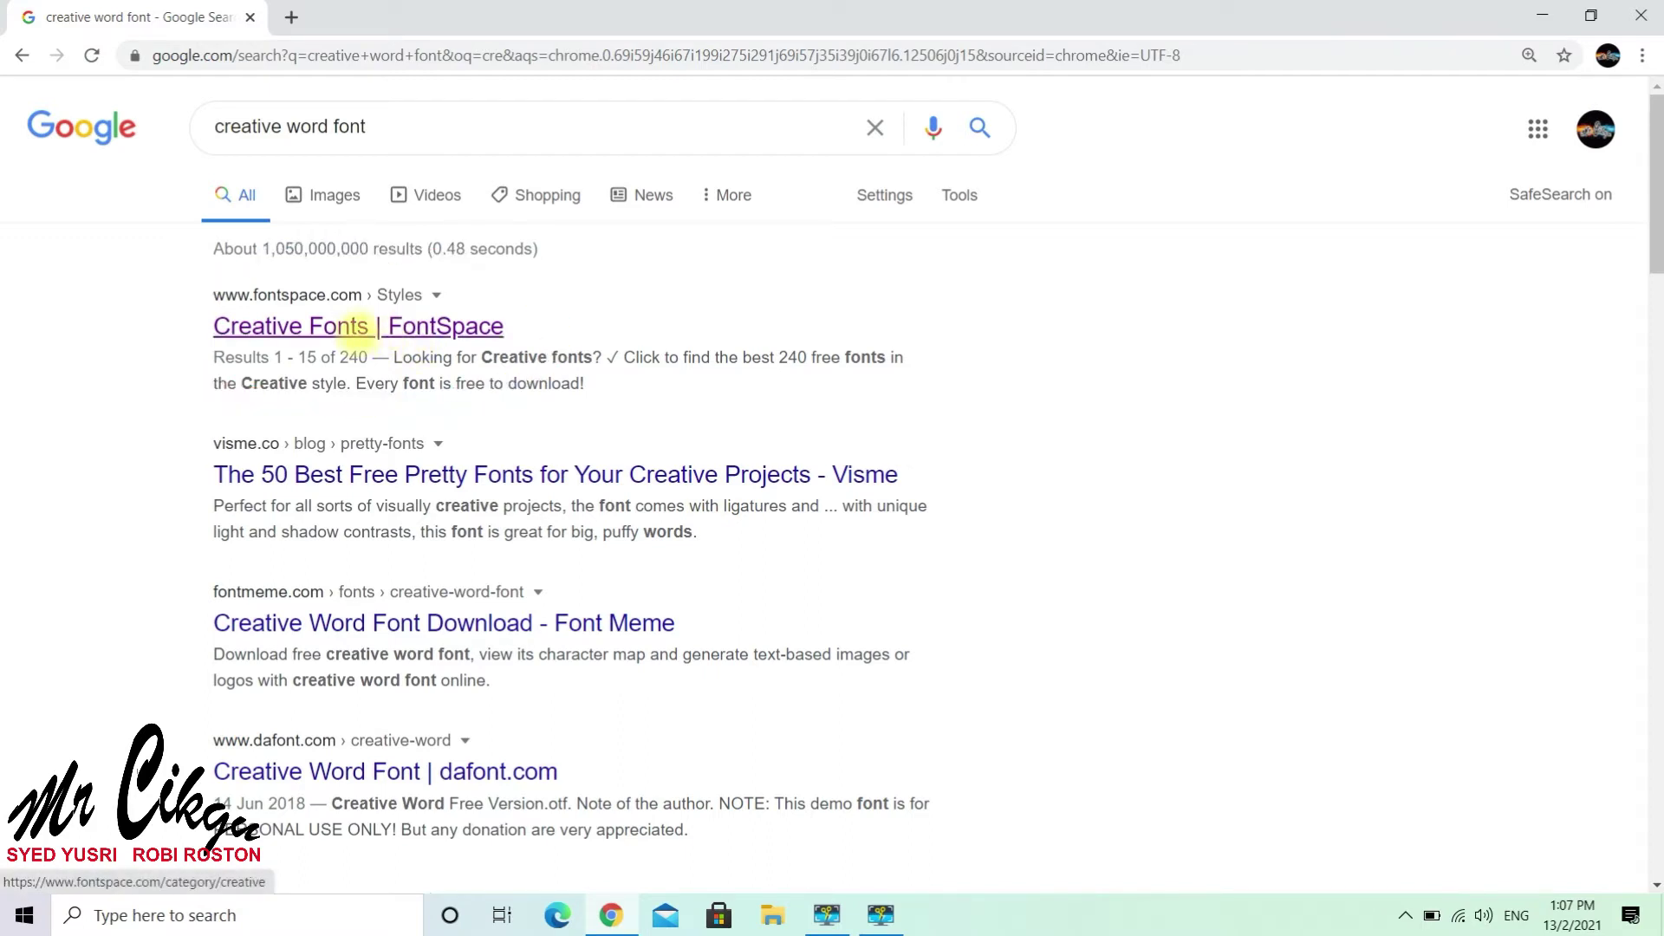
pyautogui.click(356, 328)
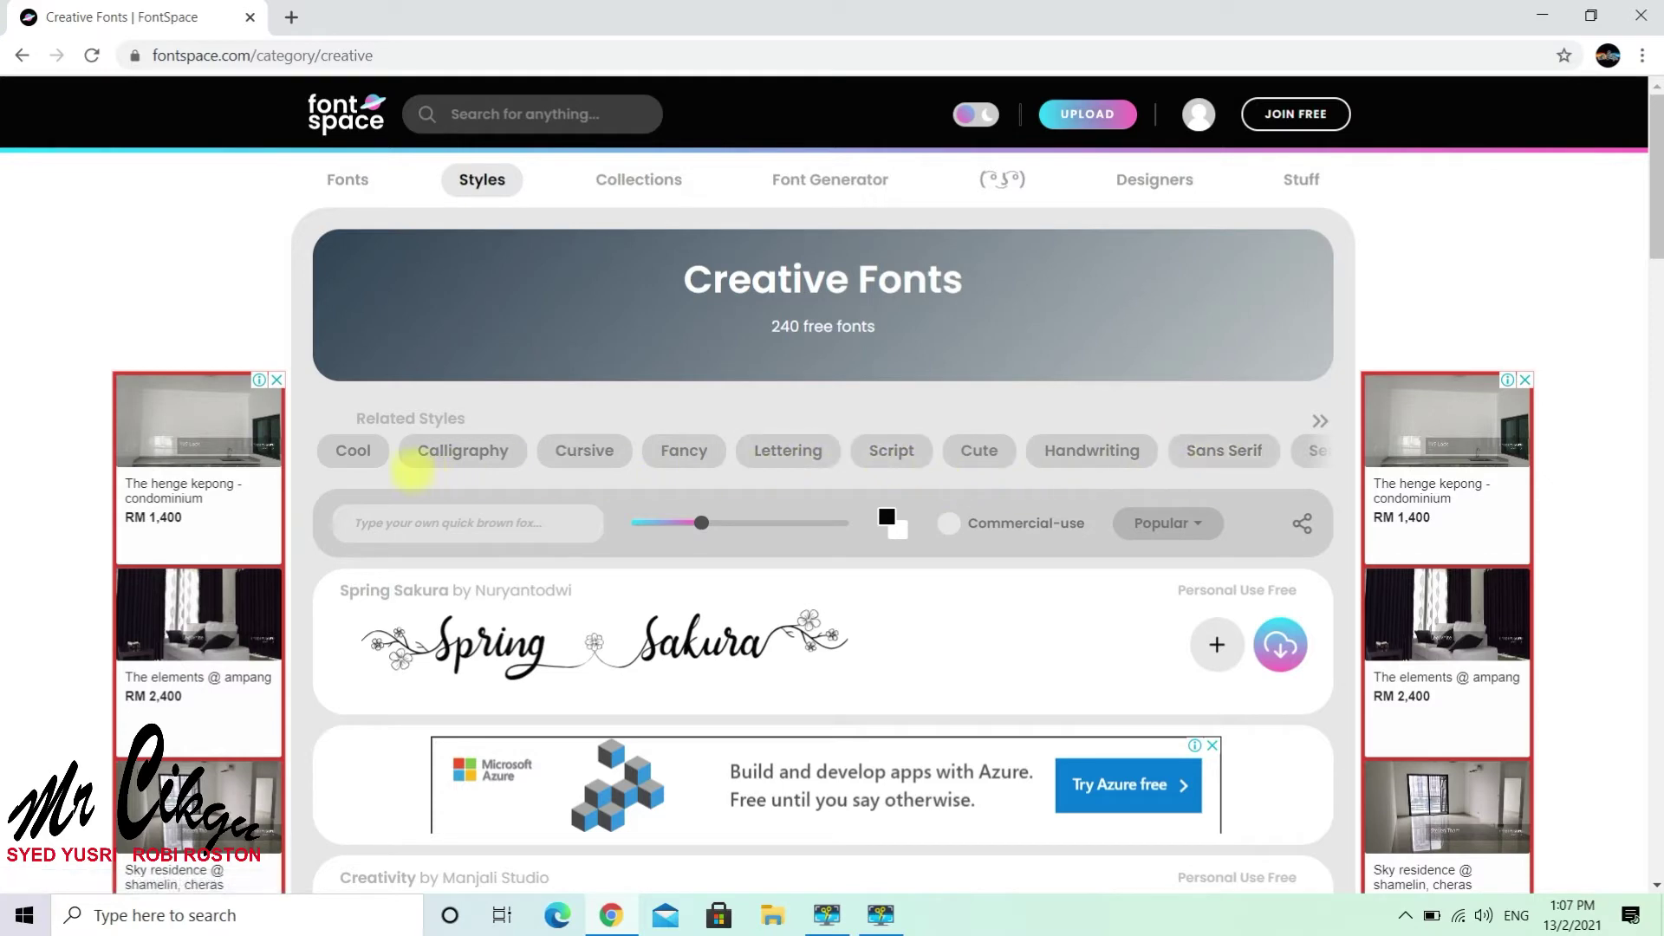
# Set the preview text of the listed fonts to "Negara Malaysia".
pyautogui.click(468, 524)
pyautogui.write('Ne')
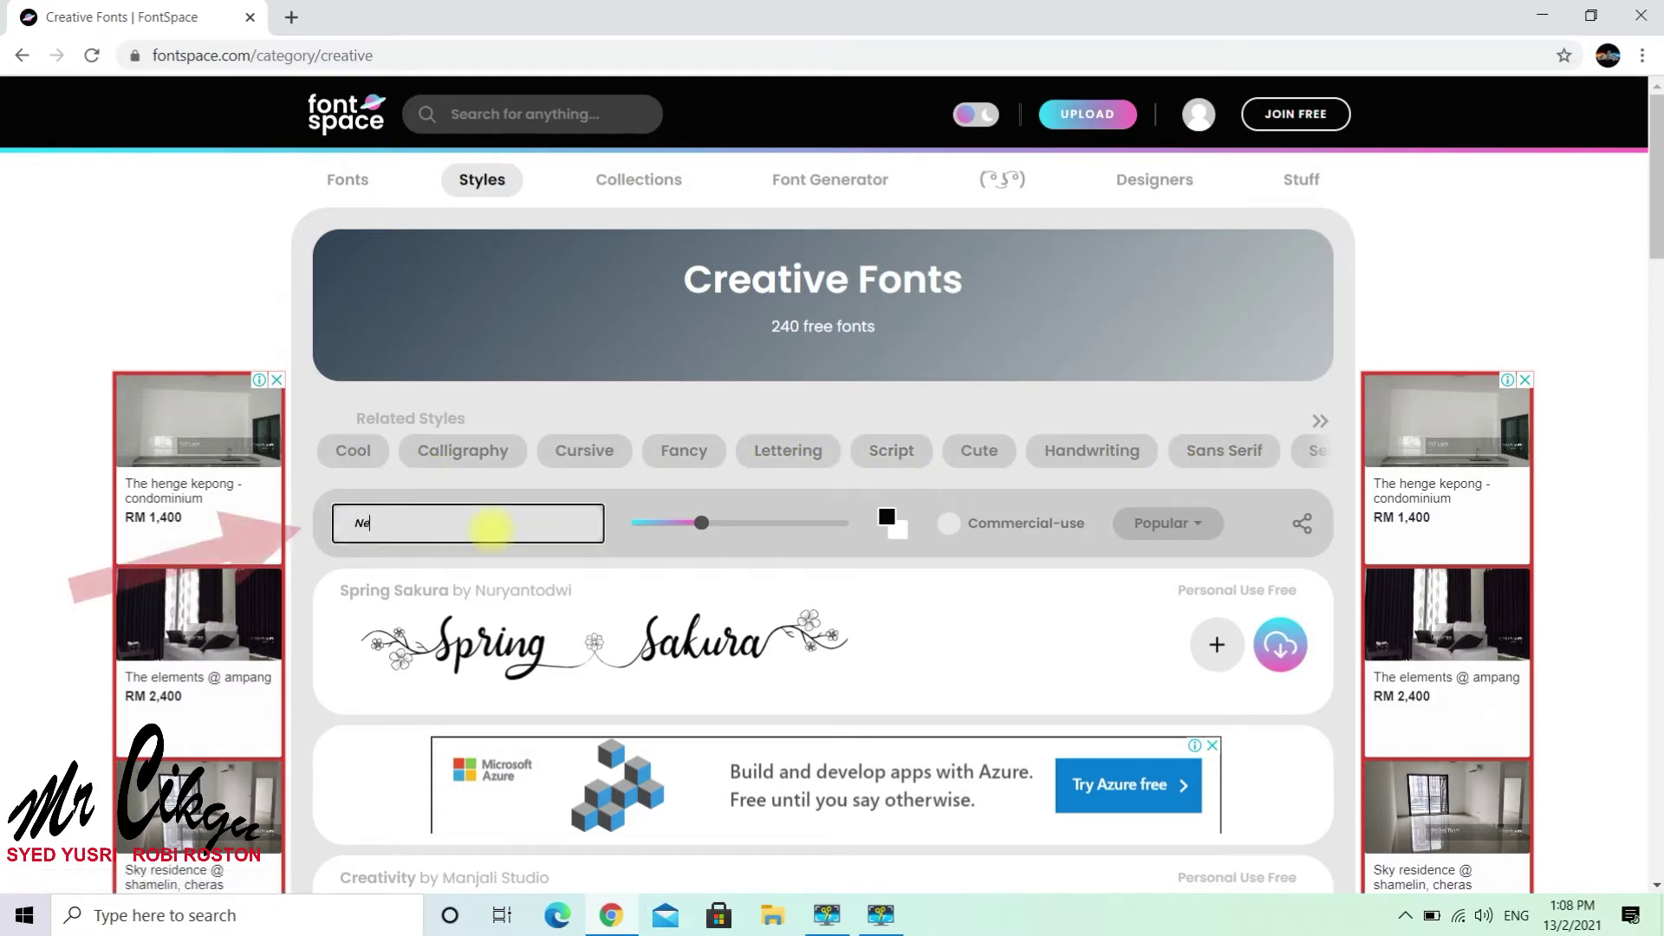
pyautogui.write('gara Malaysia')
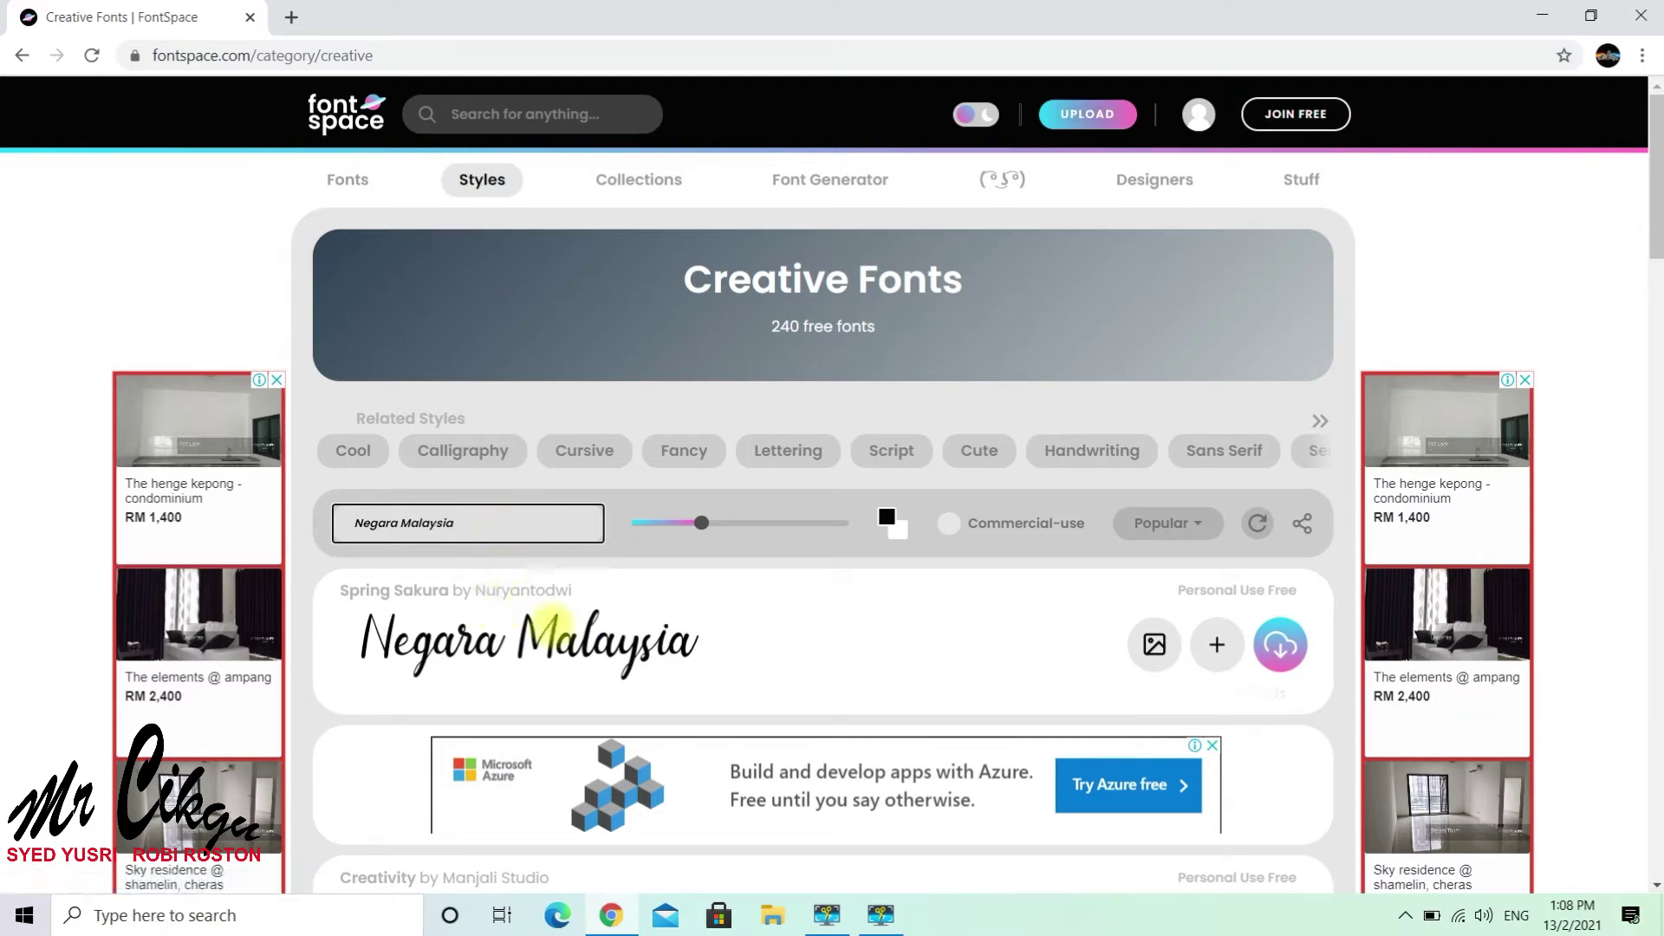
# Examine how the sample text looks in the Creative fonts on the first results page.
pyautogui.scroll(-5, 529, 580)
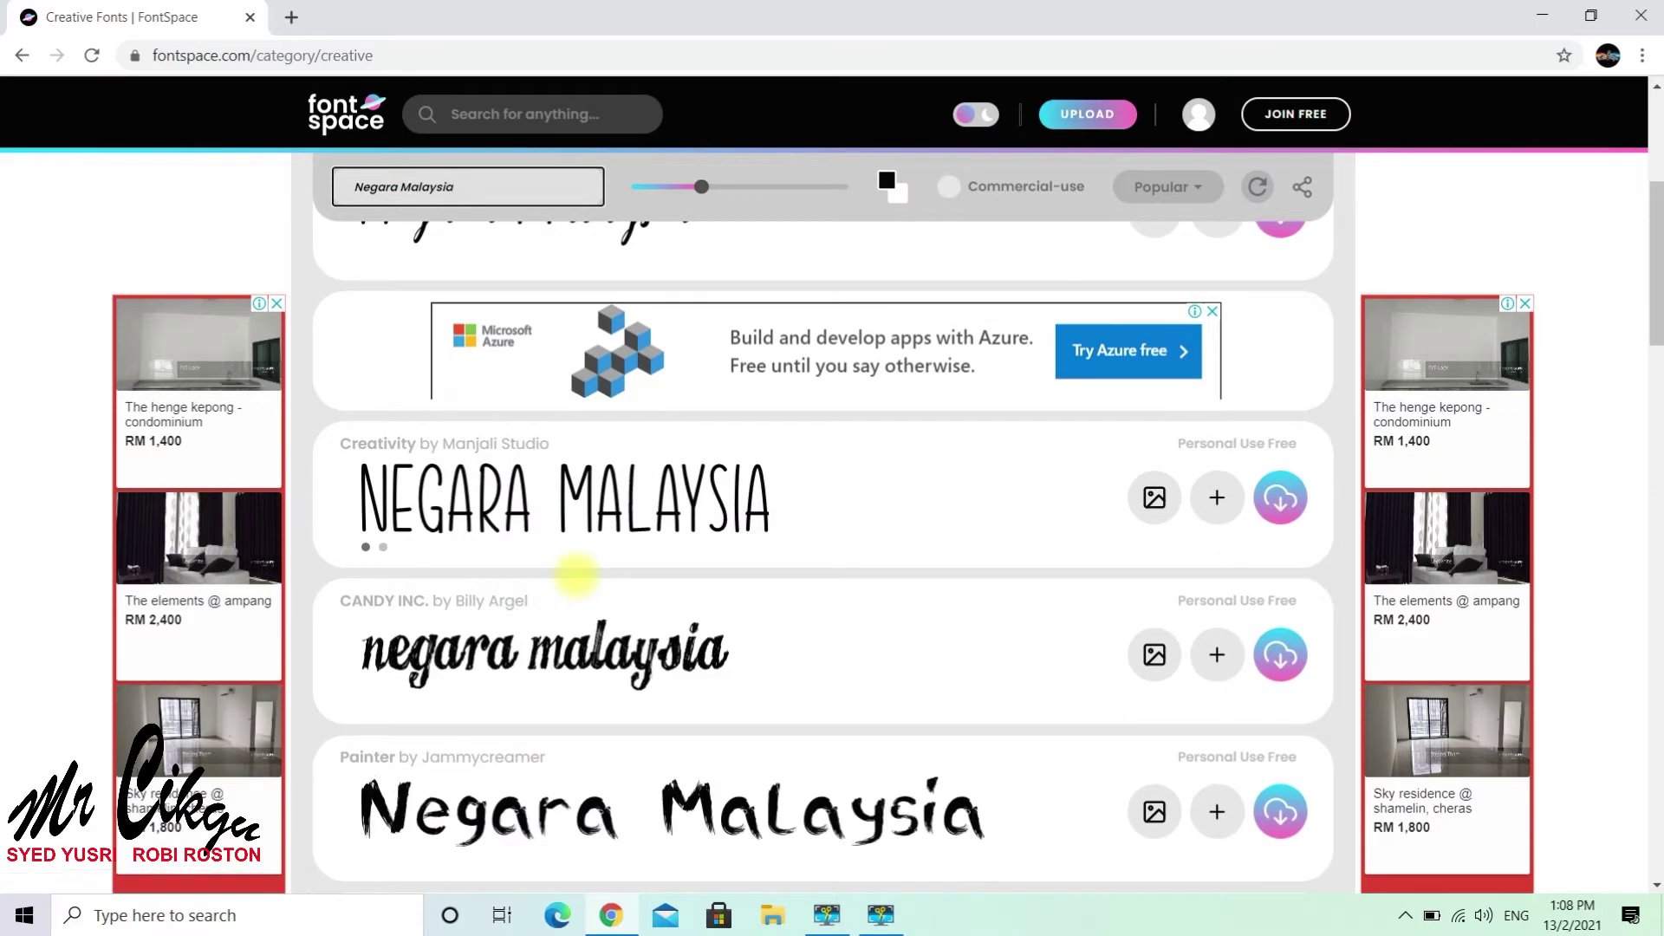
pyautogui.scroll(5, 572, 581)
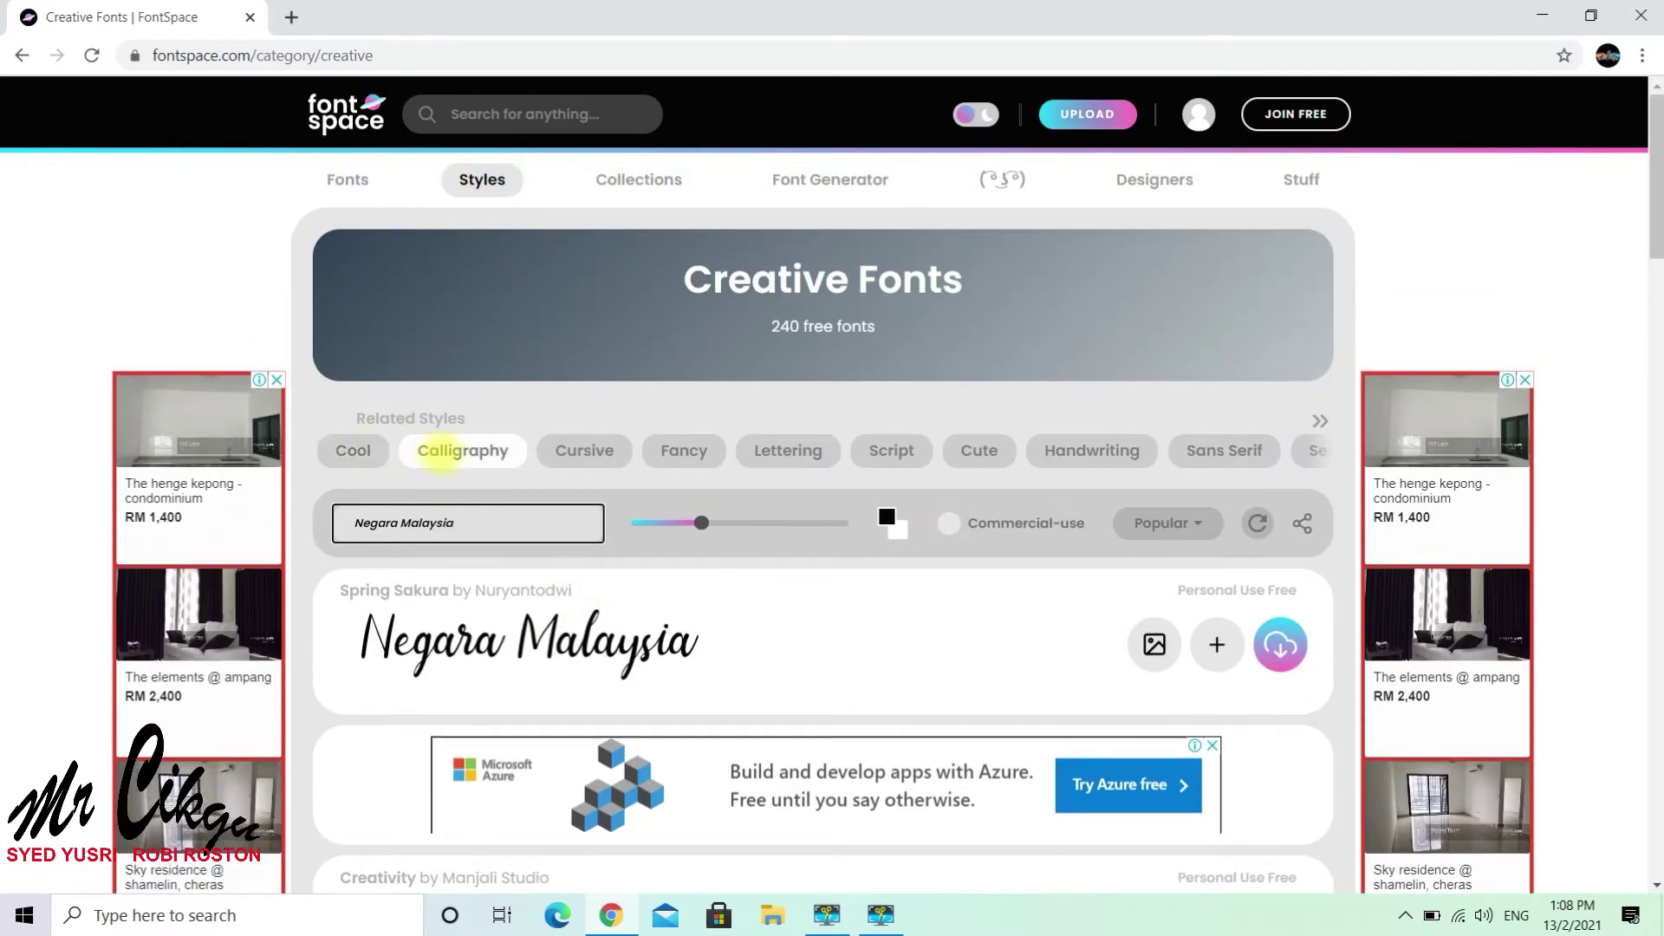
pyautogui.scroll(-9, 576, 542)
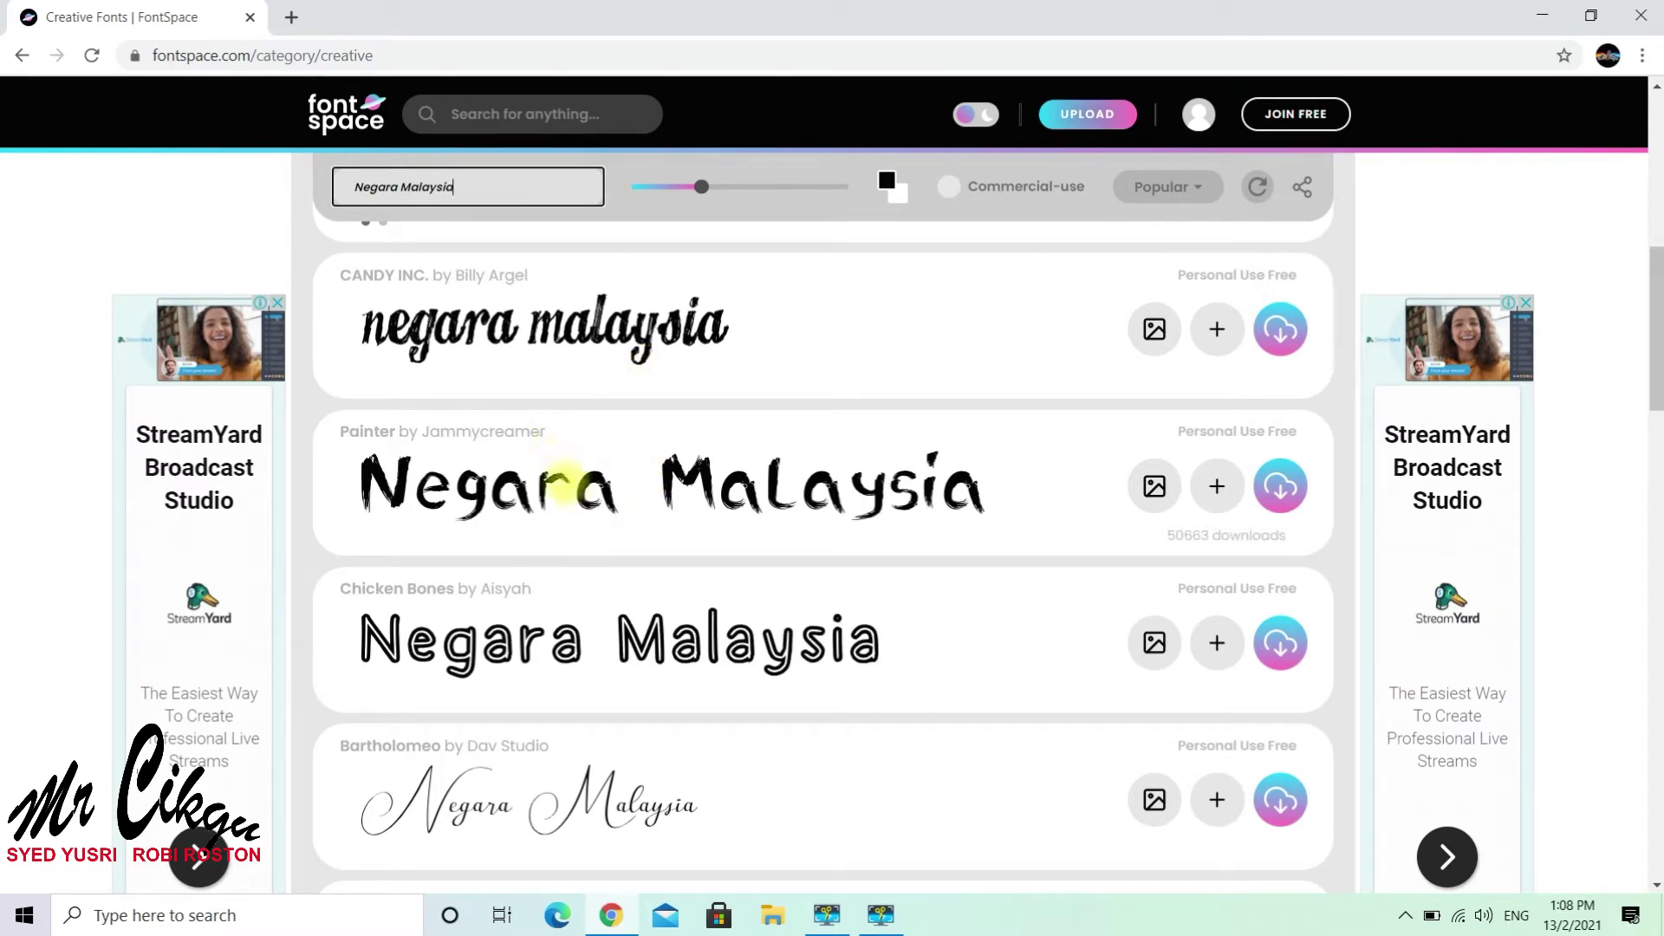
pyautogui.scroll(-5, 581, 412)
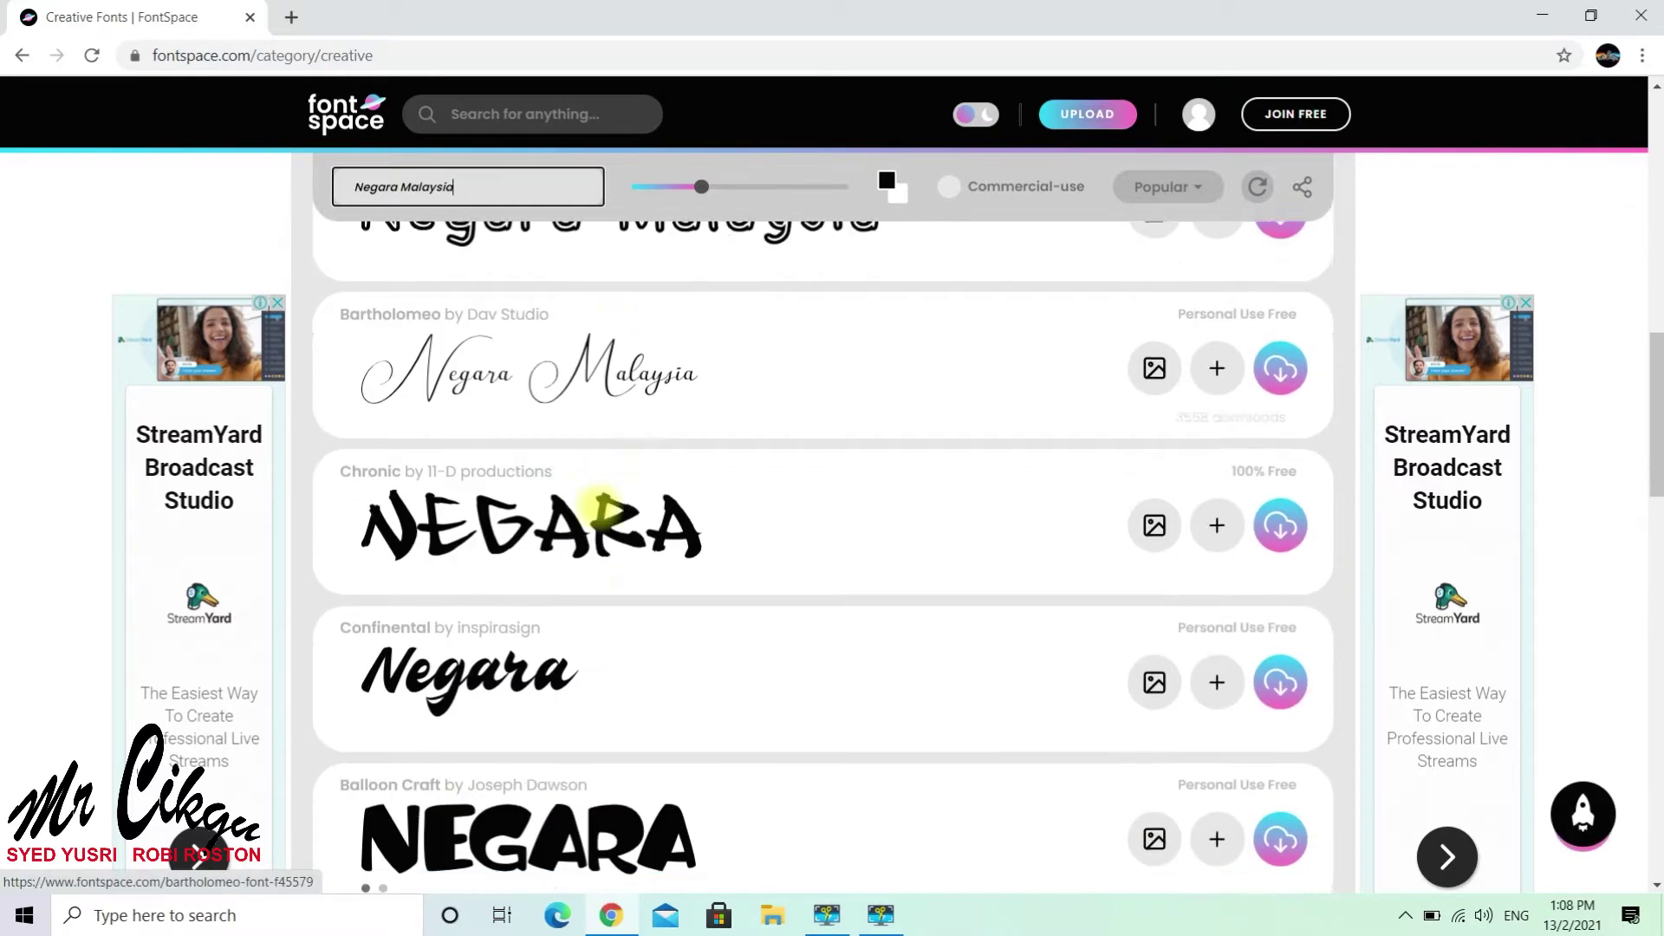
pyautogui.scroll(-1, 598, 502)
pyautogui.scroll(-4, 640, 446)
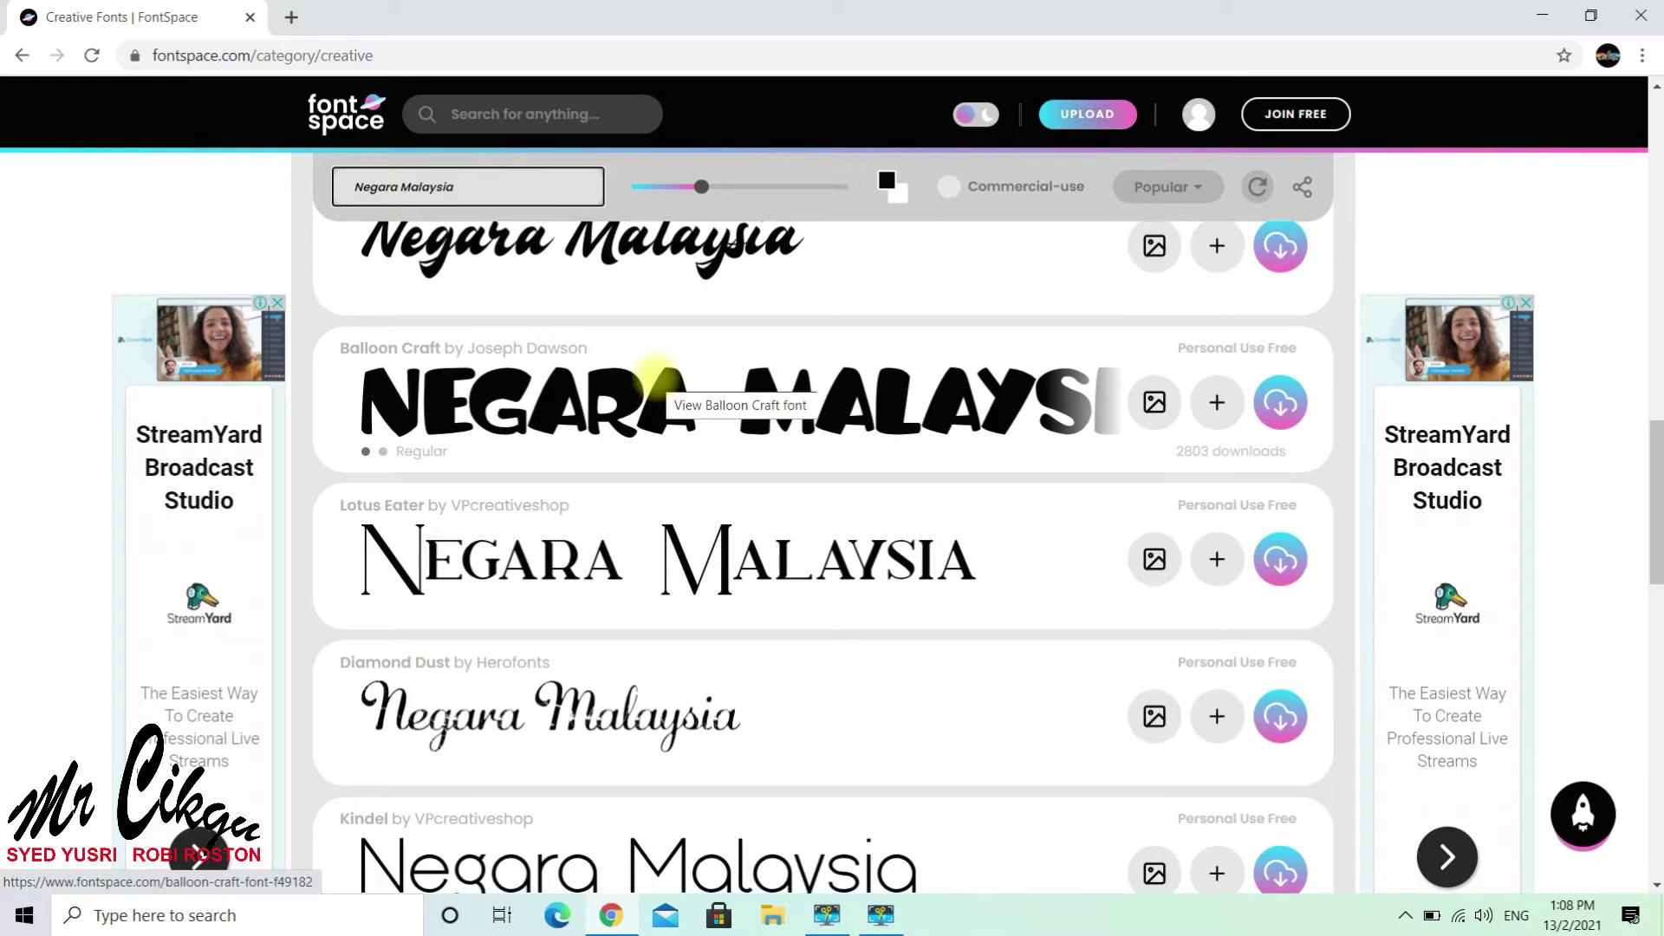
pyautogui.scroll(-8, 650, 572)
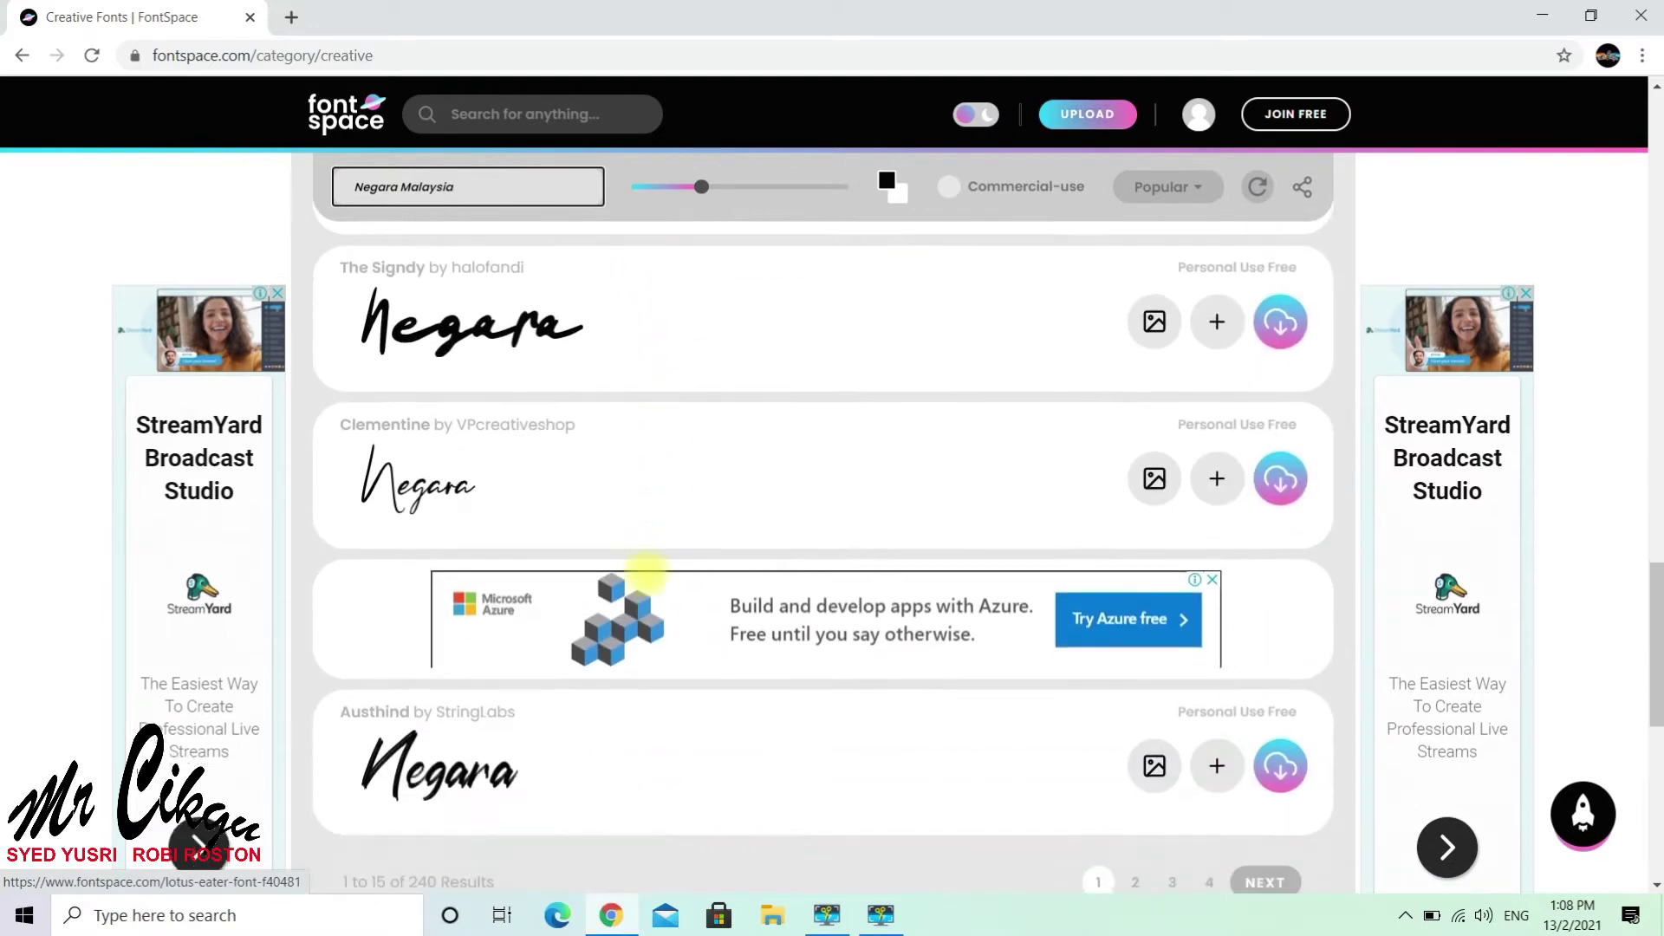
pyautogui.scroll(-5, 646, 574)
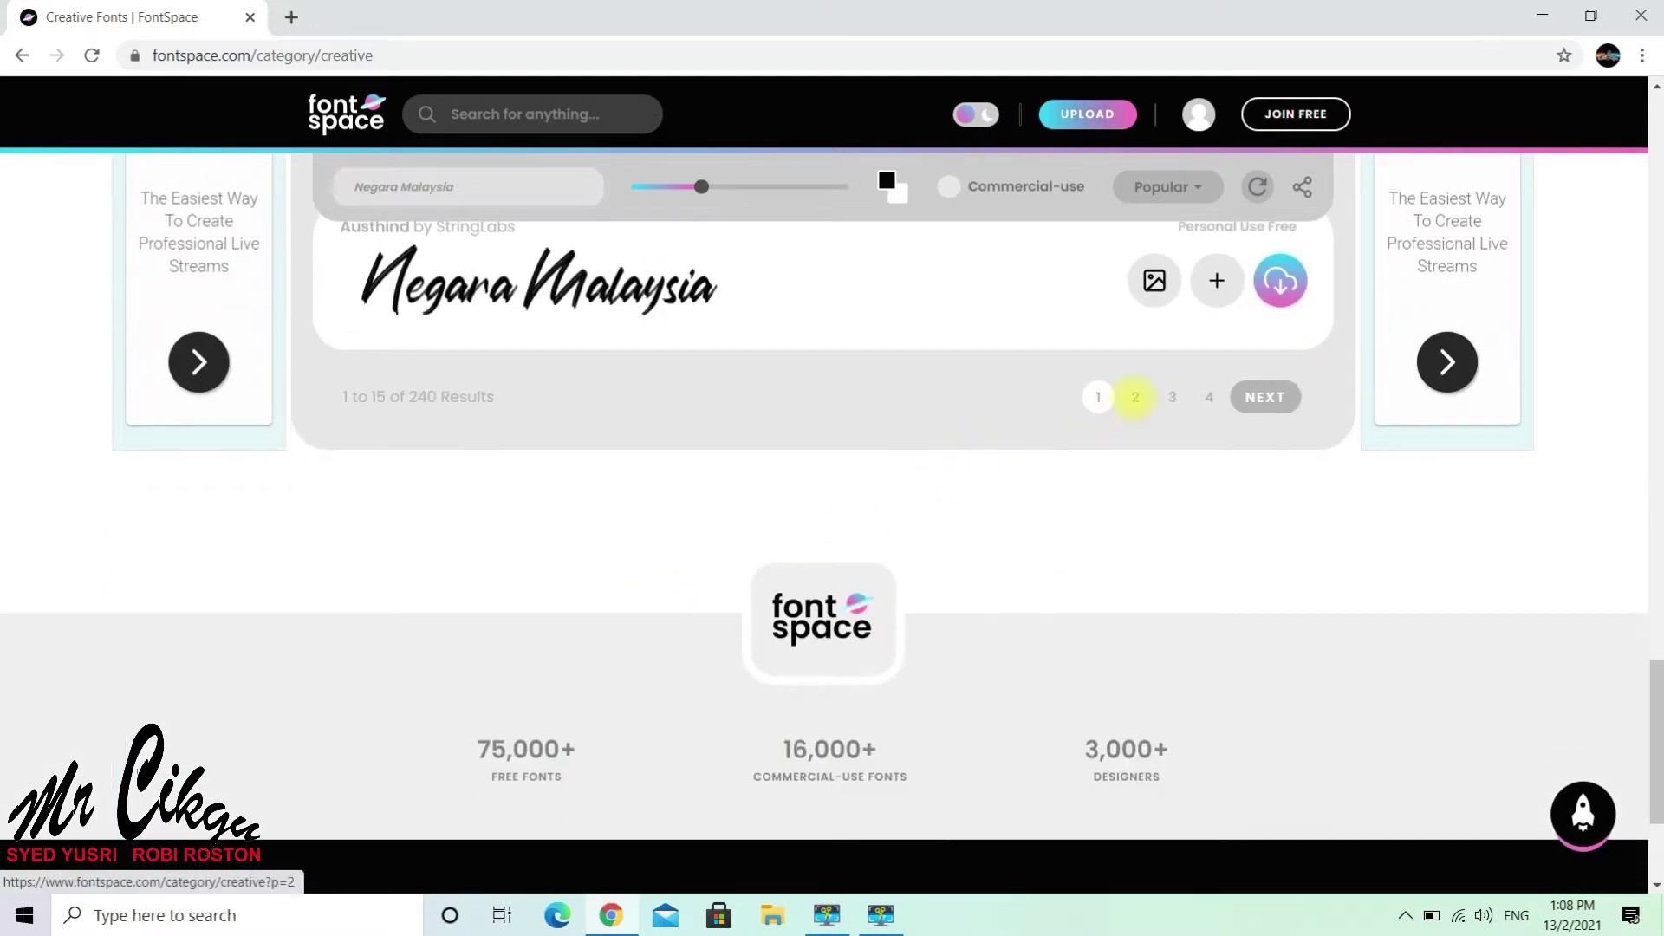
# Download the Sumayyah font from page 2 of the Creative fonts.
pyautogui.click(1135, 397)
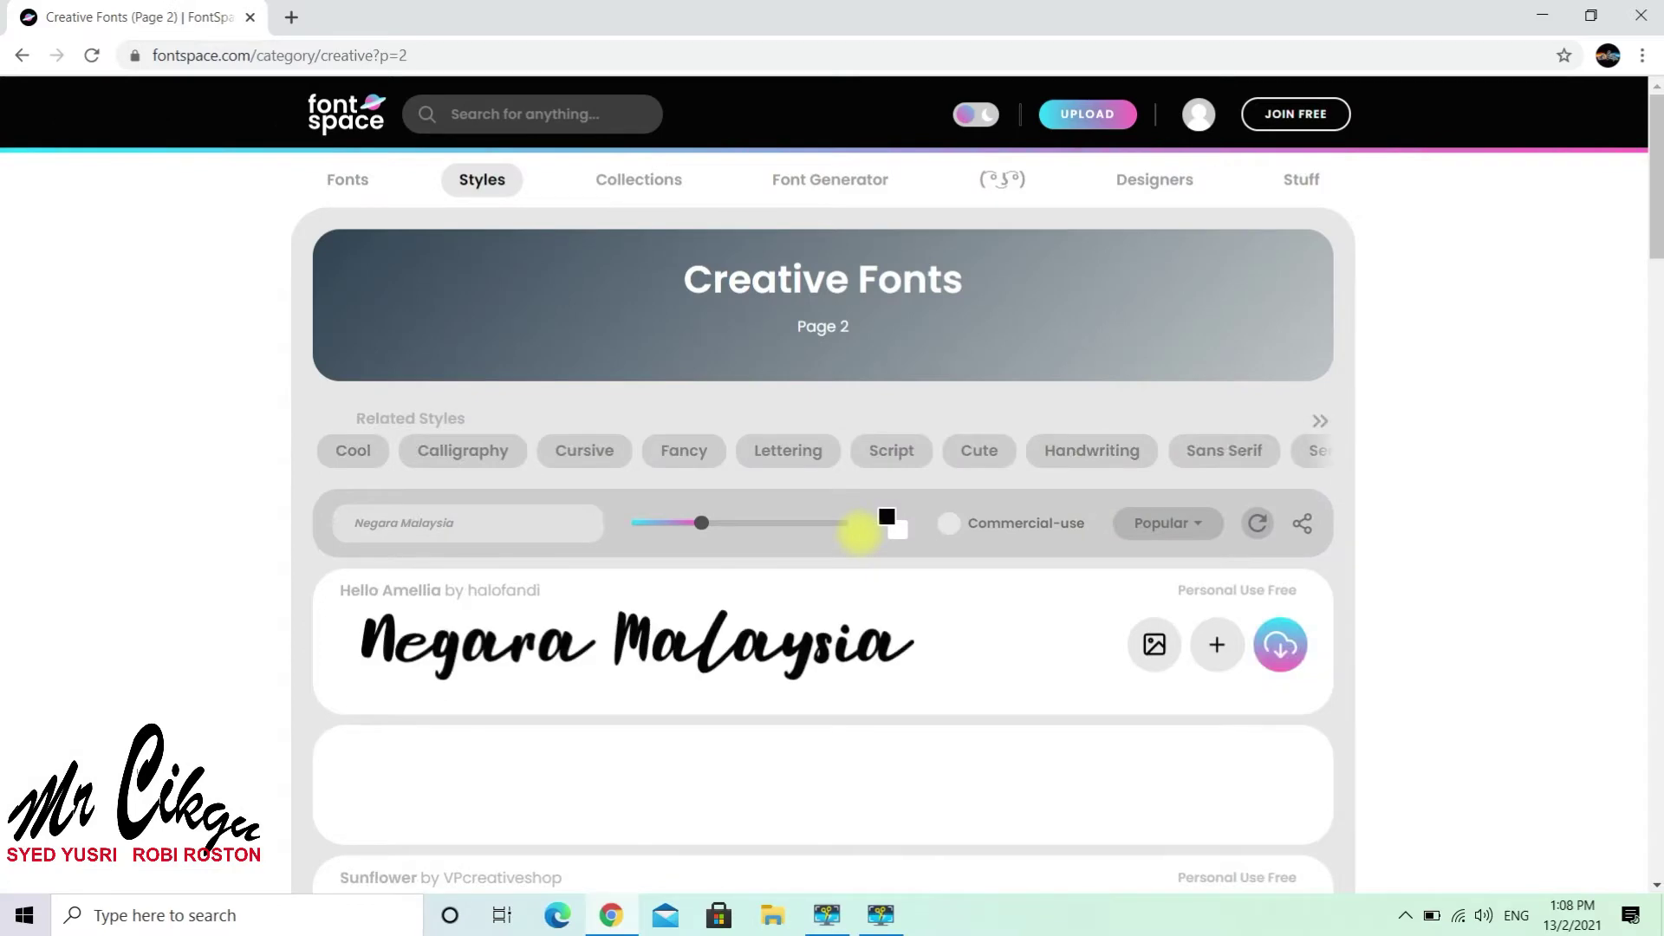
pyautogui.scroll(-4, 763, 602)
pyautogui.scroll(-8, 759, 584)
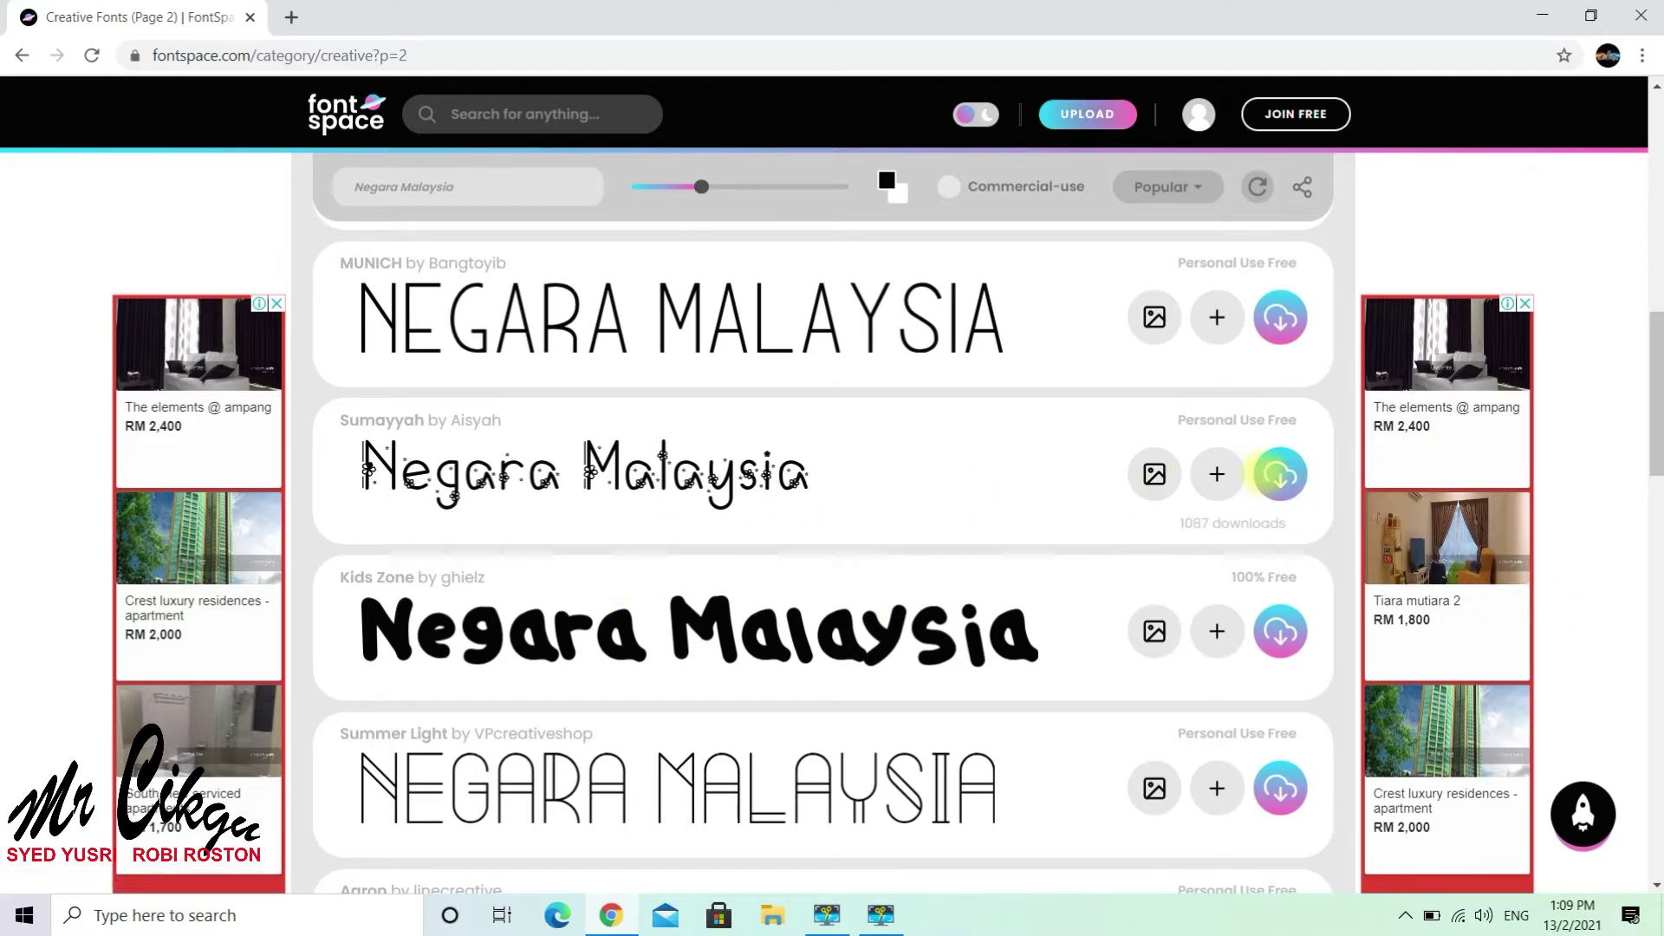
pyautogui.click(1273, 475)
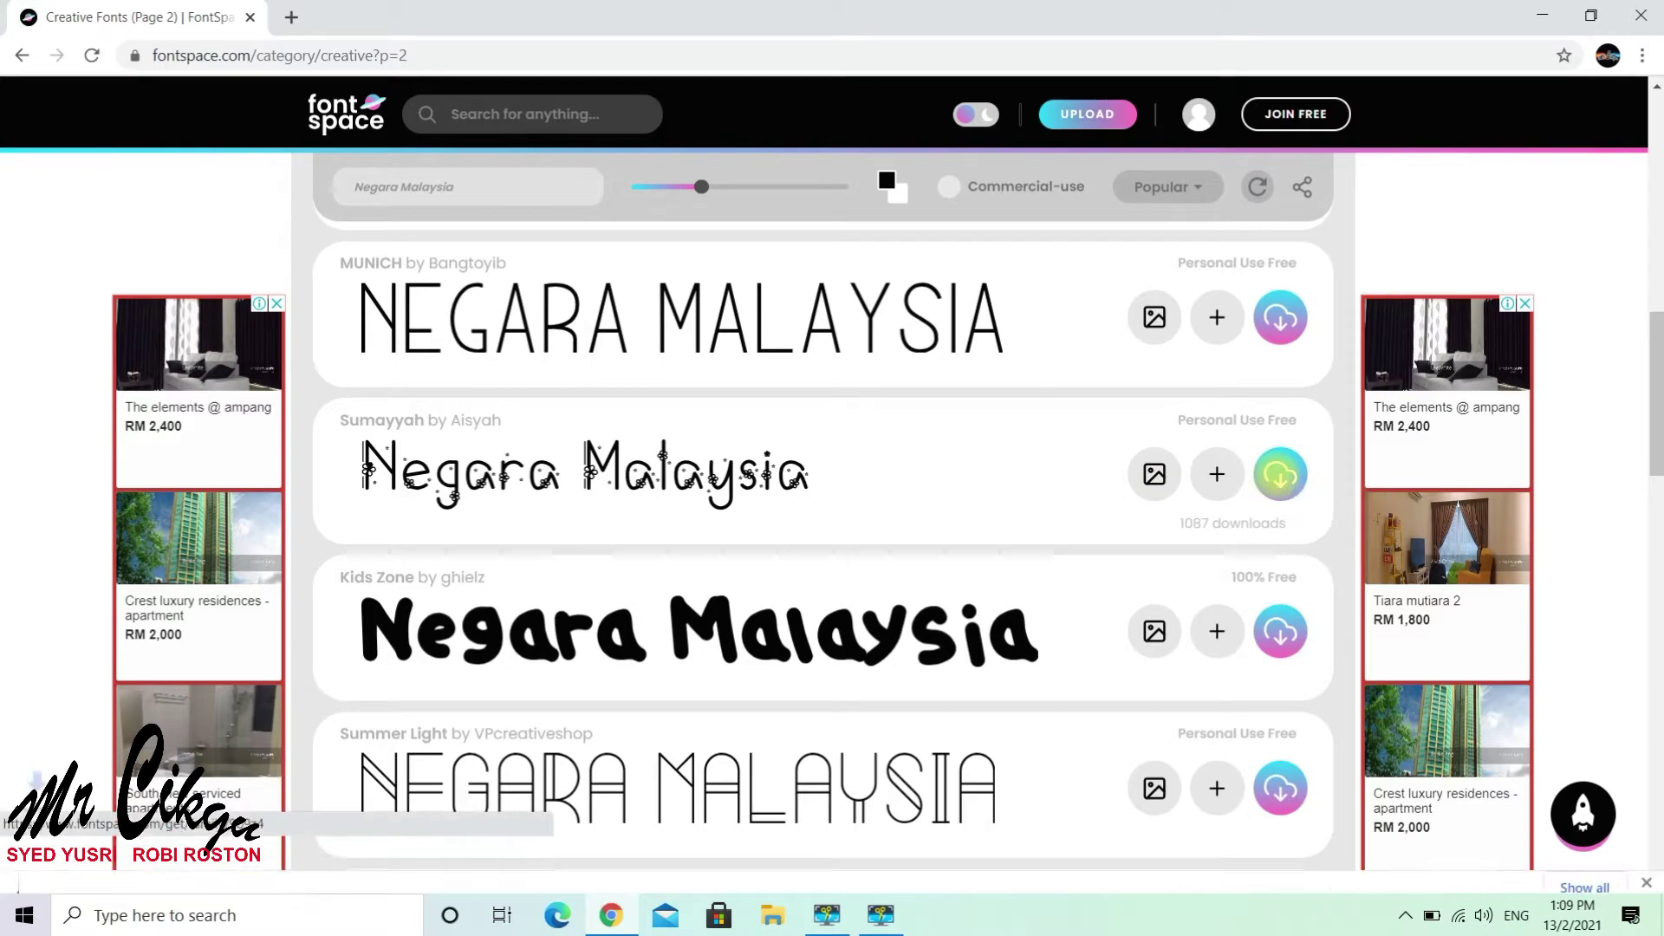
# Look through the other Creative fonts on page 2, and examine the previews in the Cute style.
pyautogui.scroll(-6, 654, 546)
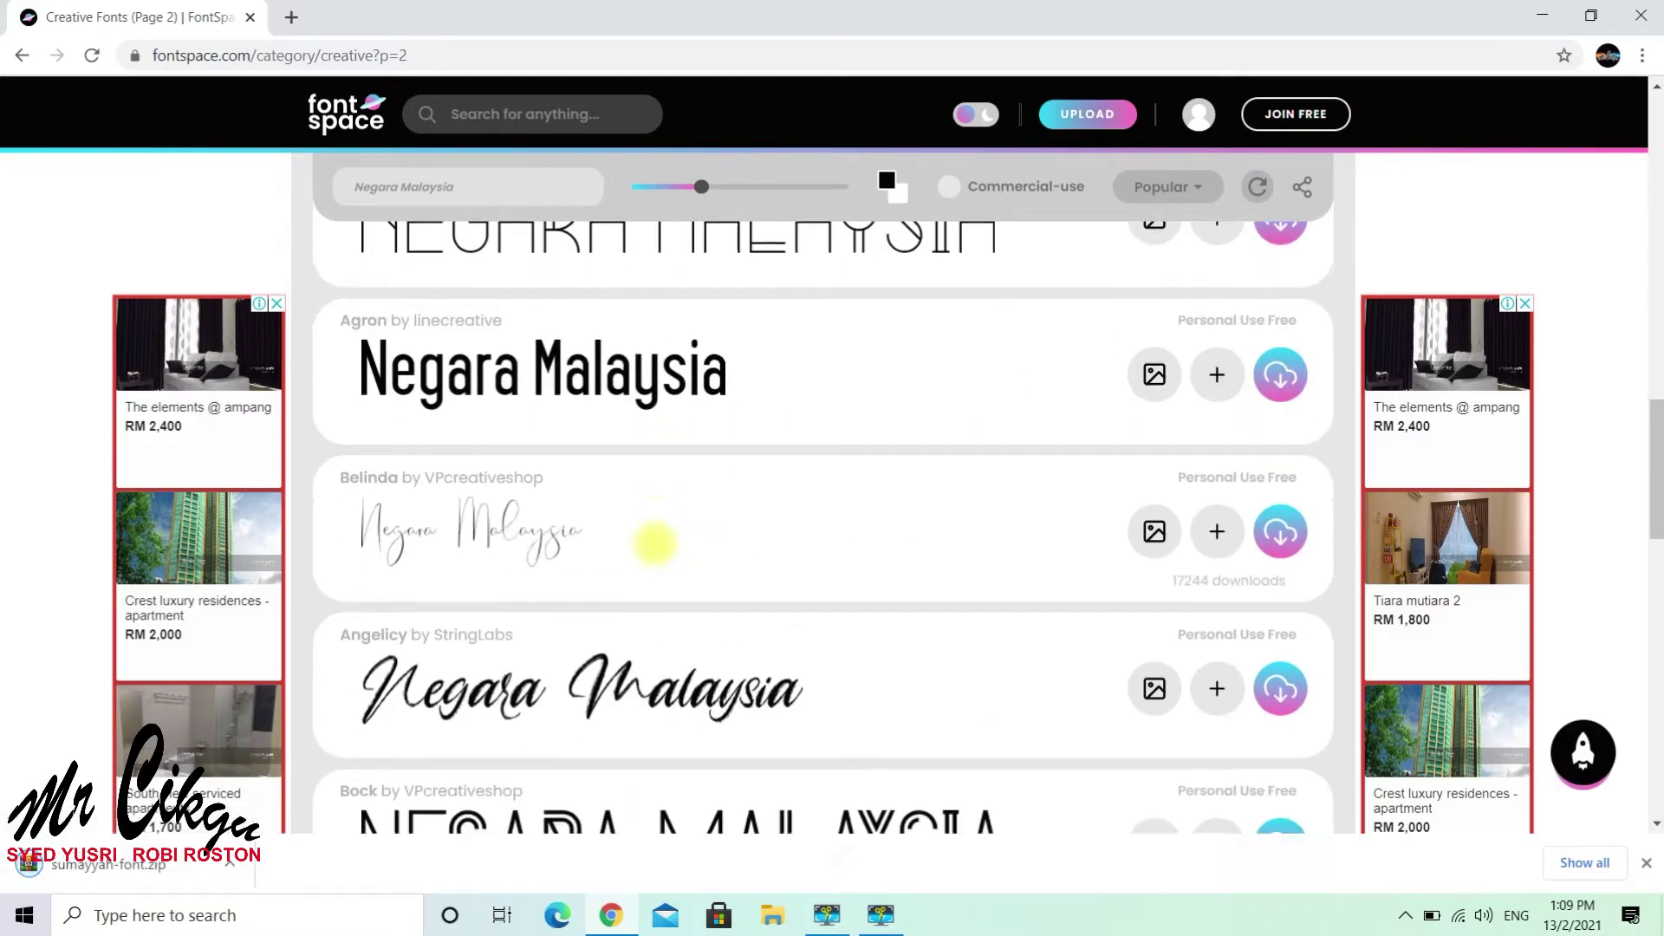
pyautogui.scroll(-10, 654, 543)
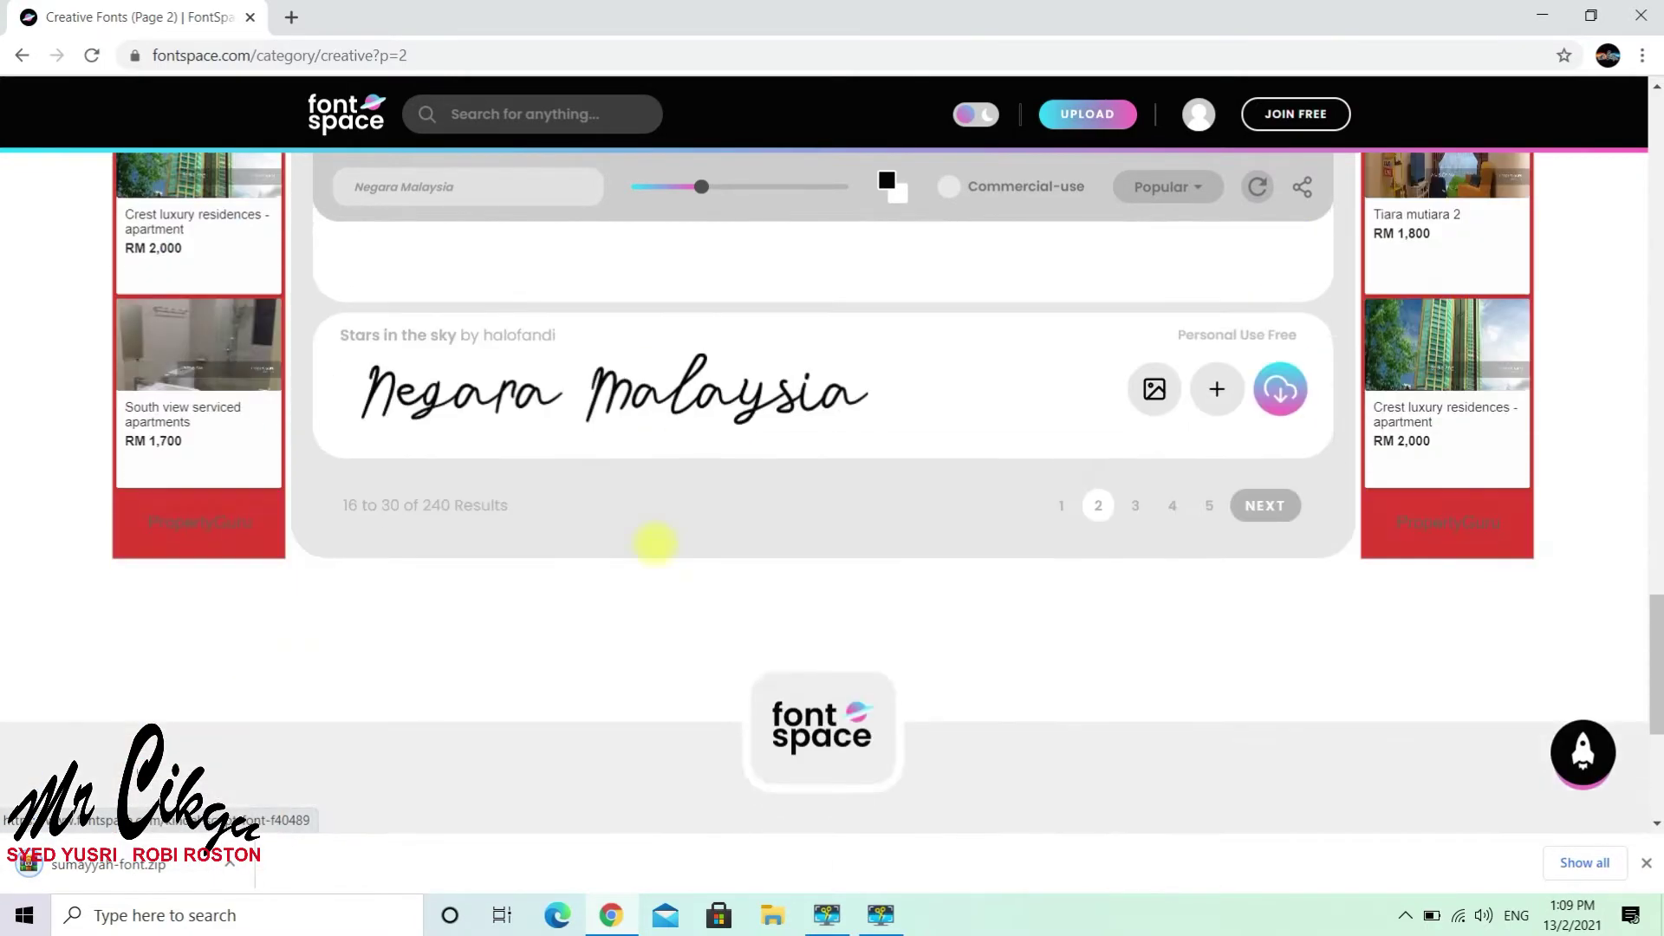
pyautogui.scroll(10, 655, 543)
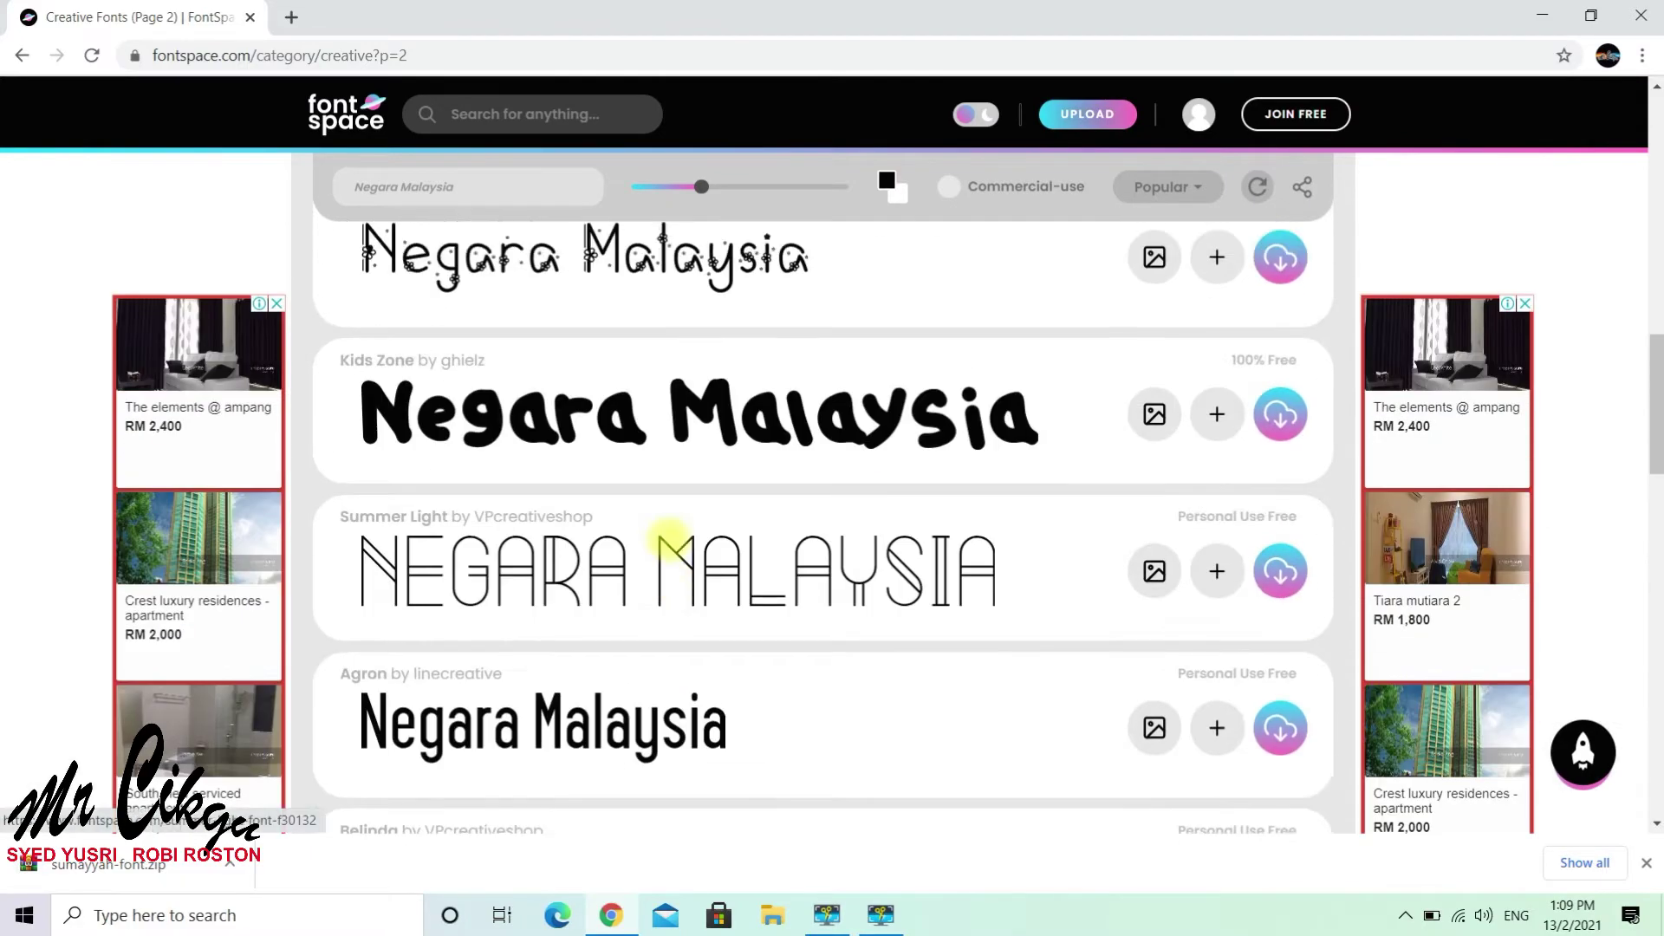
pyautogui.scroll(8, 668, 539)
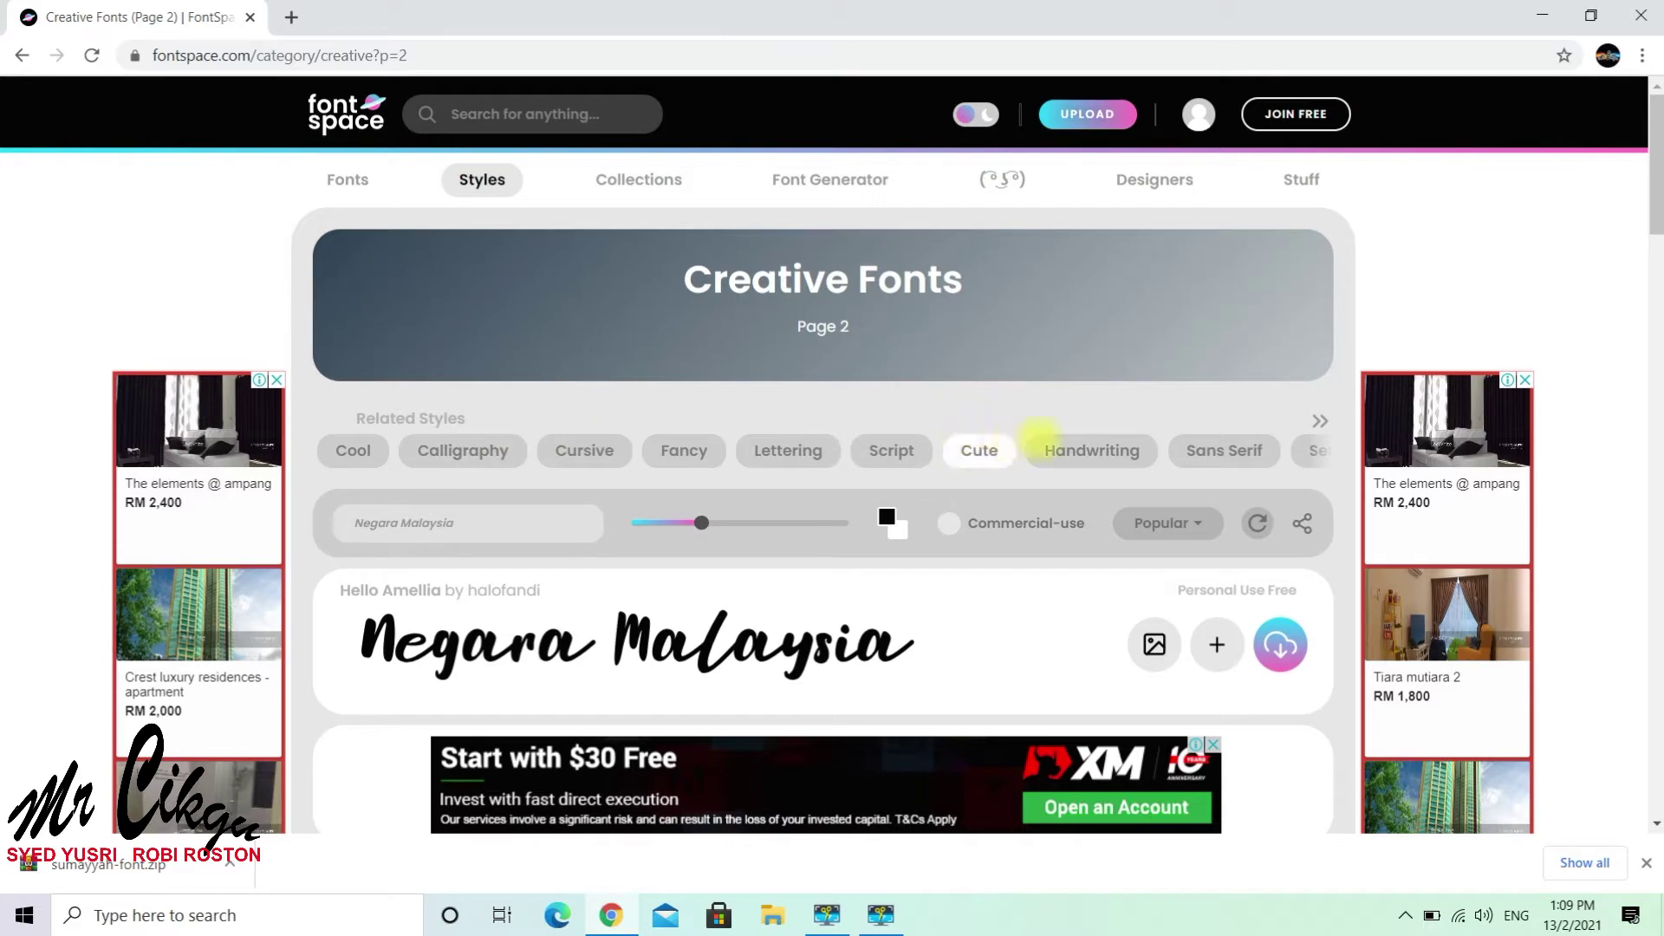
pyautogui.click(977, 450)
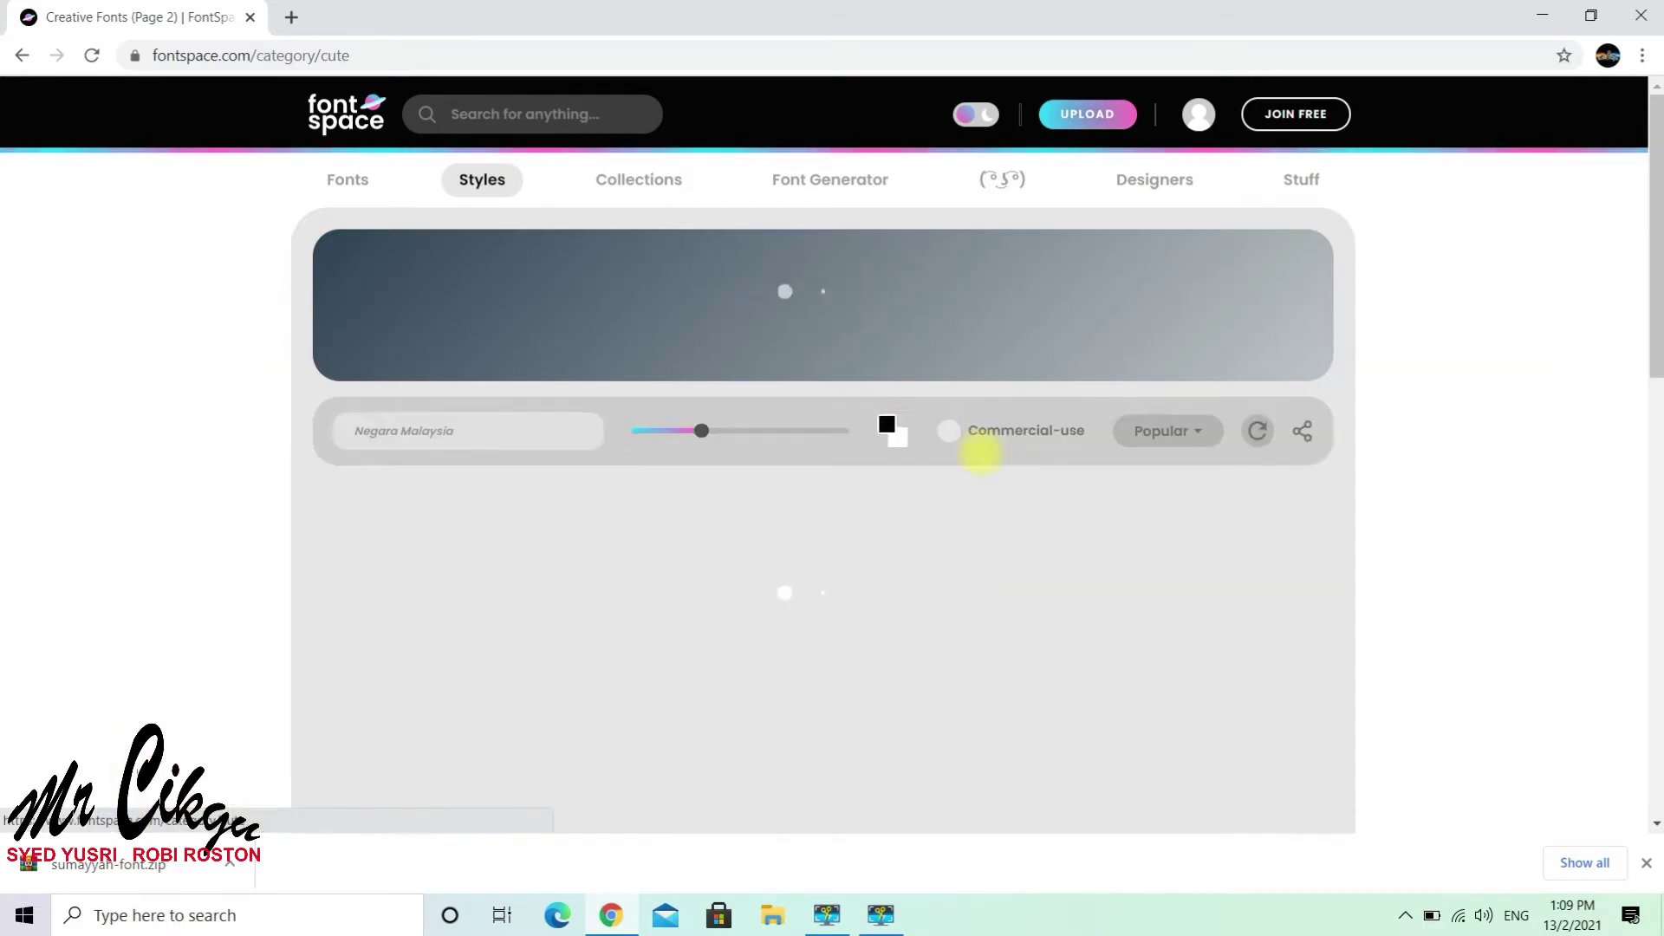
pyautogui.scroll(-3, 601, 601)
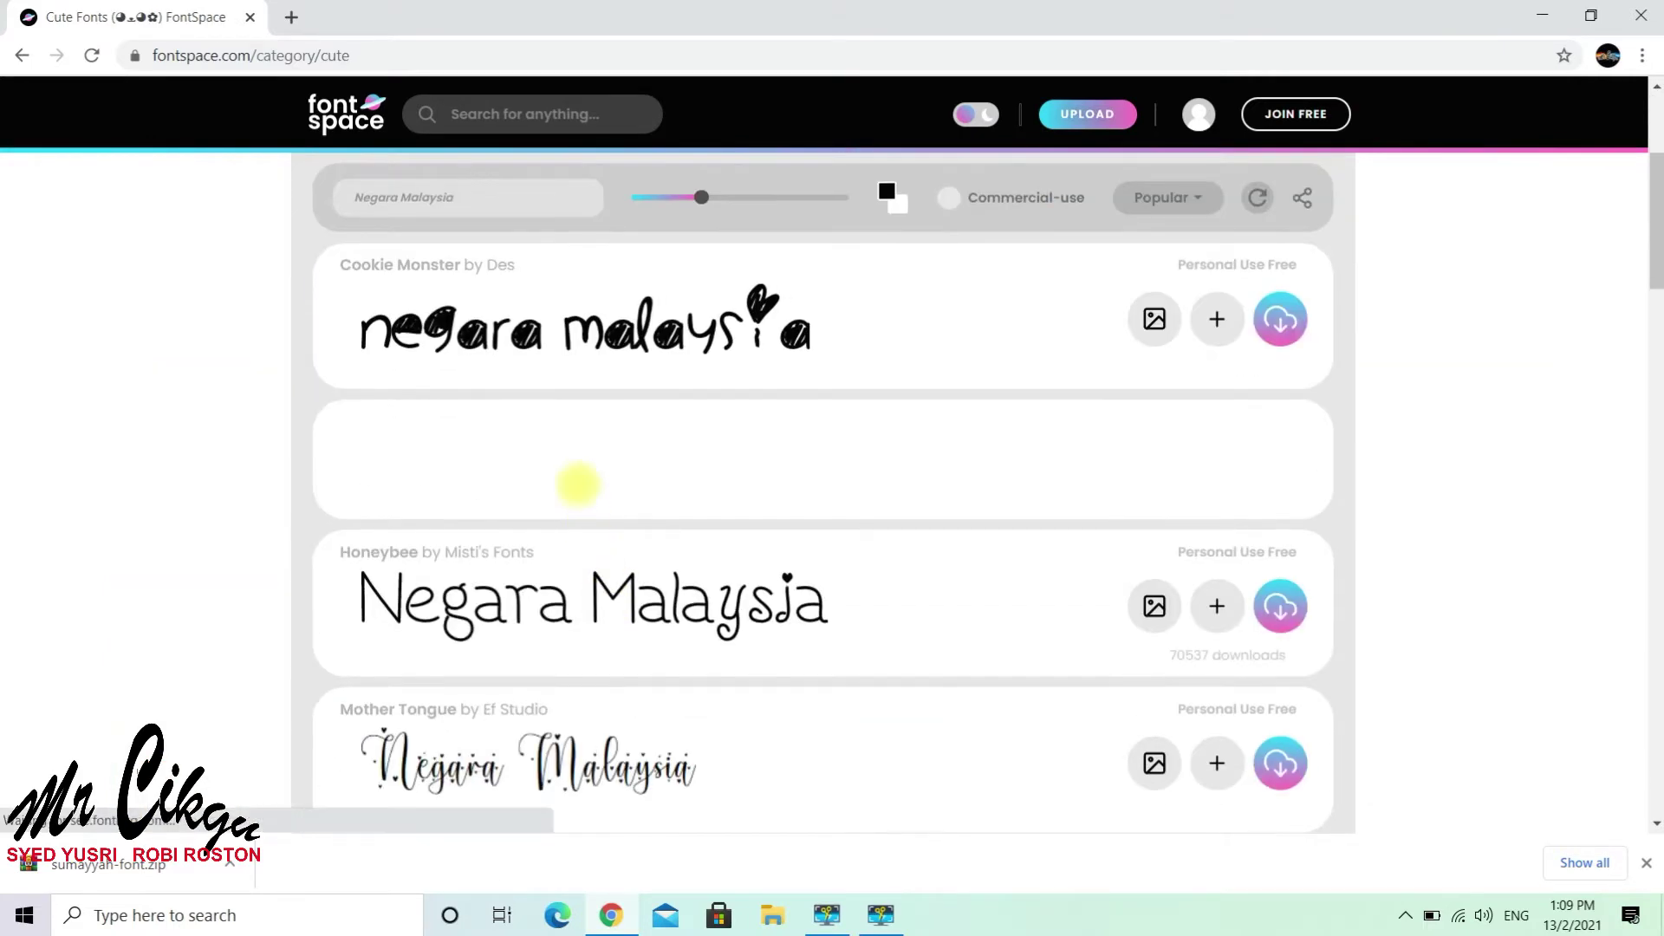
pyautogui.scroll(-5, 690, 483)
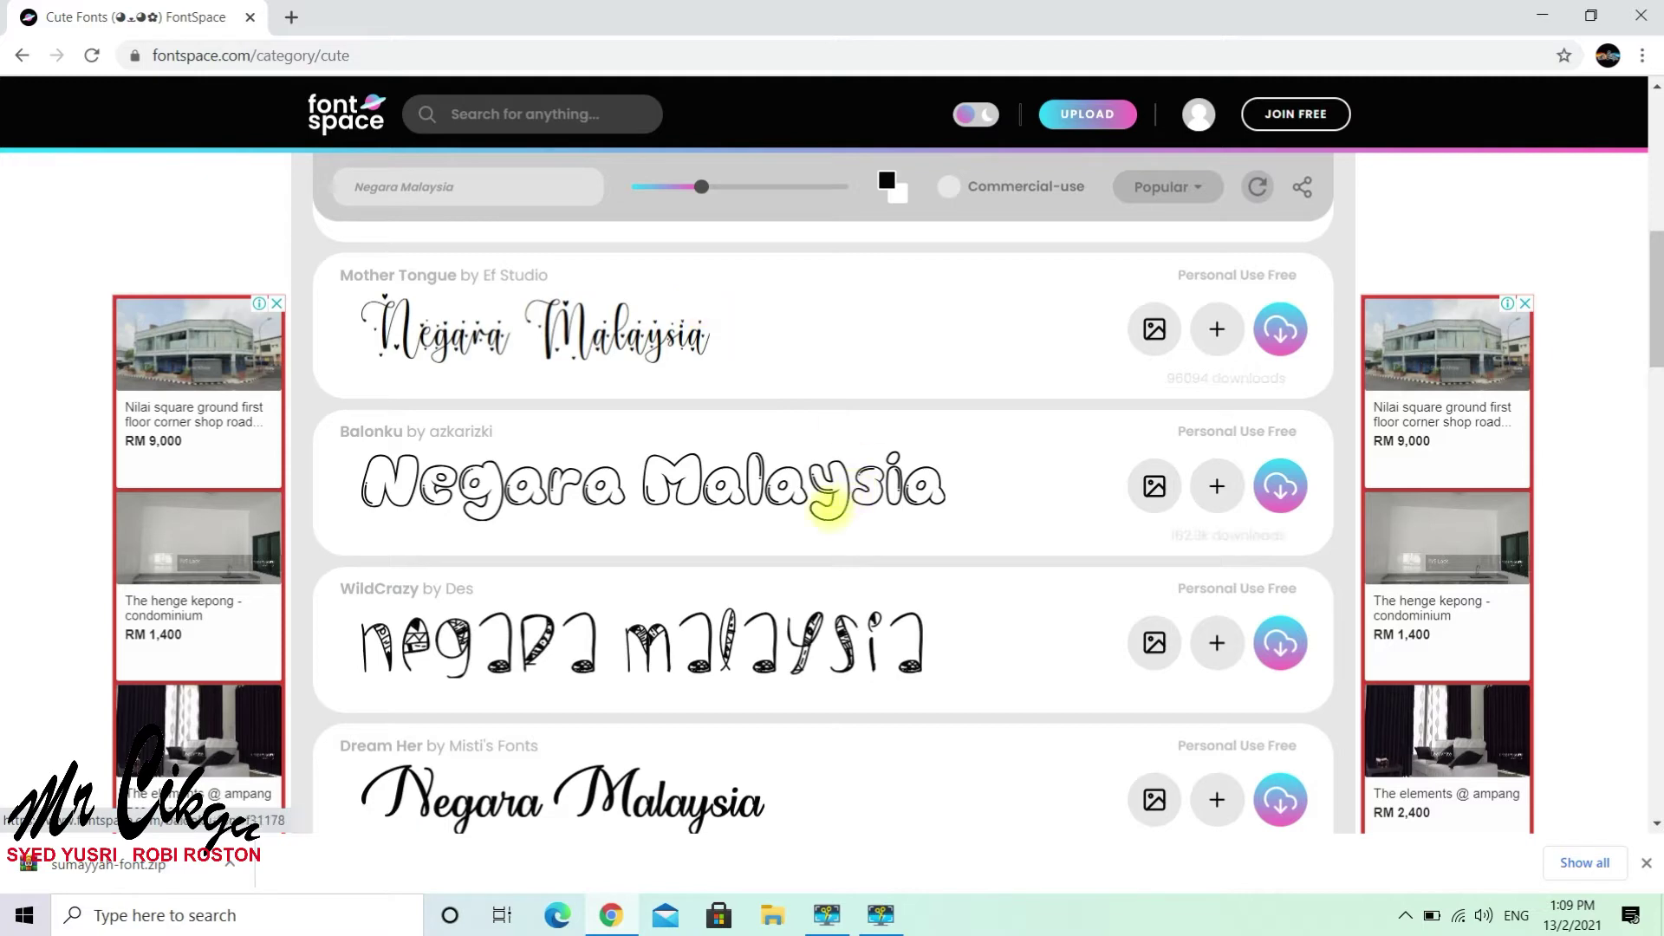
pyautogui.scroll(-4, 824, 502)
pyautogui.scroll(-1, 828, 509)
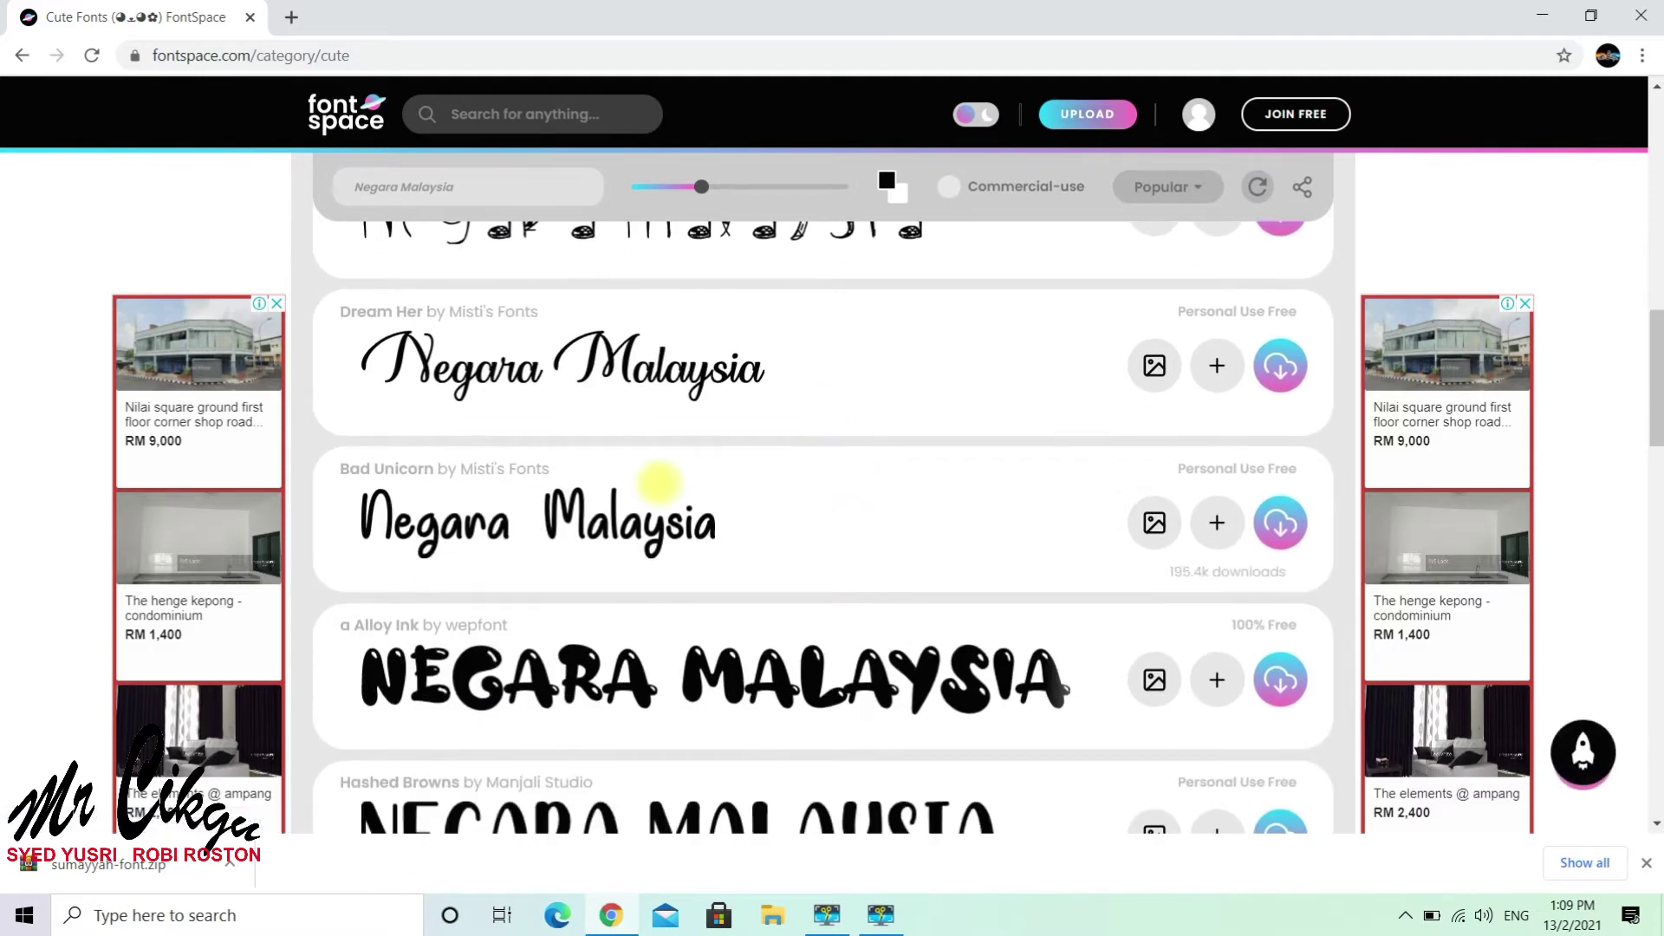
pyautogui.scroll(-2, 658, 478)
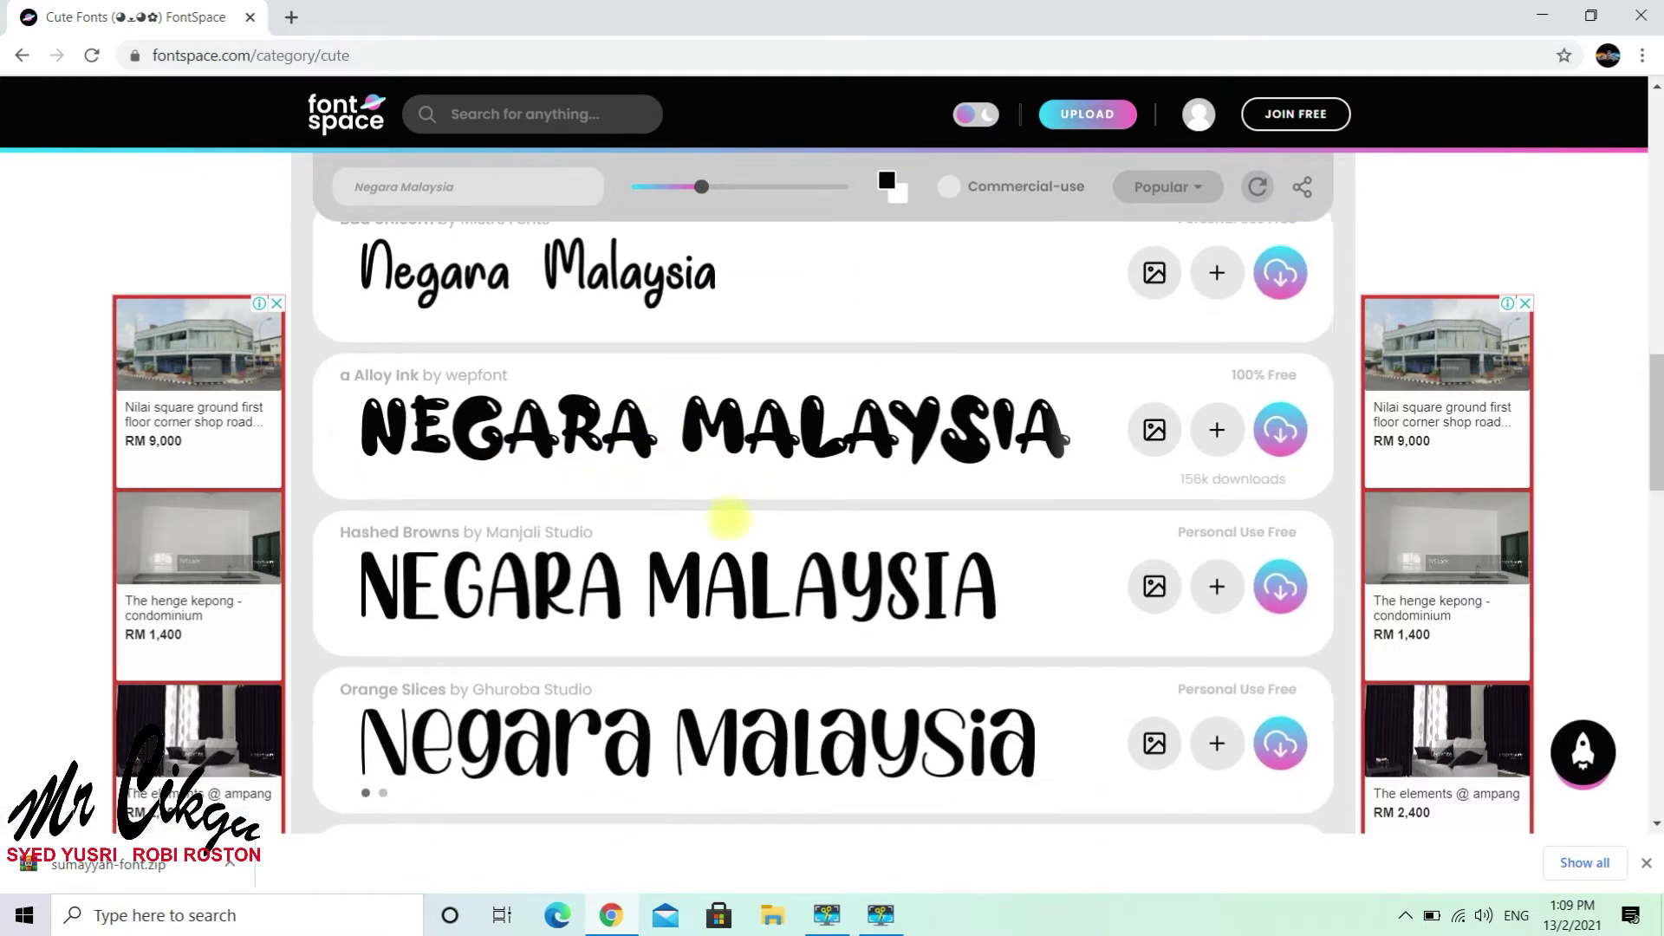
pyautogui.scroll(-15, 720, 516)
pyautogui.scroll(20, 771, 516)
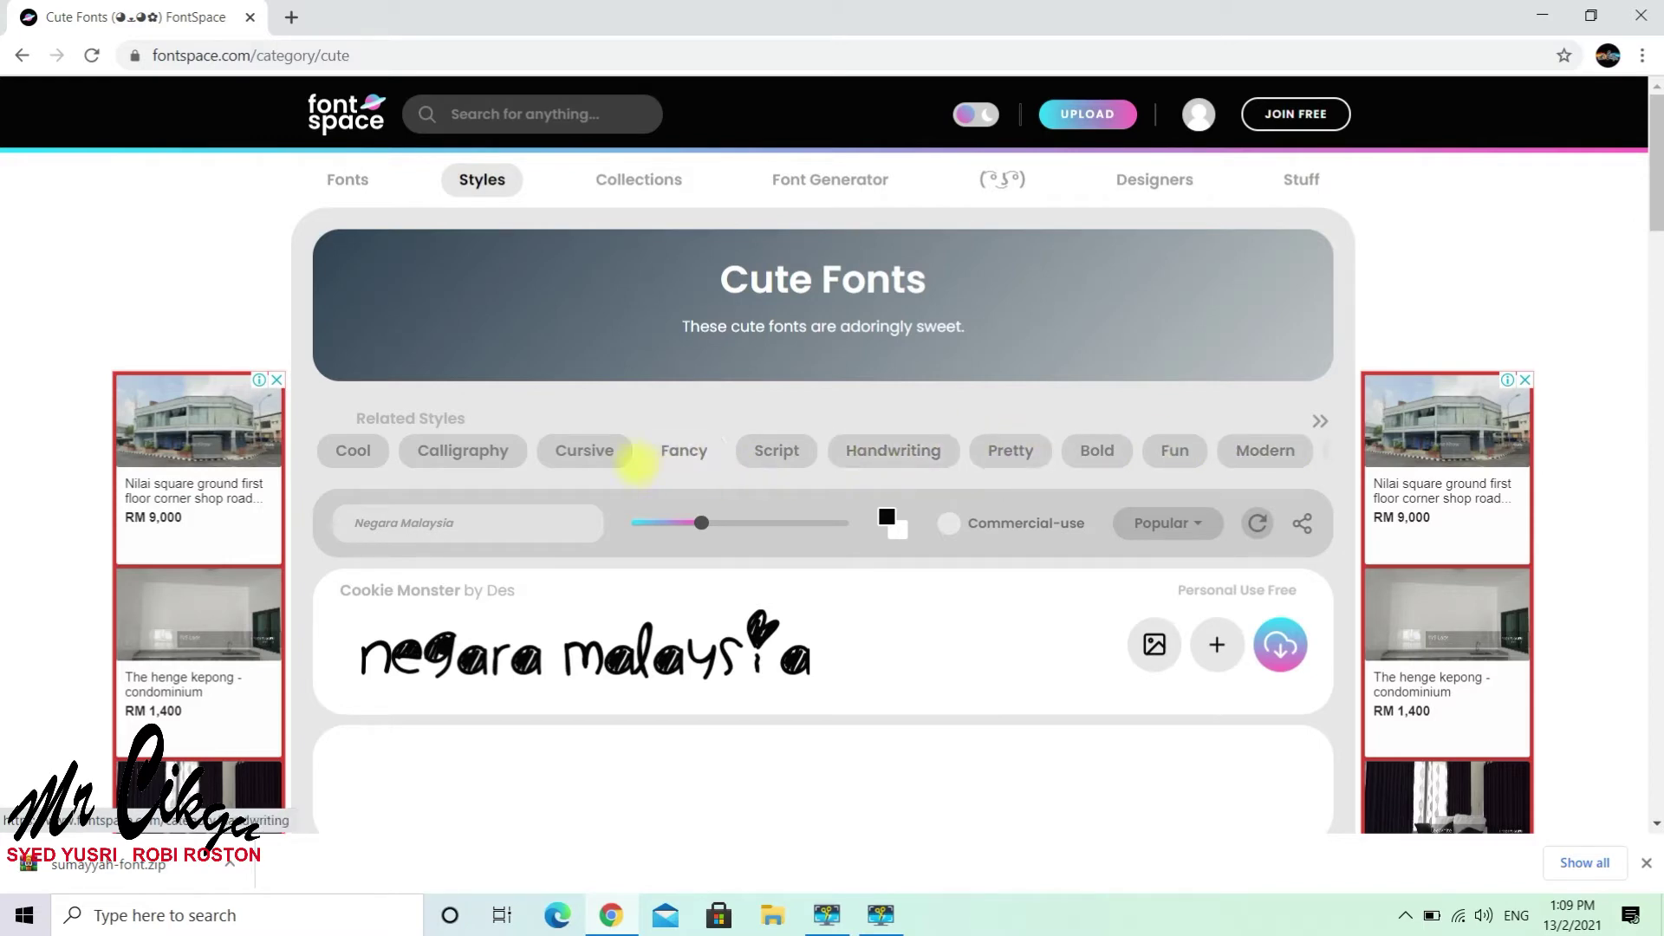
# Show the Cool style fonts sorted by Trending.
pyautogui.click(352, 452)
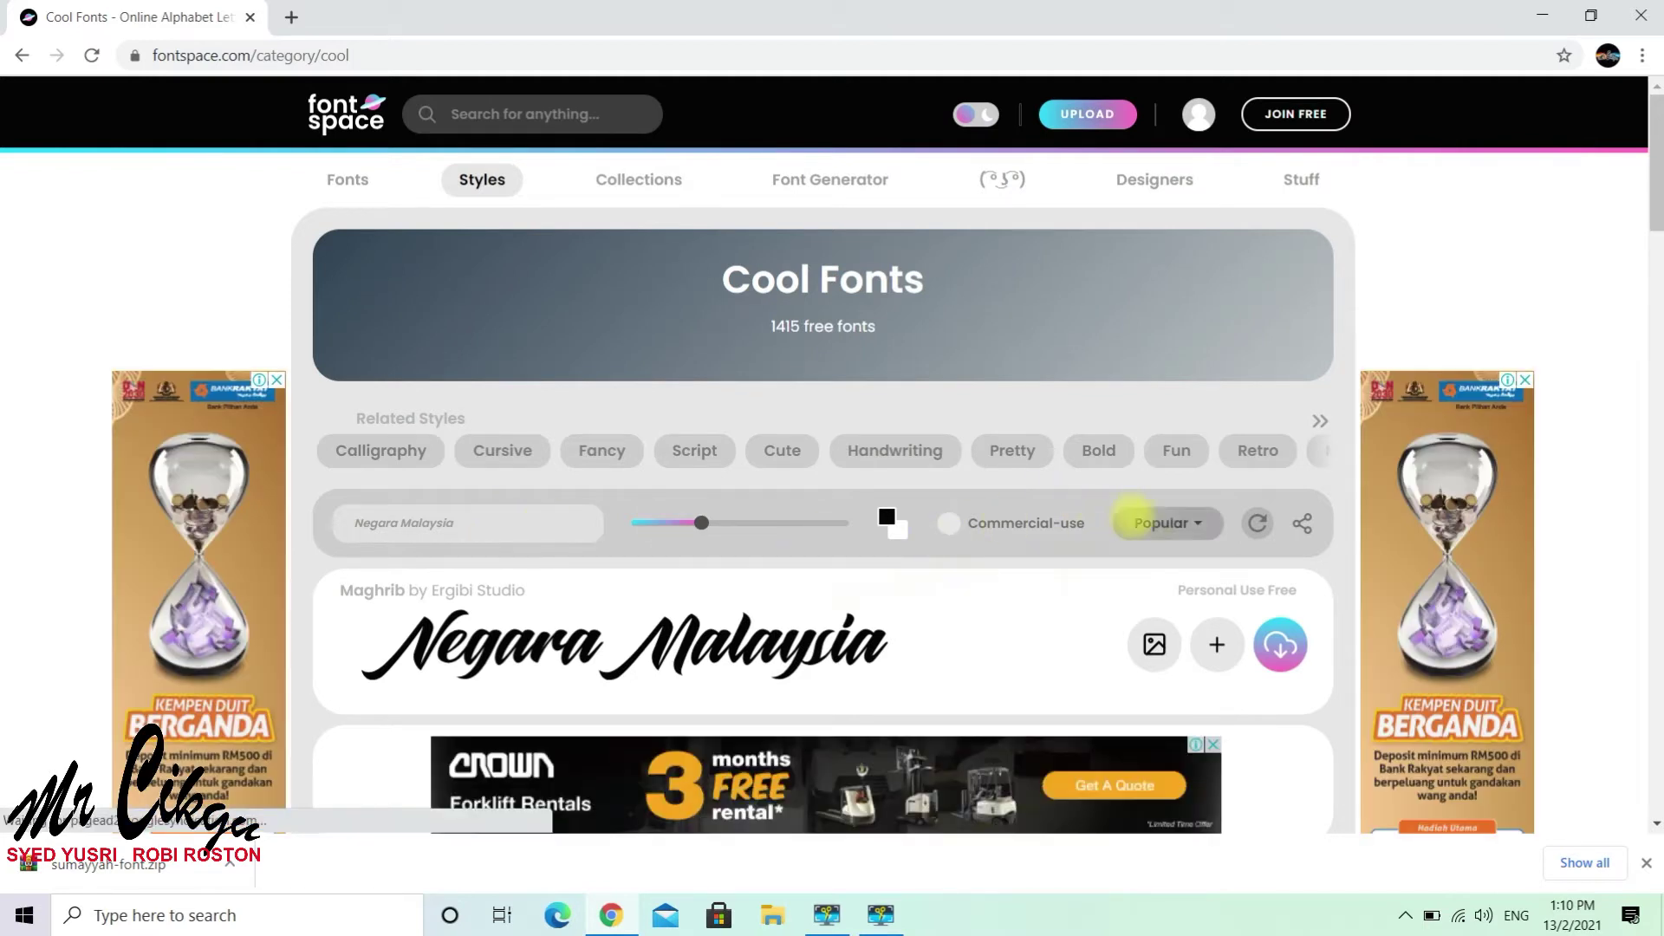
pyautogui.click(1161, 522)
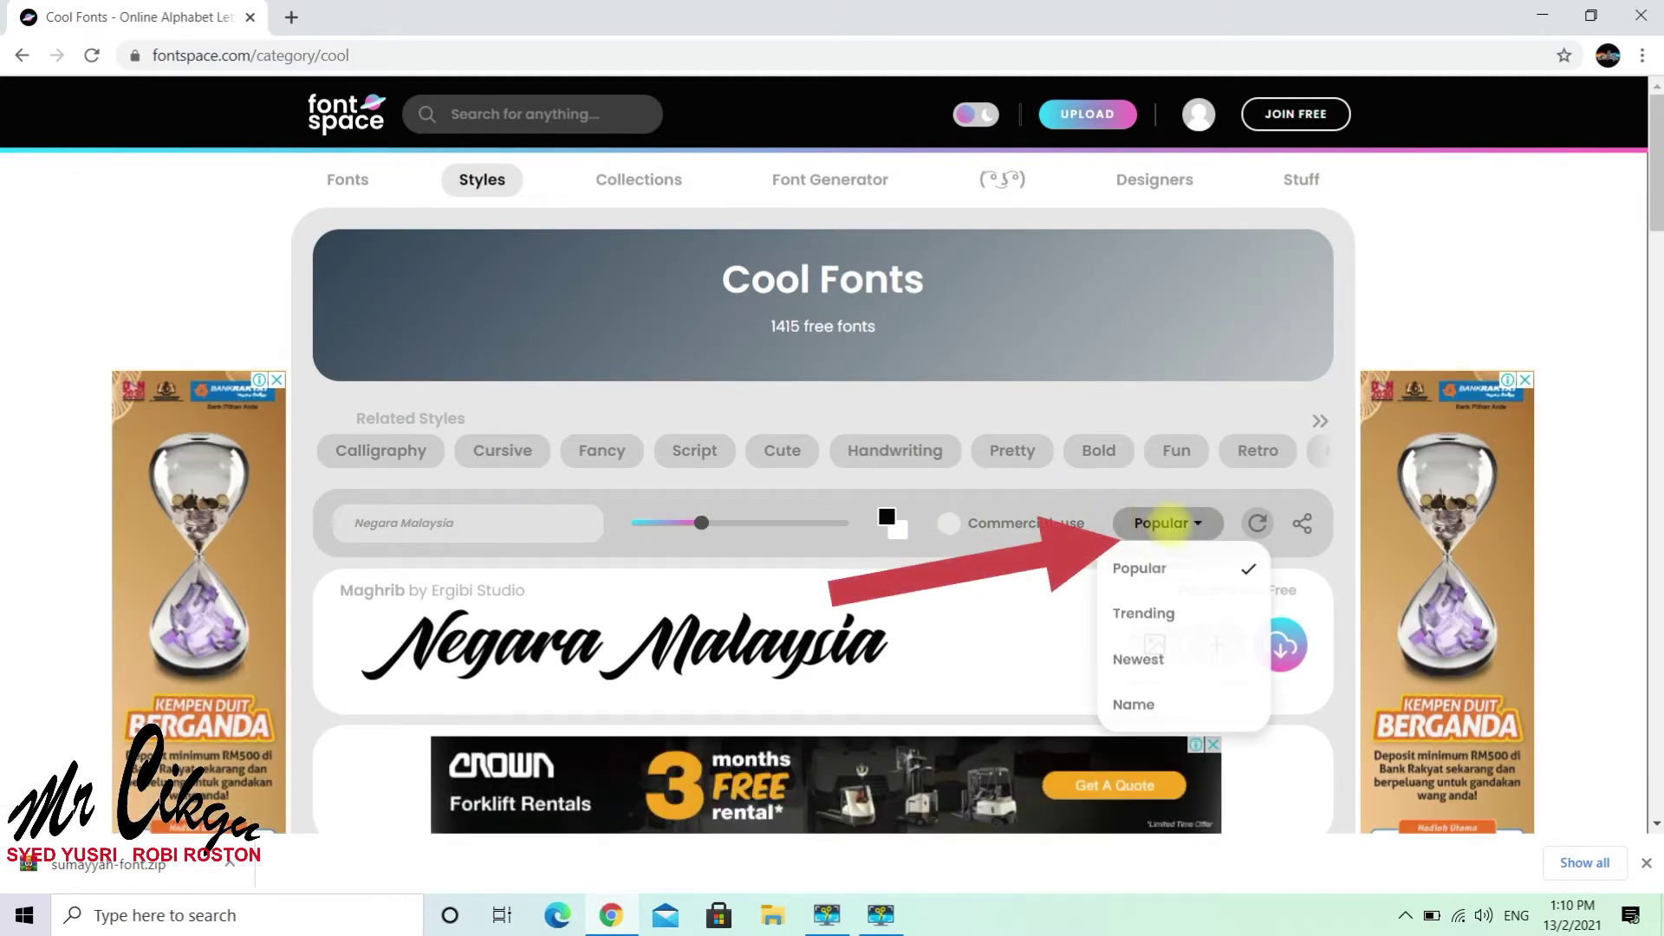
pyautogui.click(1172, 612)
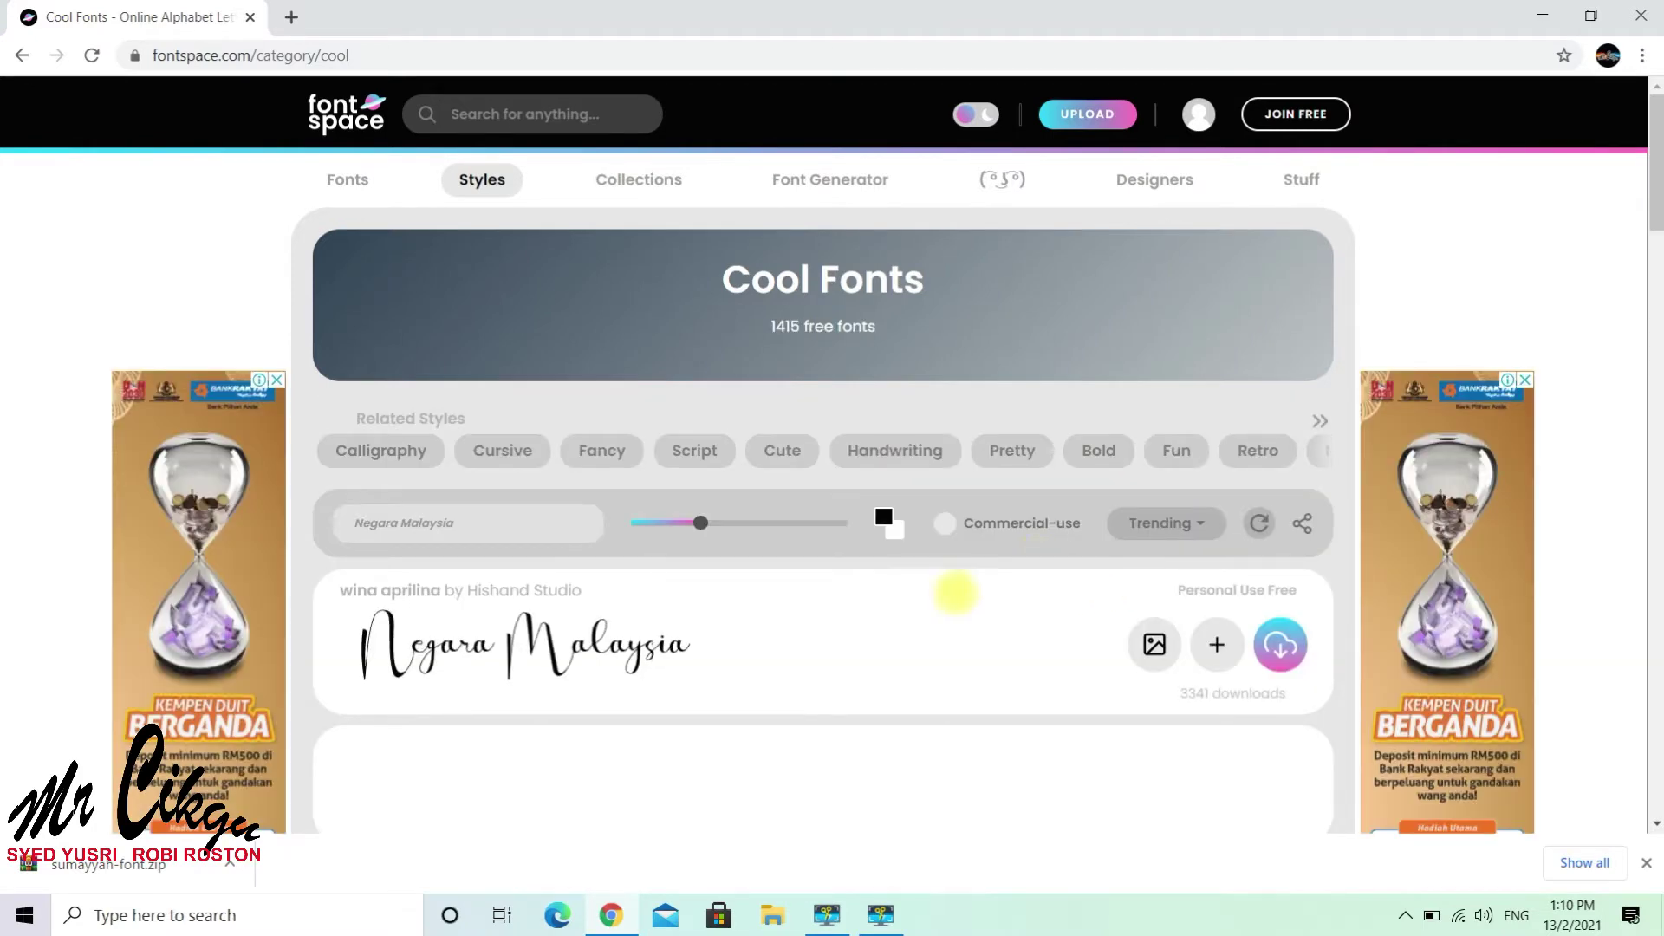
# Download the Stanlist font from page 3 of the trending Cool fonts.
pyautogui.scroll(-7, 954, 587)
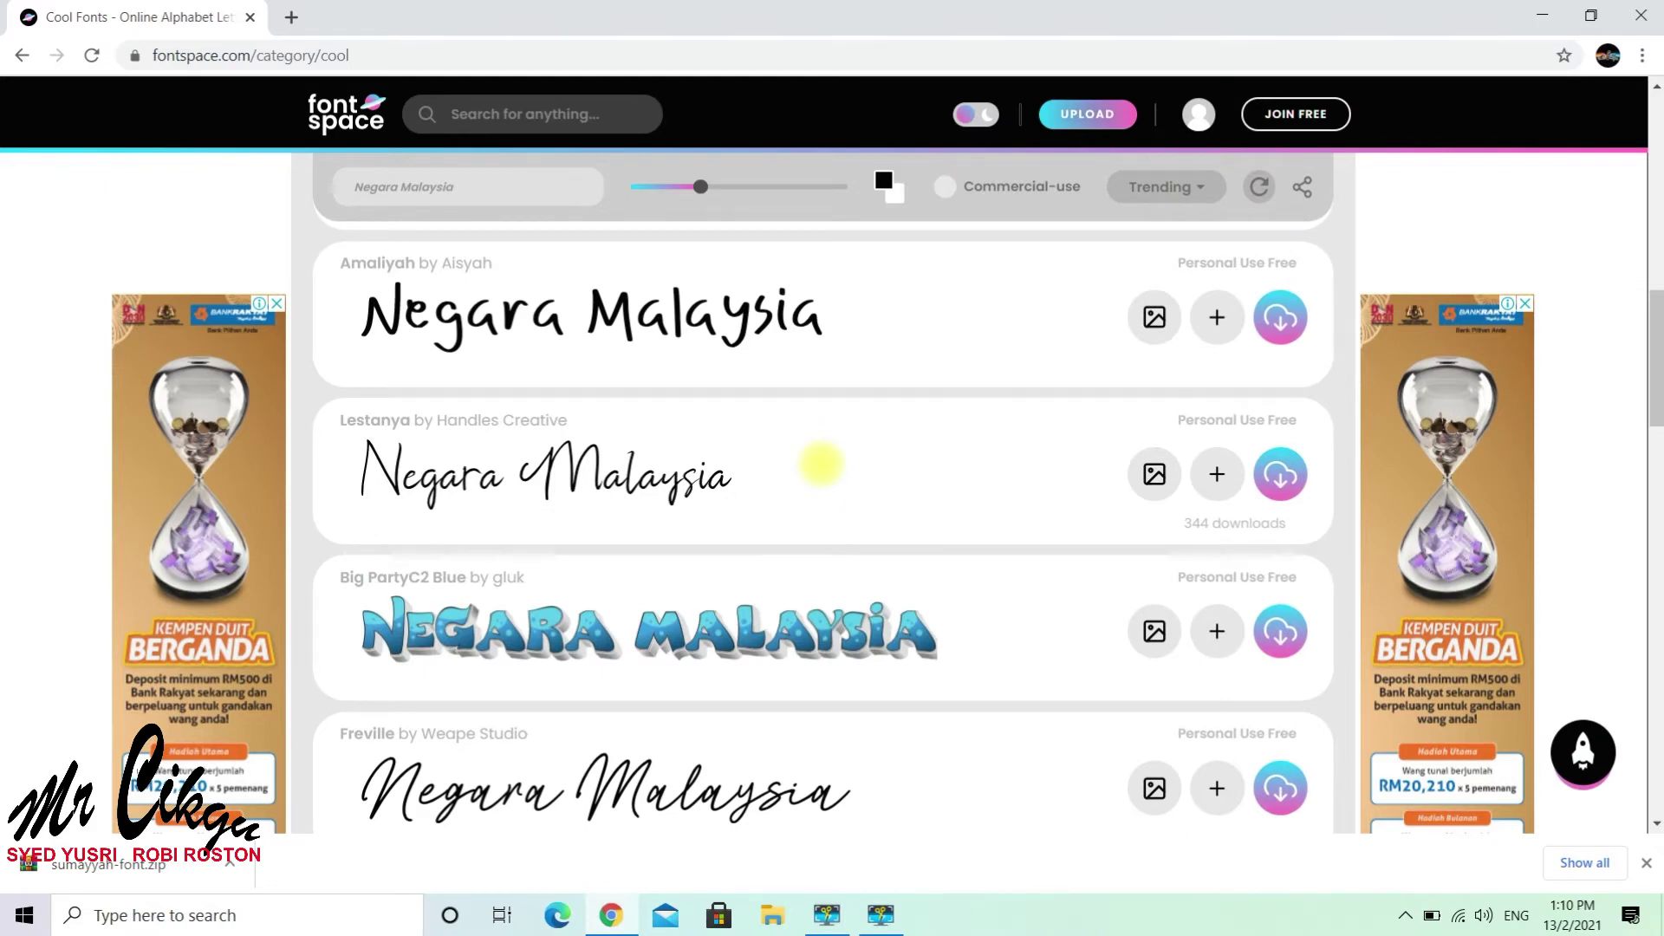
pyautogui.scroll(-5, 821, 465)
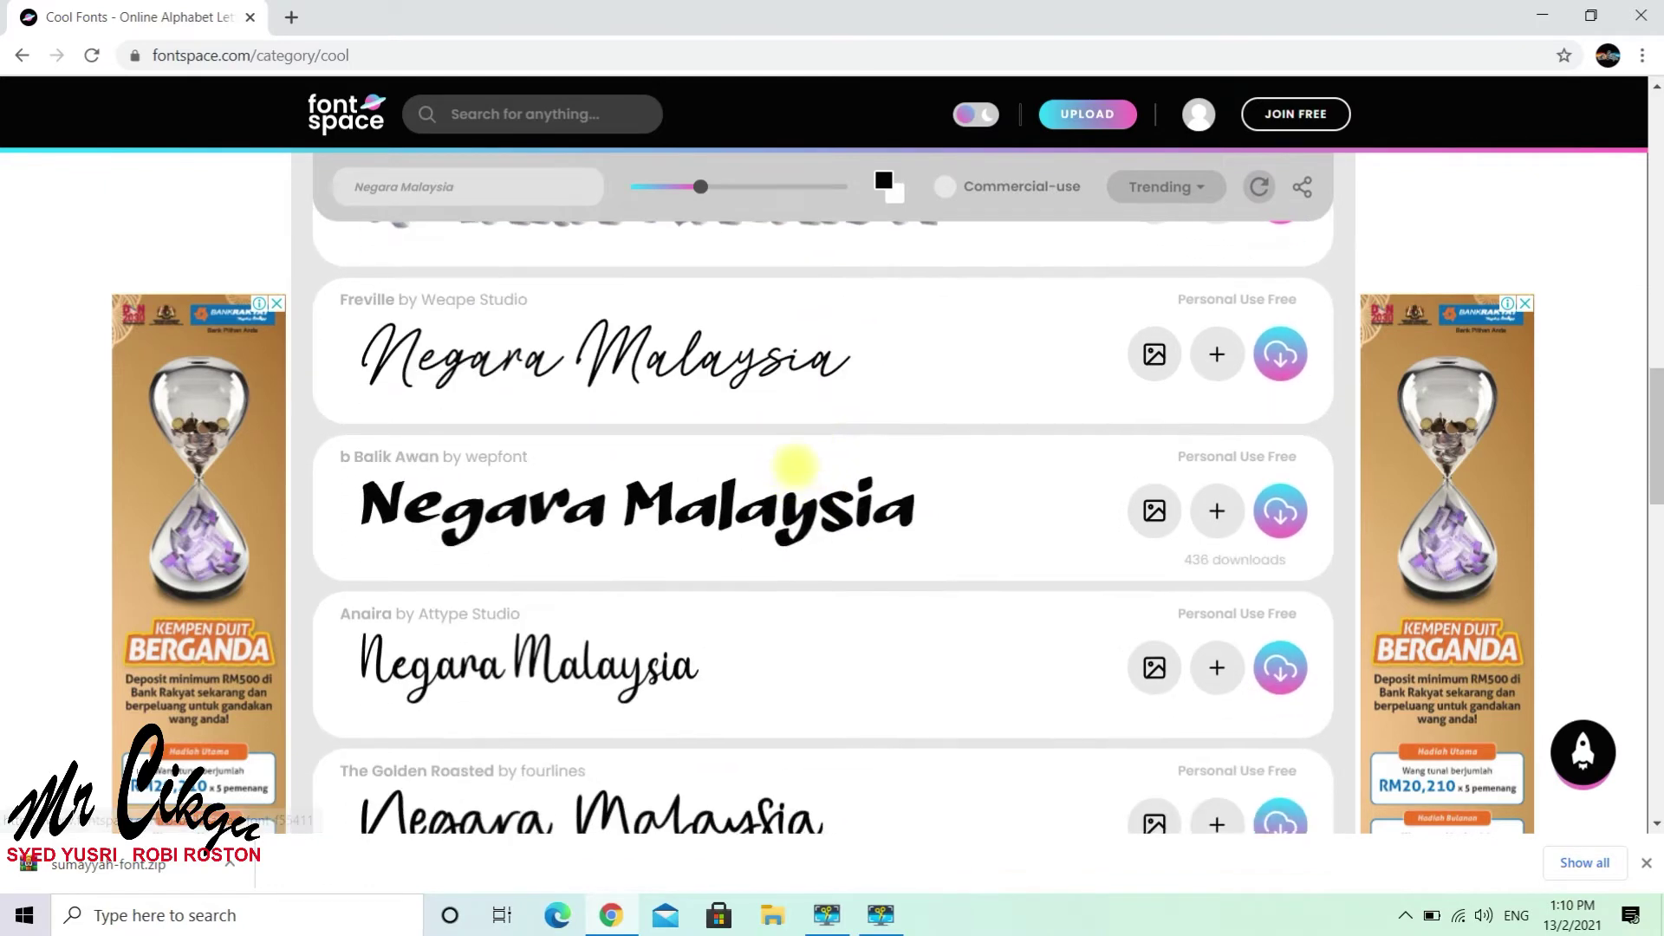
pyautogui.scroll(-5, 778, 462)
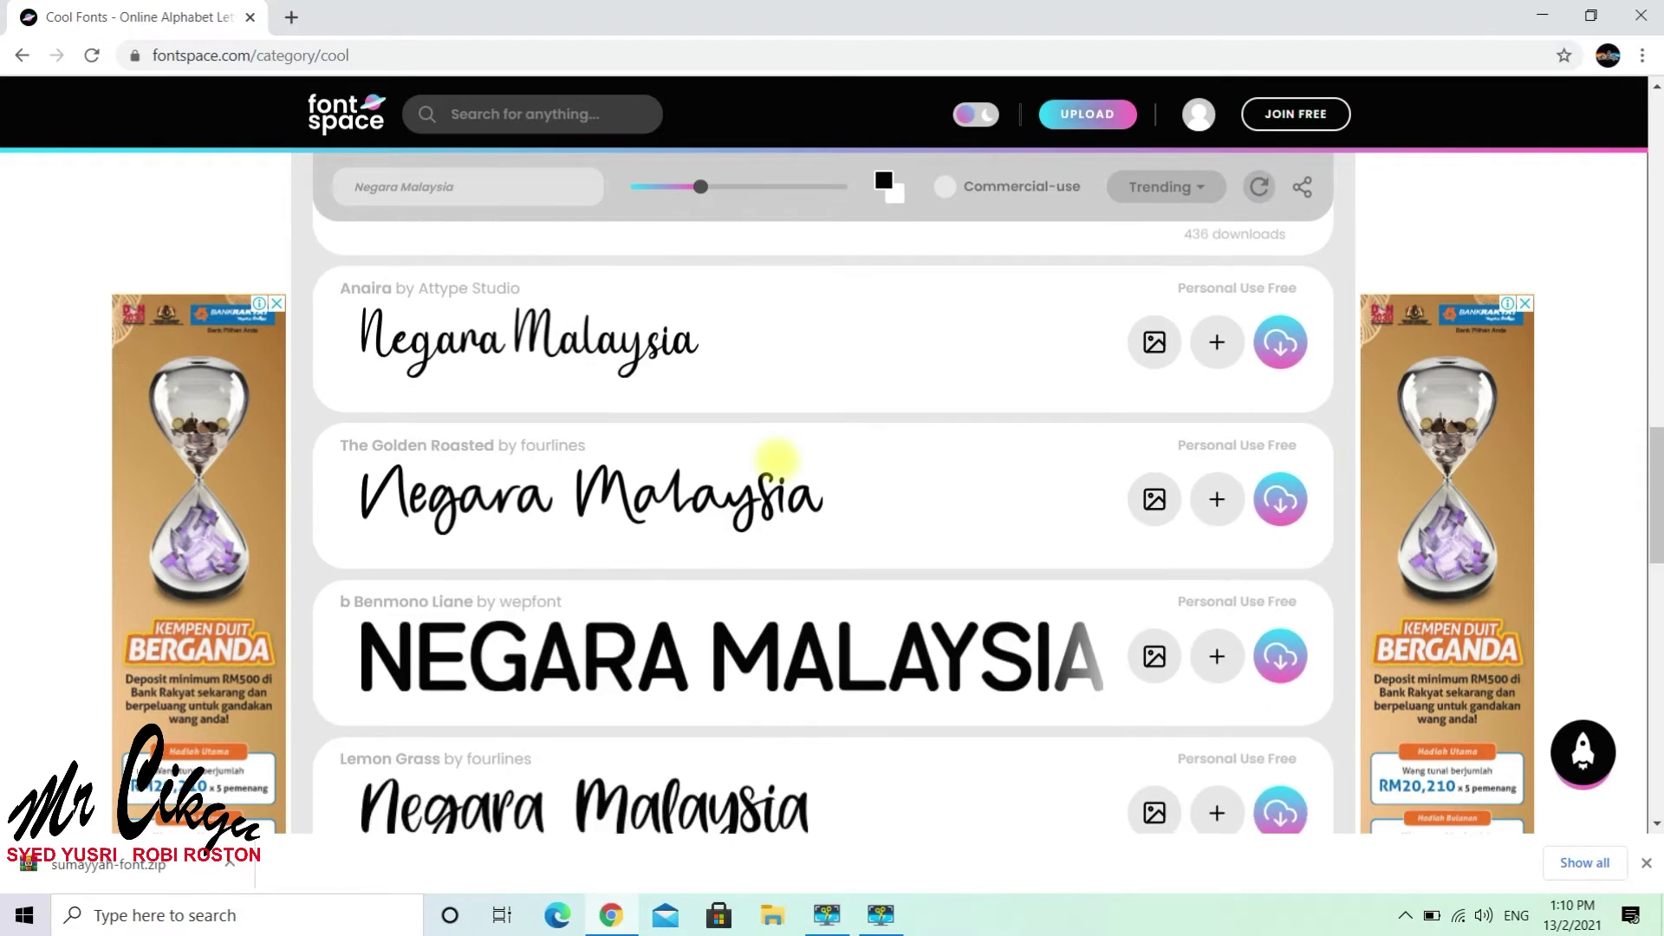
pyautogui.scroll(-6, 1189, 562)
pyautogui.click(1172, 613)
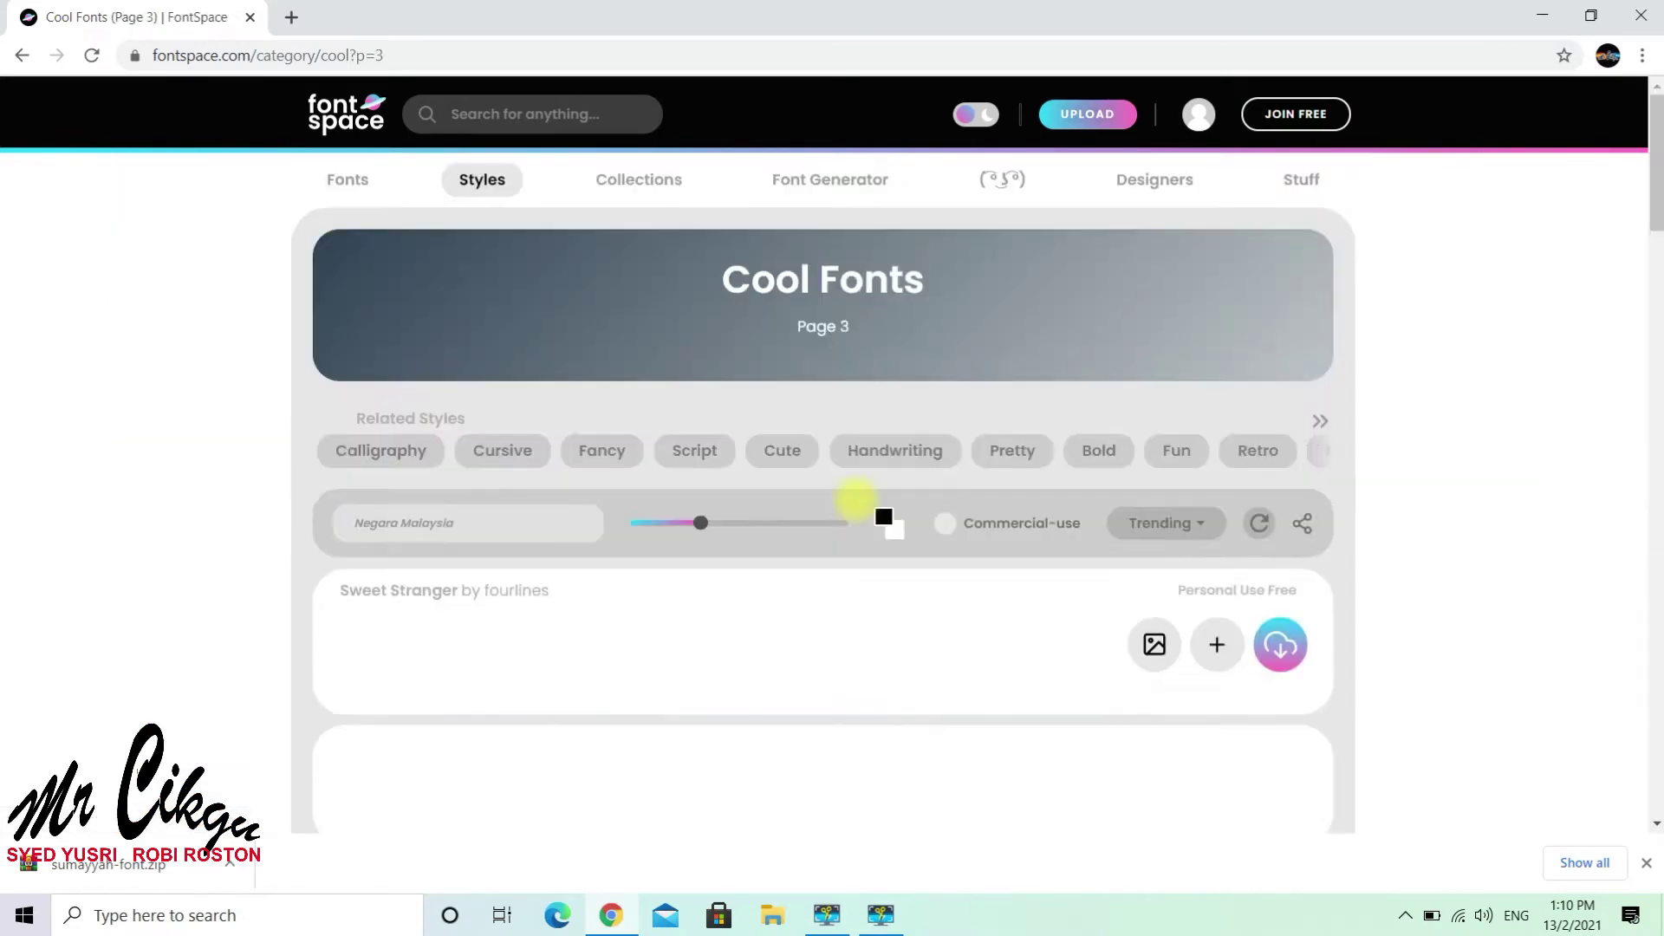
pyautogui.scroll(-10, 849, 516)
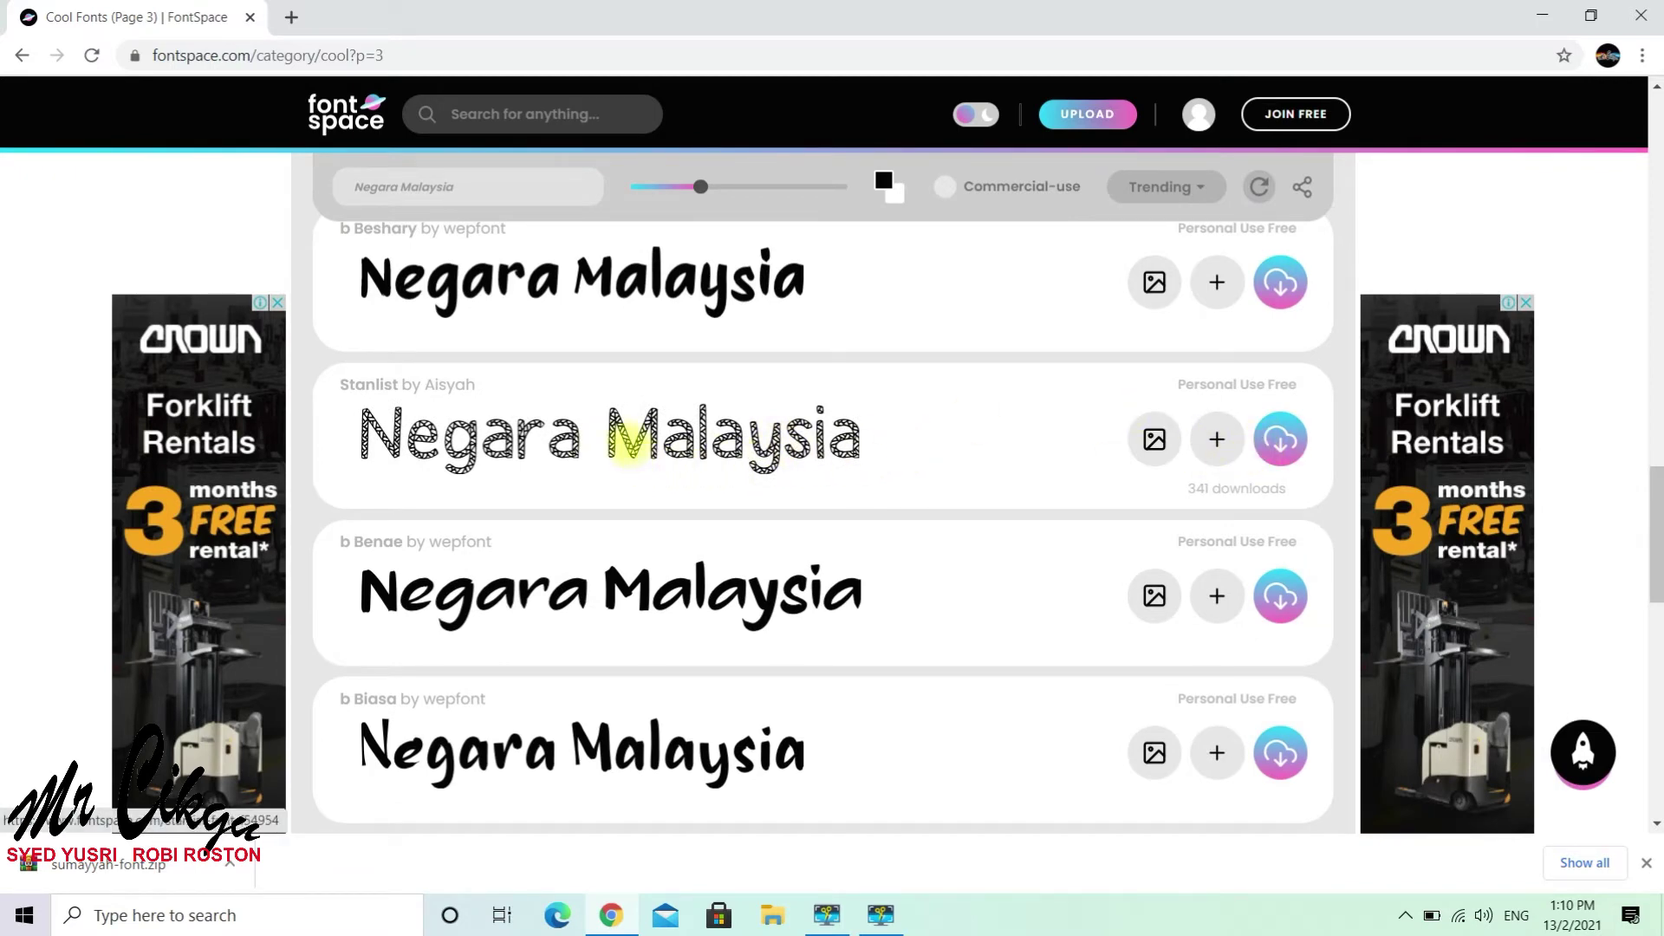
pyautogui.click(1280, 439)
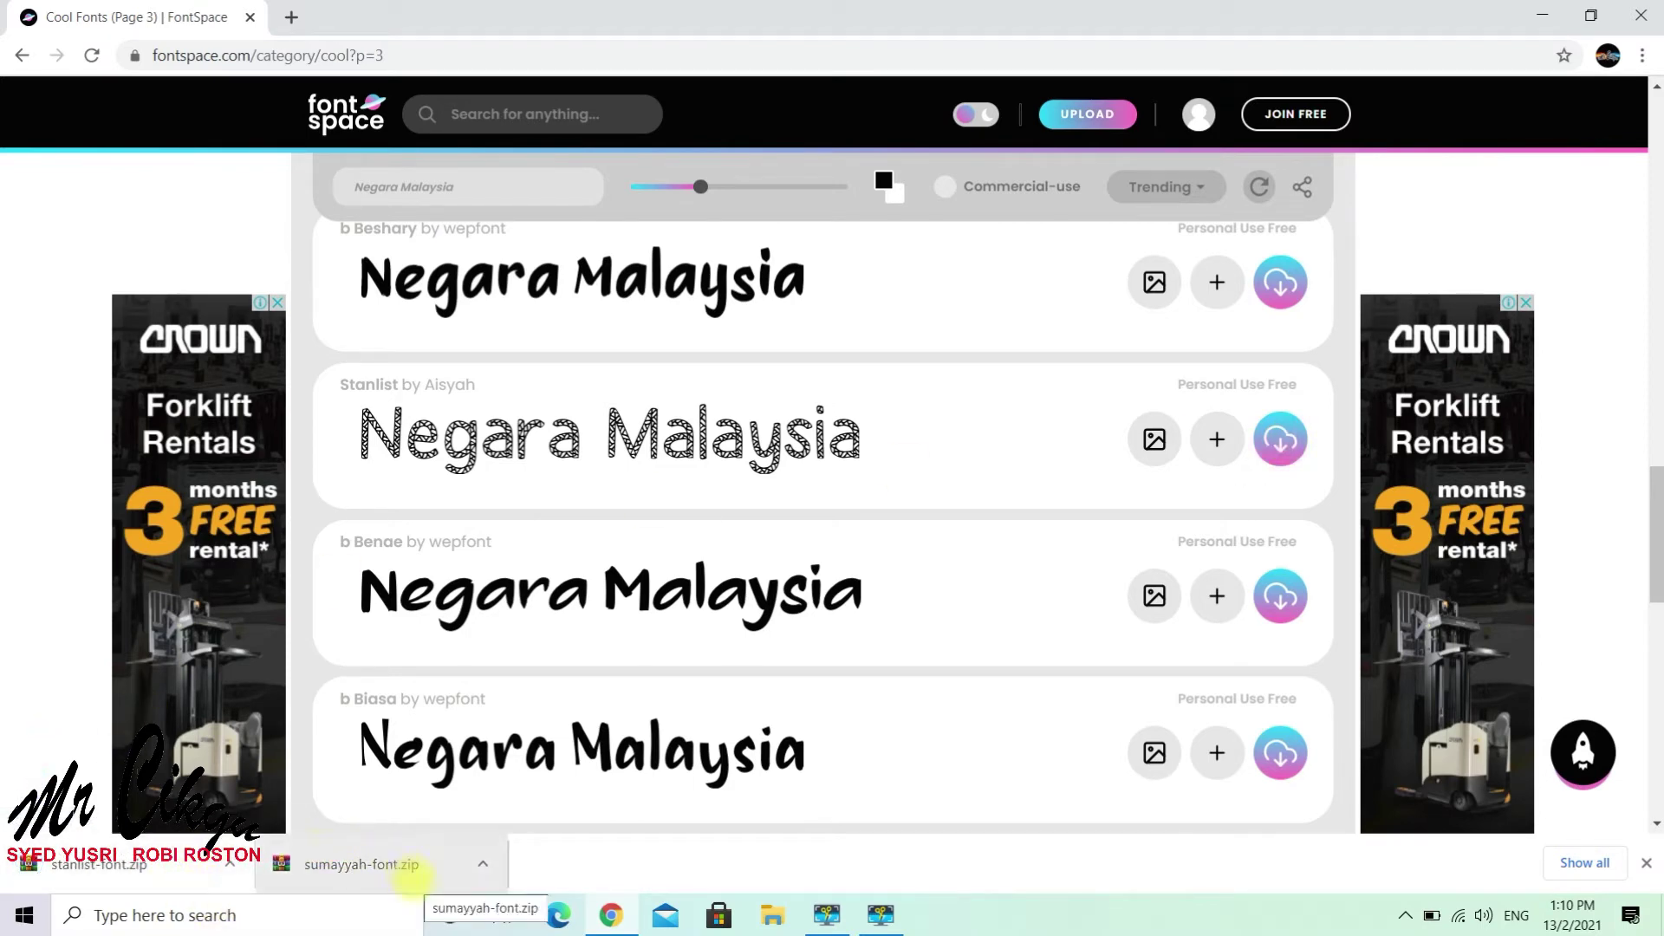
# Download the a Always Smile font from page 4 of the trending Cool fonts.
pyautogui.scroll(-5, 1135, 416)
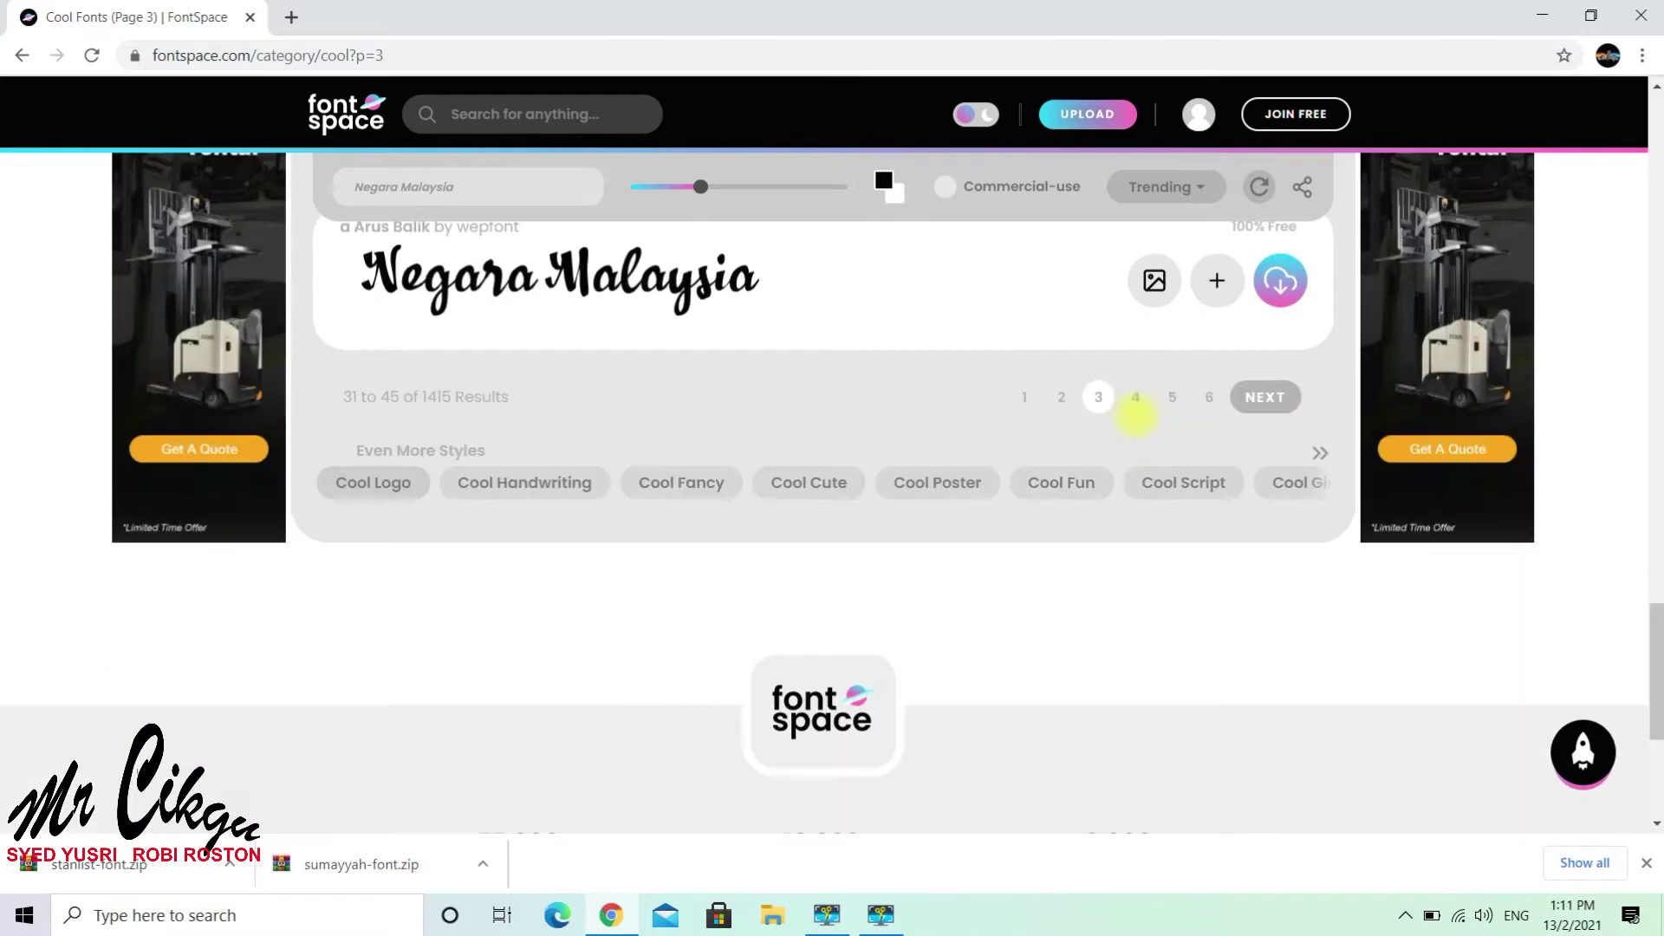
pyautogui.click(1136, 397)
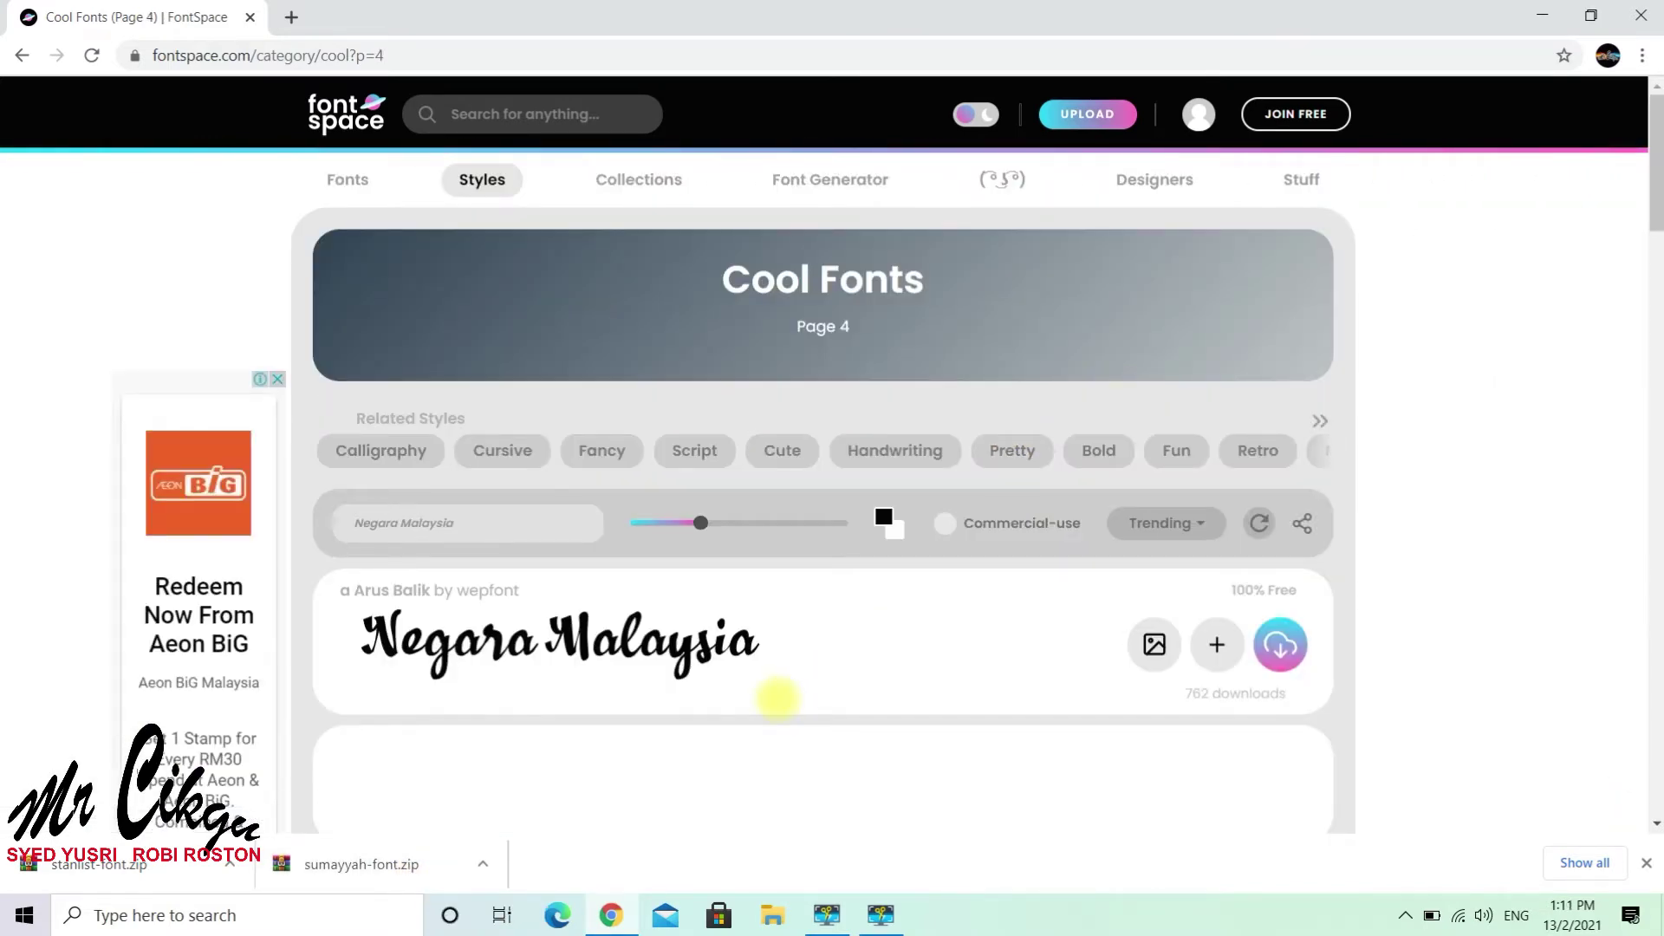
pyautogui.scroll(-8, 778, 698)
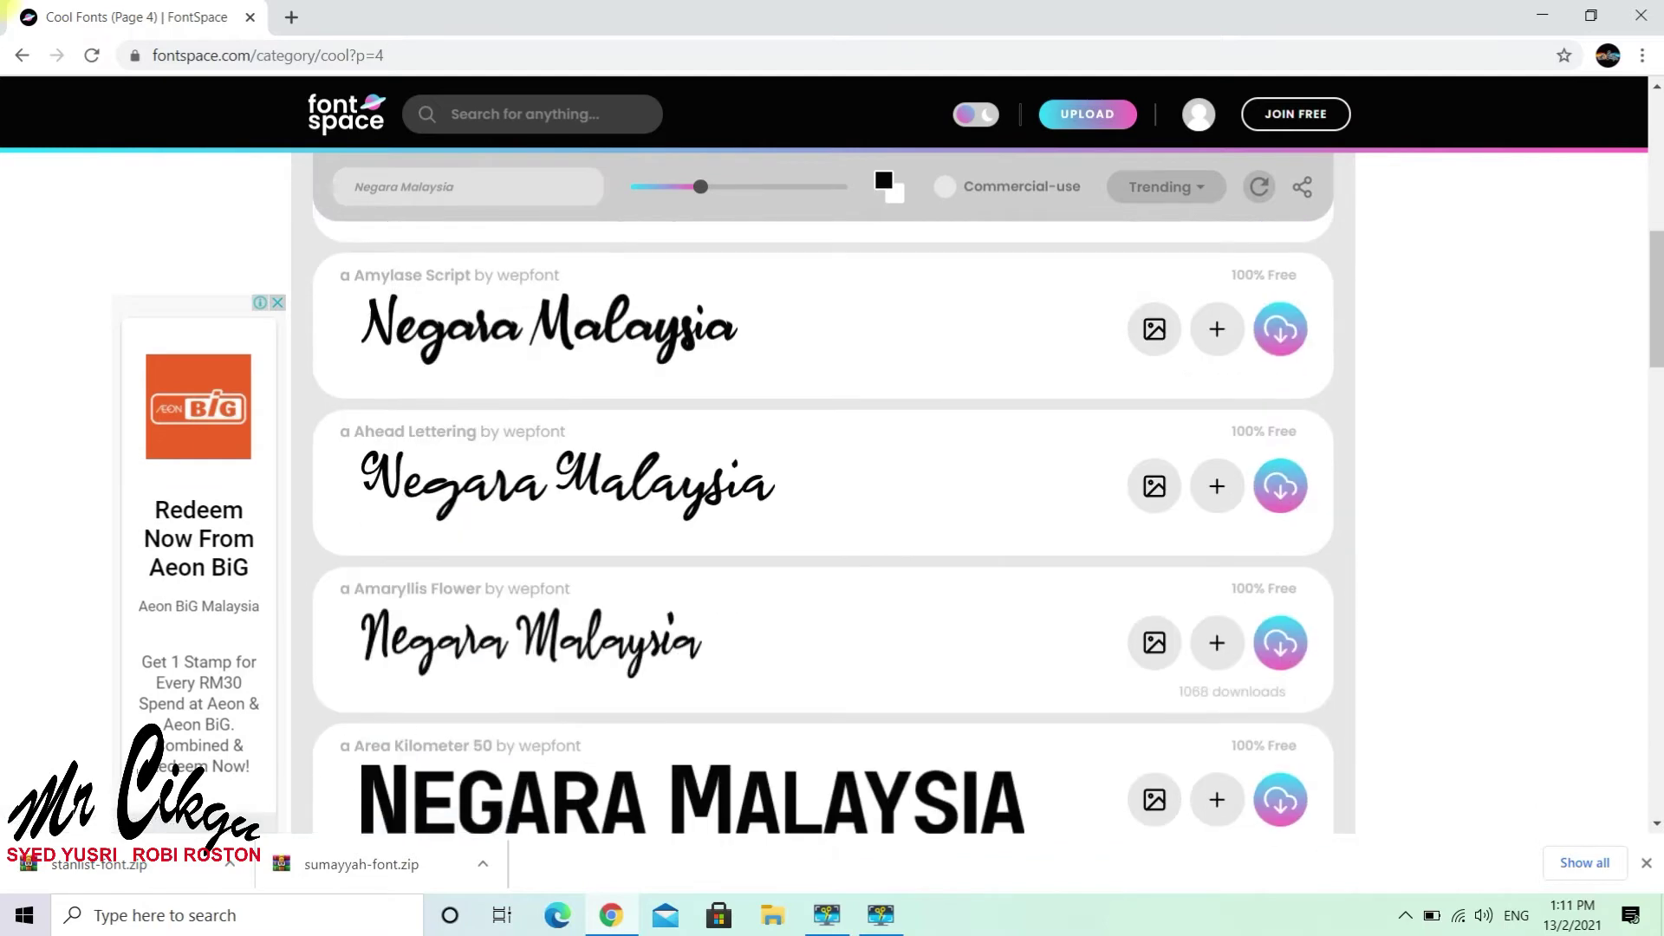
pyautogui.scroll(-5, 777, 699)
pyautogui.scroll(-3, 823, 520)
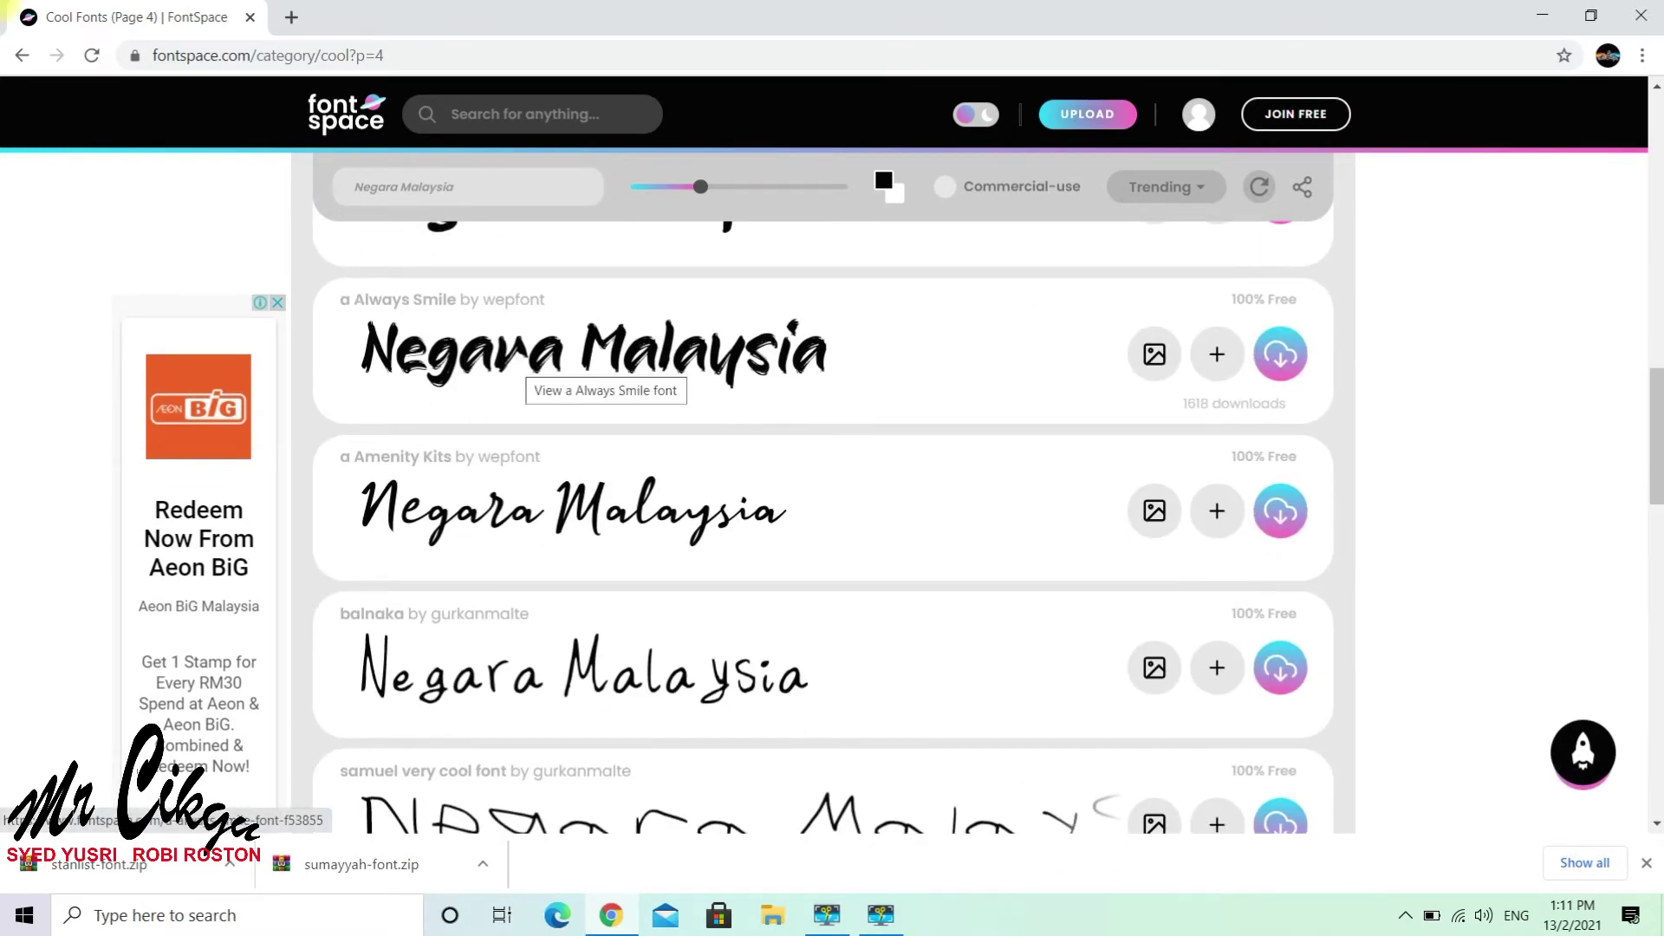
pyautogui.click(1280, 353)
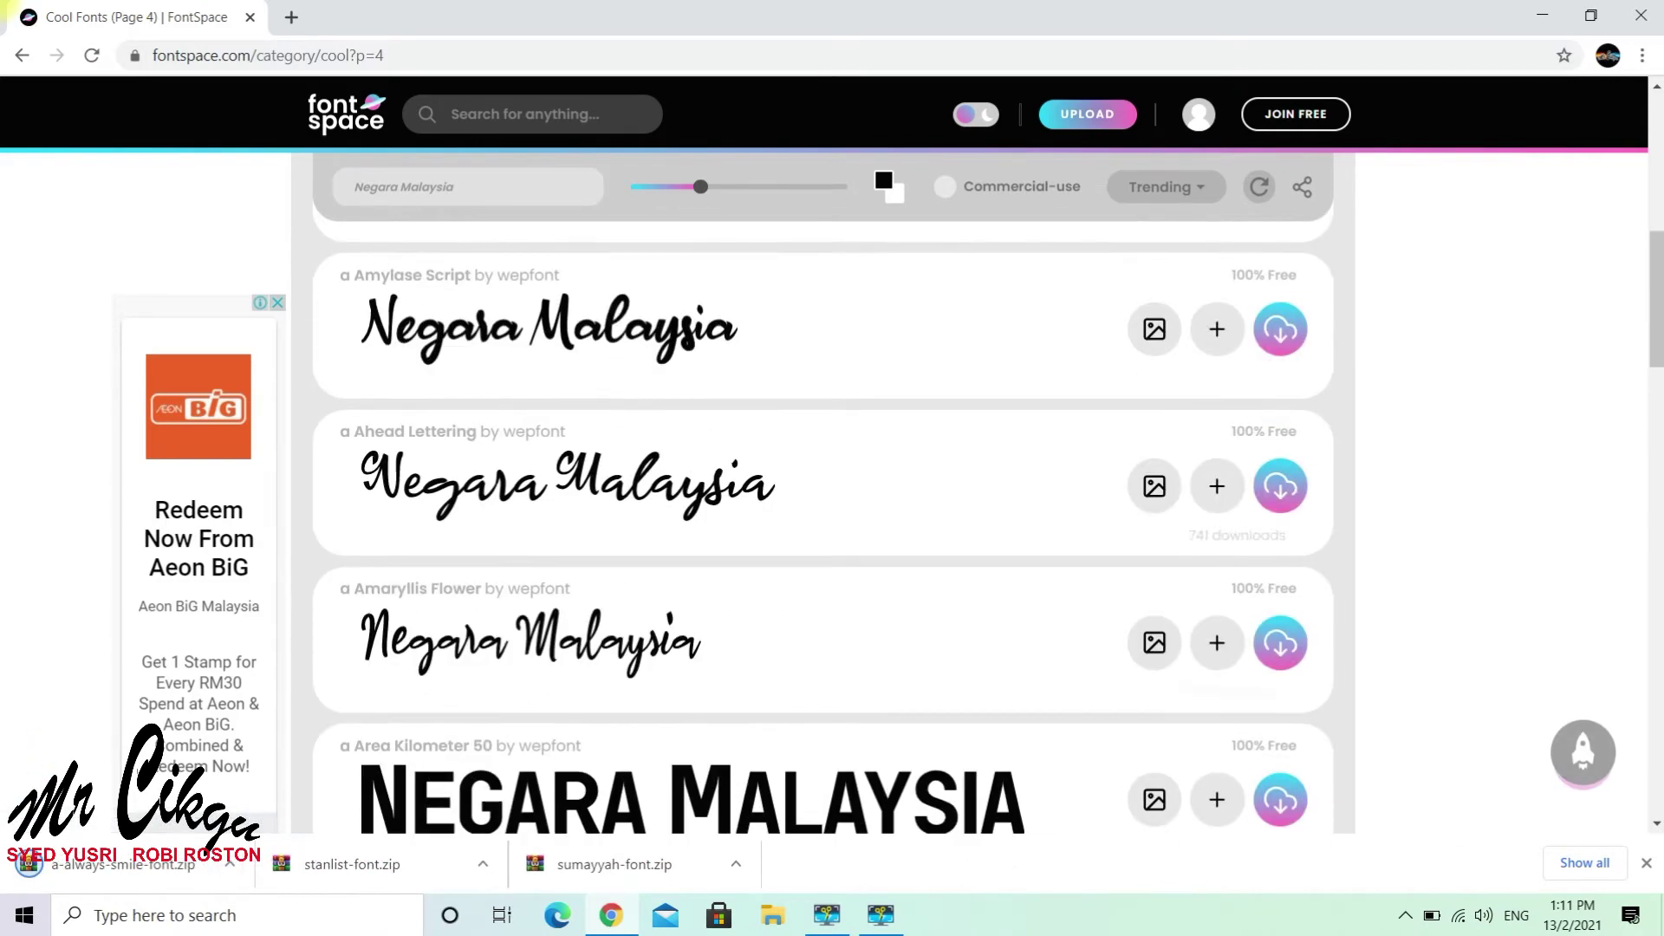
# Show the downloaded sumayyah-font.zip in its folder and open the Downloads folder under This PC in File Explorer.
pyautogui.scroll(-2, 823, 520)
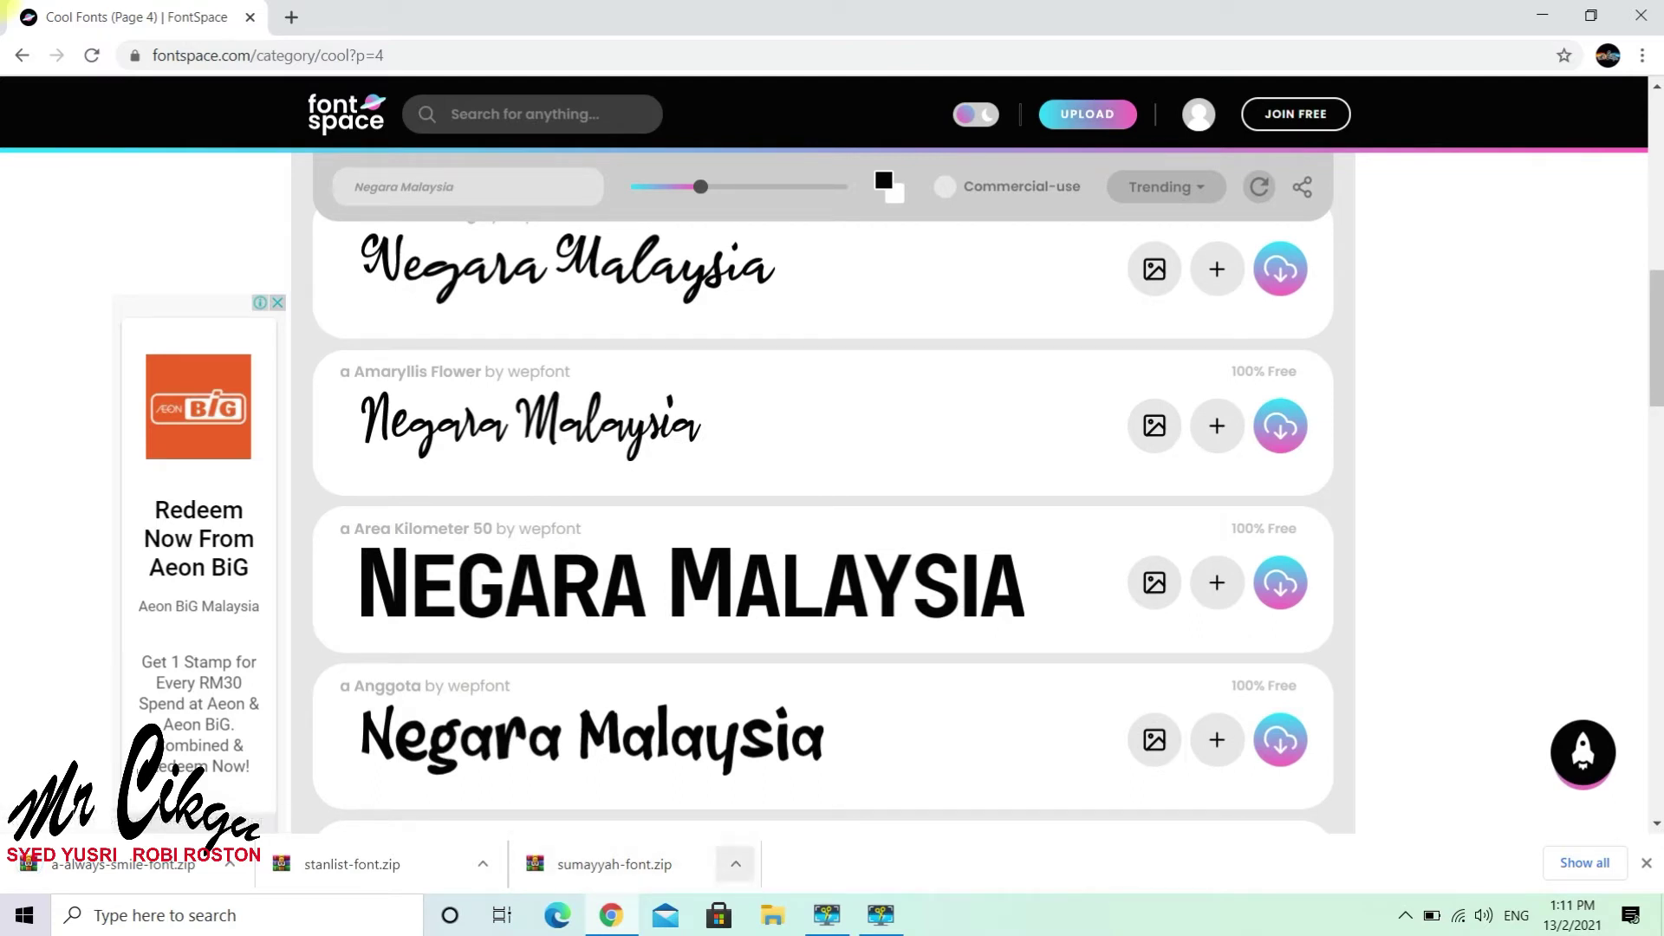
pyautogui.click(735, 864)
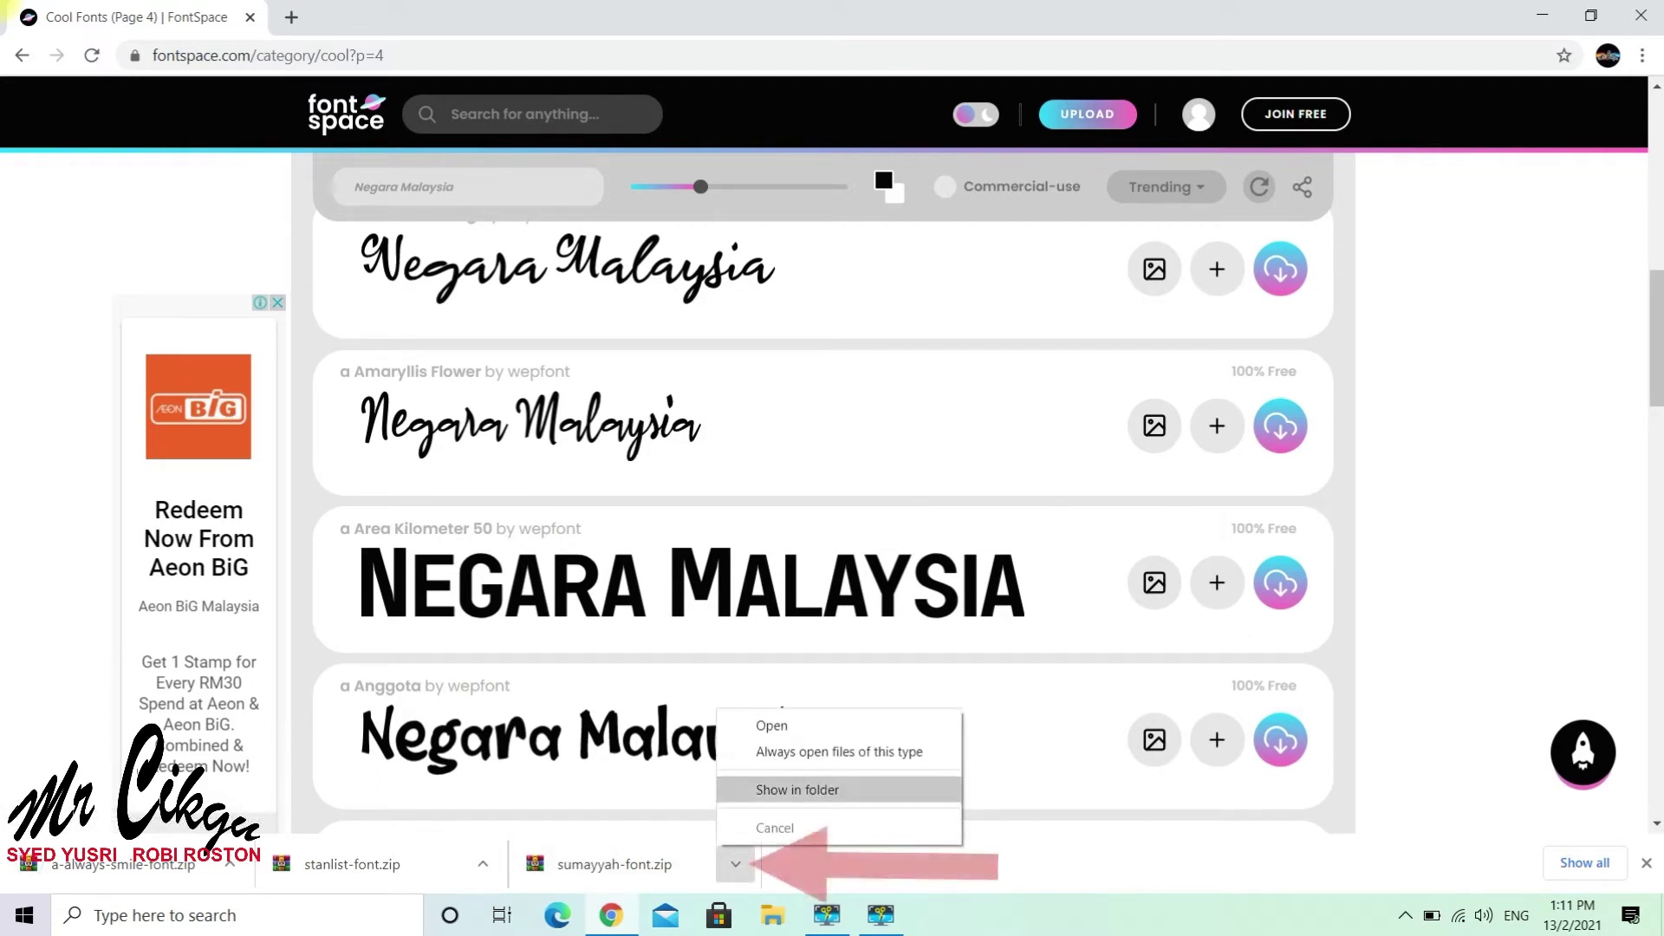
pyautogui.click(797, 789)
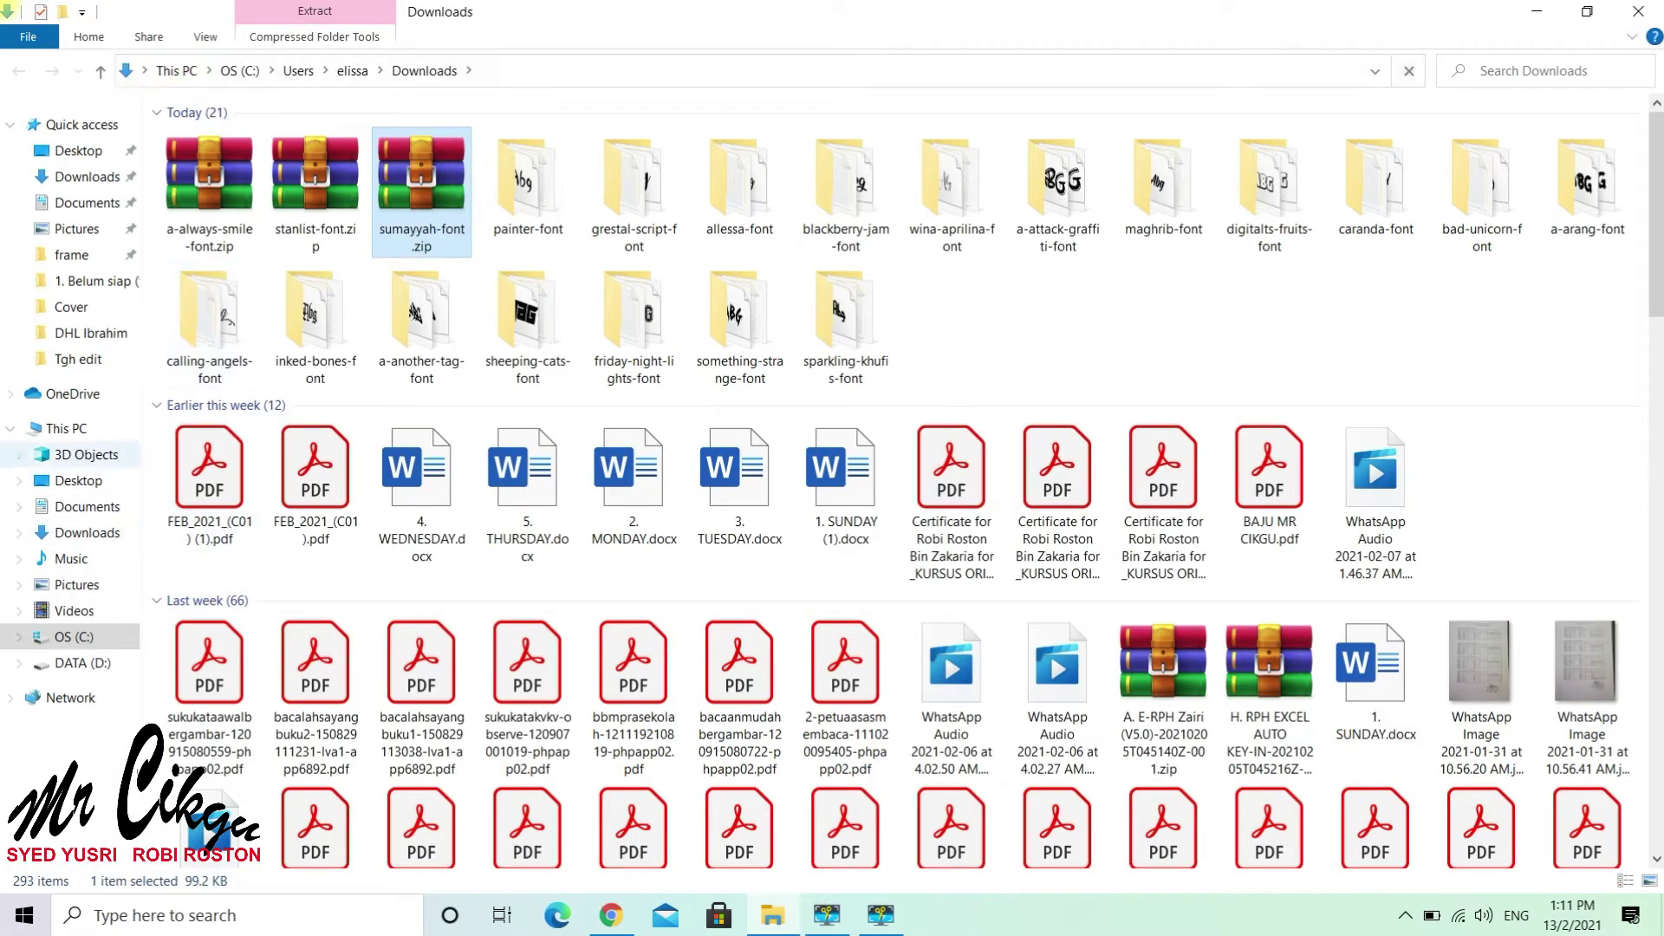
pyautogui.click(87, 532)
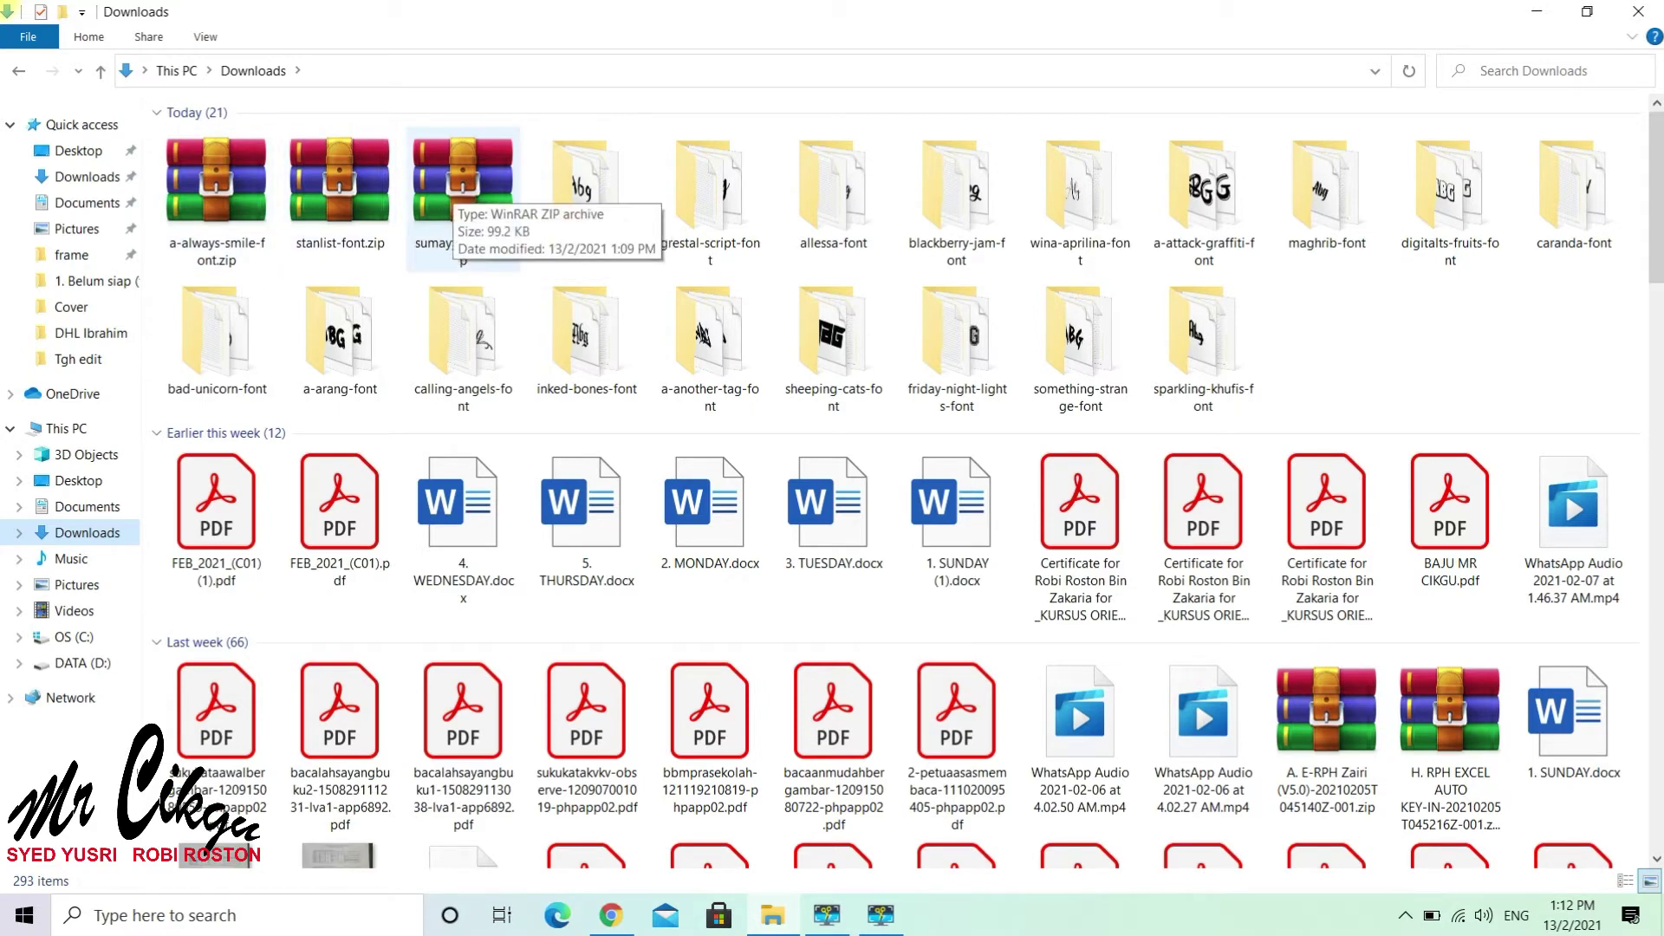
# Extract sumayyah-font.zip with WinRAR to a sumayyah-font folder in Downloads, and delete the zip archive.
pyautogui.doubleClick(463, 186)
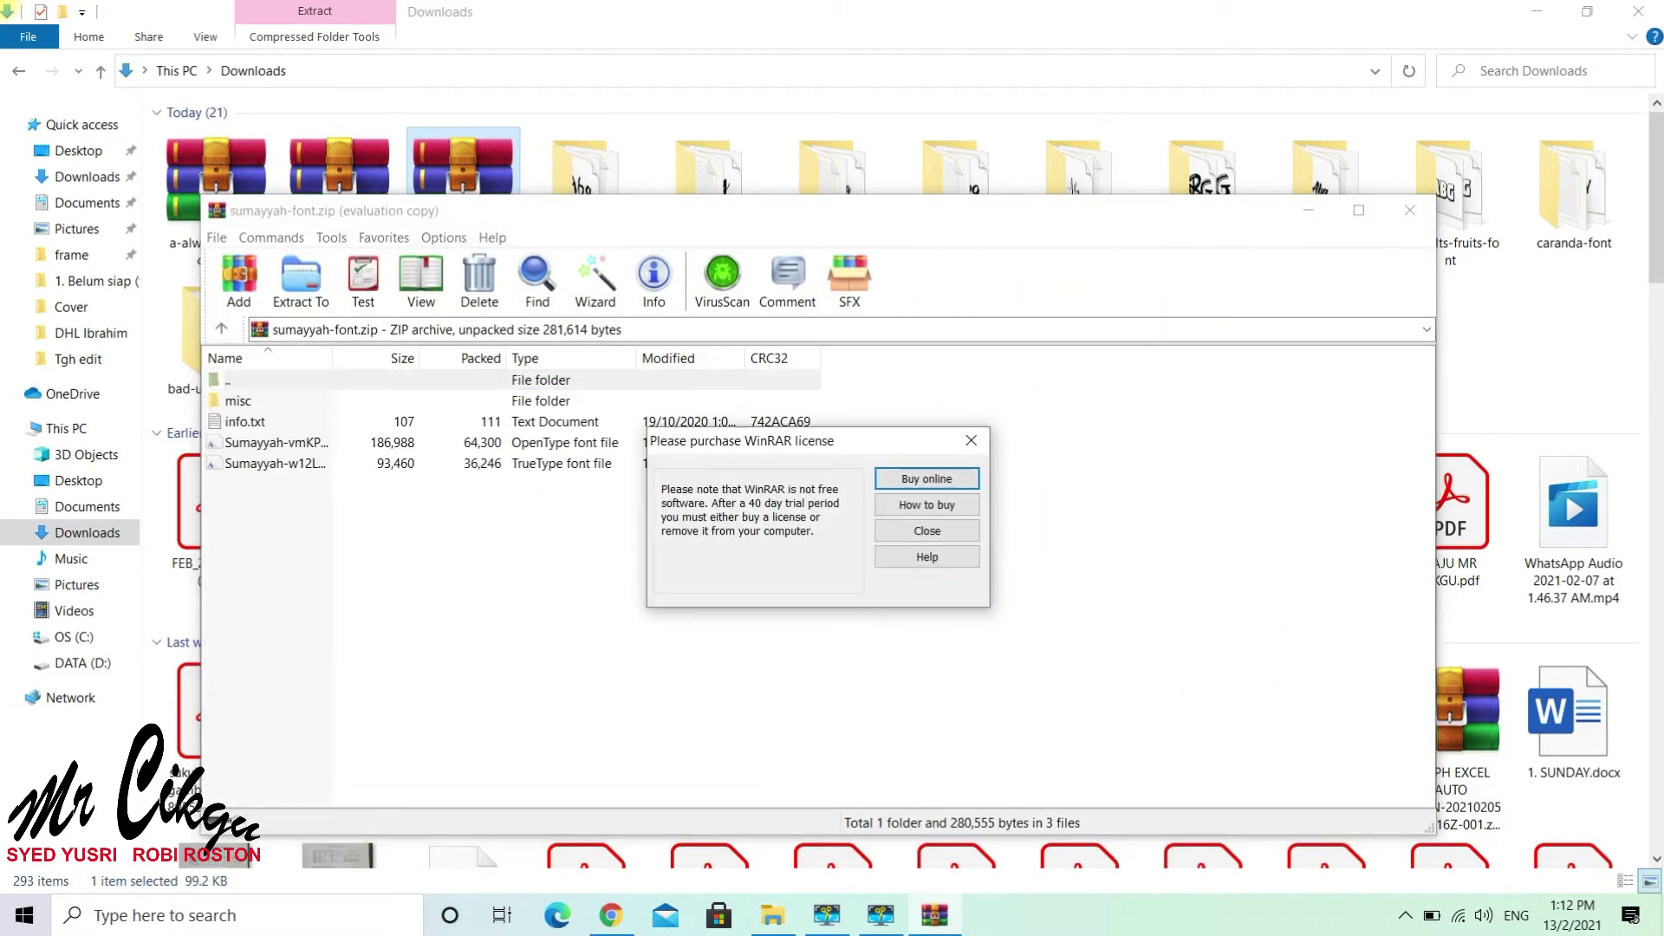
pyautogui.click(971, 440)
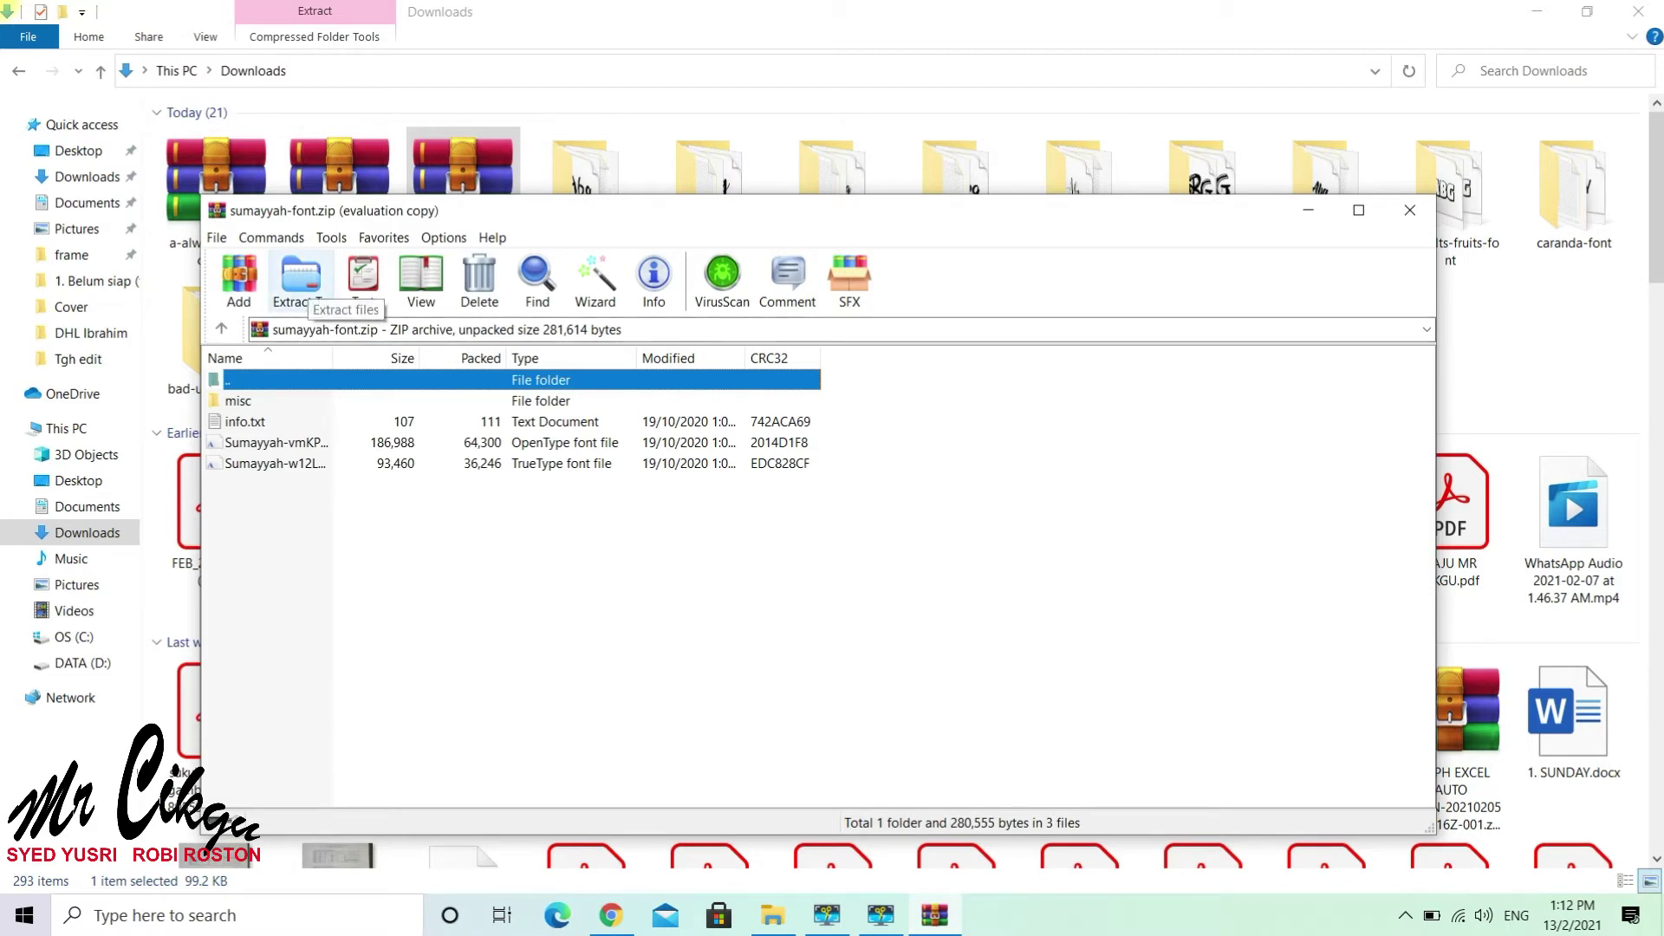
pyautogui.click(299, 286)
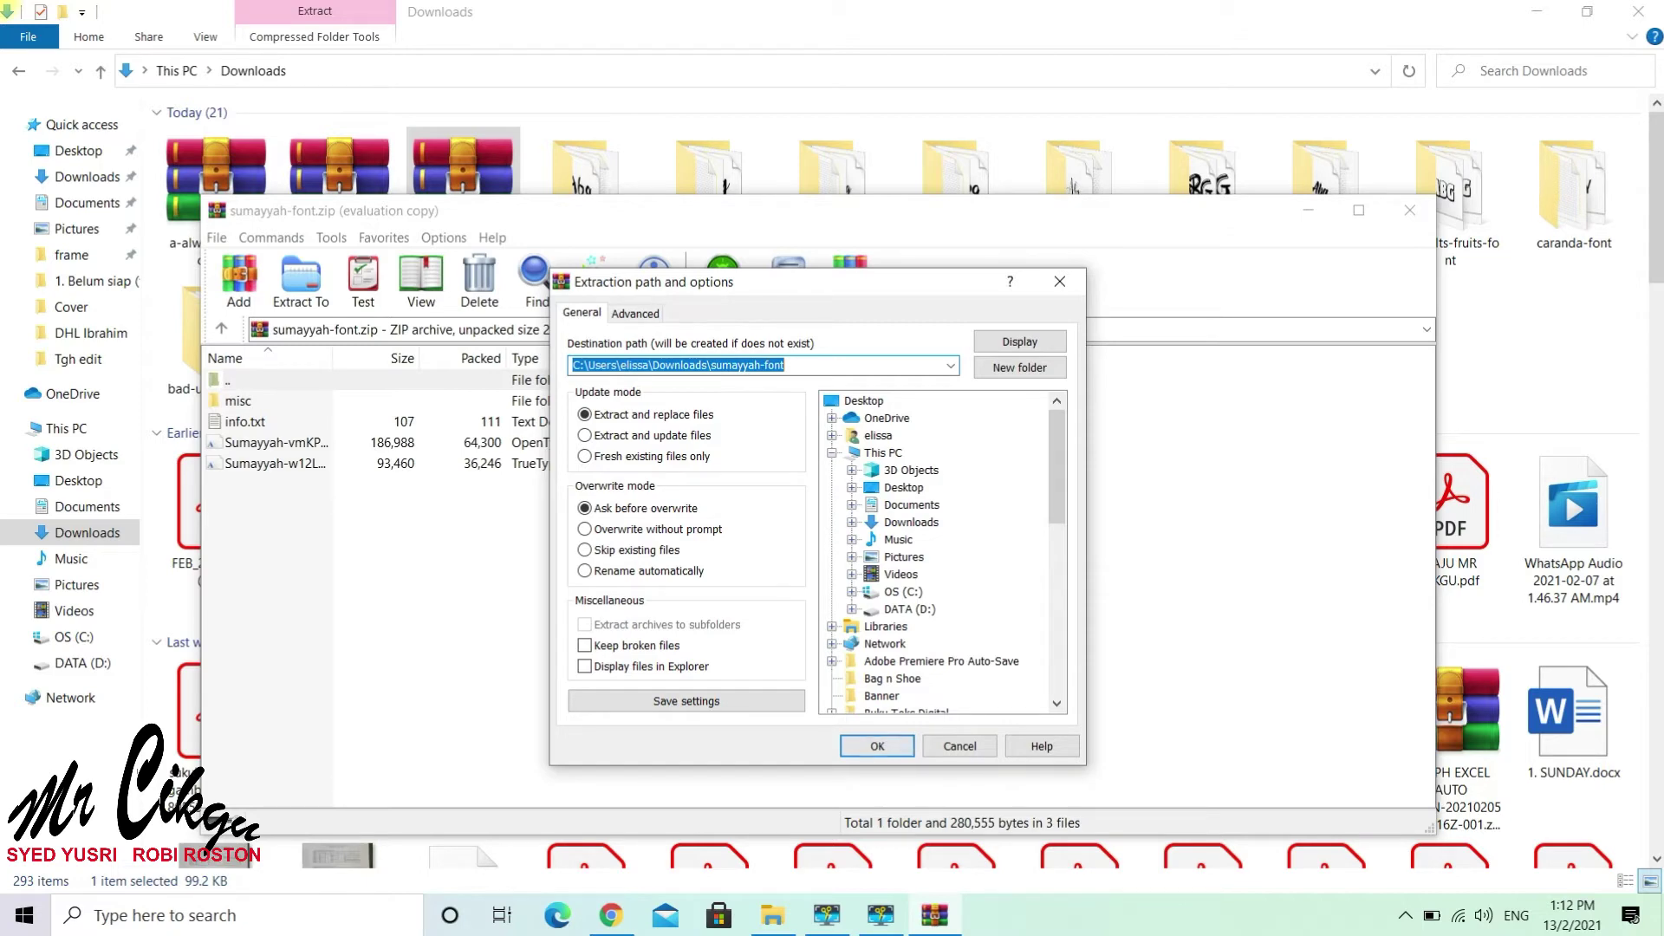
pyautogui.click(877, 745)
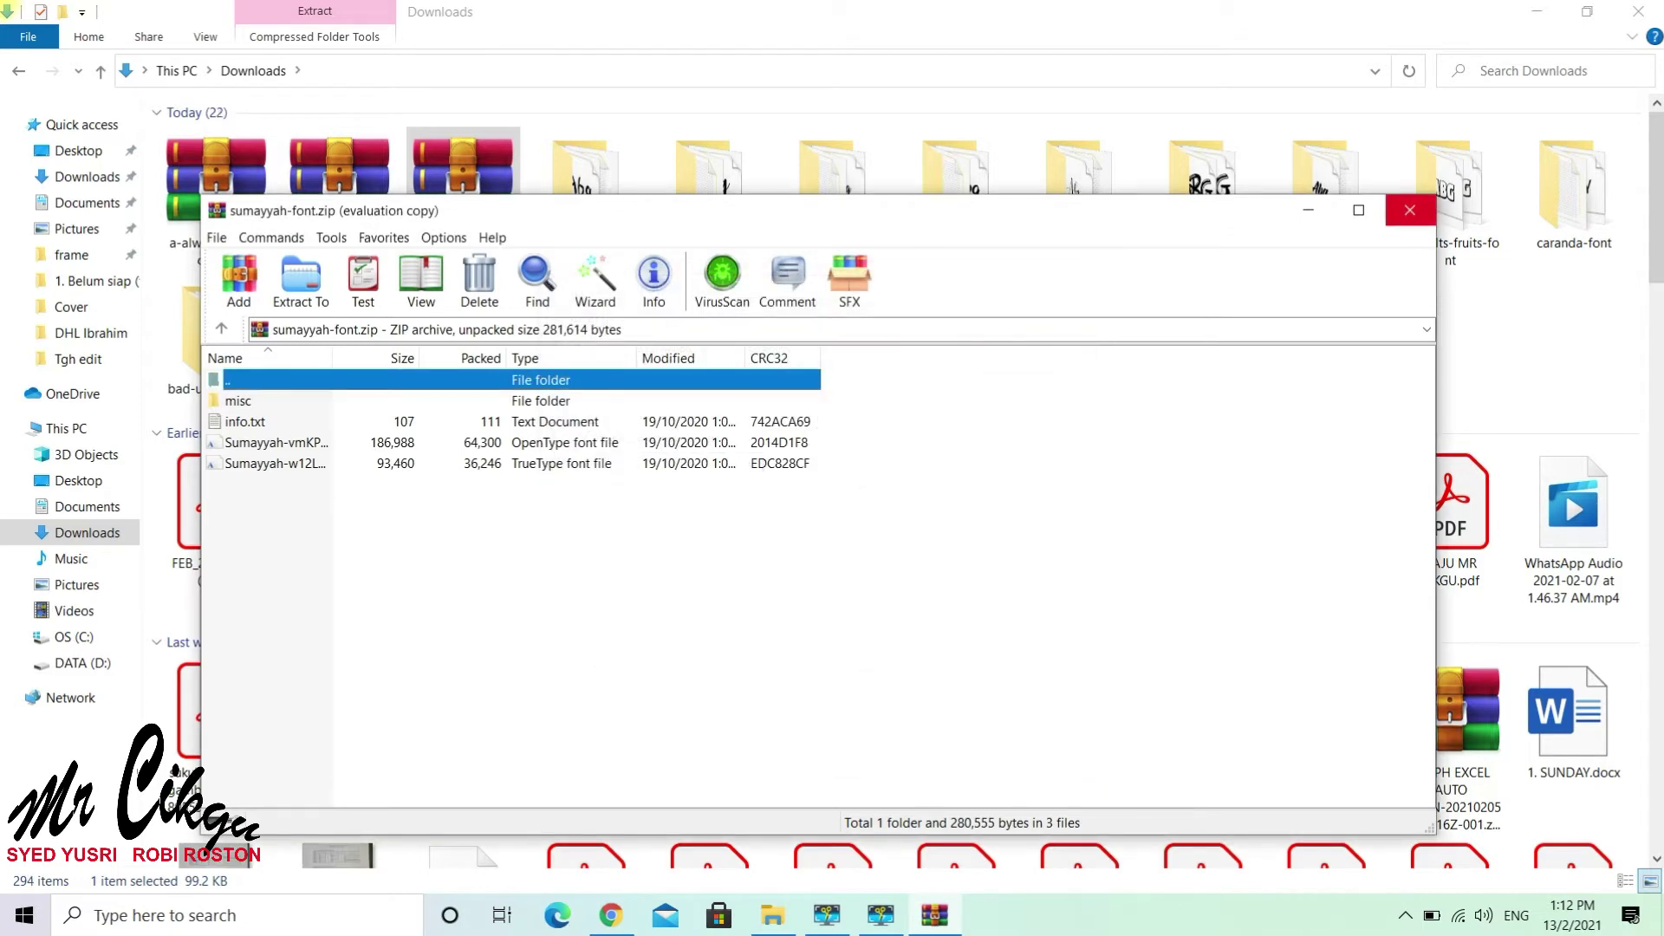
pyautogui.click(1410, 211)
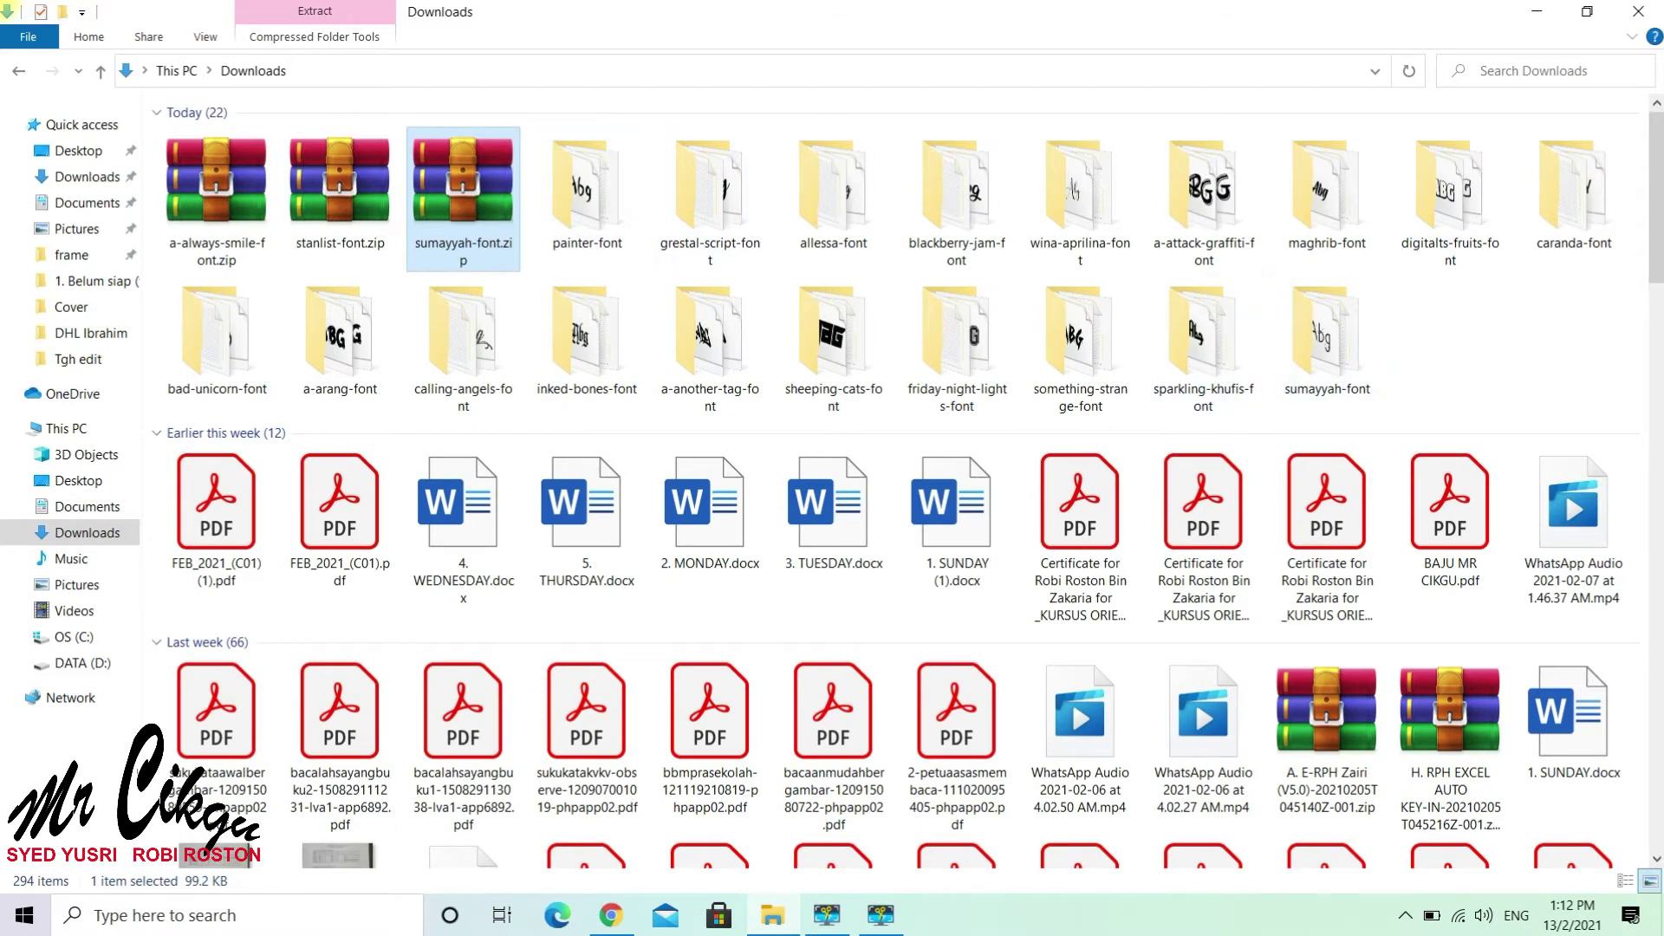
pyautogui.press('Delete')
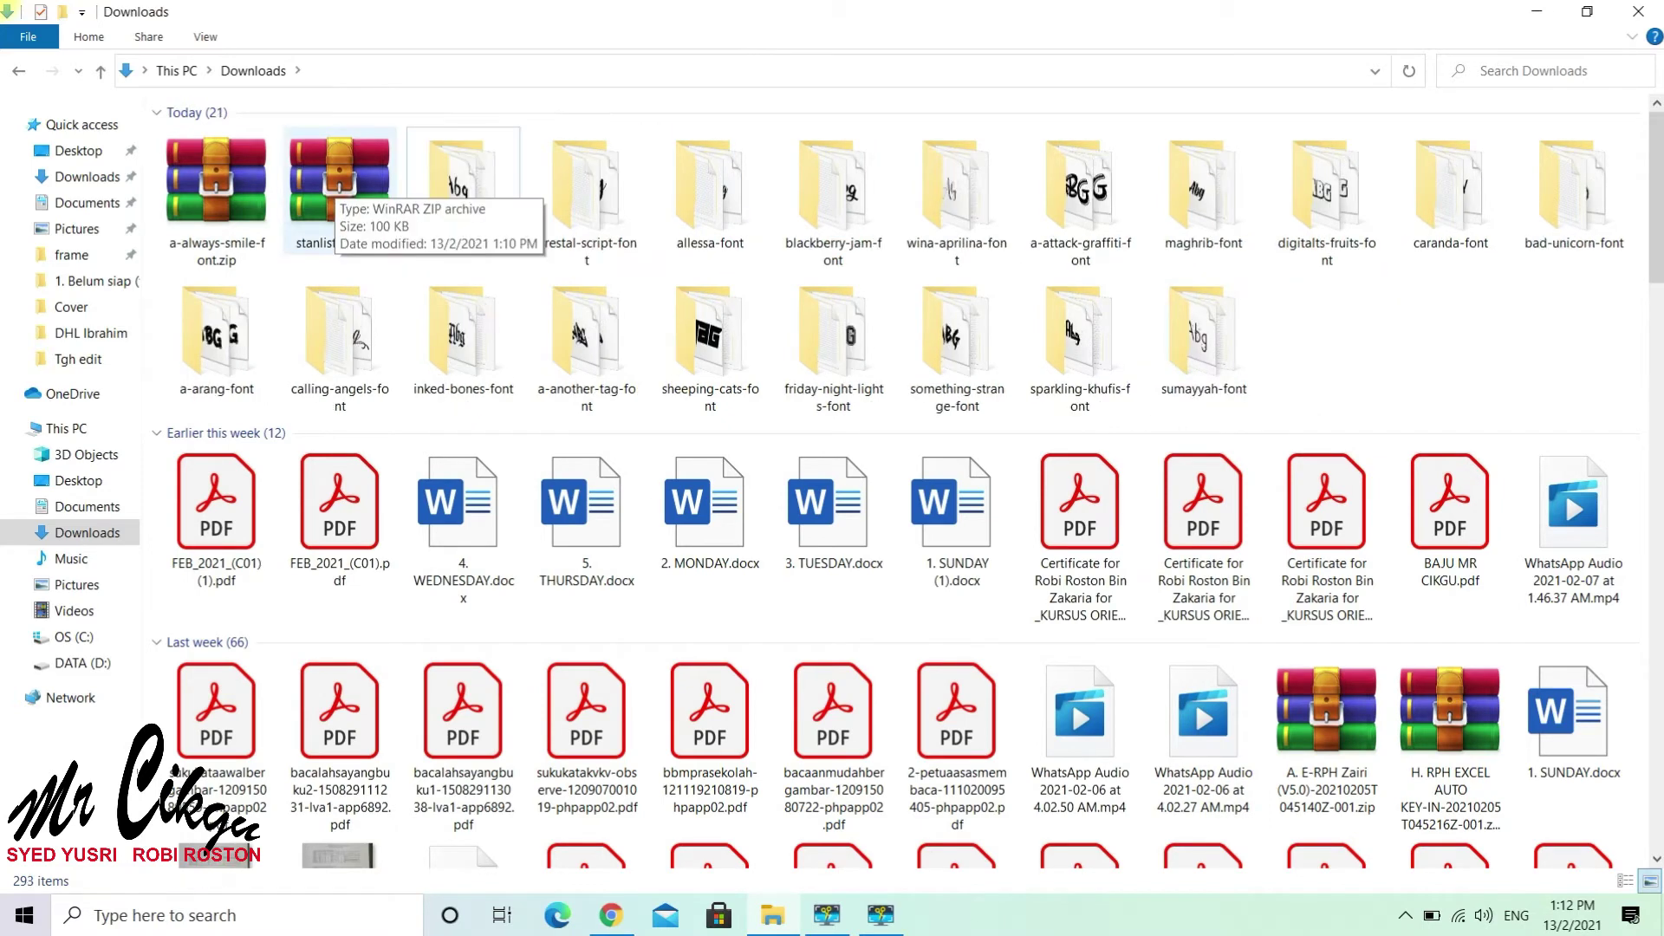
# Extract stanlist-font.zip to a stanlist-font folder in Downloads, and delete the zip archive.
pyautogui.doubleClick(338, 184)
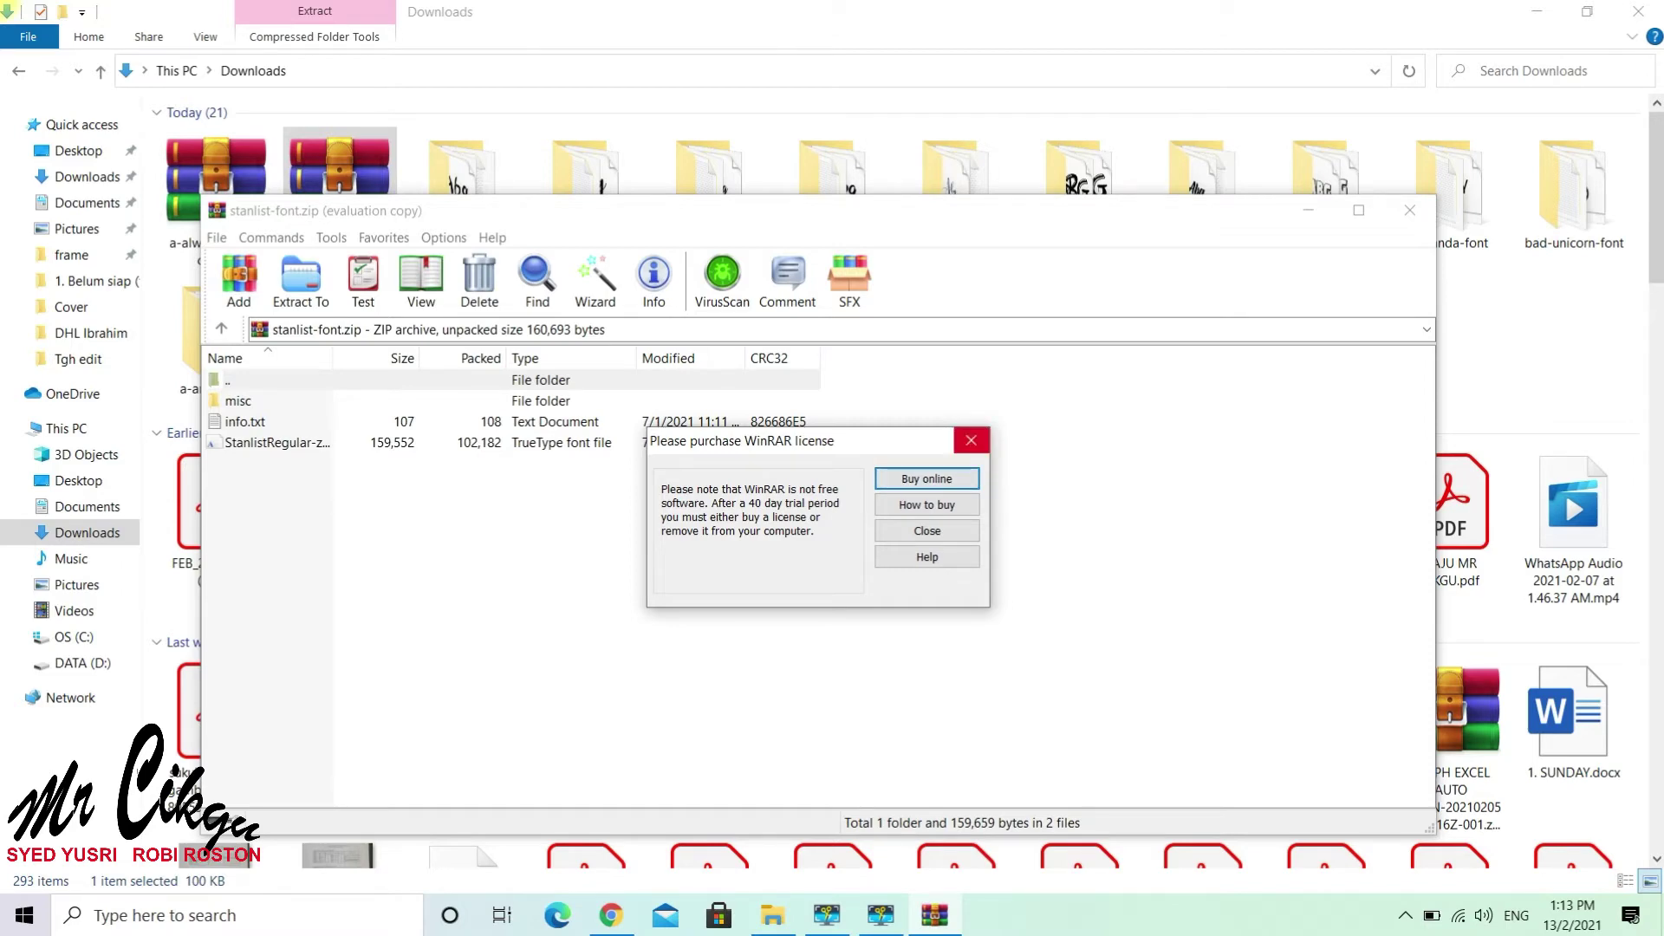
pyautogui.click(972, 440)
pyautogui.click(301, 279)
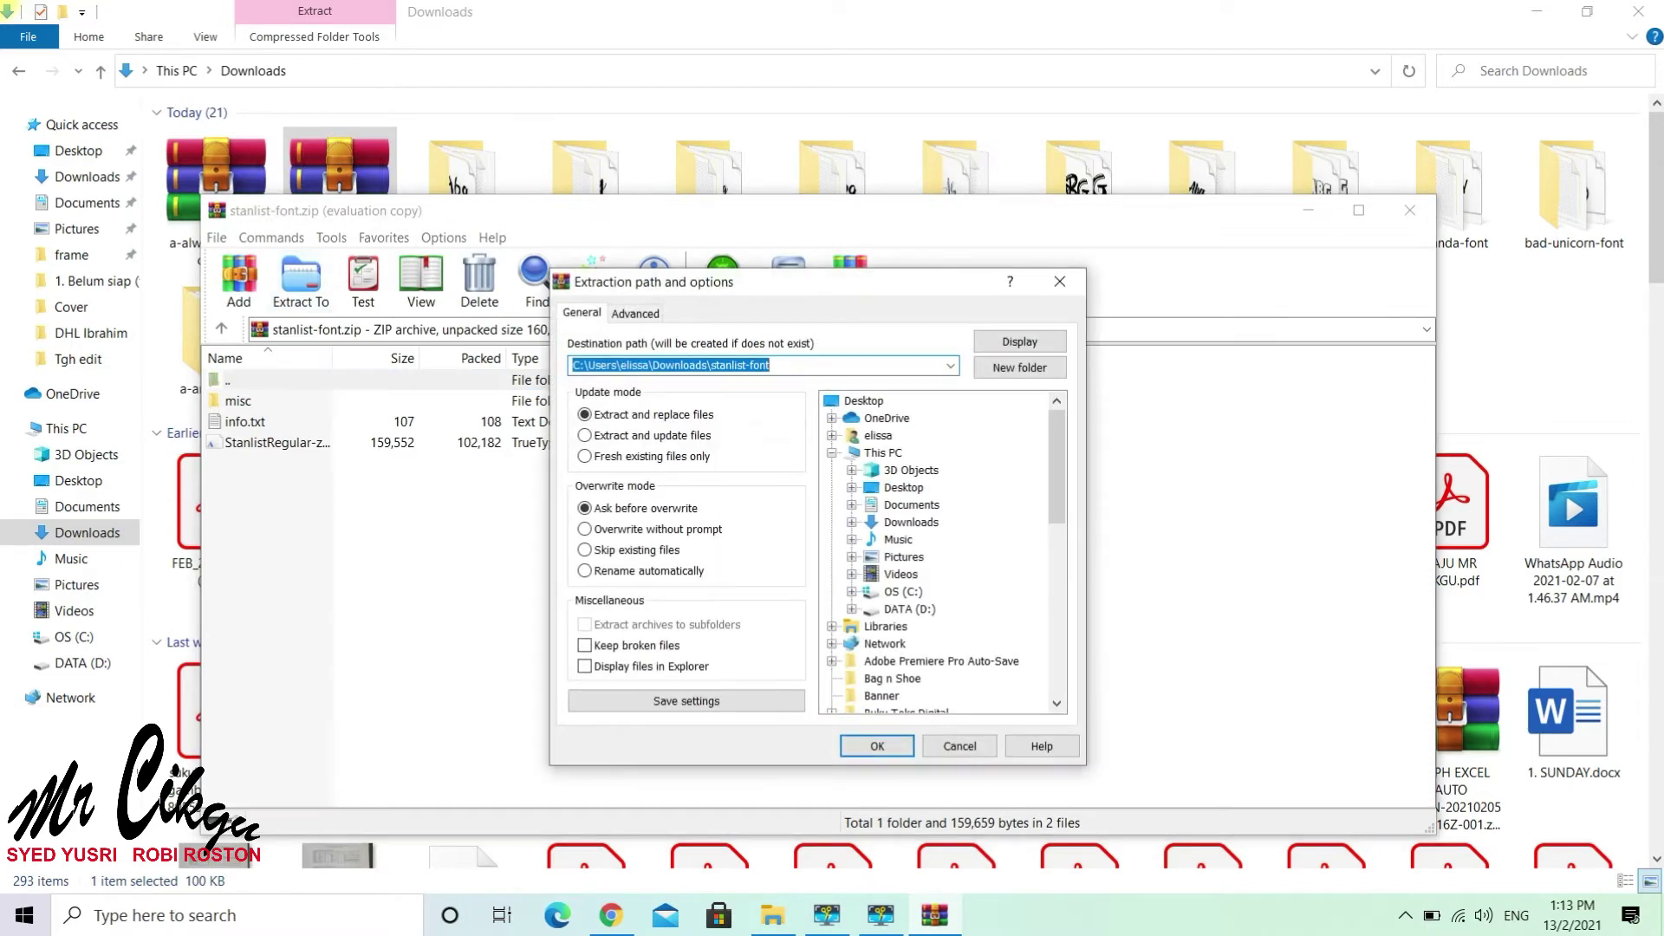
pyautogui.click(878, 746)
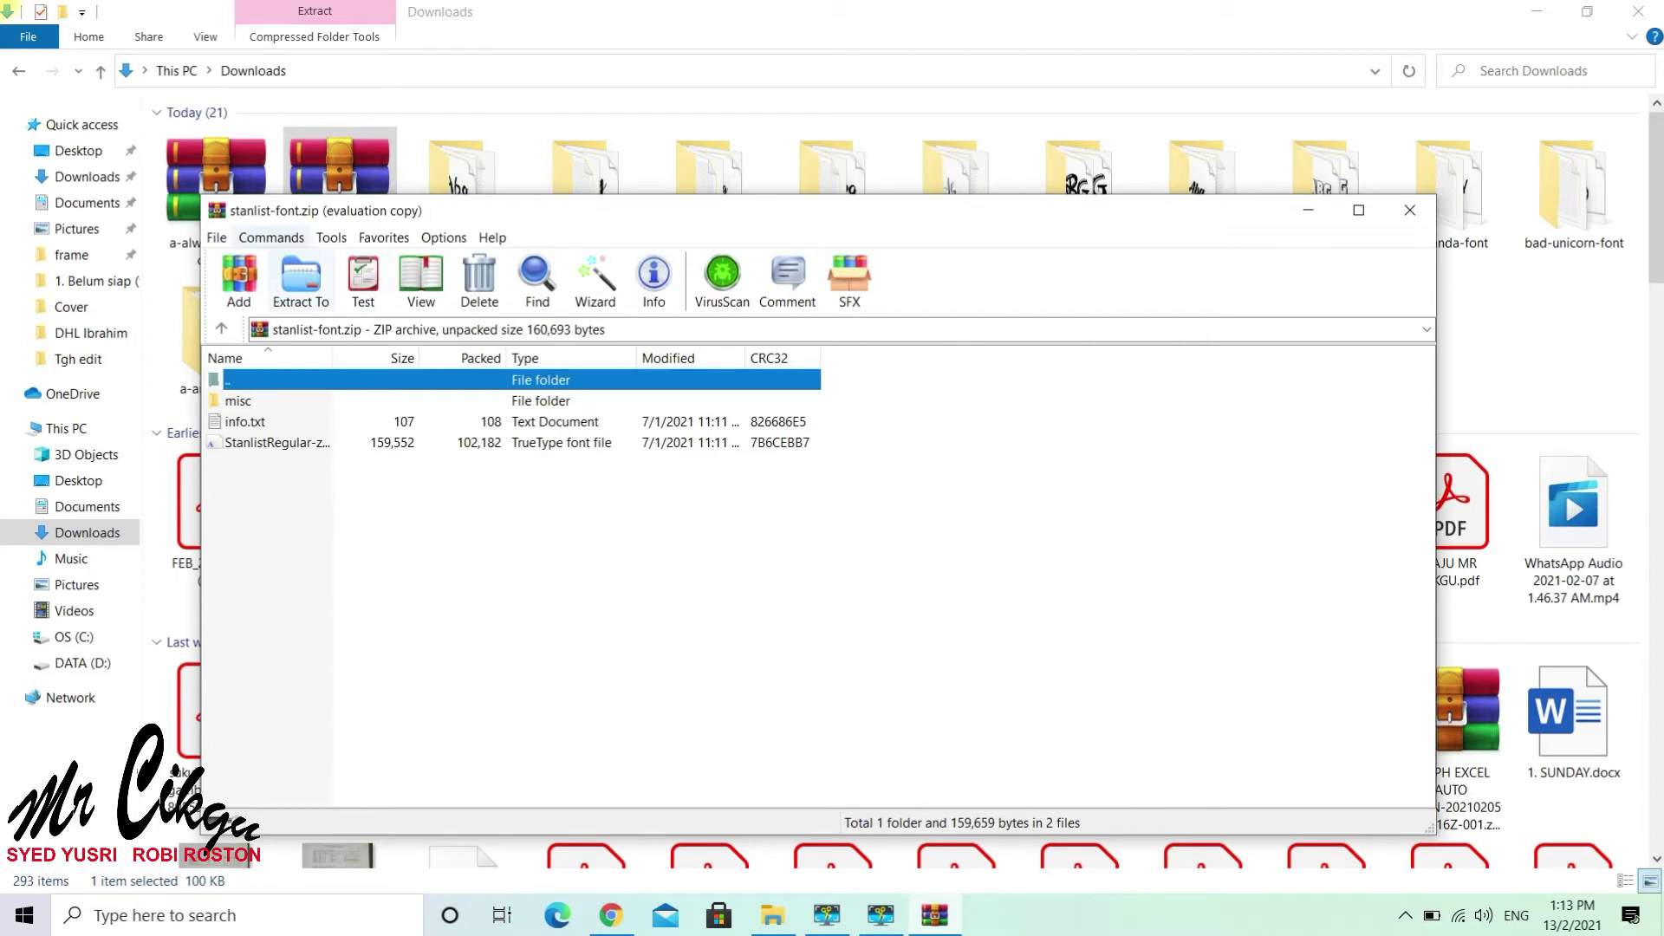
pyautogui.click(1410, 210)
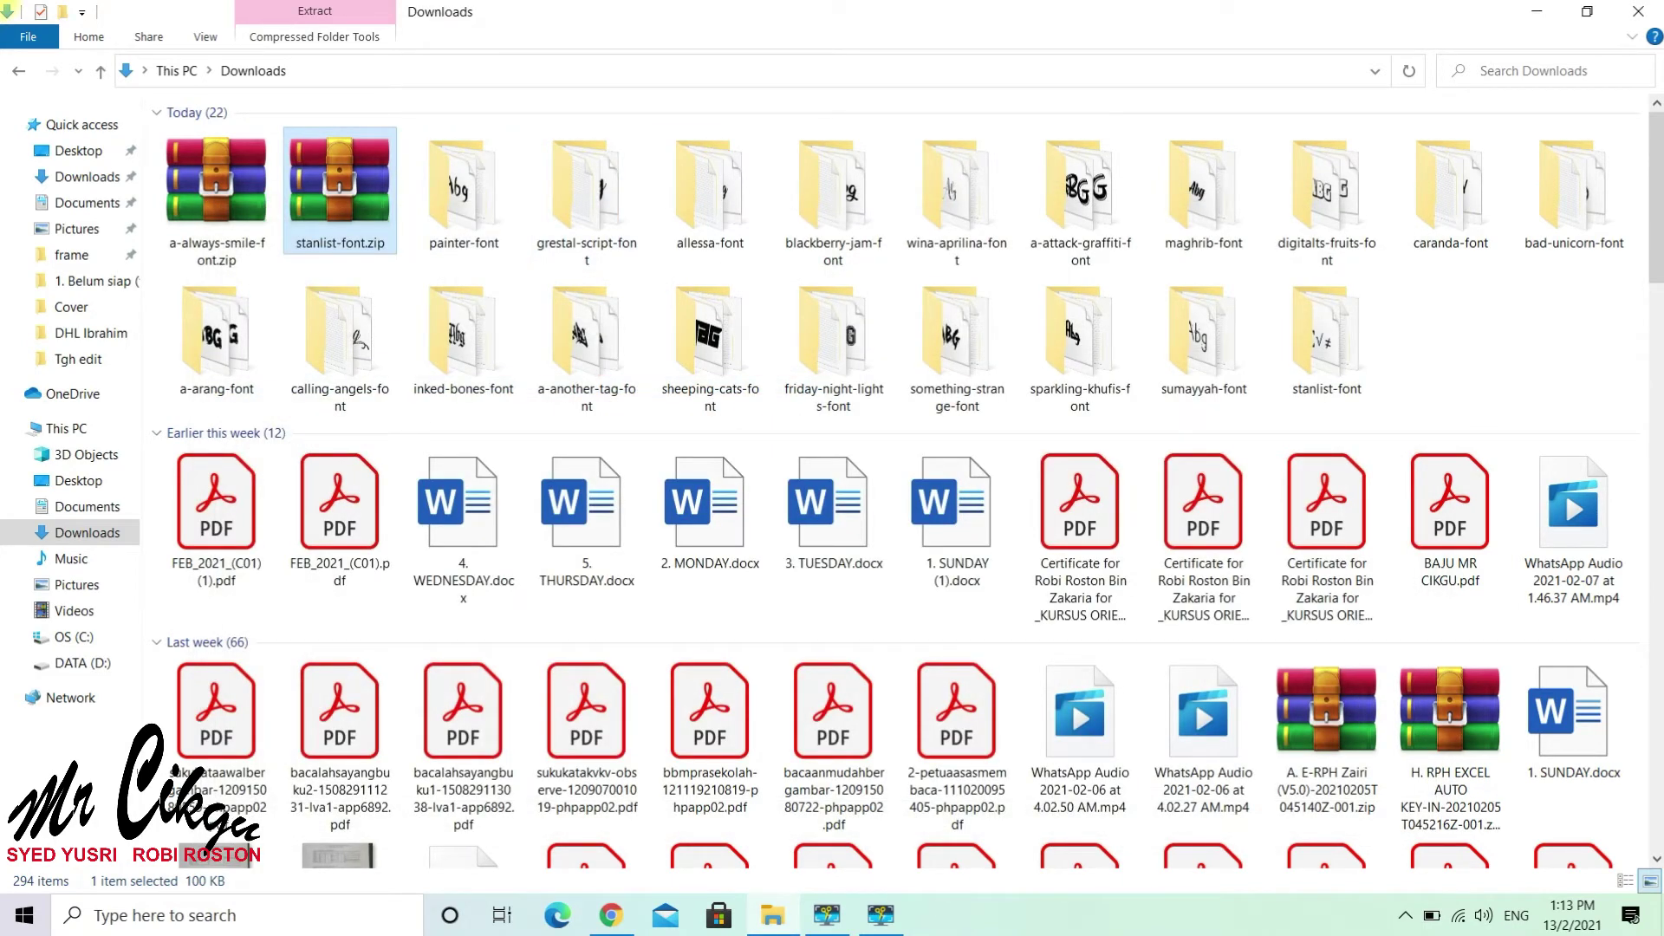
pyautogui.press('Delete')
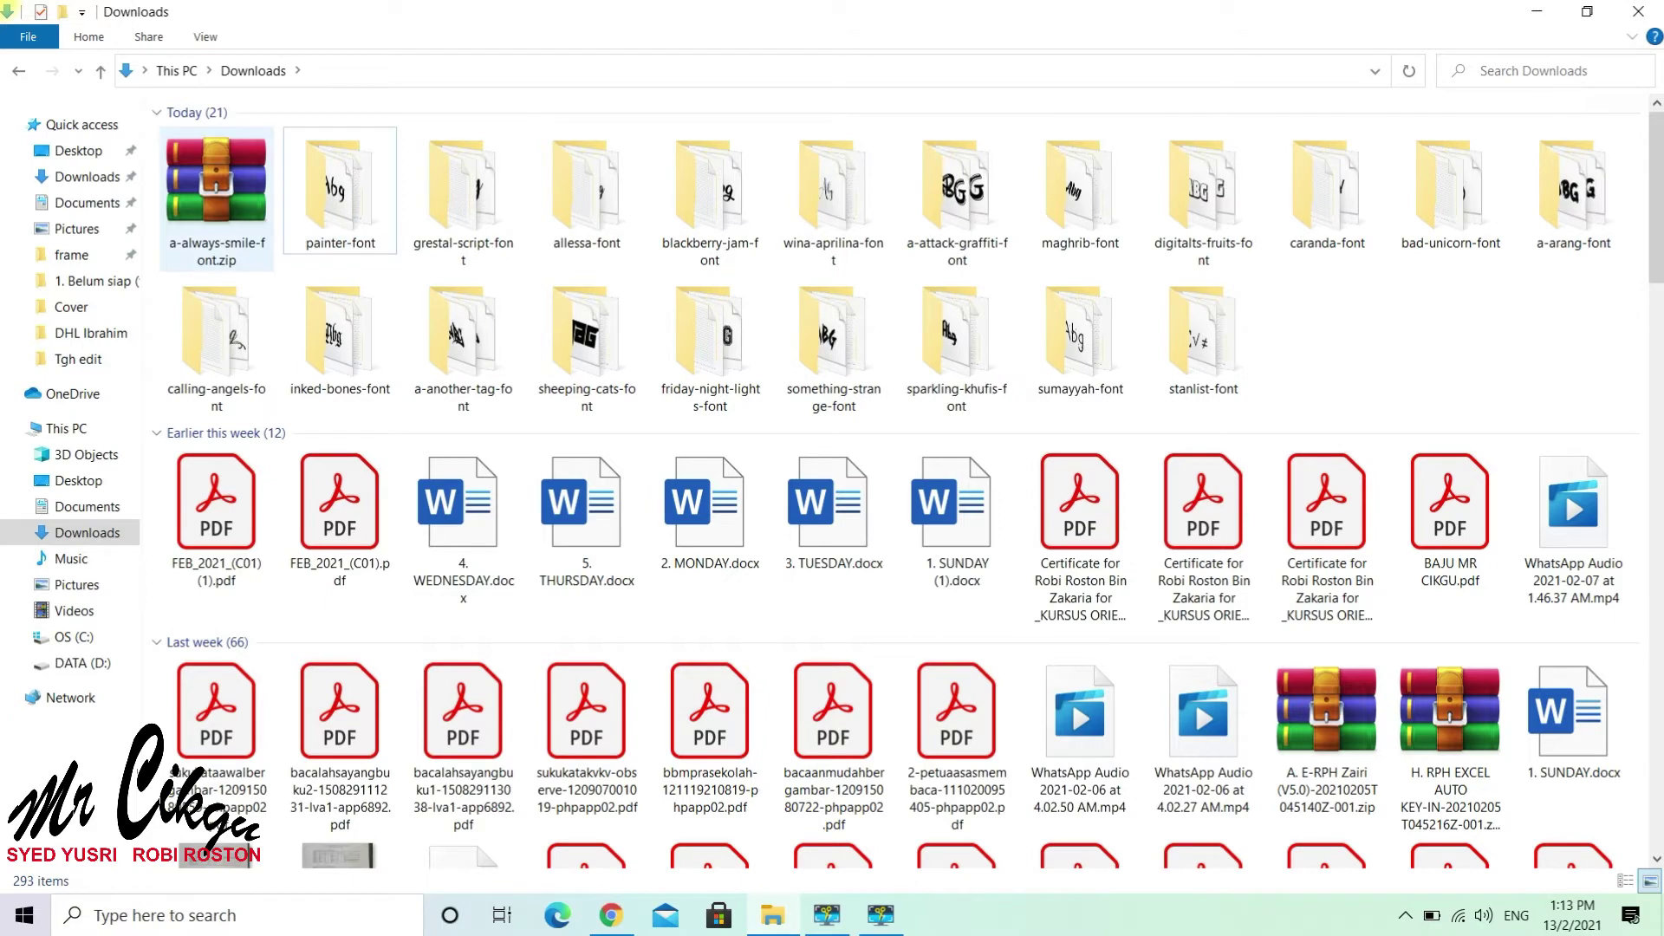
# Extract a-always-smile-font.zip to an a-always-smile-font folder in Downloads, and delete the zip archive.
pyautogui.doubleClick(216, 187)
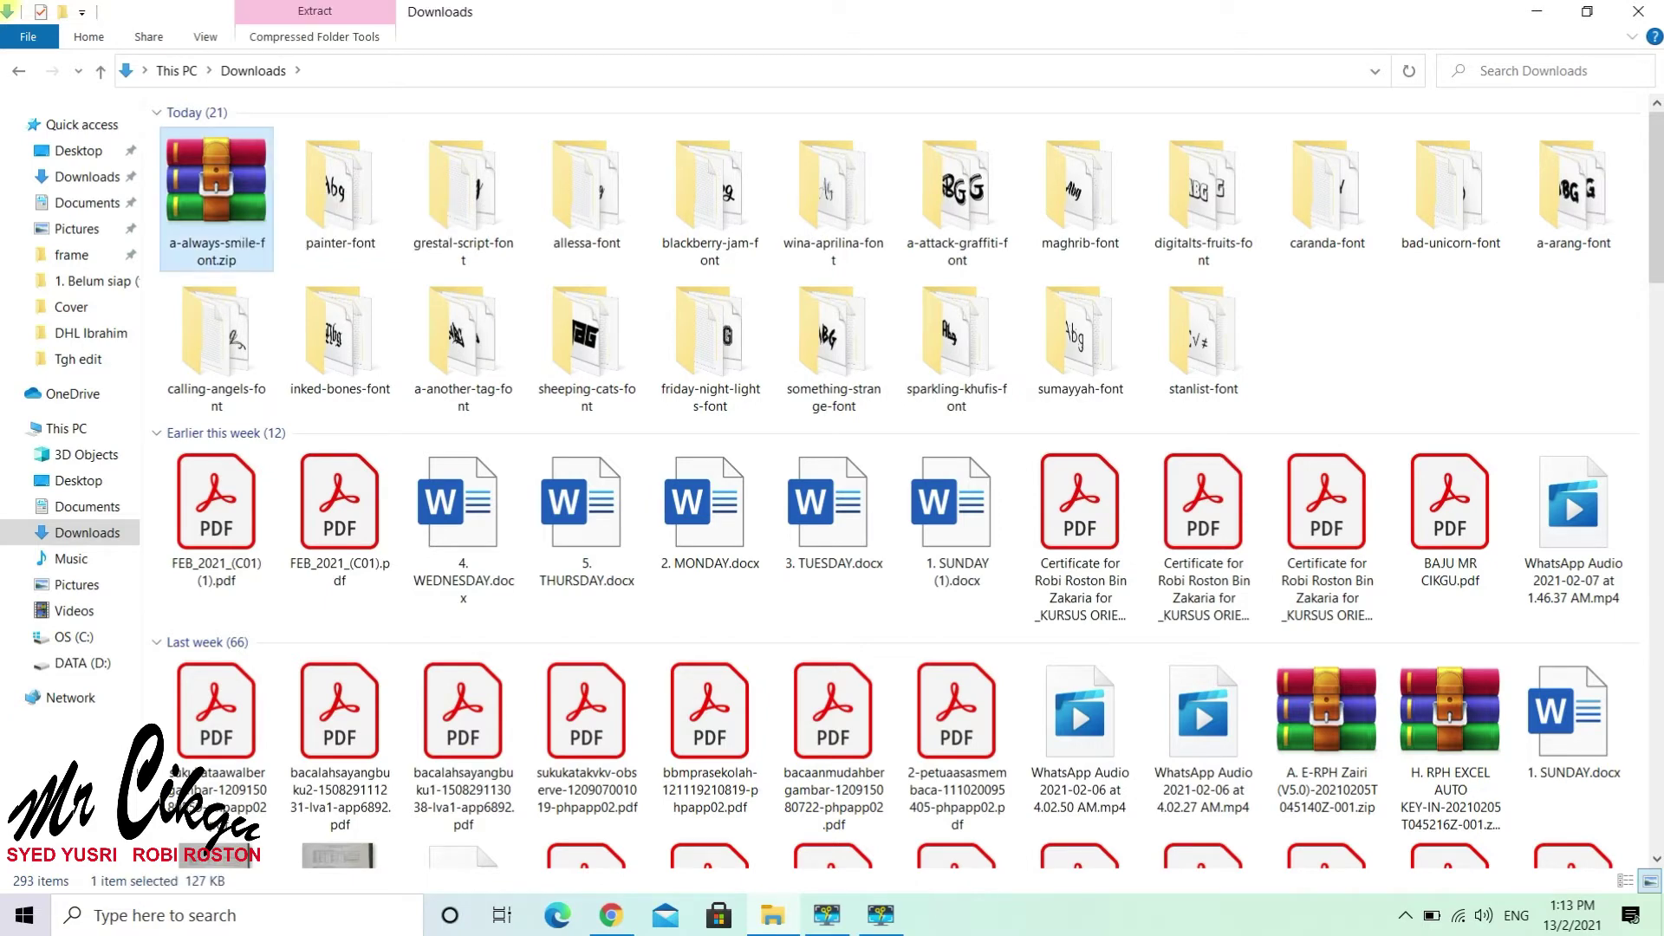
pyautogui.click(301, 279)
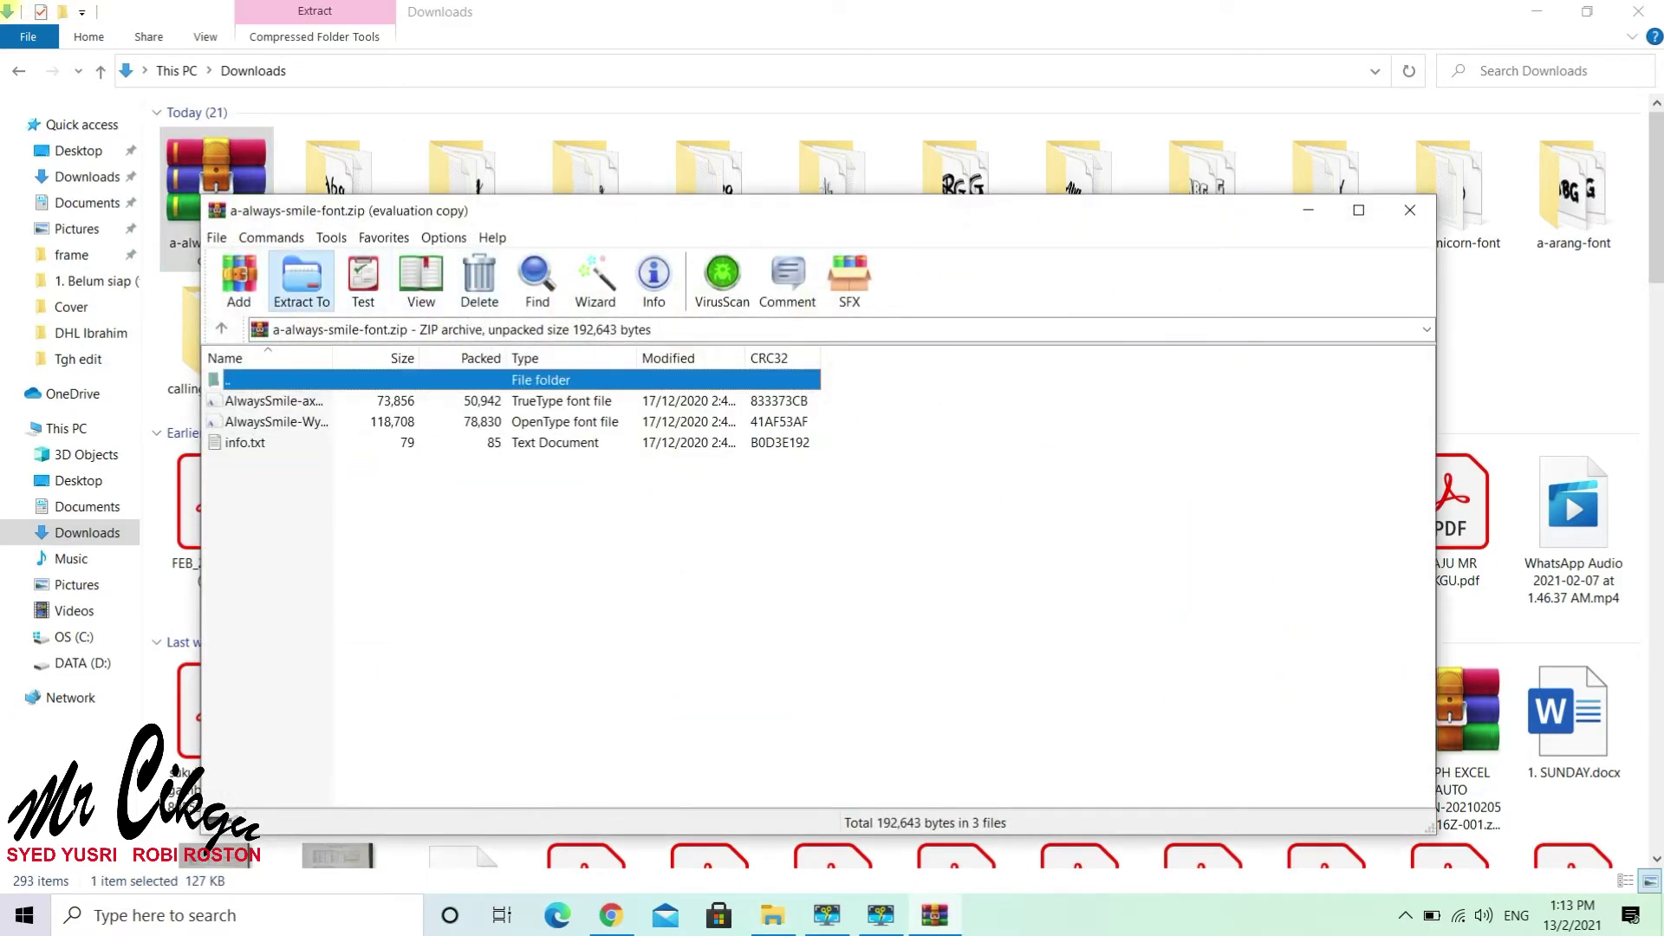
pyautogui.click(970, 440)
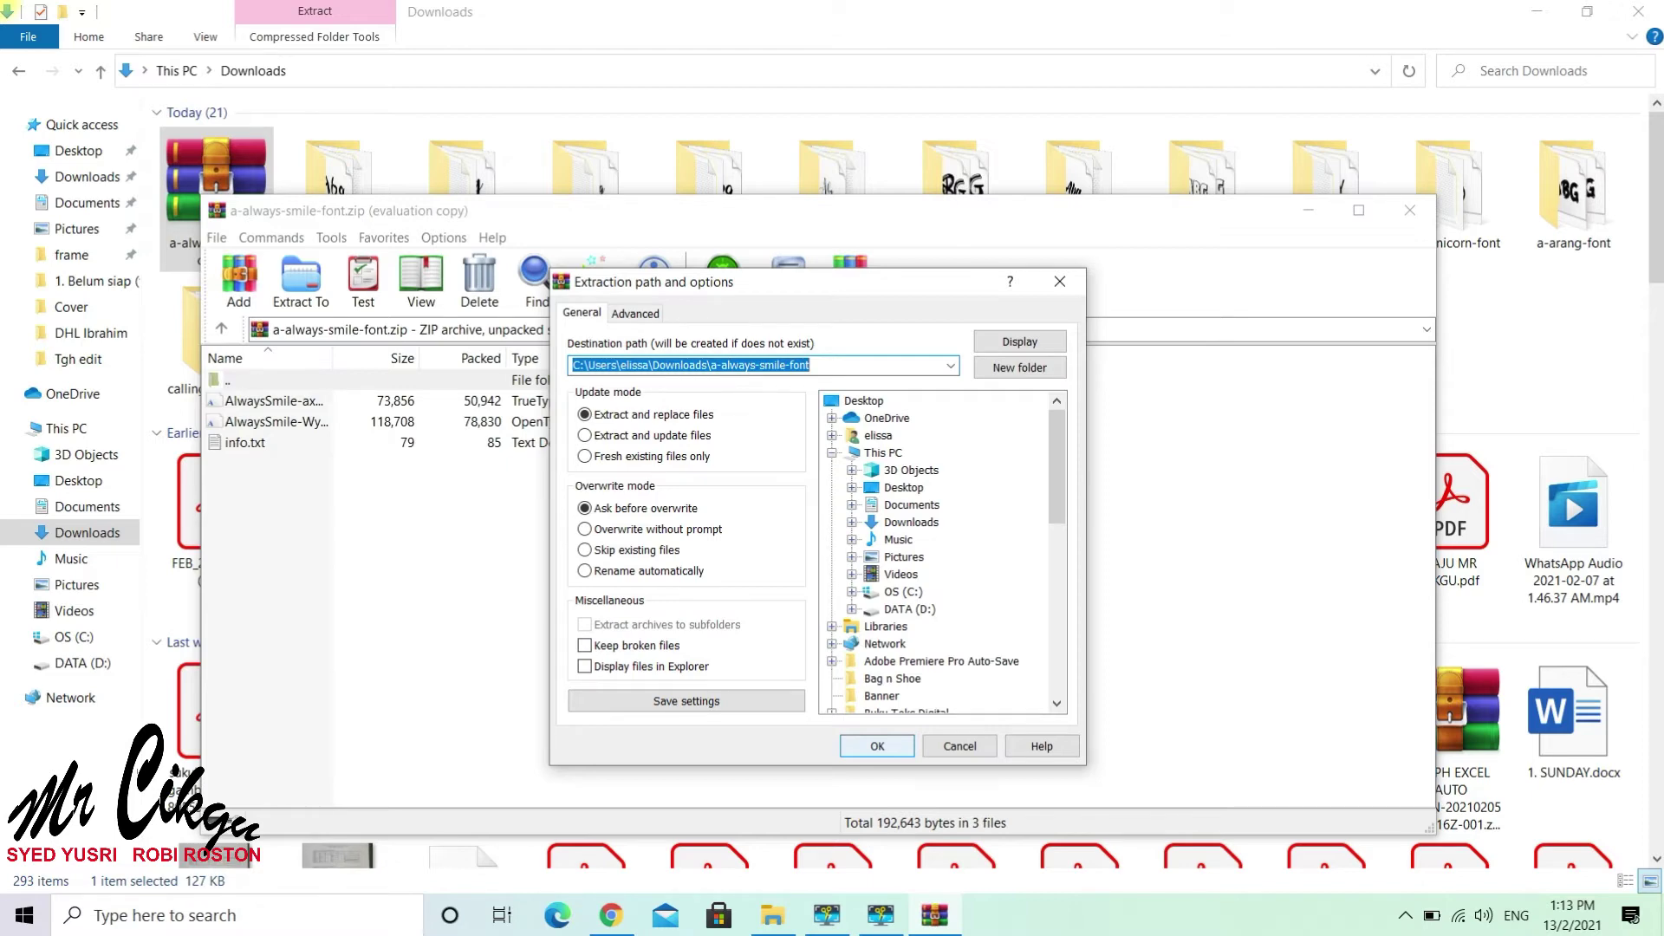
pyautogui.click(877, 746)
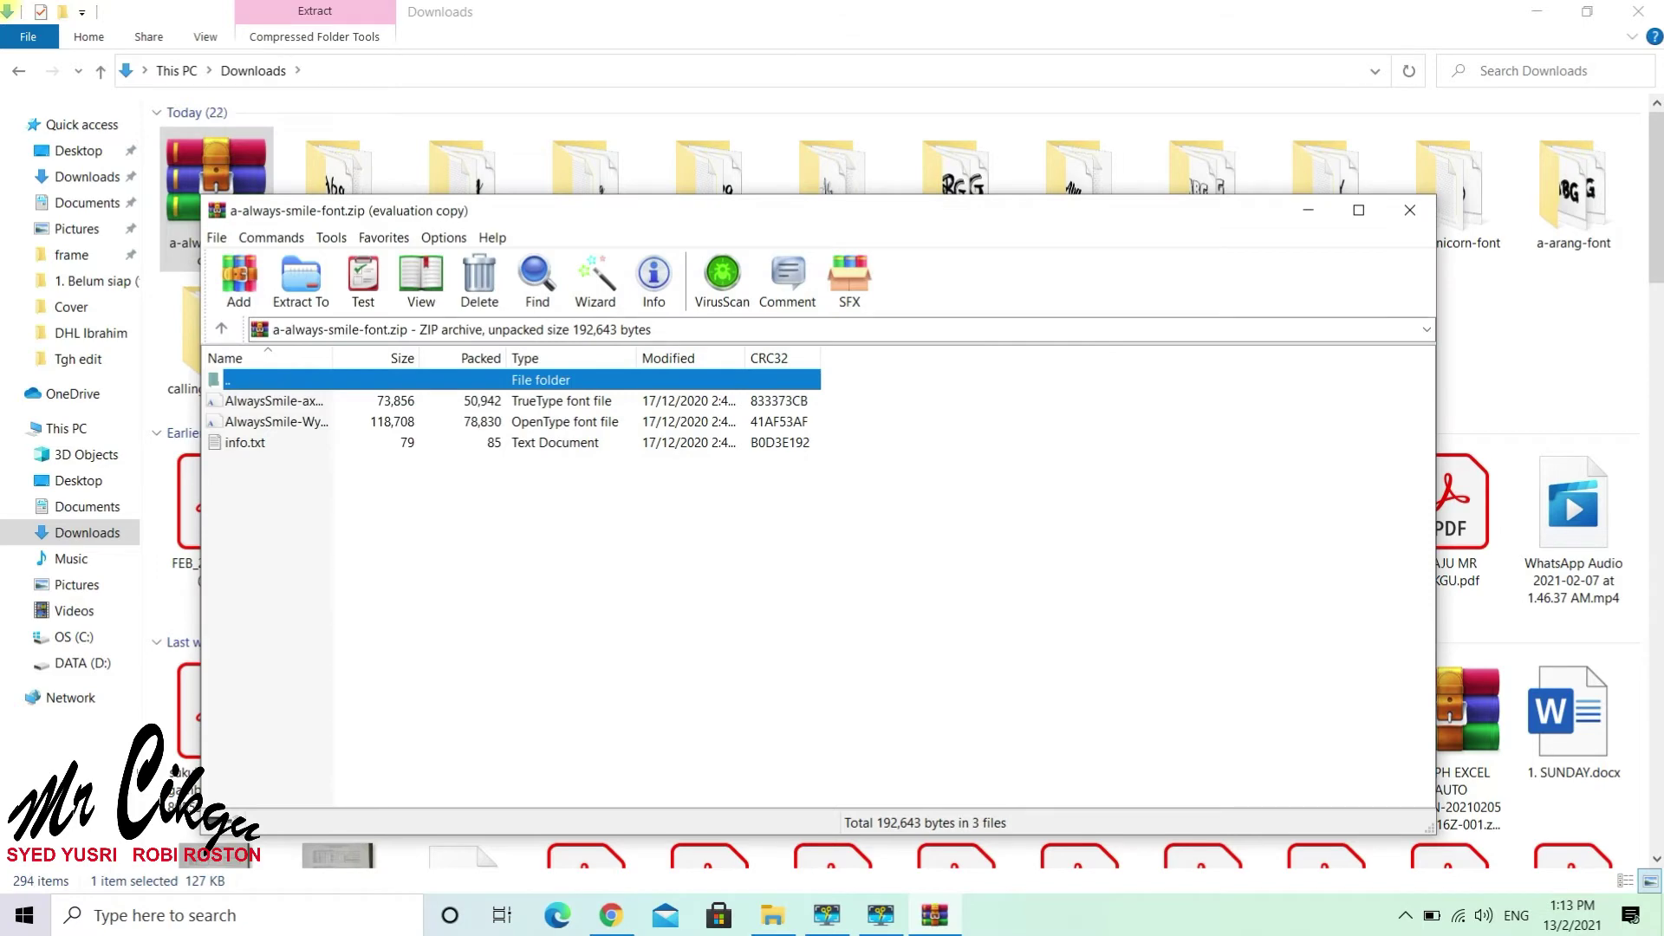
pyautogui.click(1409, 210)
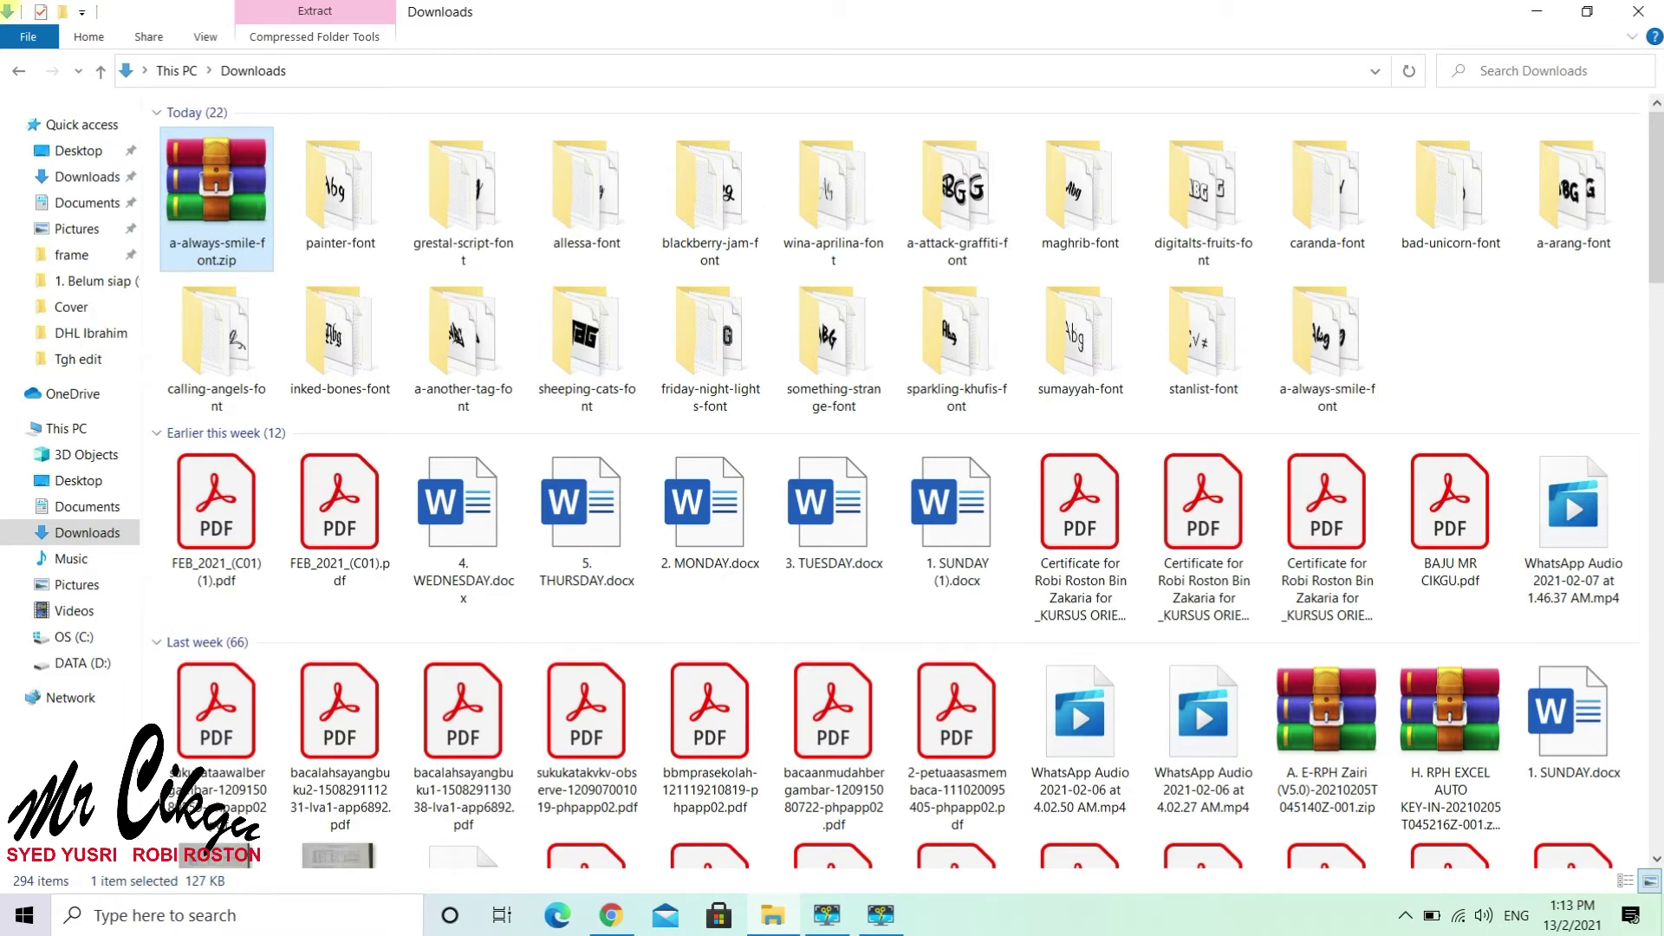
pyautogui.press('Delete')
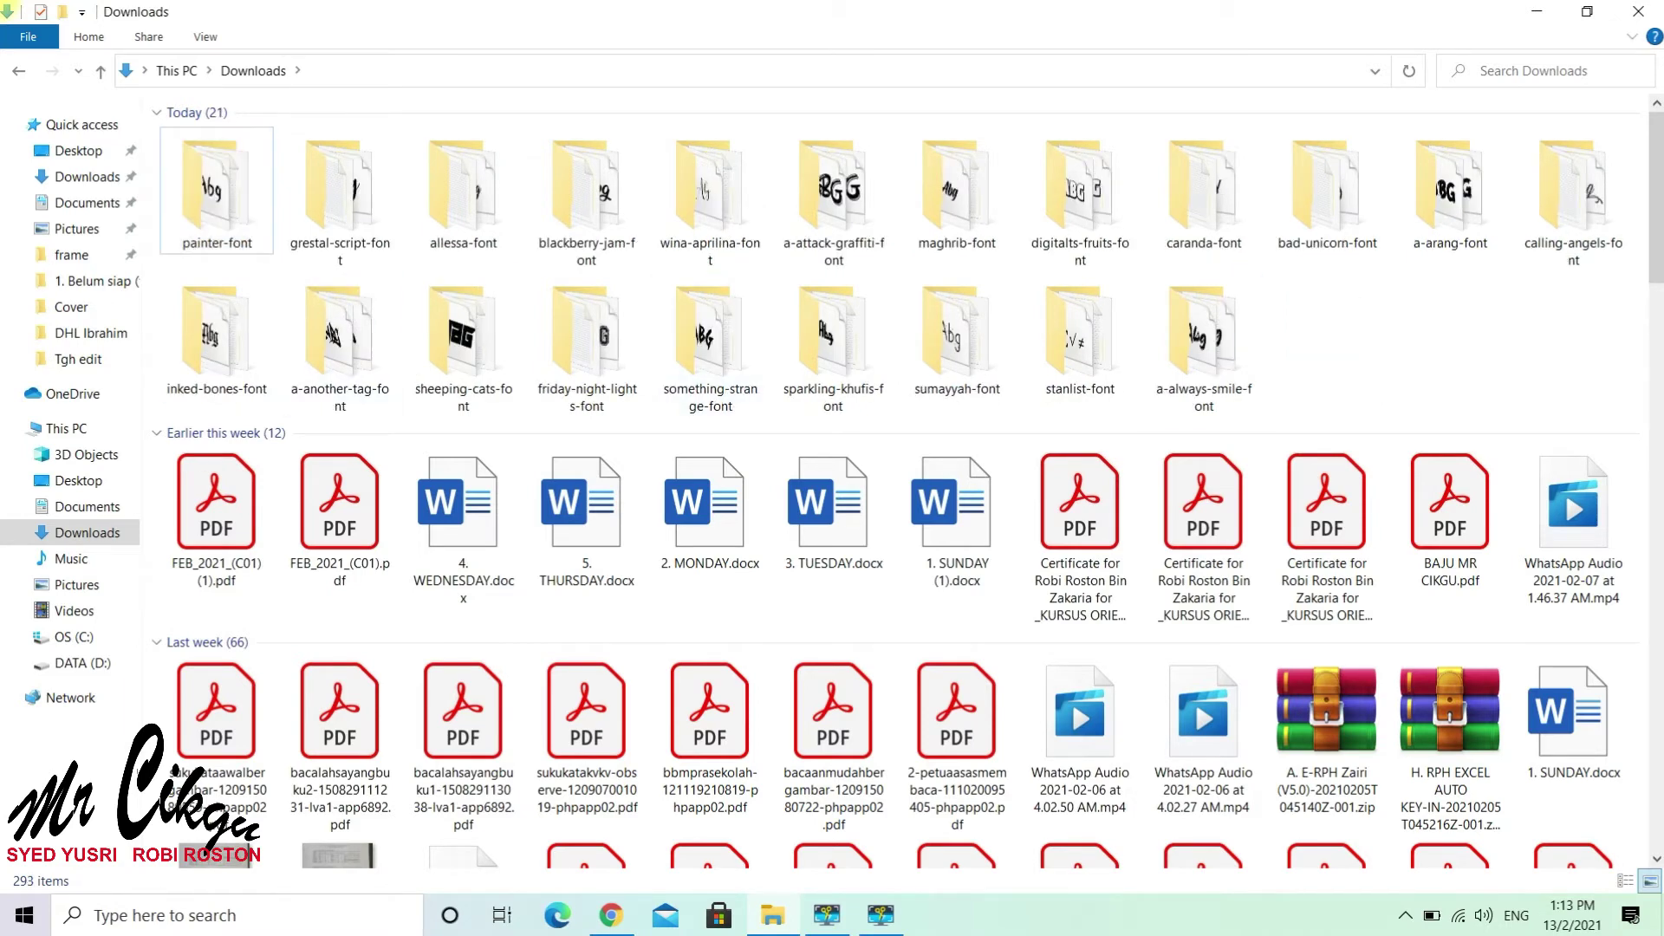
# Install the Sumayyah TrueType font from Sumayyah-w12L6.ttf in the extracted sumayyah-font folder, and close its preview.
pyautogui.moveTo(1308, 293); pyautogui.dragTo(959, 346)
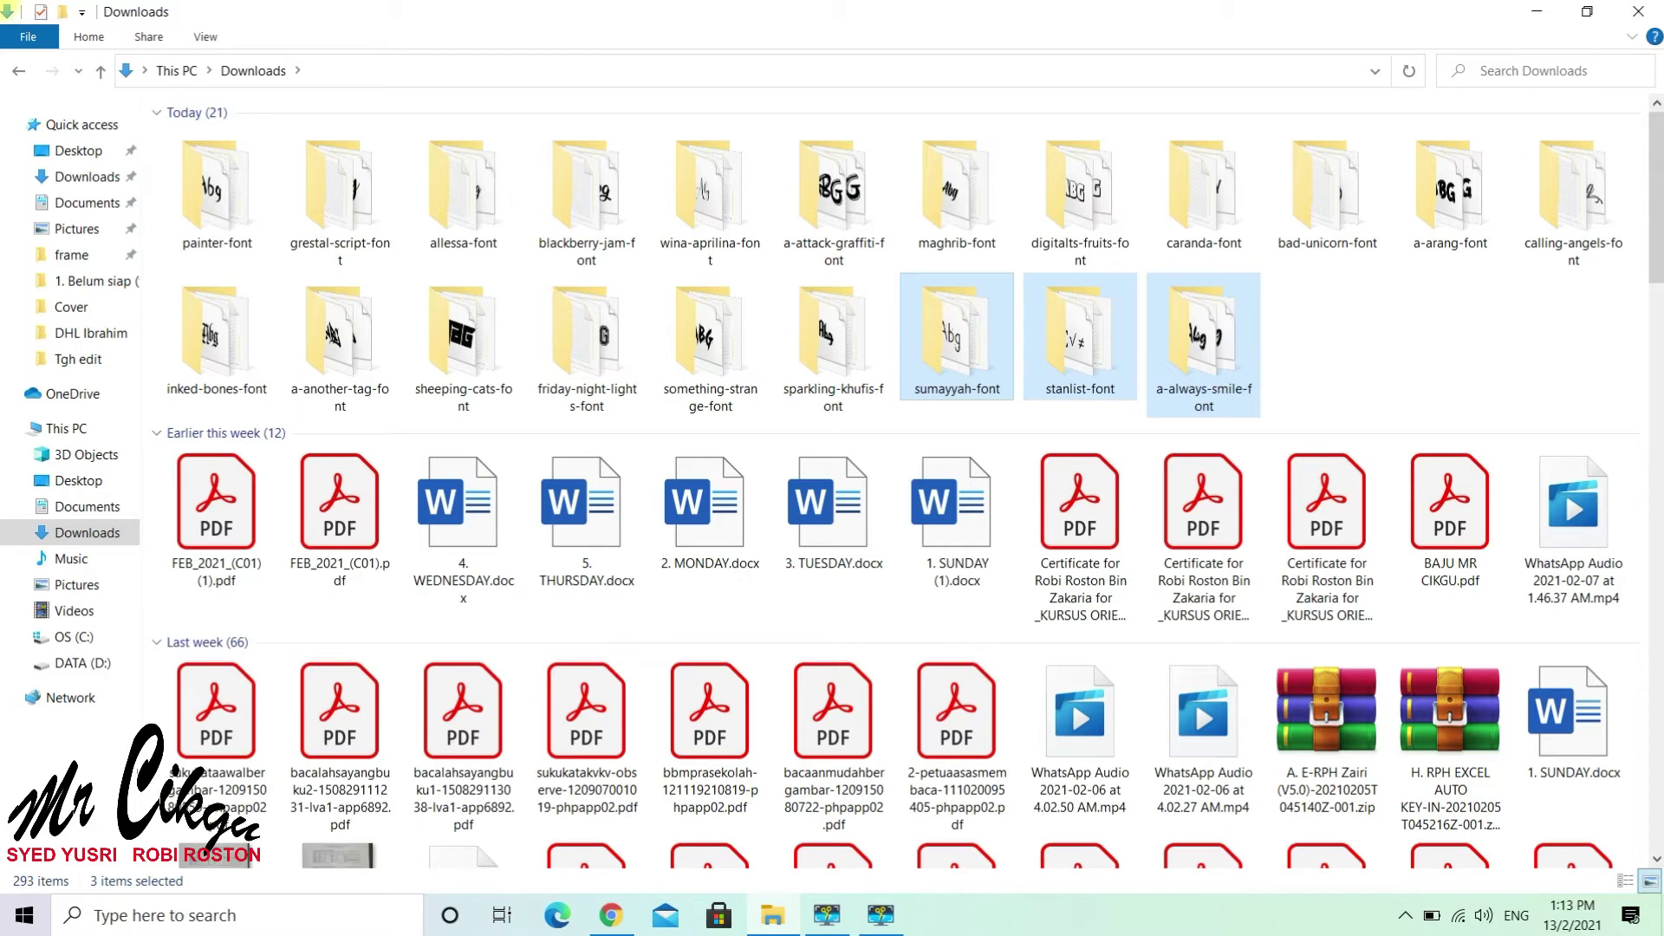
pyautogui.doubleClick(959, 346)
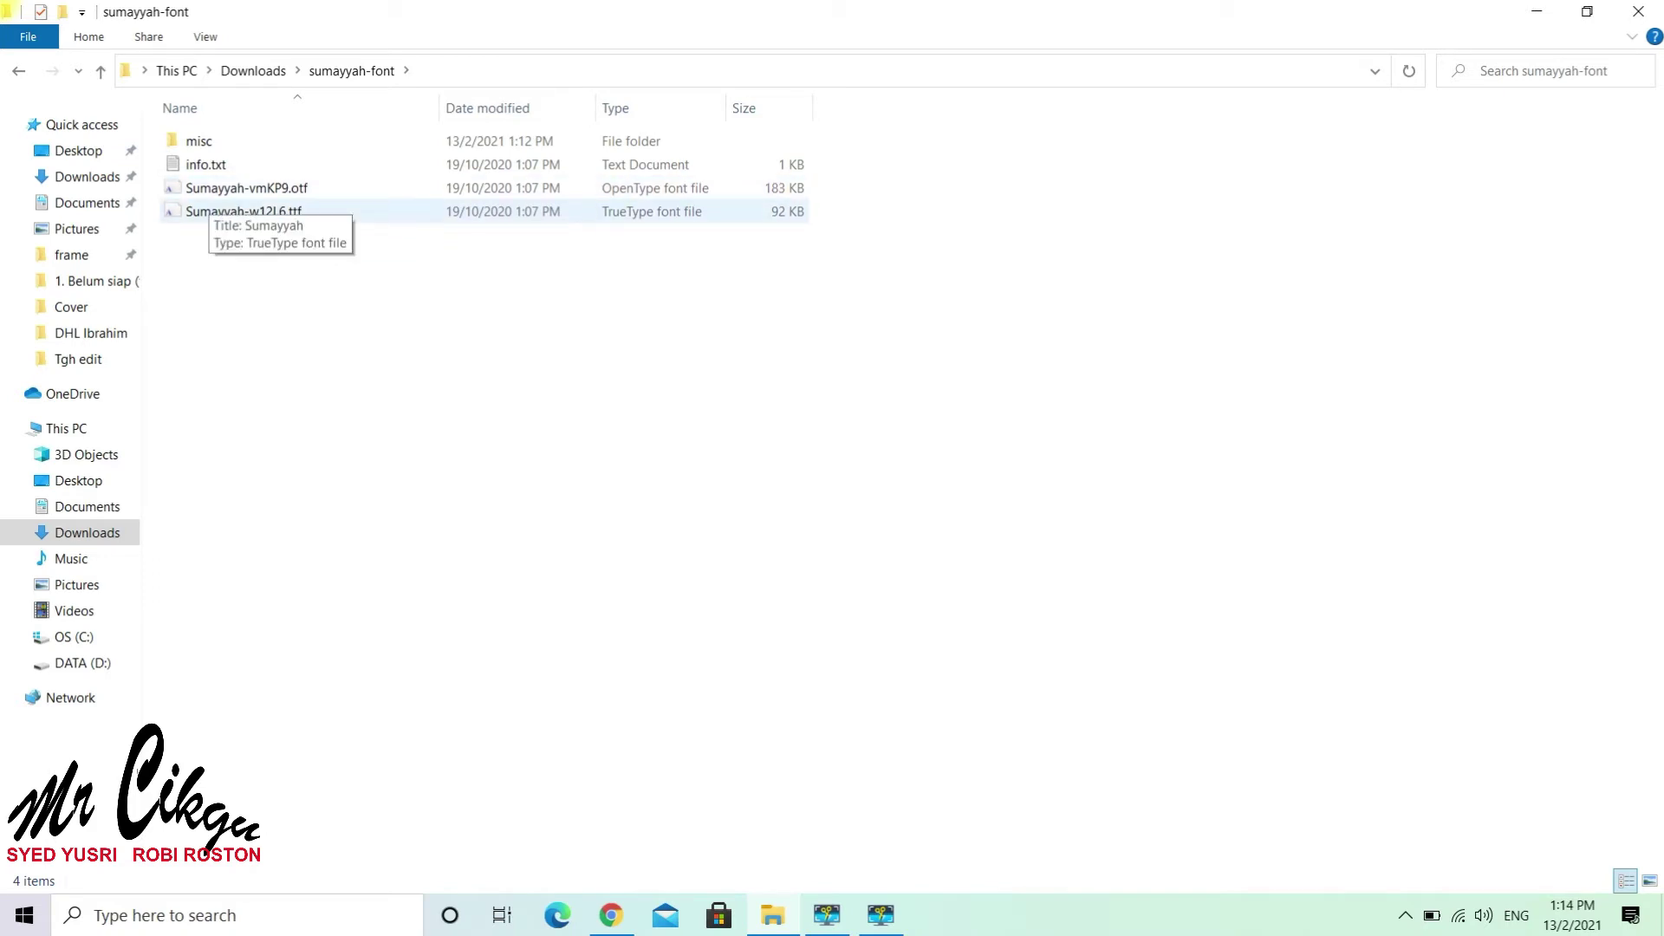
pyautogui.doubleClick(204, 211)
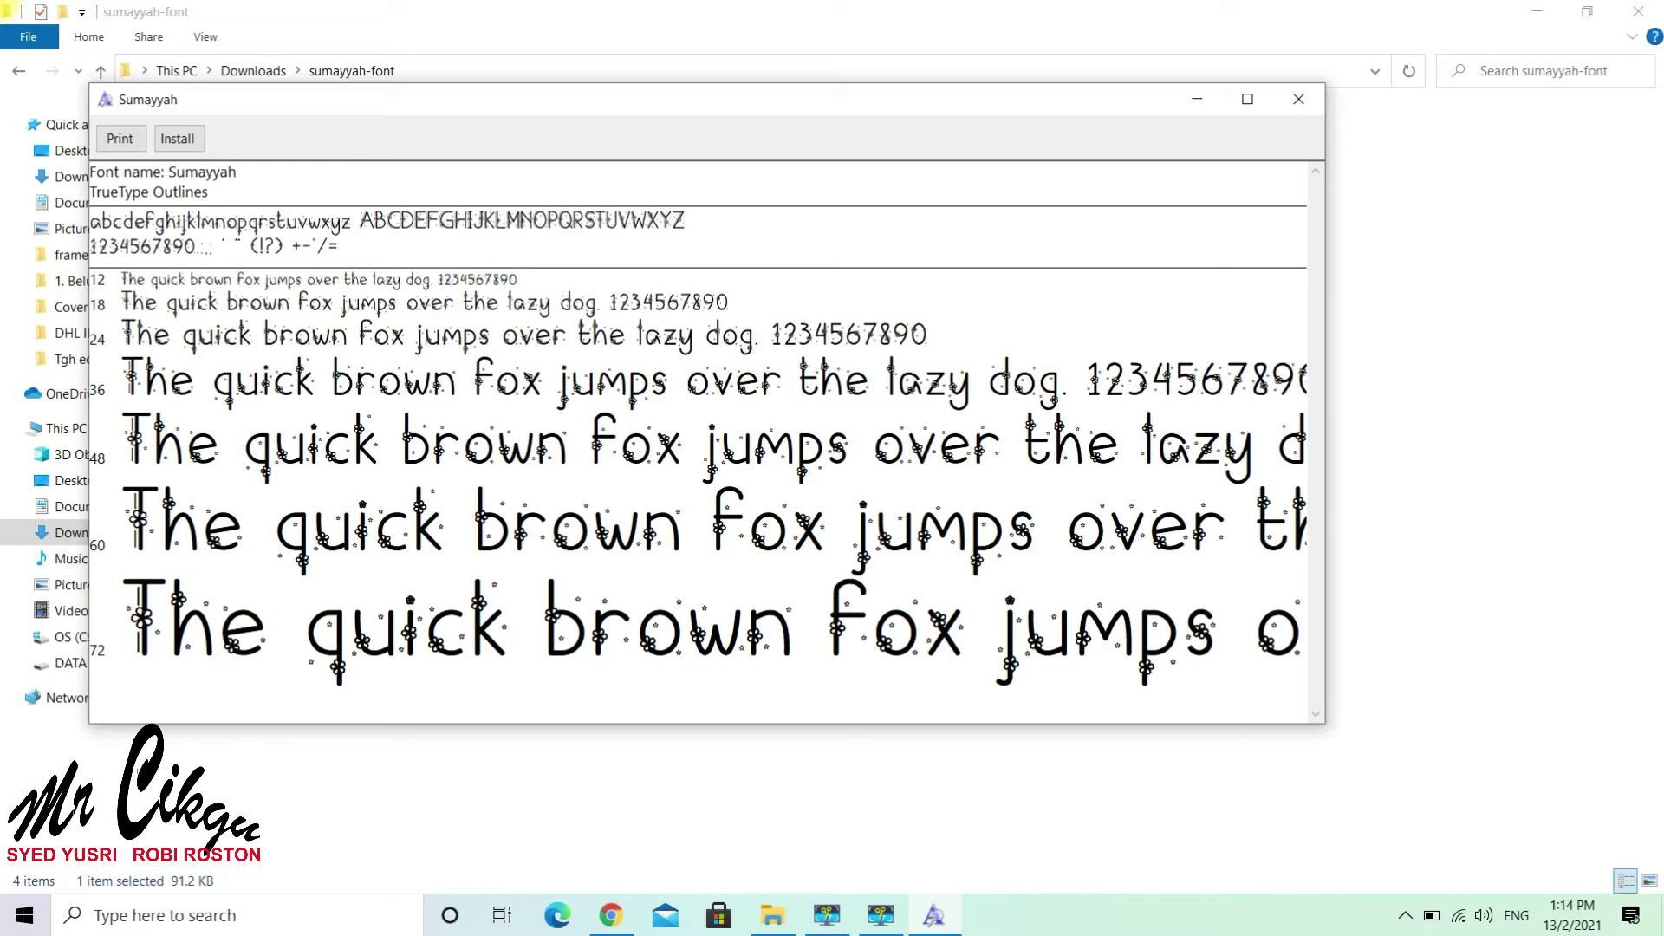
pyautogui.click(177, 138)
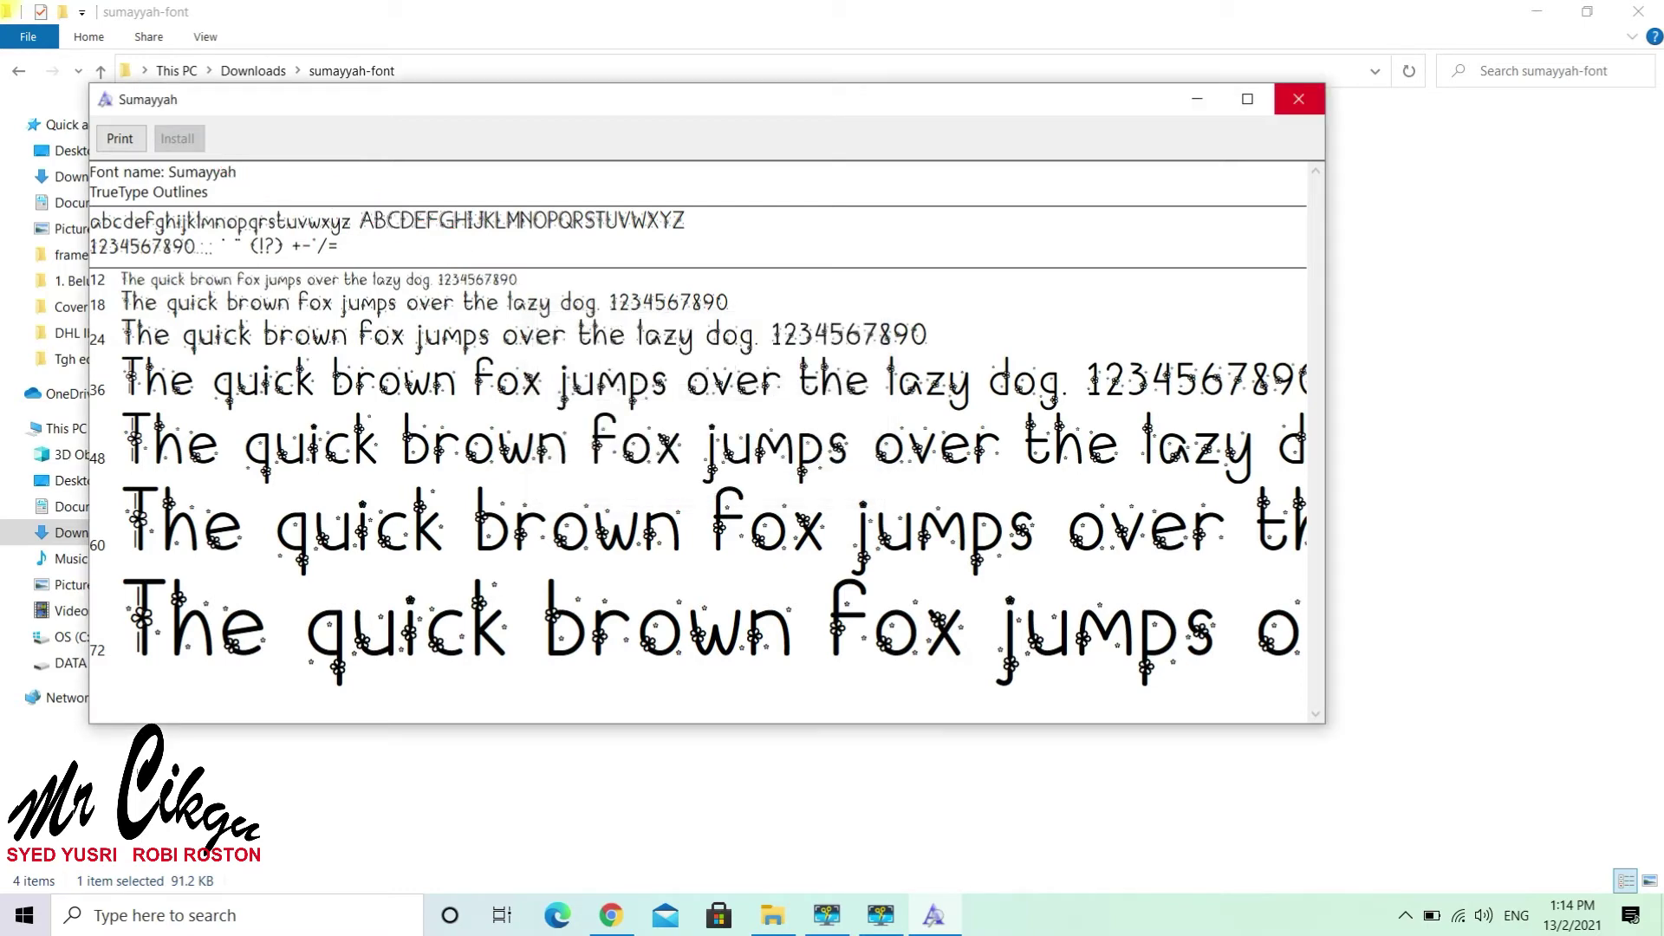
pyautogui.click(1298, 99)
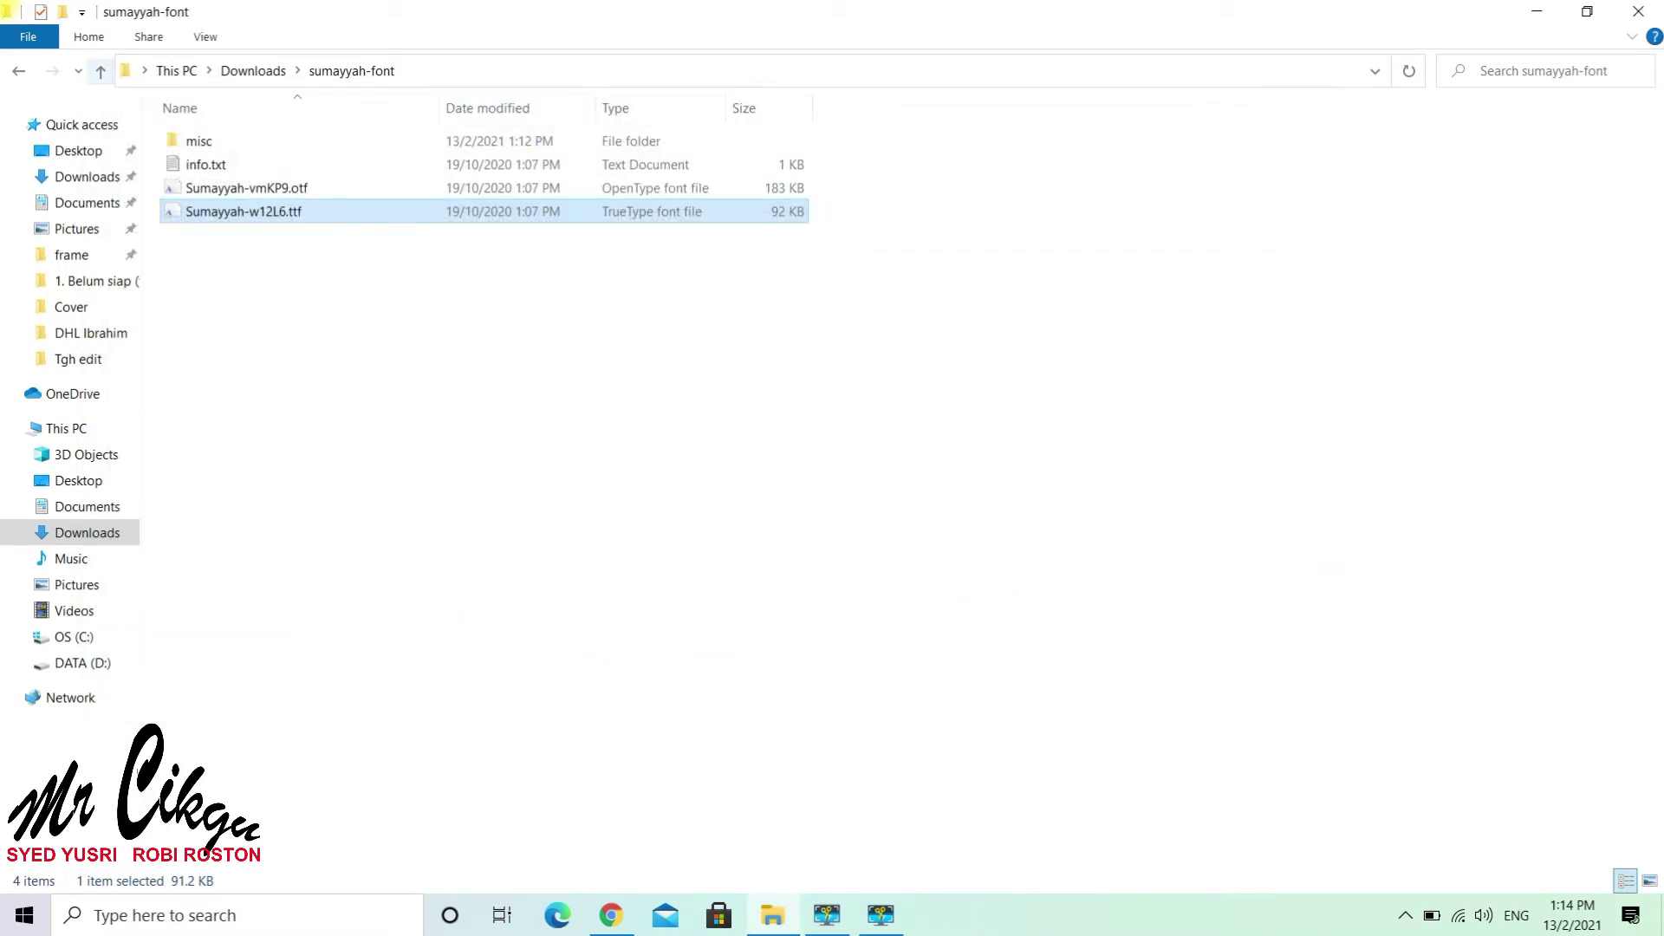
# Create a new folder named siap in the Downloads folder.
pyautogui.click(101, 71)
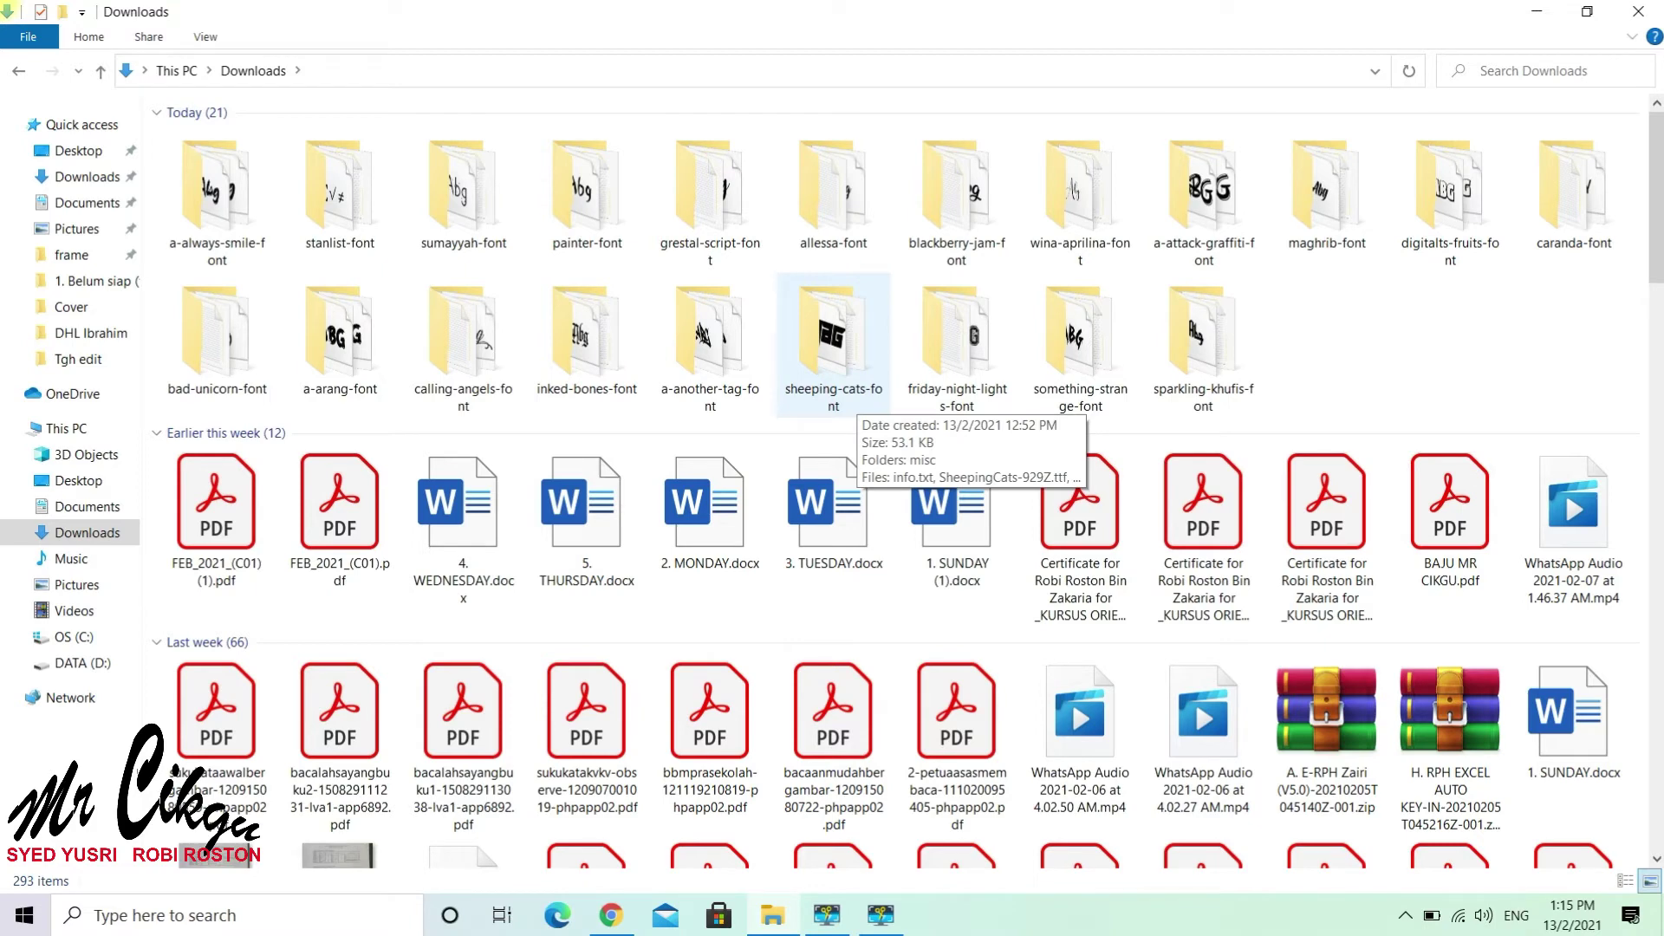
pyautogui.rightClick(1343, 318)
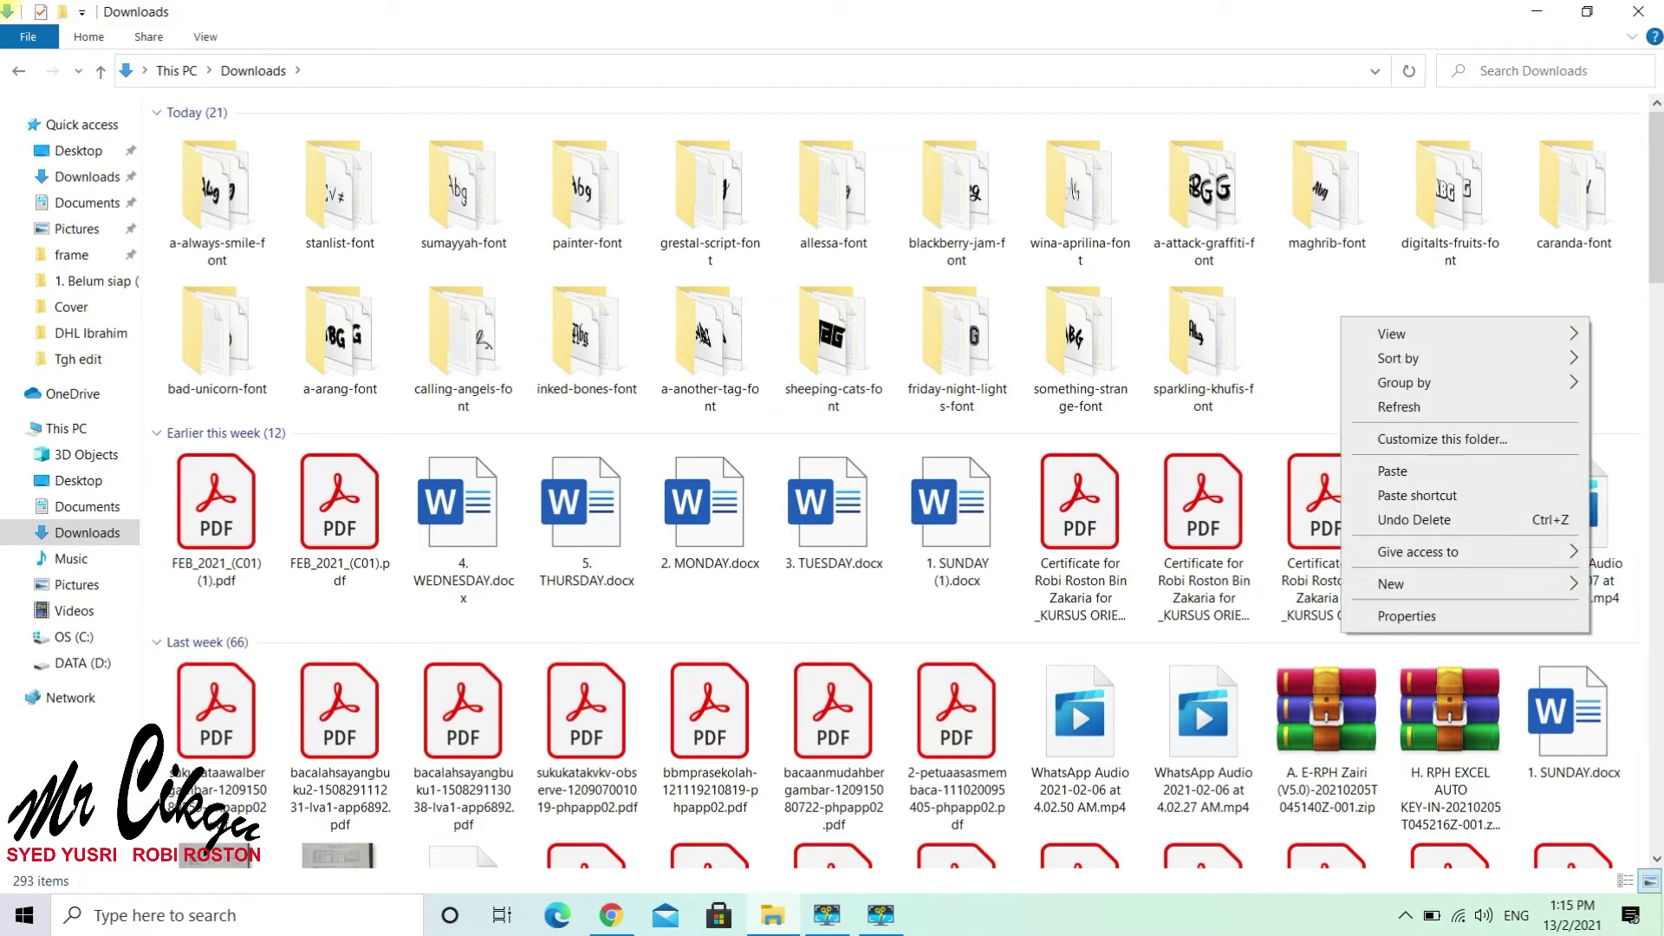
pyautogui.moveTo(1396, 584)
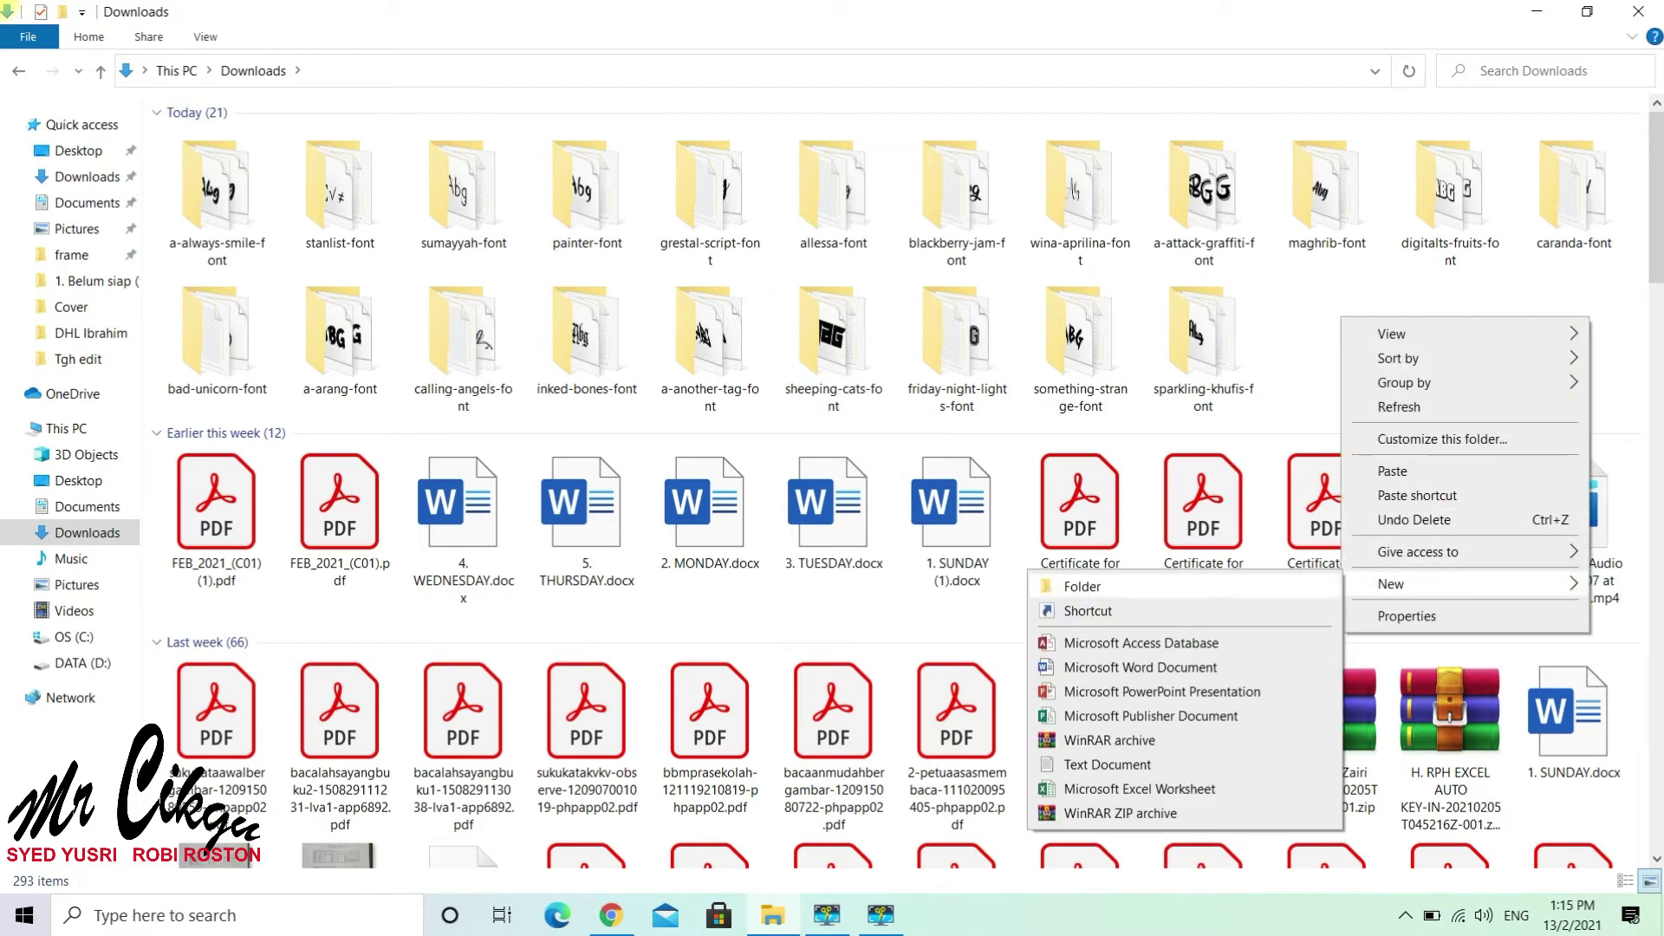
pyautogui.click(1084, 587)
pyautogui.write('siap')
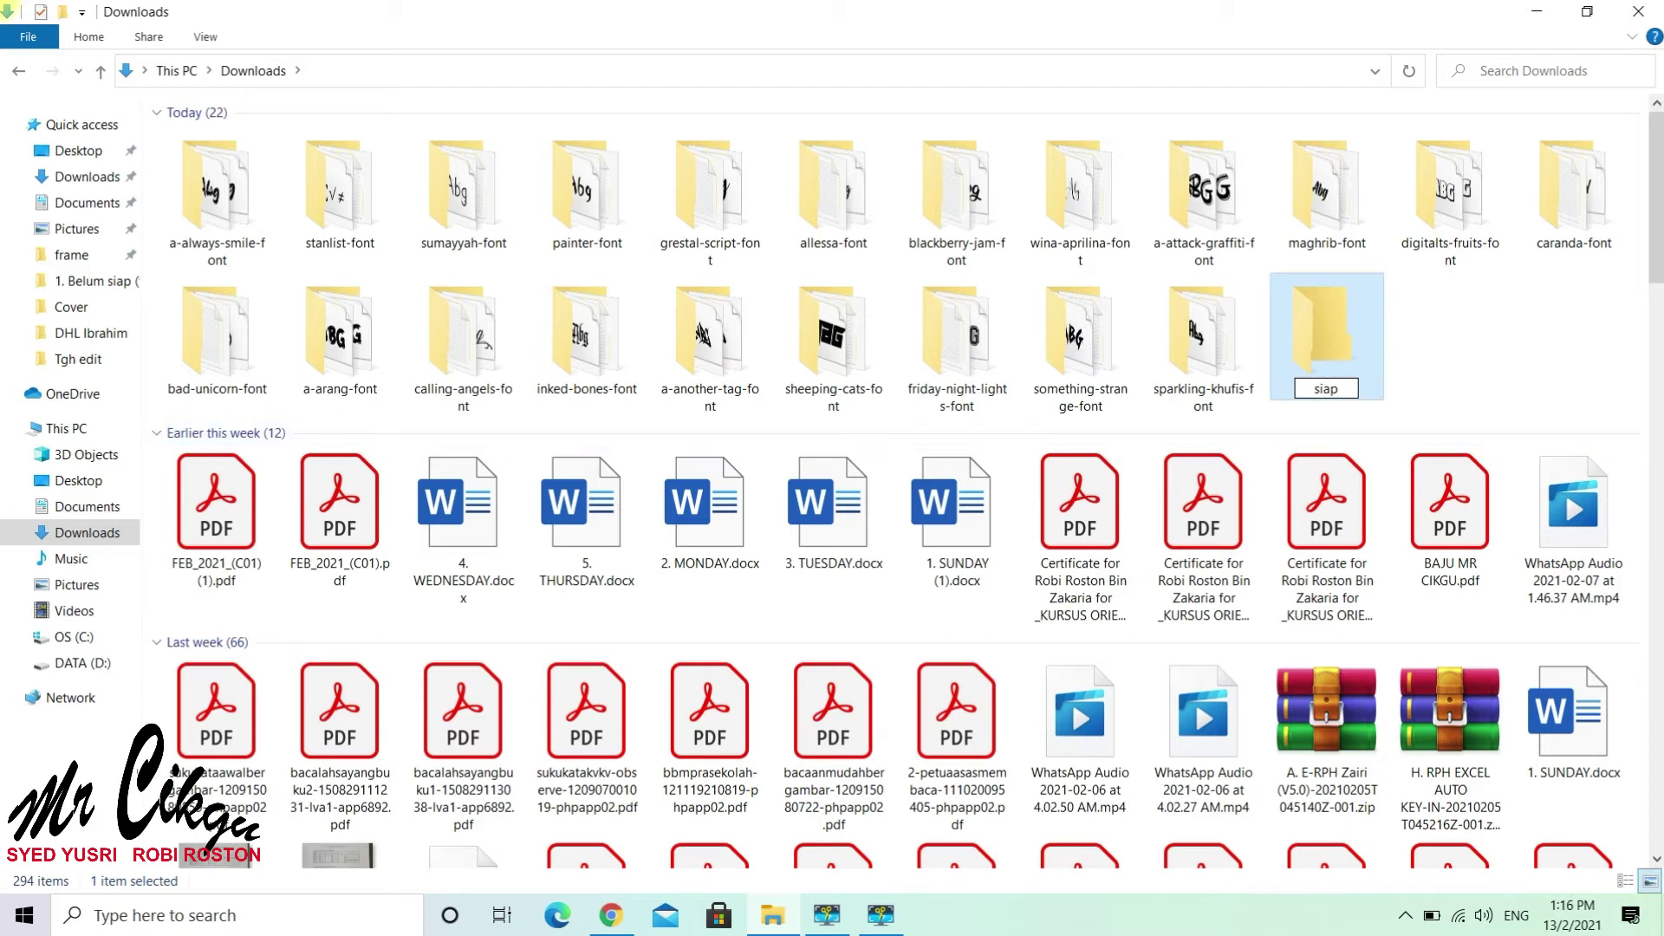
pyautogui.click(1469, 336)
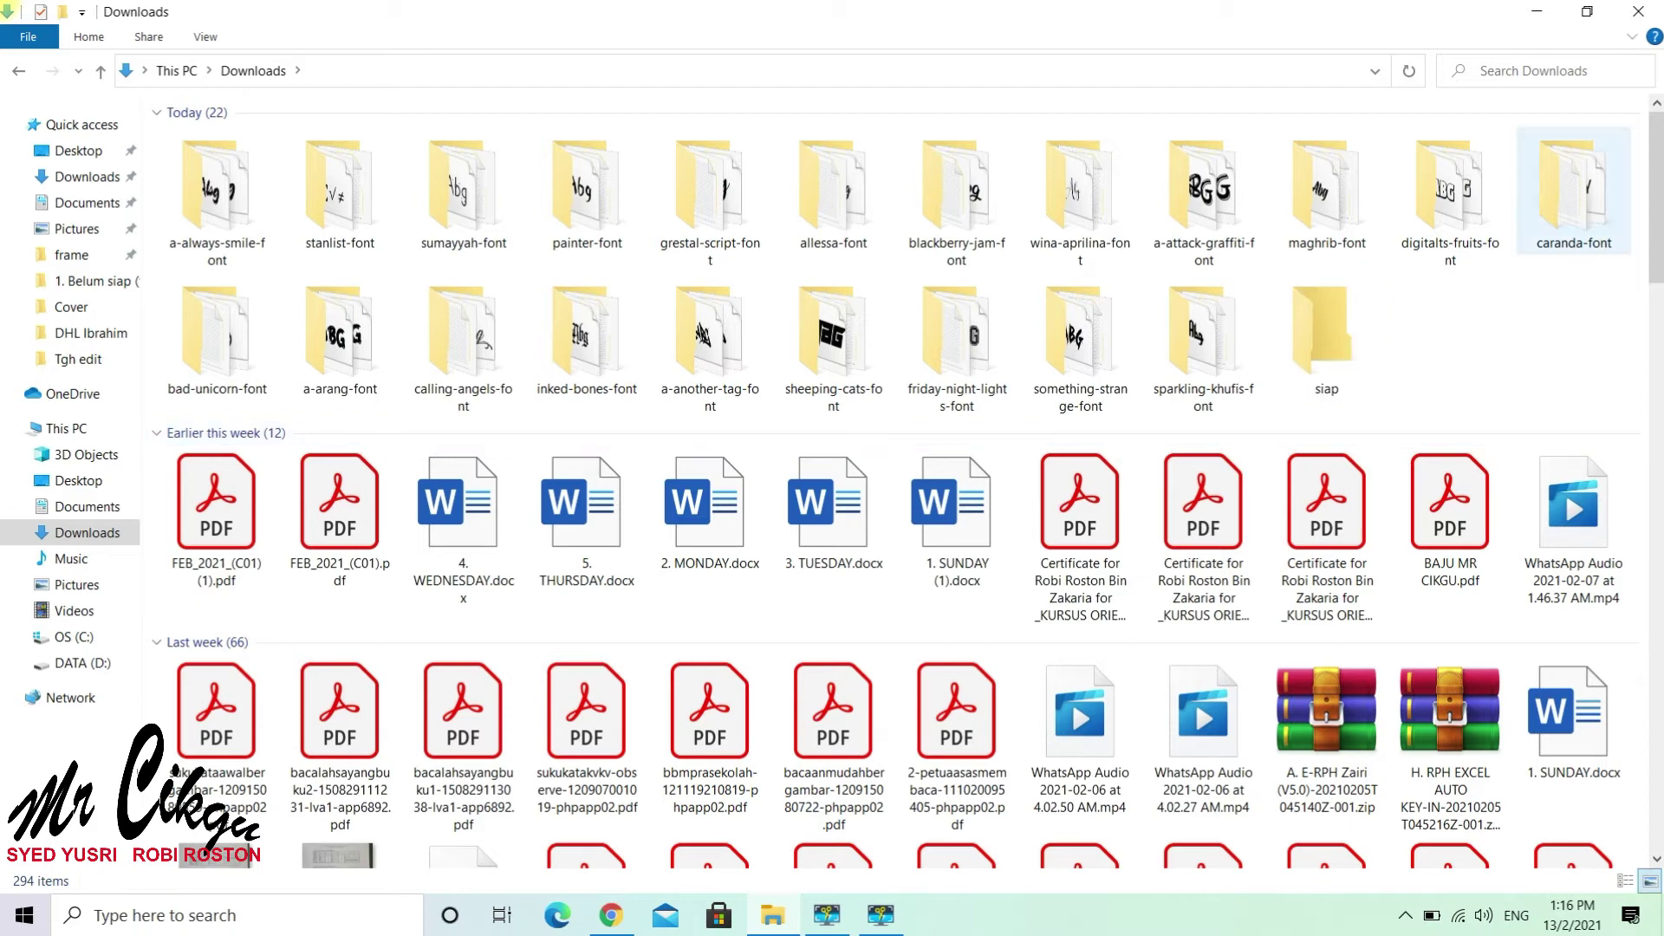
# Move all extracted font folders except a-always-smile-font, stanlist-font and sumayyah-font into the siap folder.
pyautogui.moveTo(1643, 183); pyautogui.dragTo(598, 181)
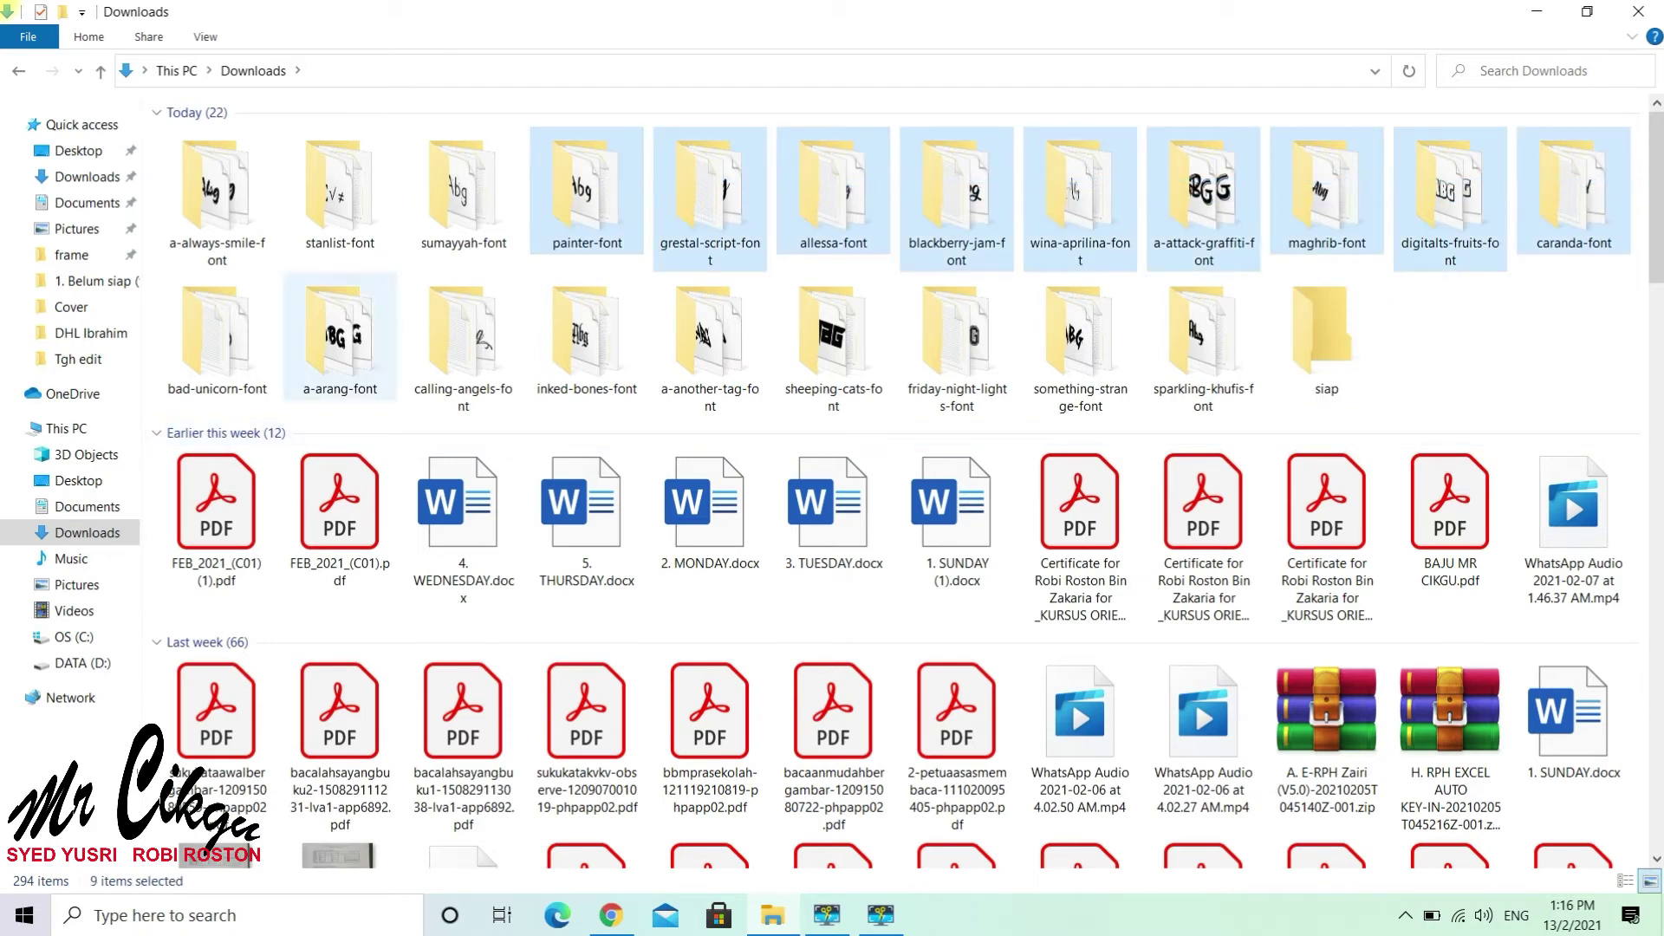
pyautogui.moveTo(217, 336); pyautogui.dragTo(1296, 375)
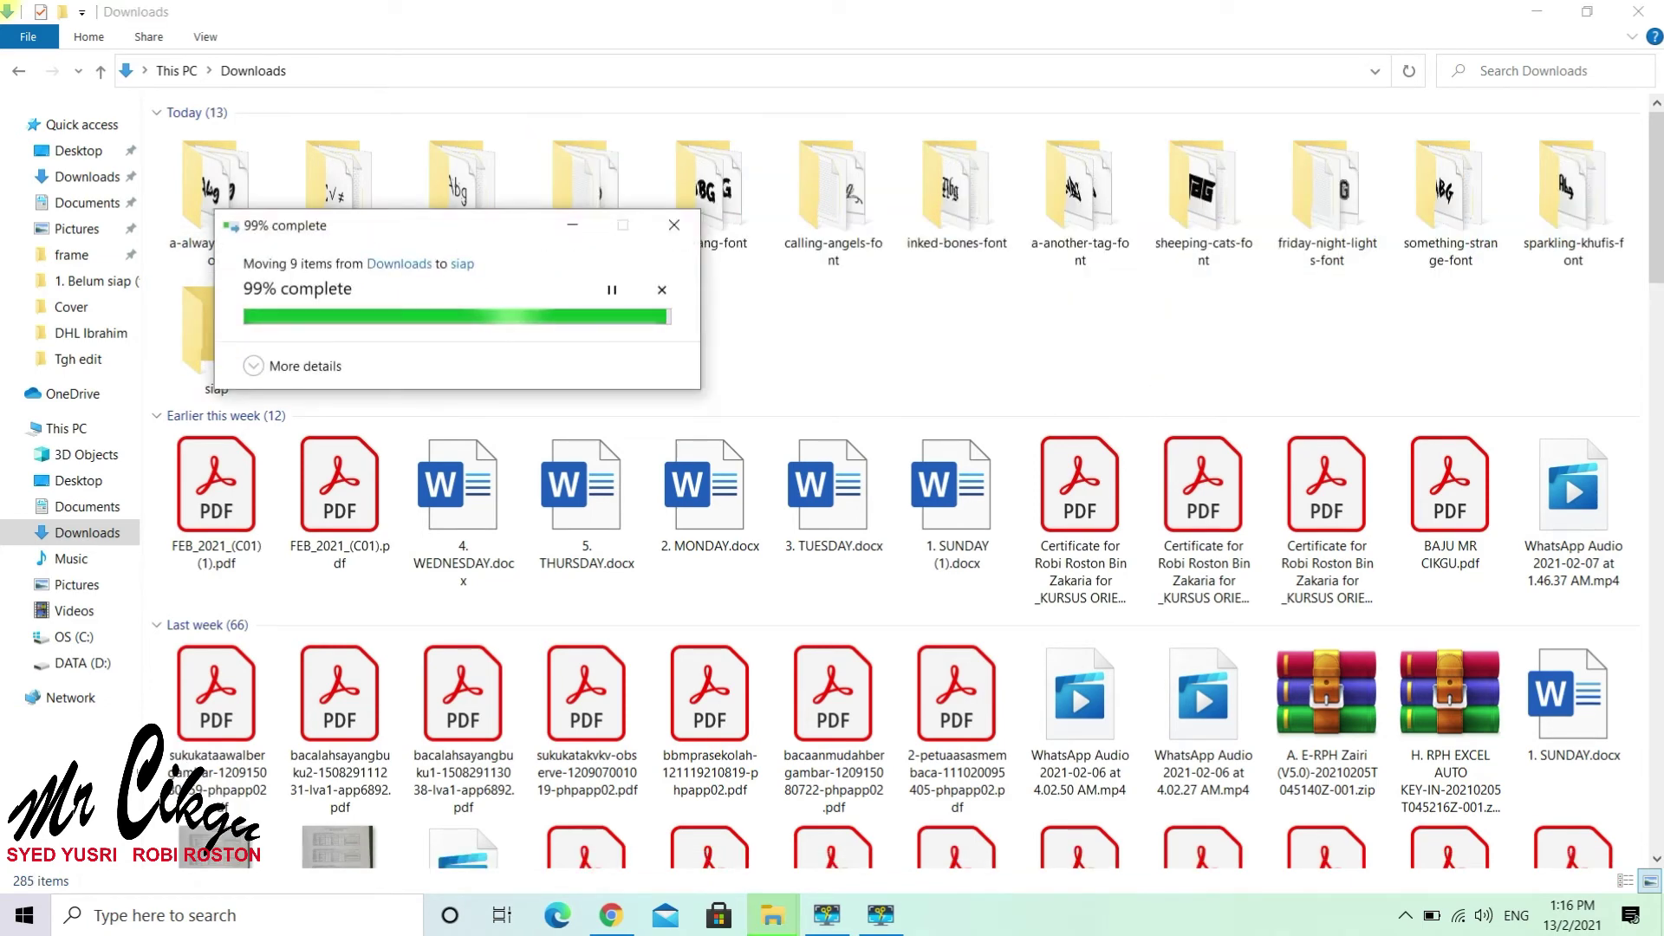
pyautogui.moveTo(1605, 324); pyautogui.dragTo(217, 337)
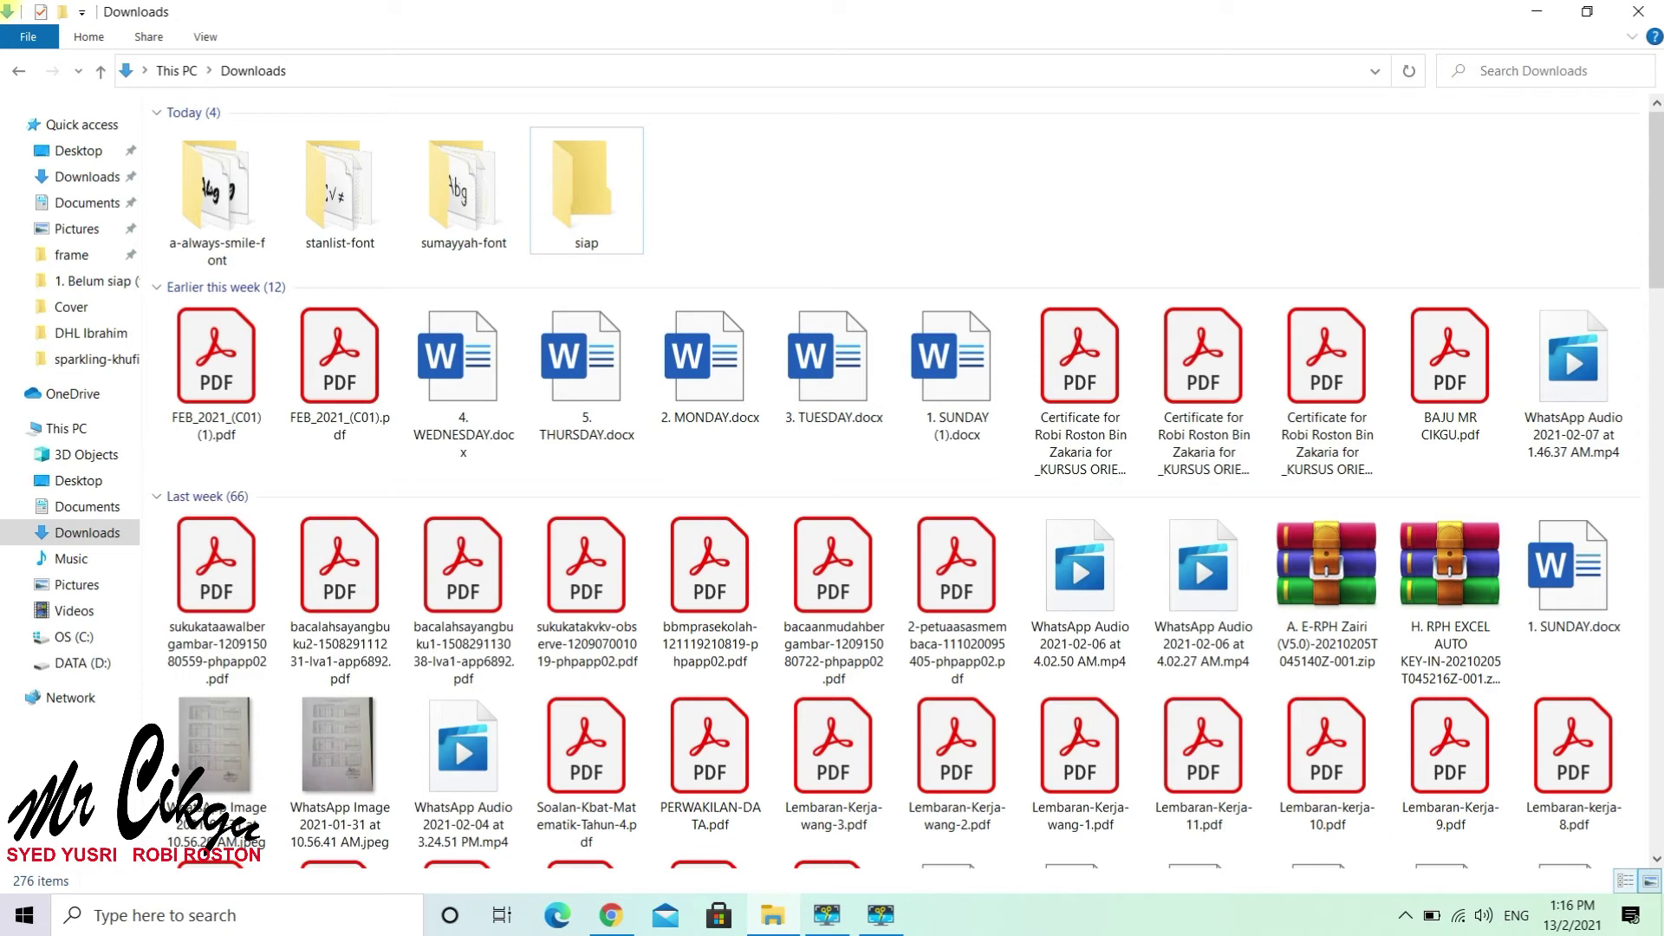
# Re-sort the Downloads folder by date modified, newest first, using the details view, and return to large thumbnails.
pyautogui.click(1625, 880)
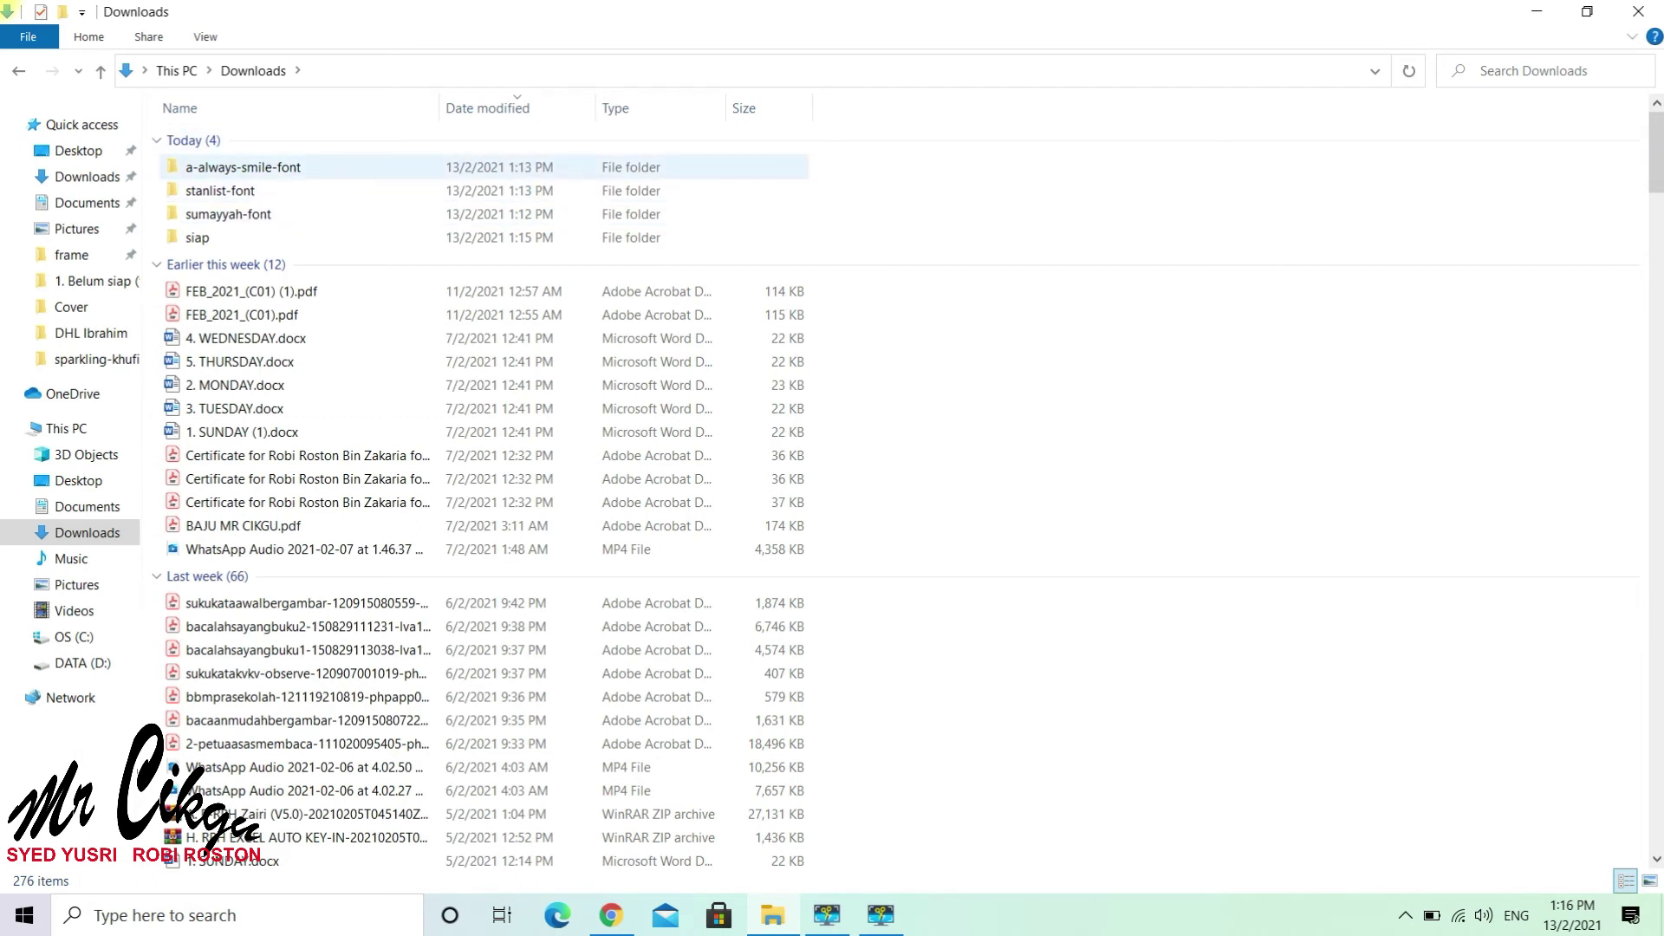
pyautogui.click(503, 107)
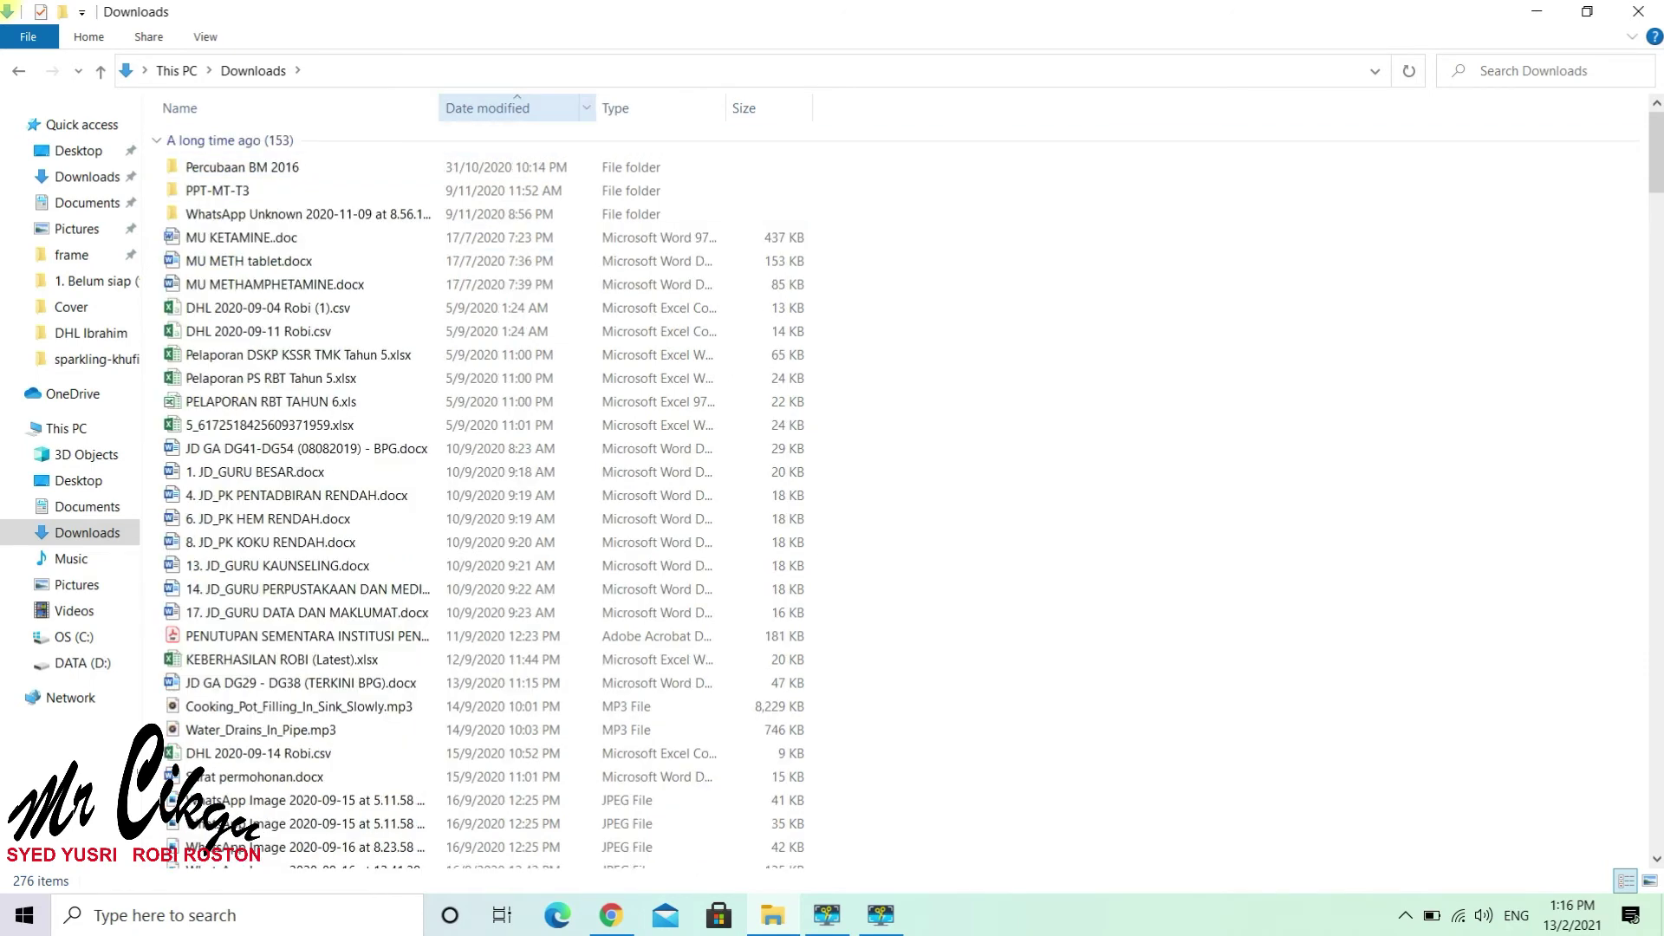
pyautogui.click(503, 108)
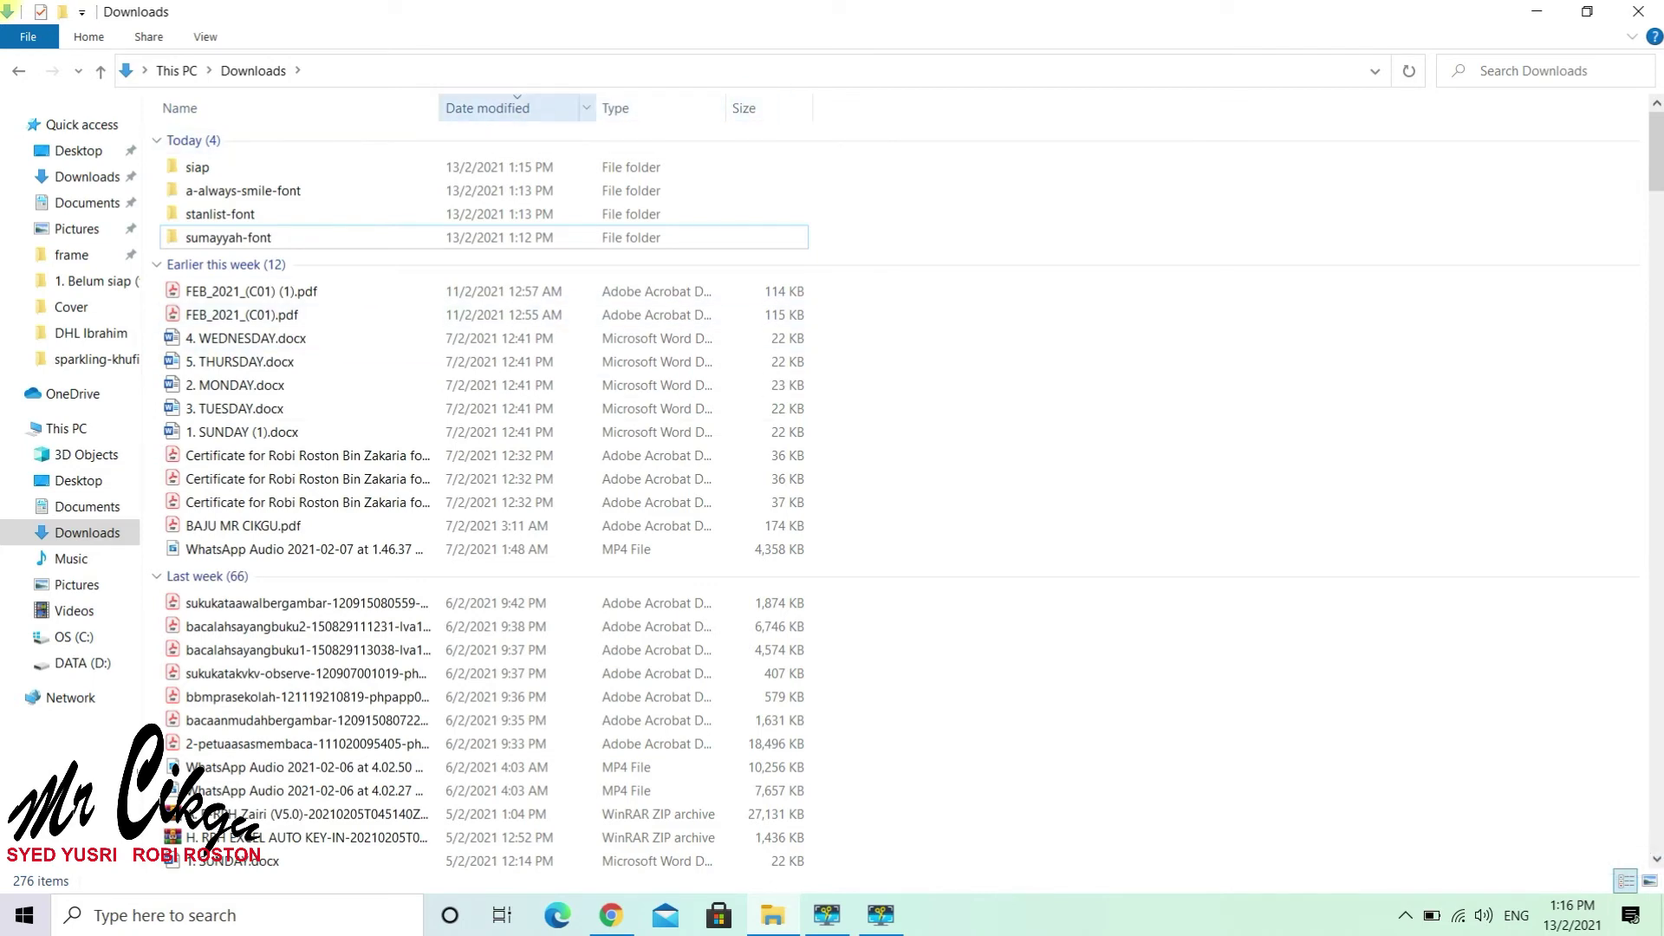
pyautogui.click(487, 108)
pyautogui.click(487, 108)
pyautogui.click(1650, 880)
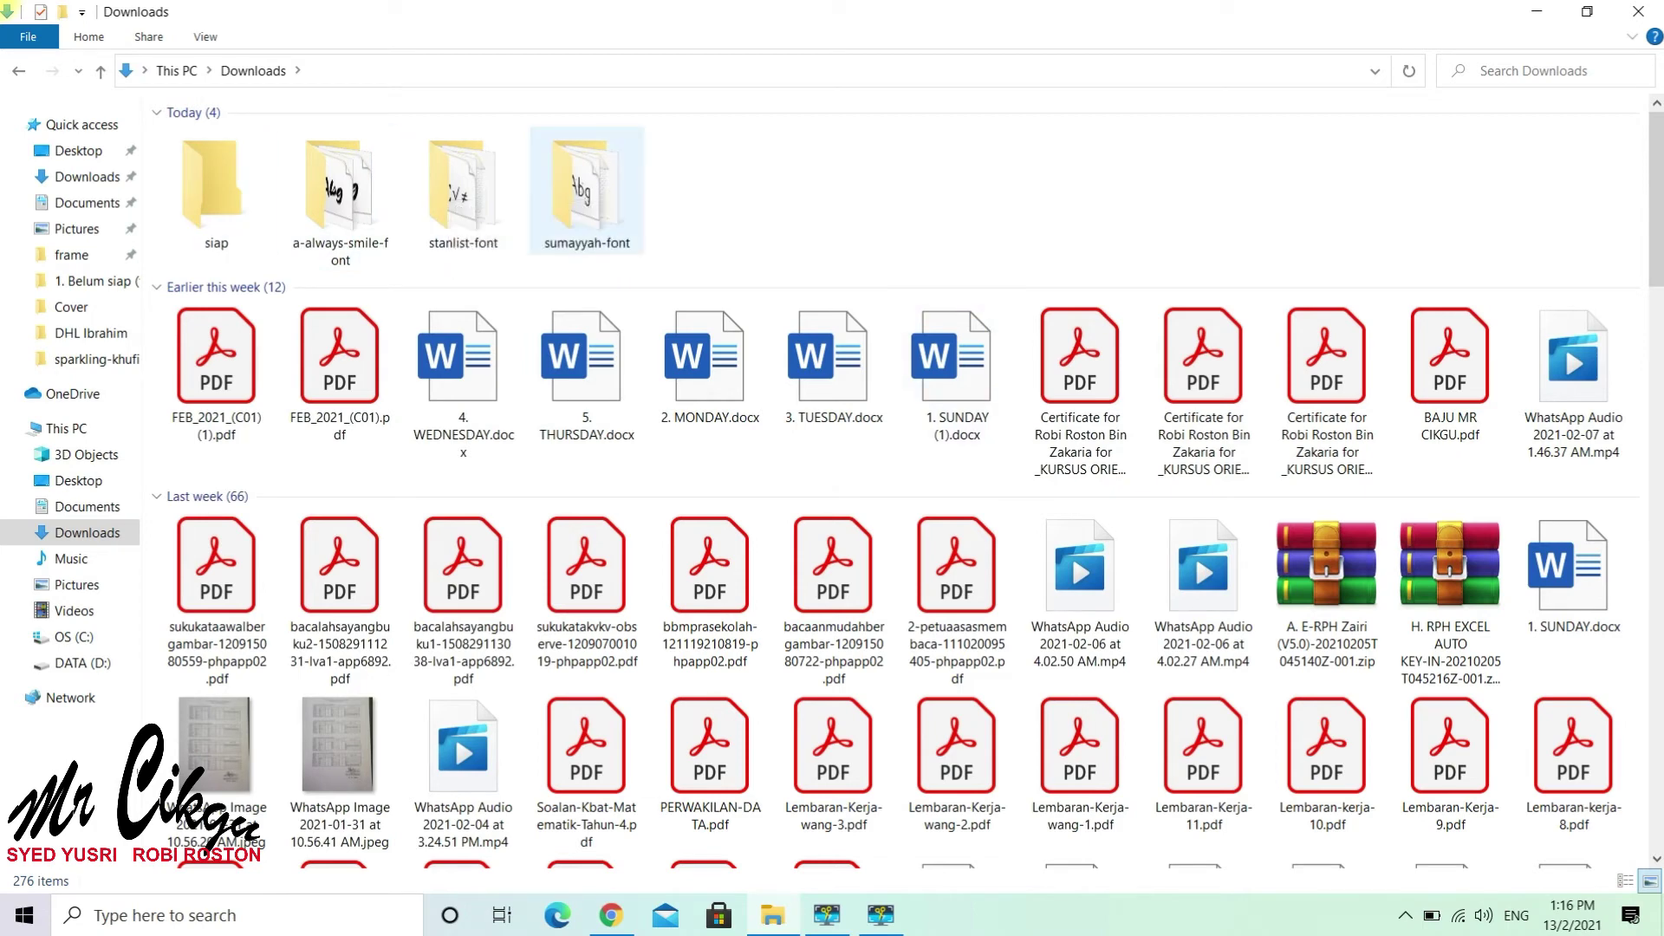
# Install the Stanlist font from StanlistRegular-z8mK3.ttf in the stanlist-font folder, and close its preview.
pyautogui.doubleClick(462, 191)
pyautogui.click(101, 72)
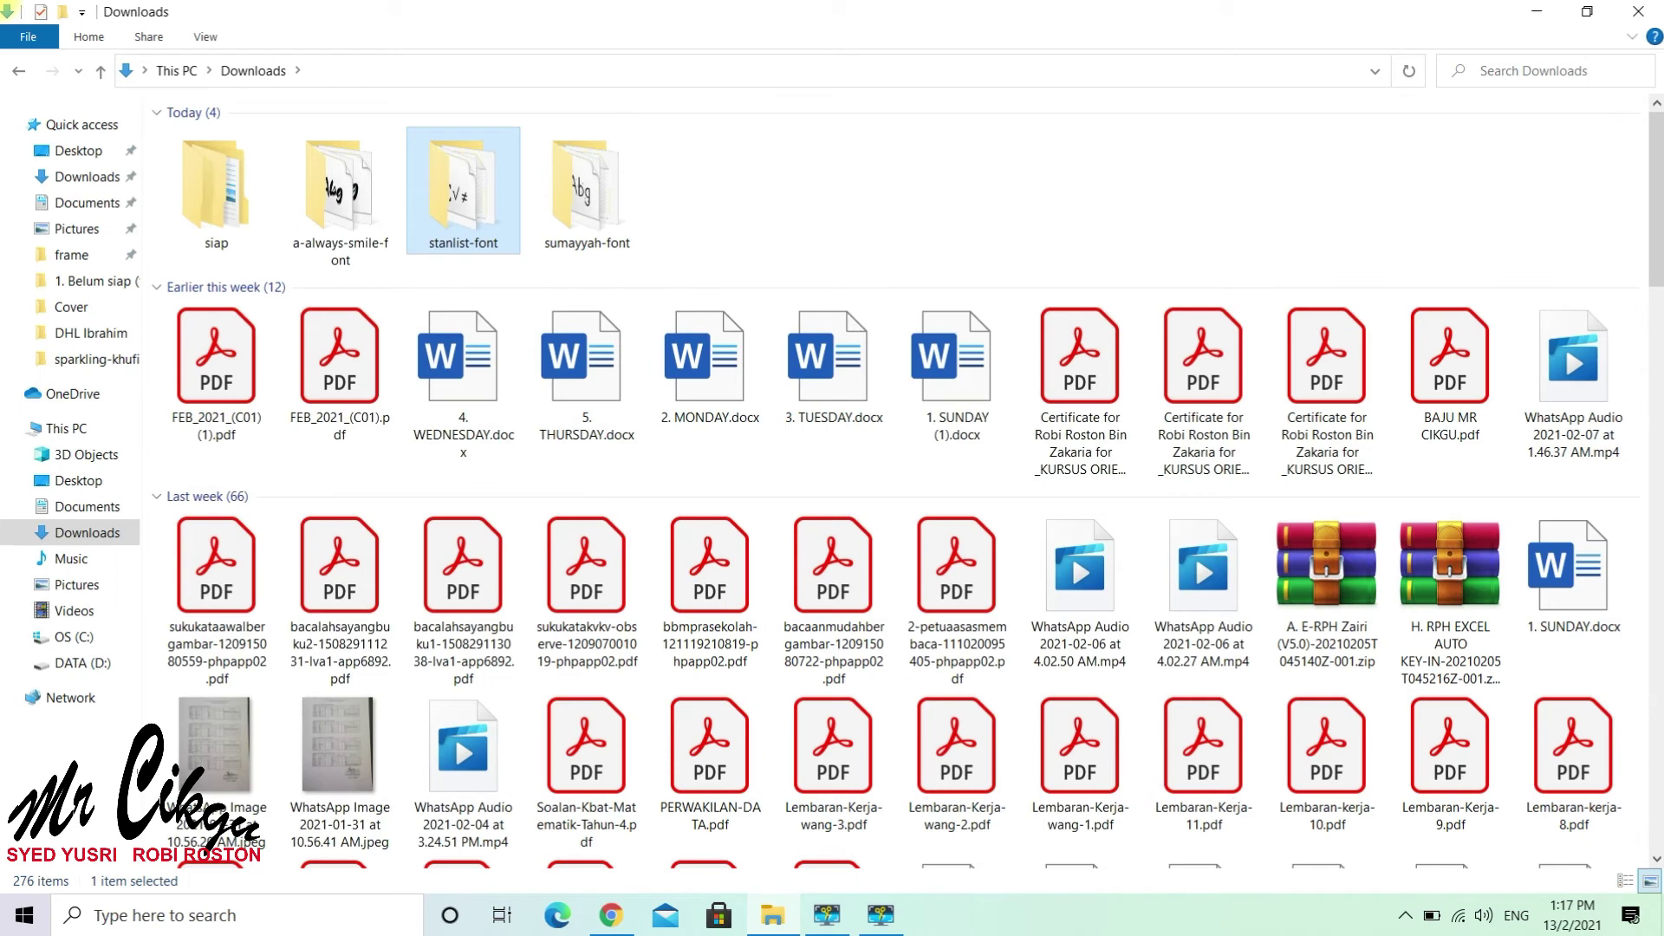
pyautogui.doubleClick(463, 190)
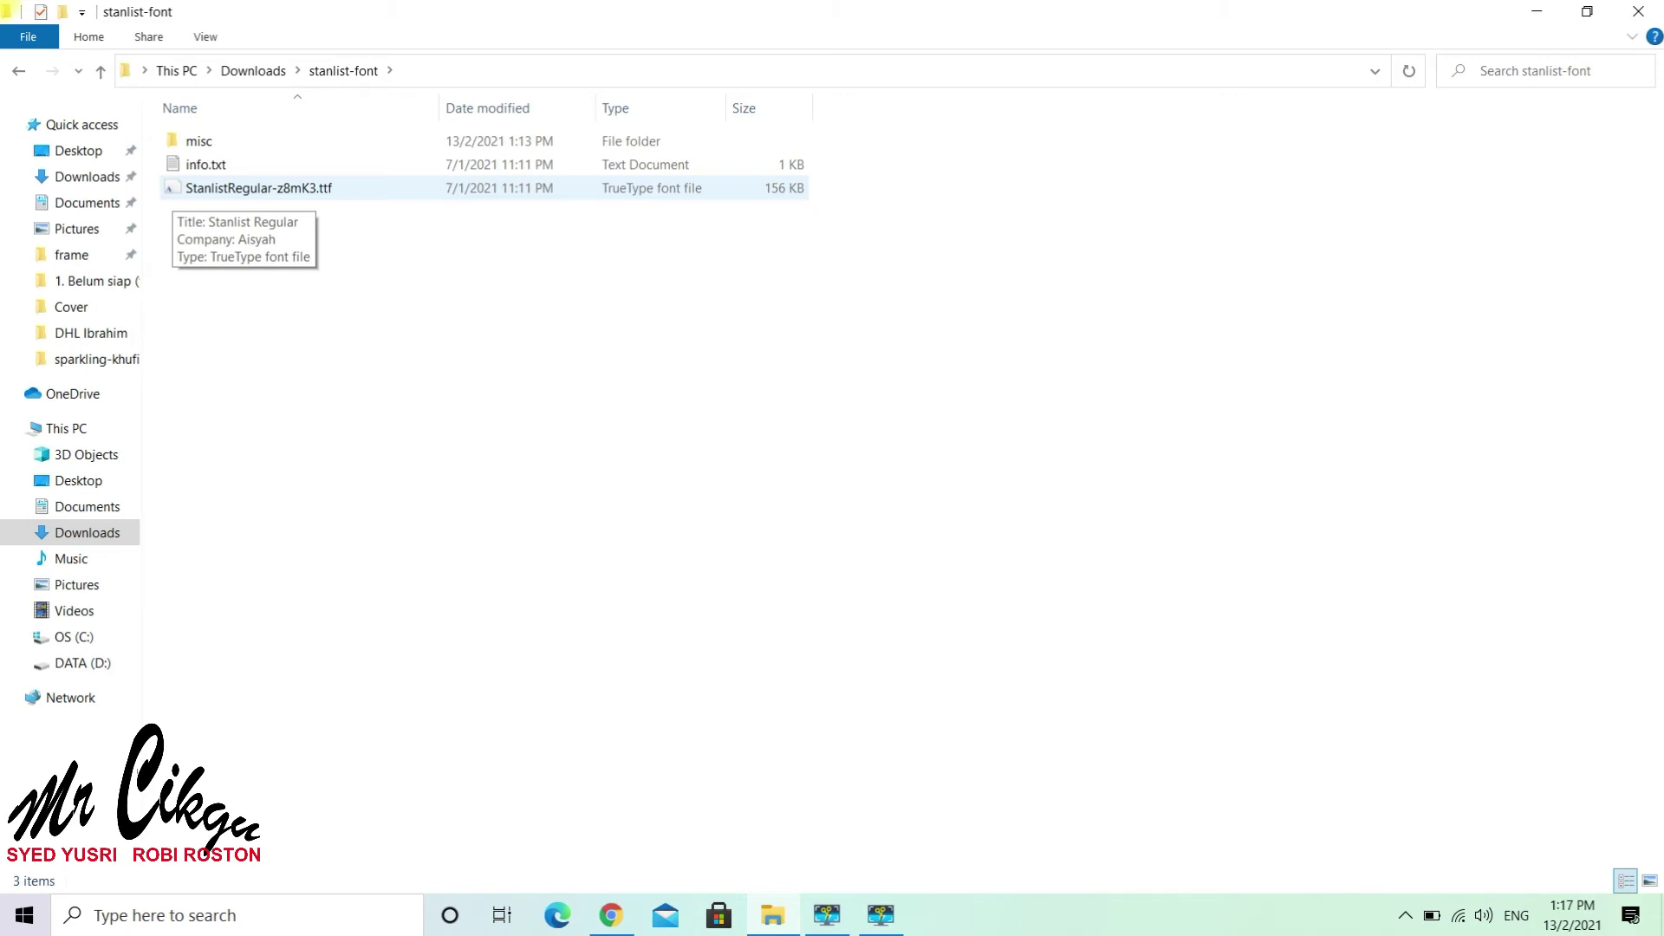
pyautogui.doubleClick(175, 190)
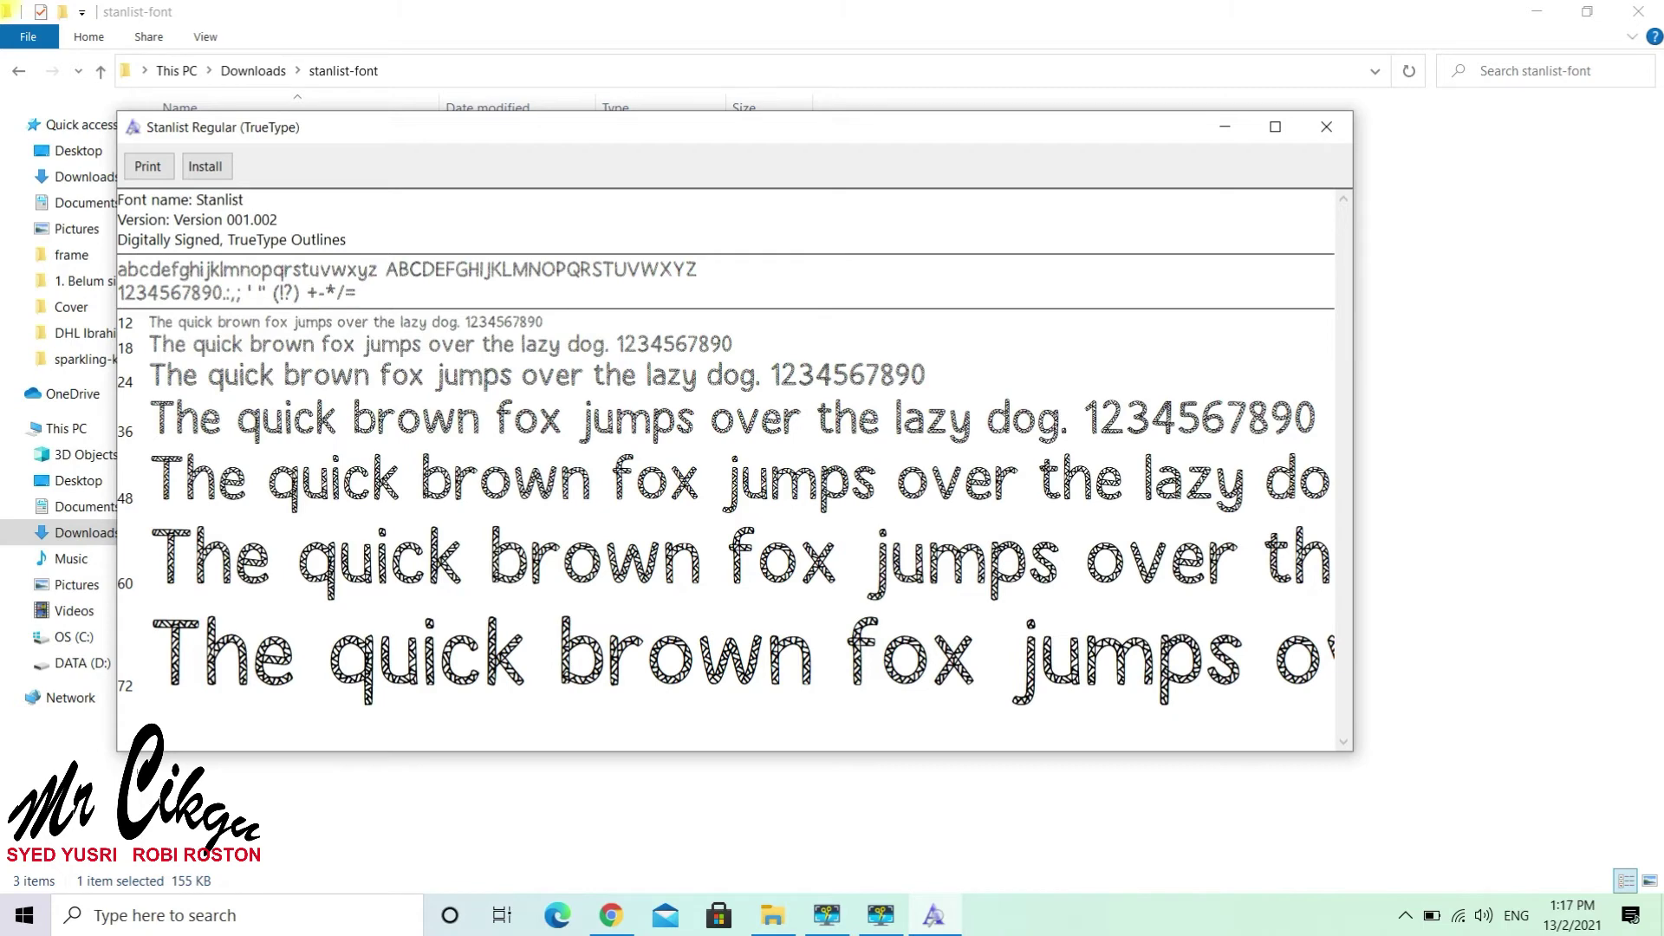
pyautogui.click(205, 165)
pyautogui.click(1326, 127)
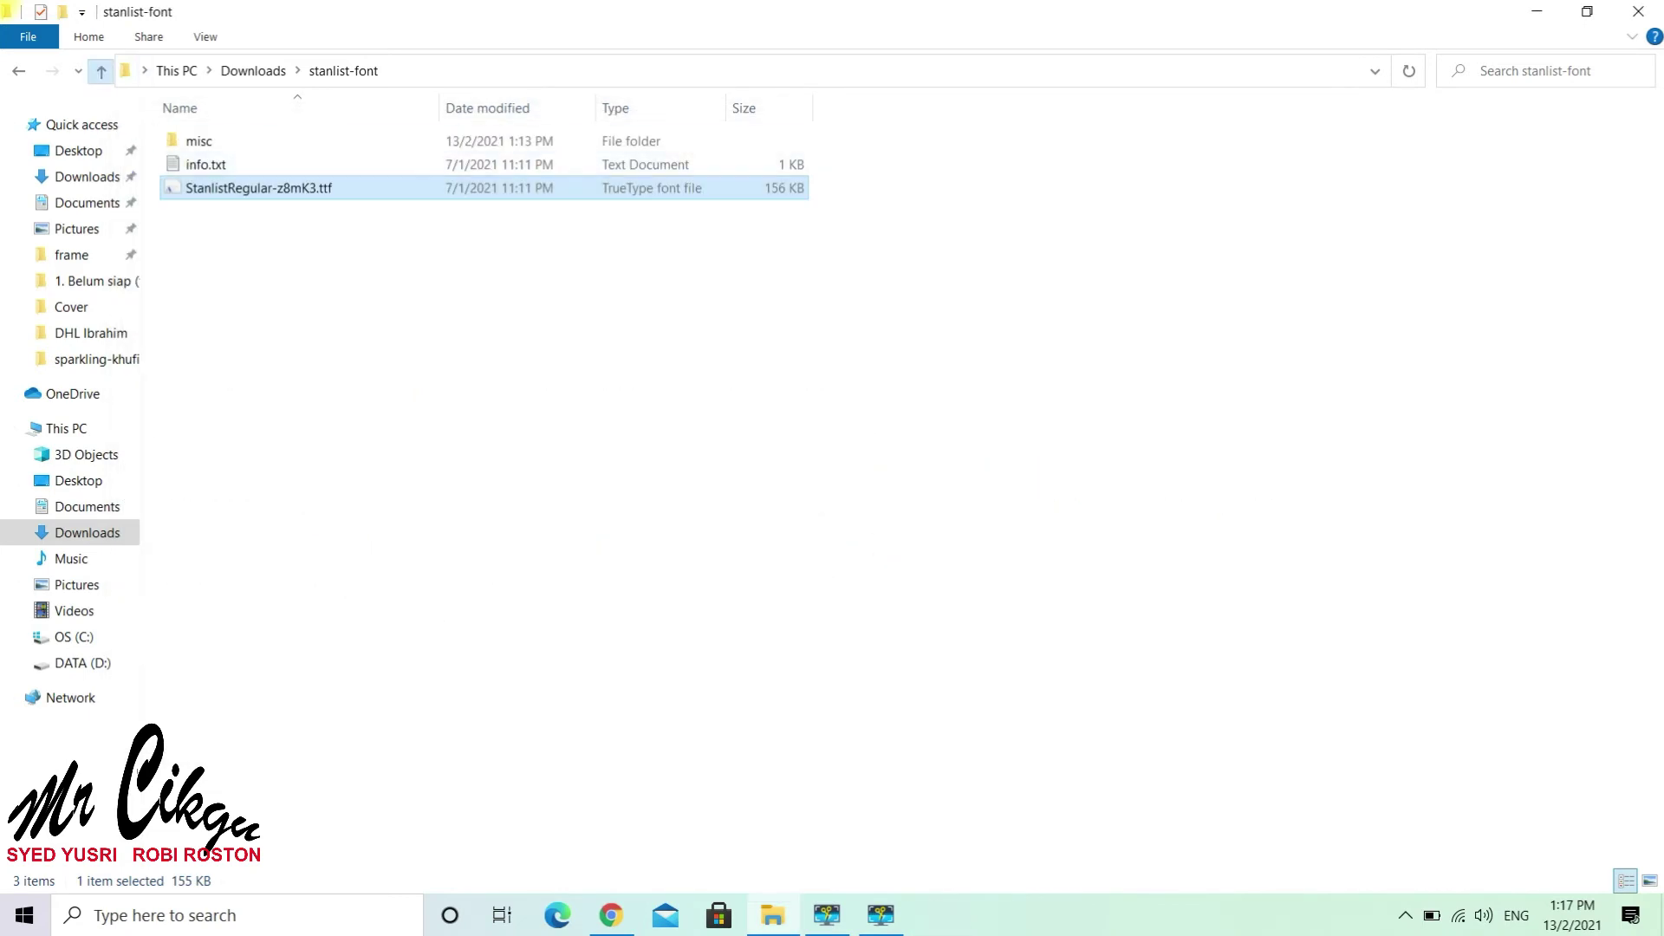
# Install the OpenType font AlwaysSmile-Wy0pE.otf from the a-always-smile-font folder, close its preview and return to Downloads.
pyautogui.click(101, 71)
pyautogui.doubleClick(340, 200)
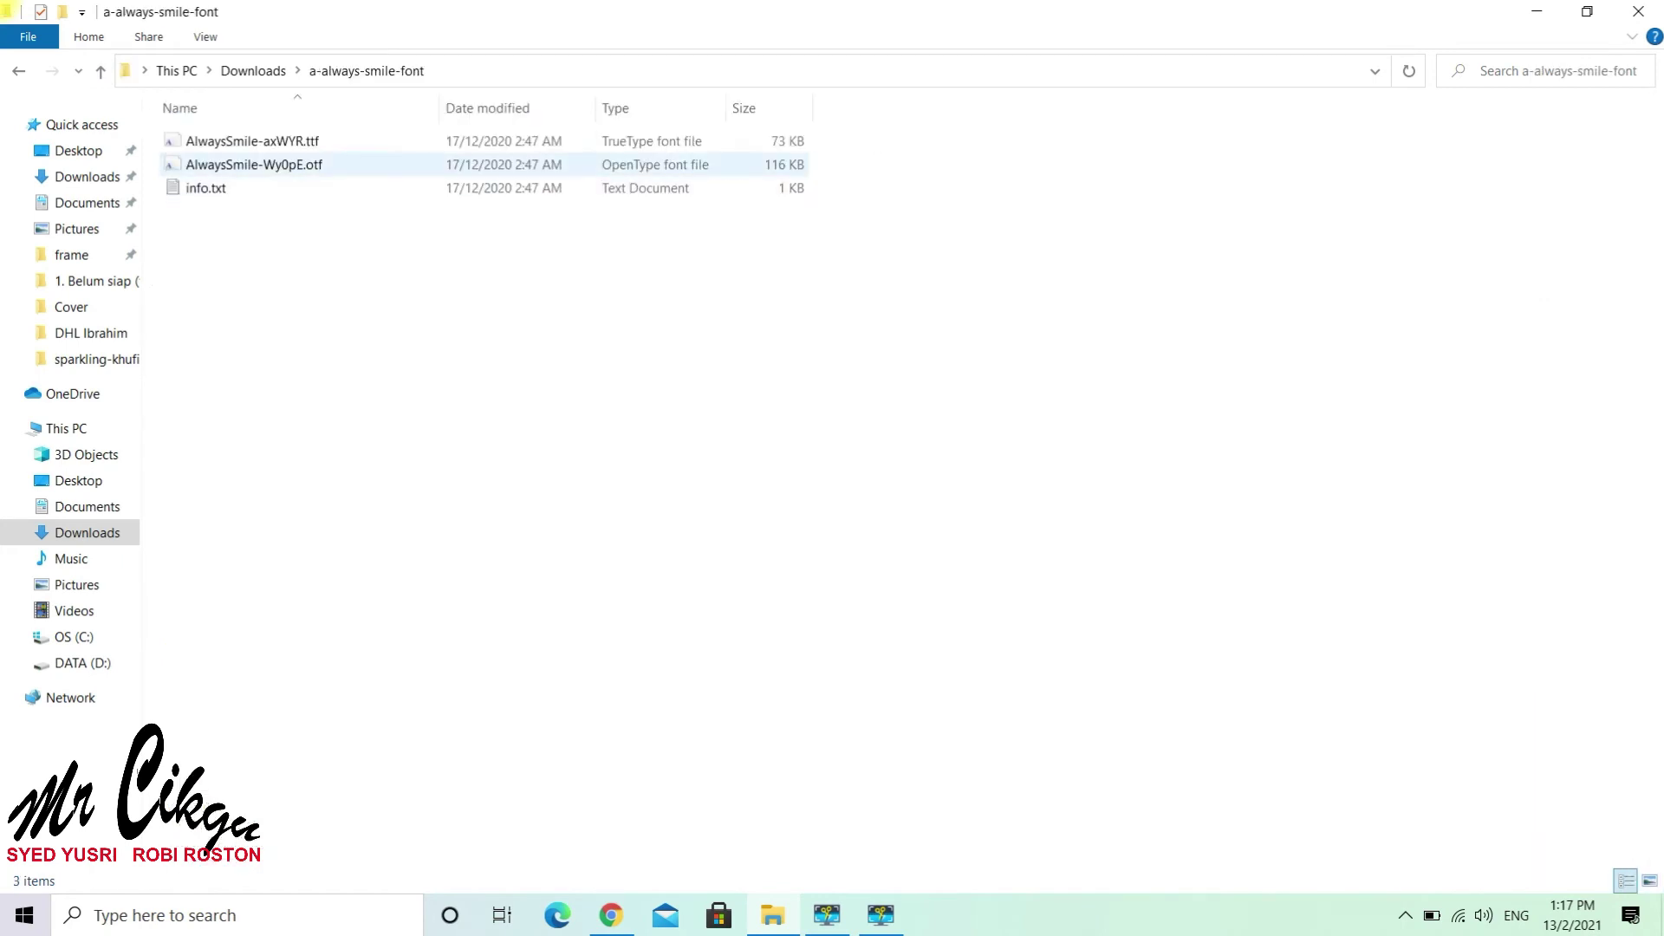
pyautogui.click(254, 165)
pyautogui.doubleClick(254, 165)
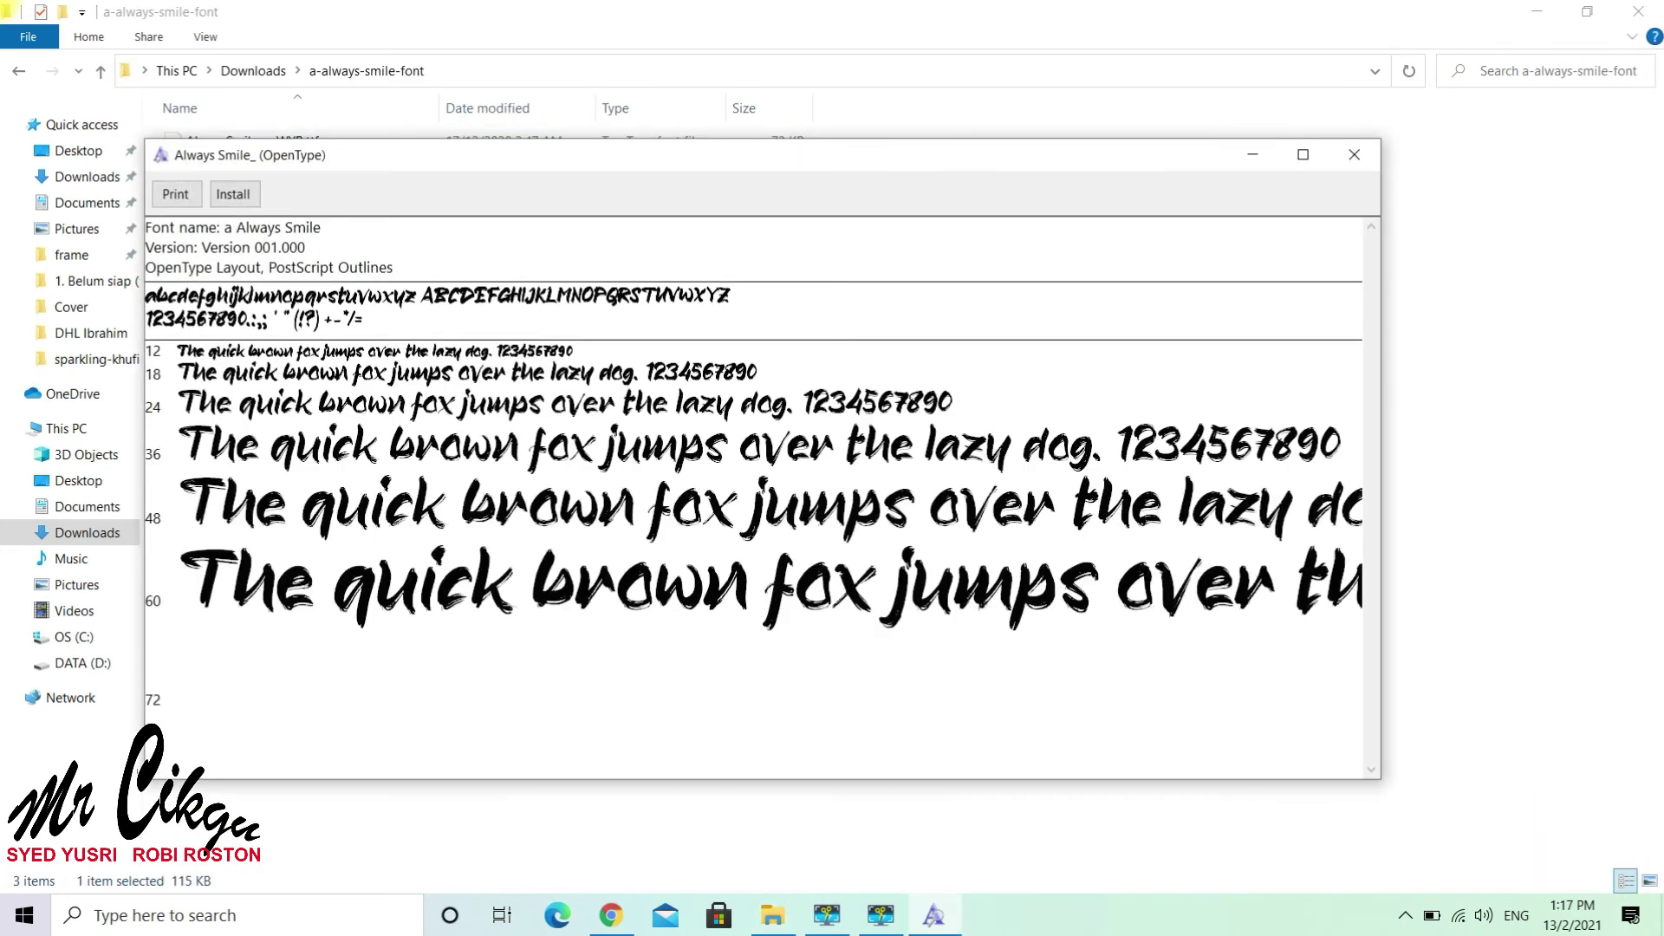
pyautogui.click(235, 194)
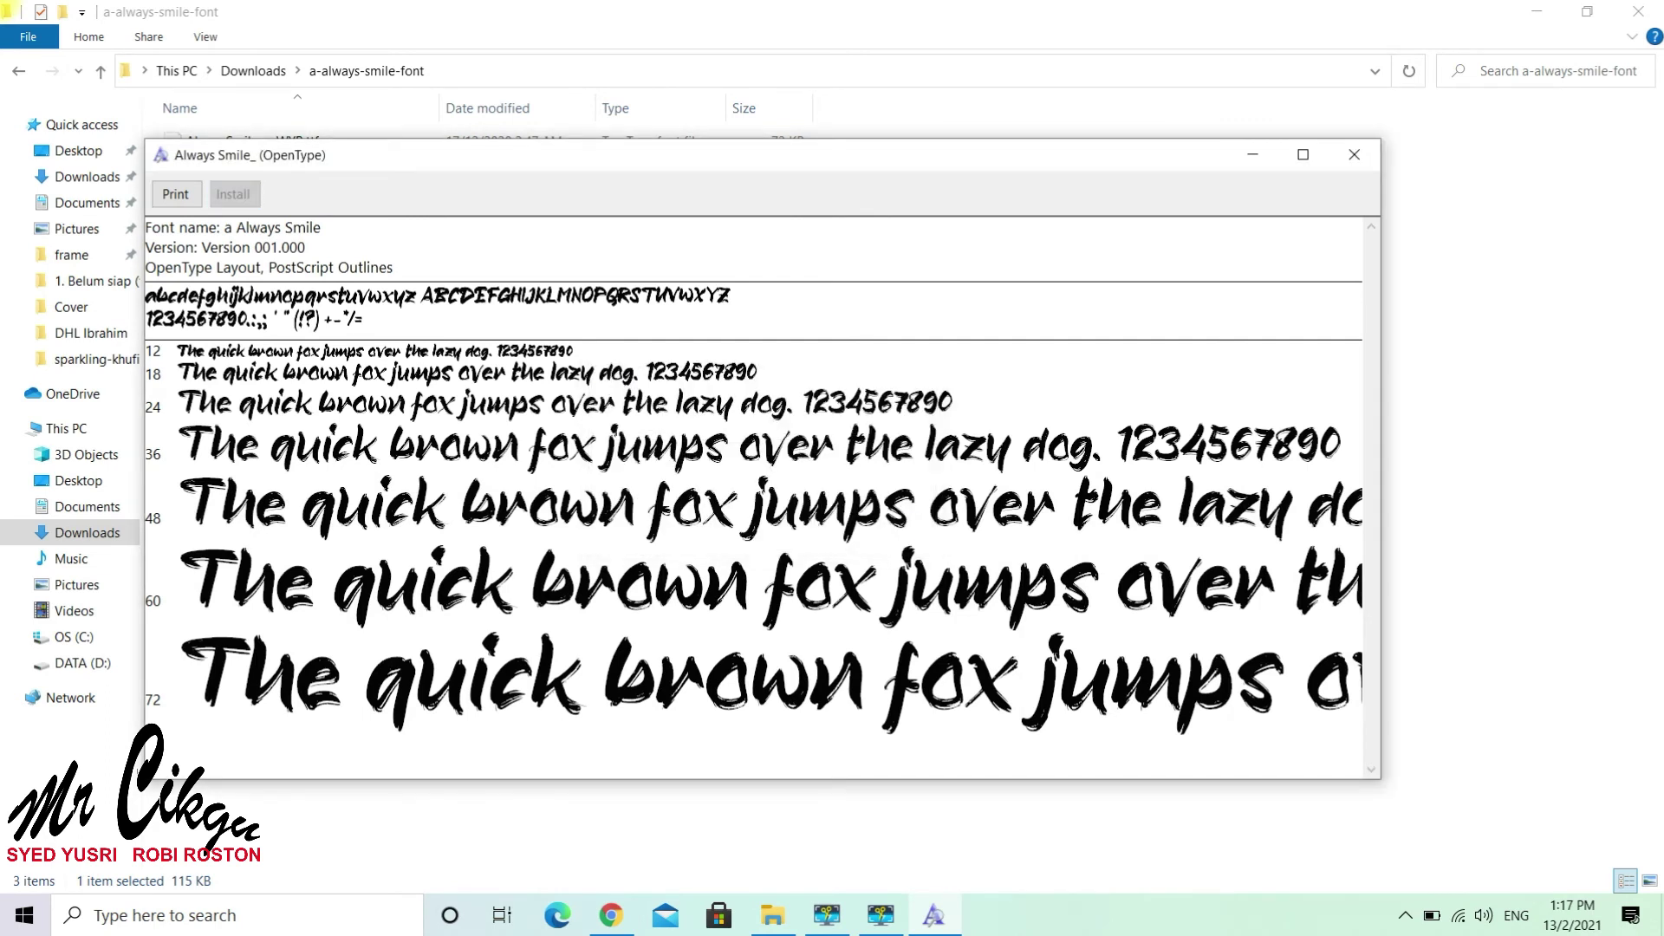
pyautogui.click(1354, 155)
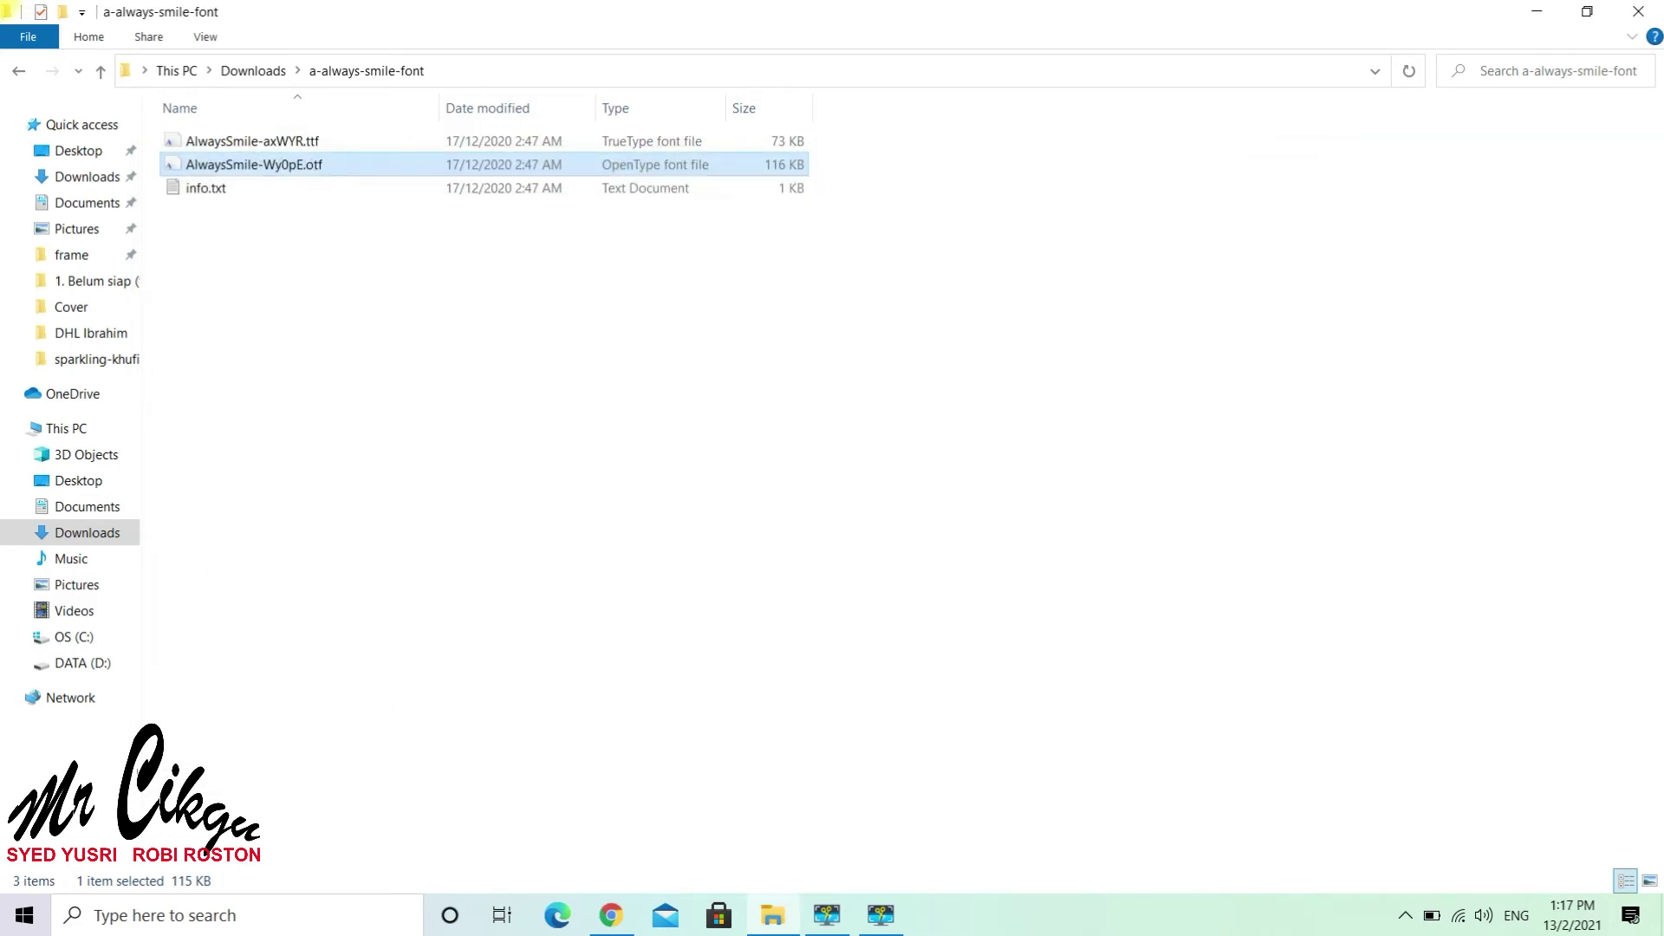
pyautogui.click(101, 71)
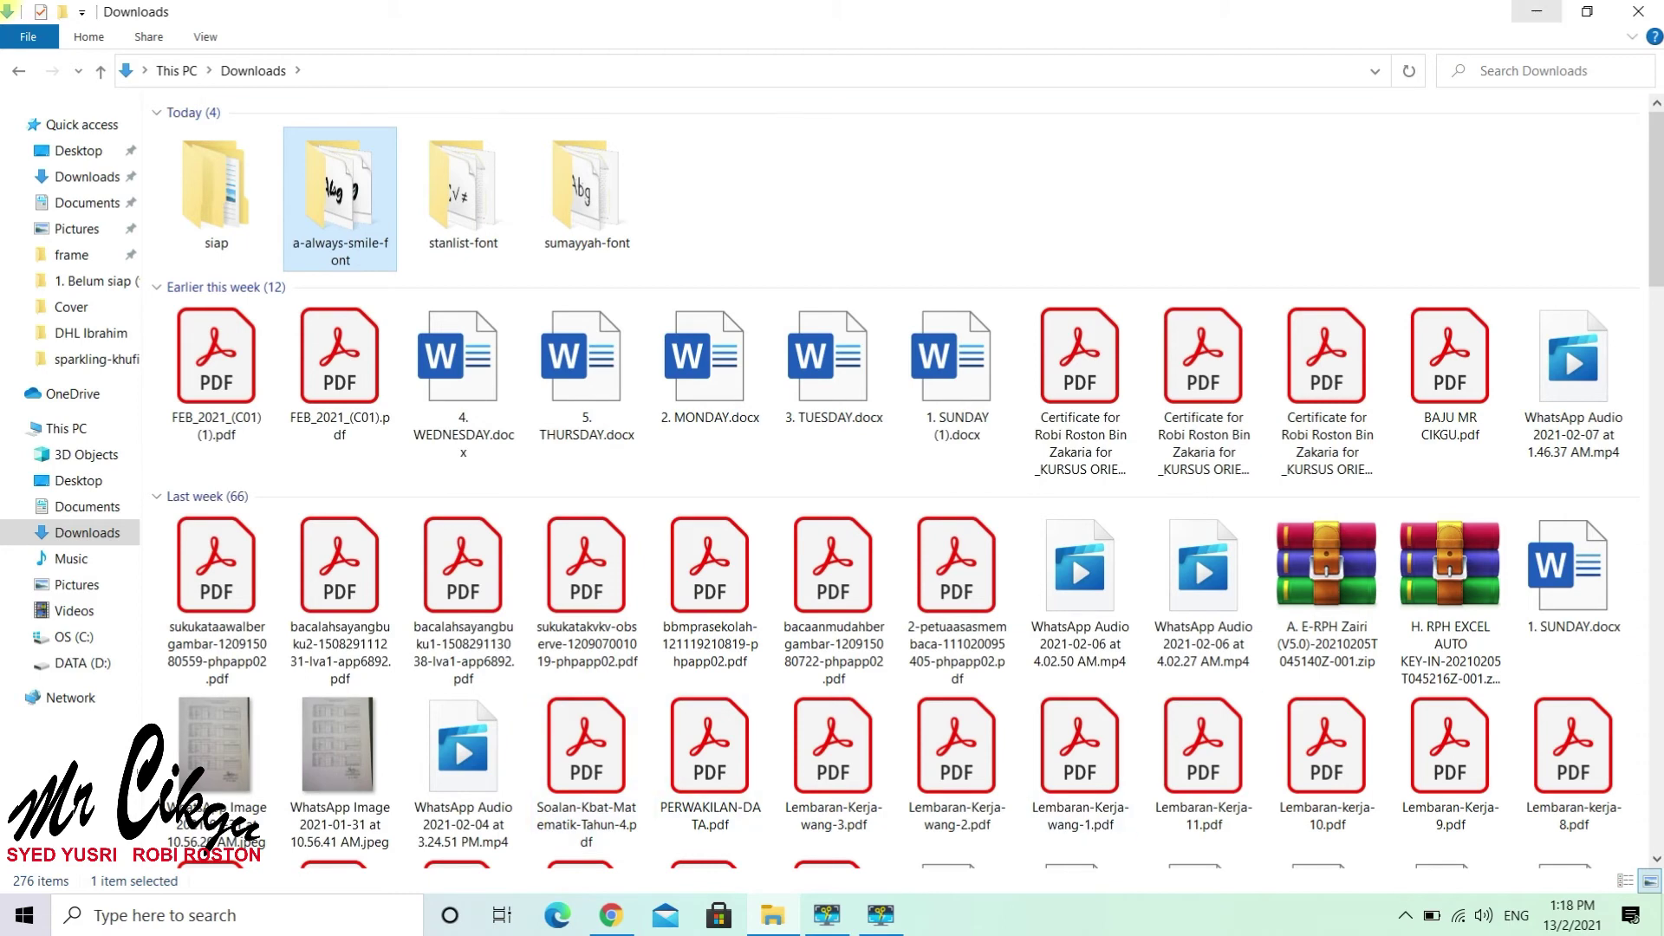
# Switch to Word, create a blank document and set the font size to 72.
pyautogui.click(1536, 11)
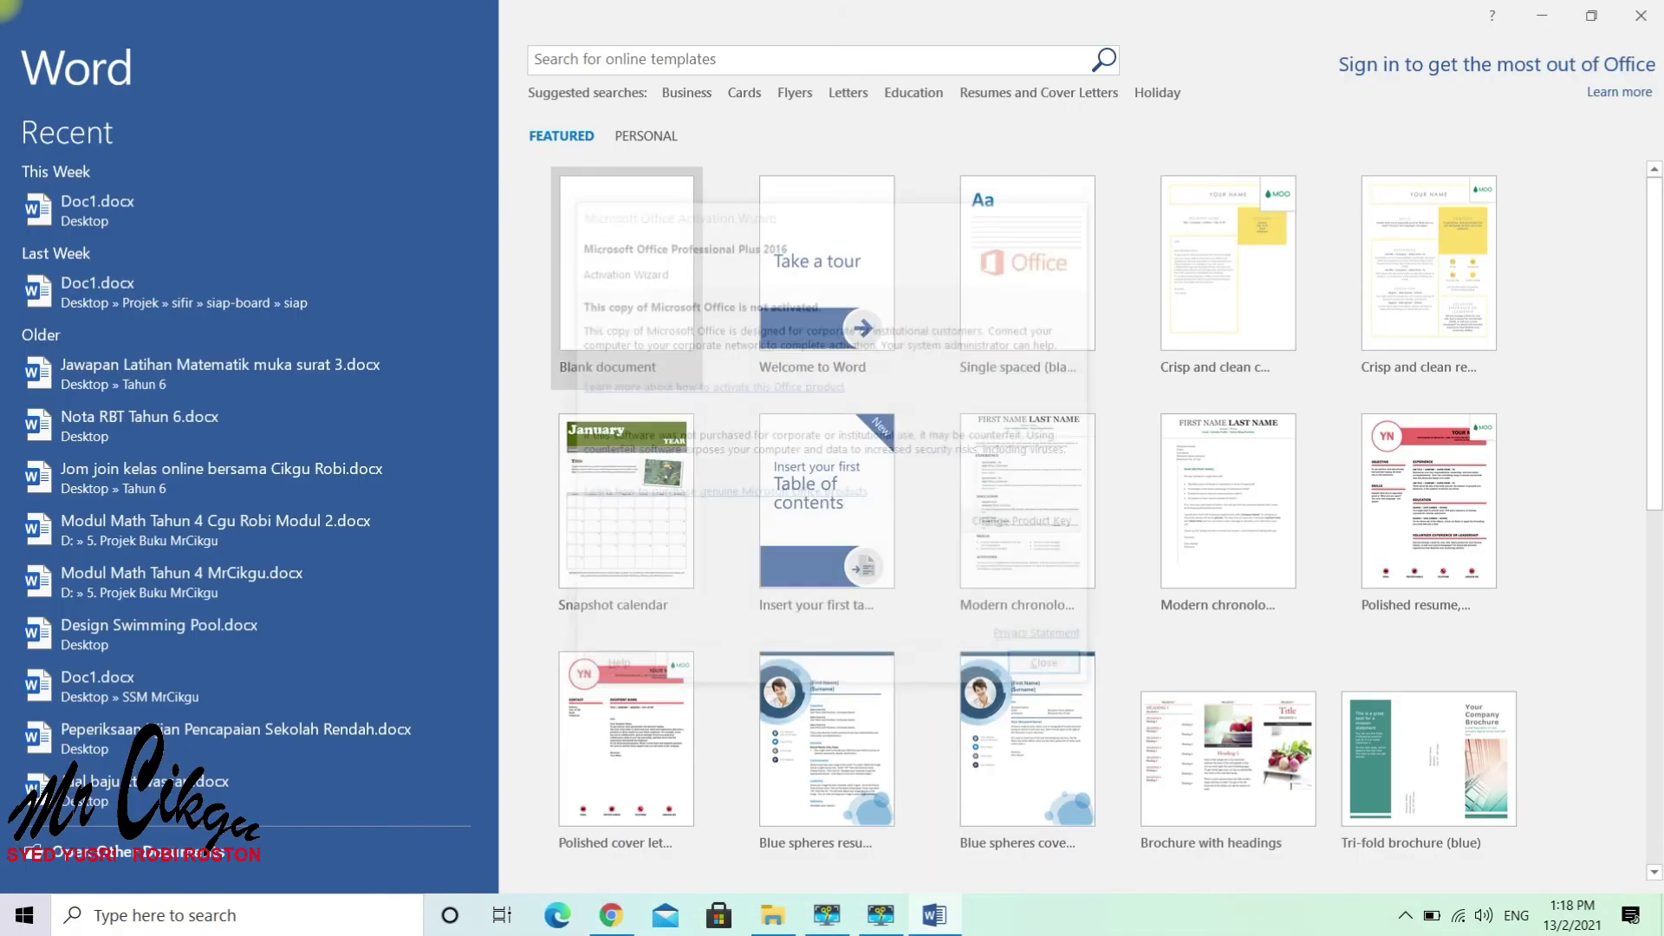
pyautogui.click(626, 268)
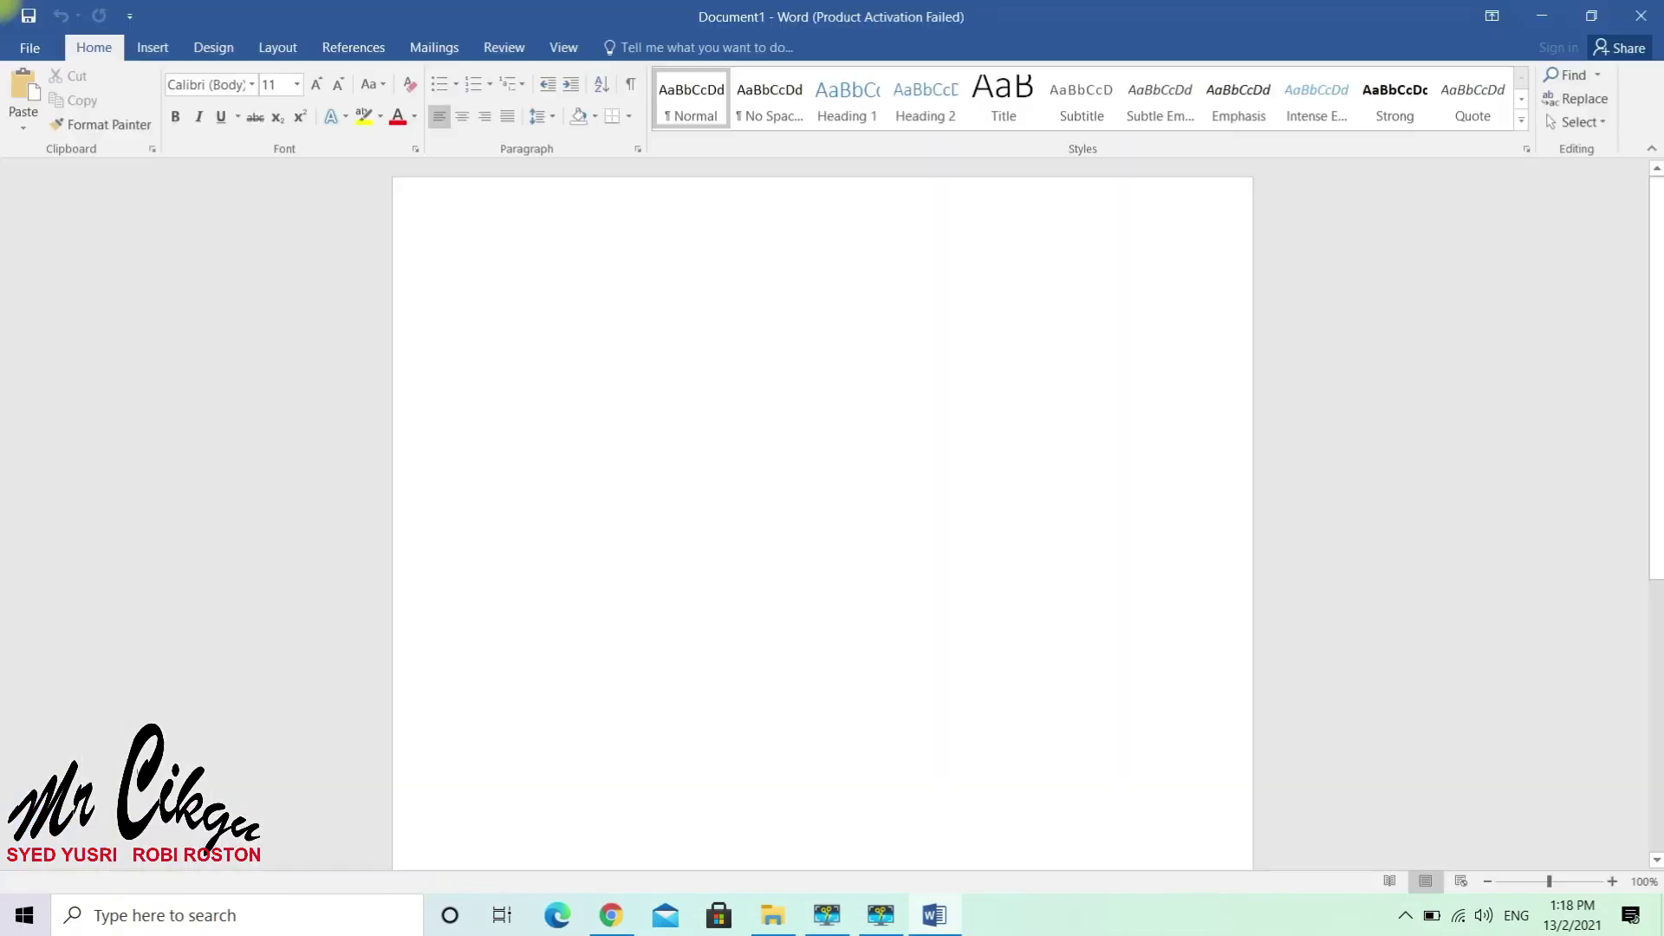
pyautogui.hotkey('ctrl', 'shift', '+')
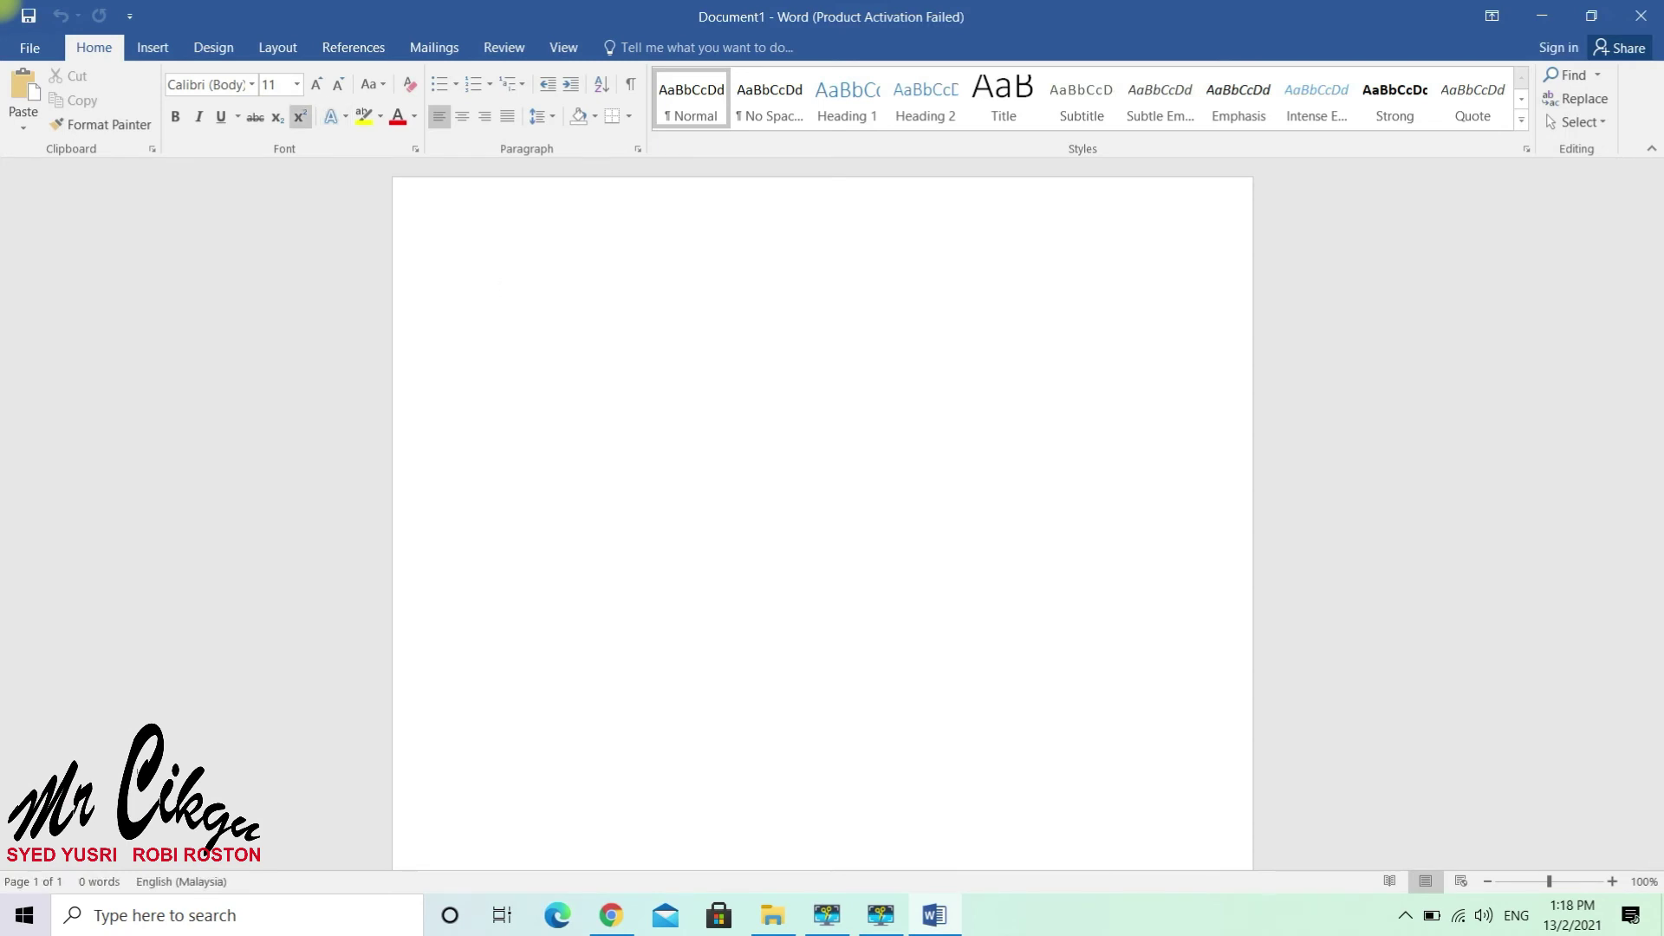
pyautogui.click(297, 84)
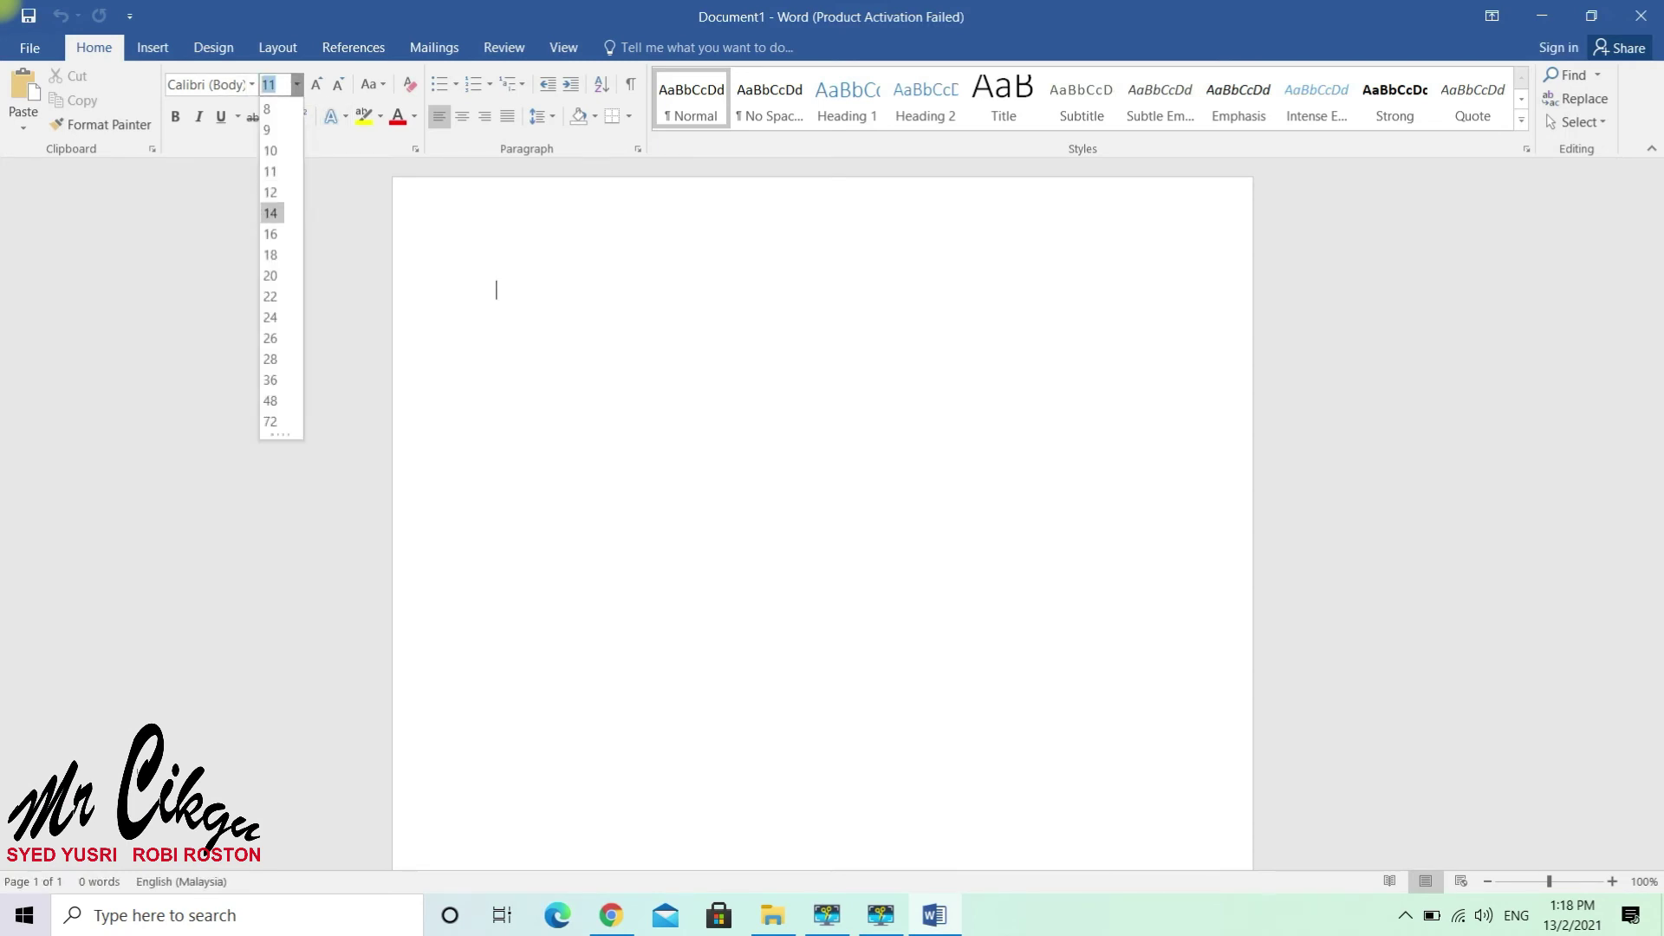
pyautogui.click(270, 421)
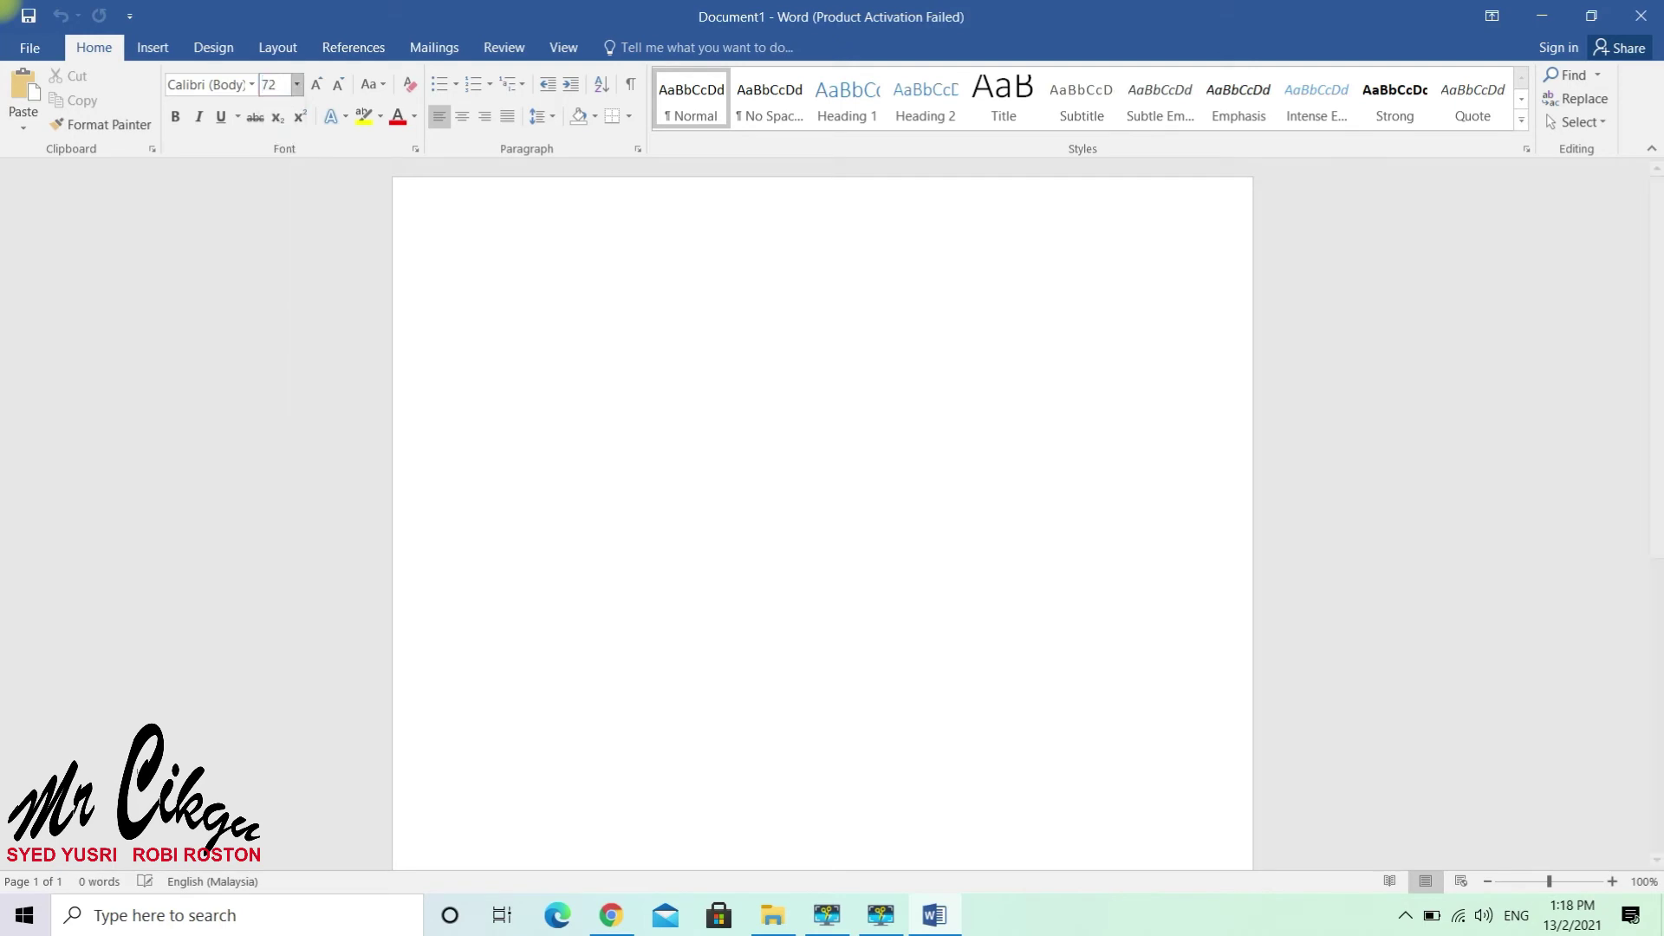
# Set the font of the blank document to Sumayyah.
pyautogui.click(252, 84)
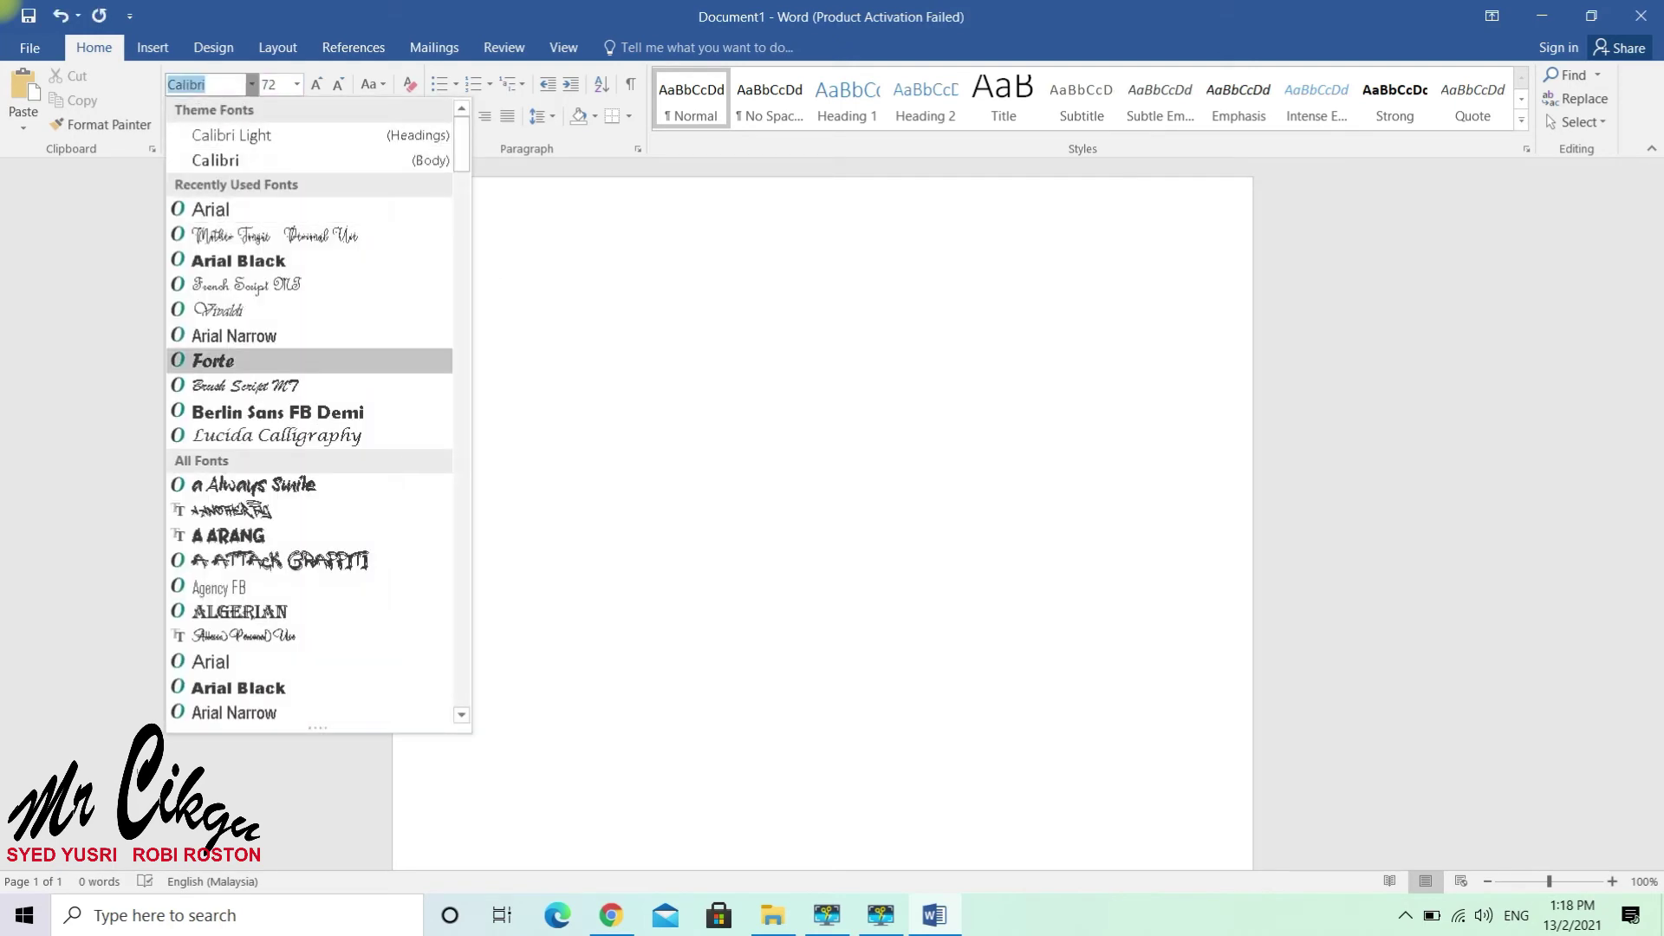
pyautogui.scroll(-15, 312, 408)
pyautogui.scroll(-16, 318, 412)
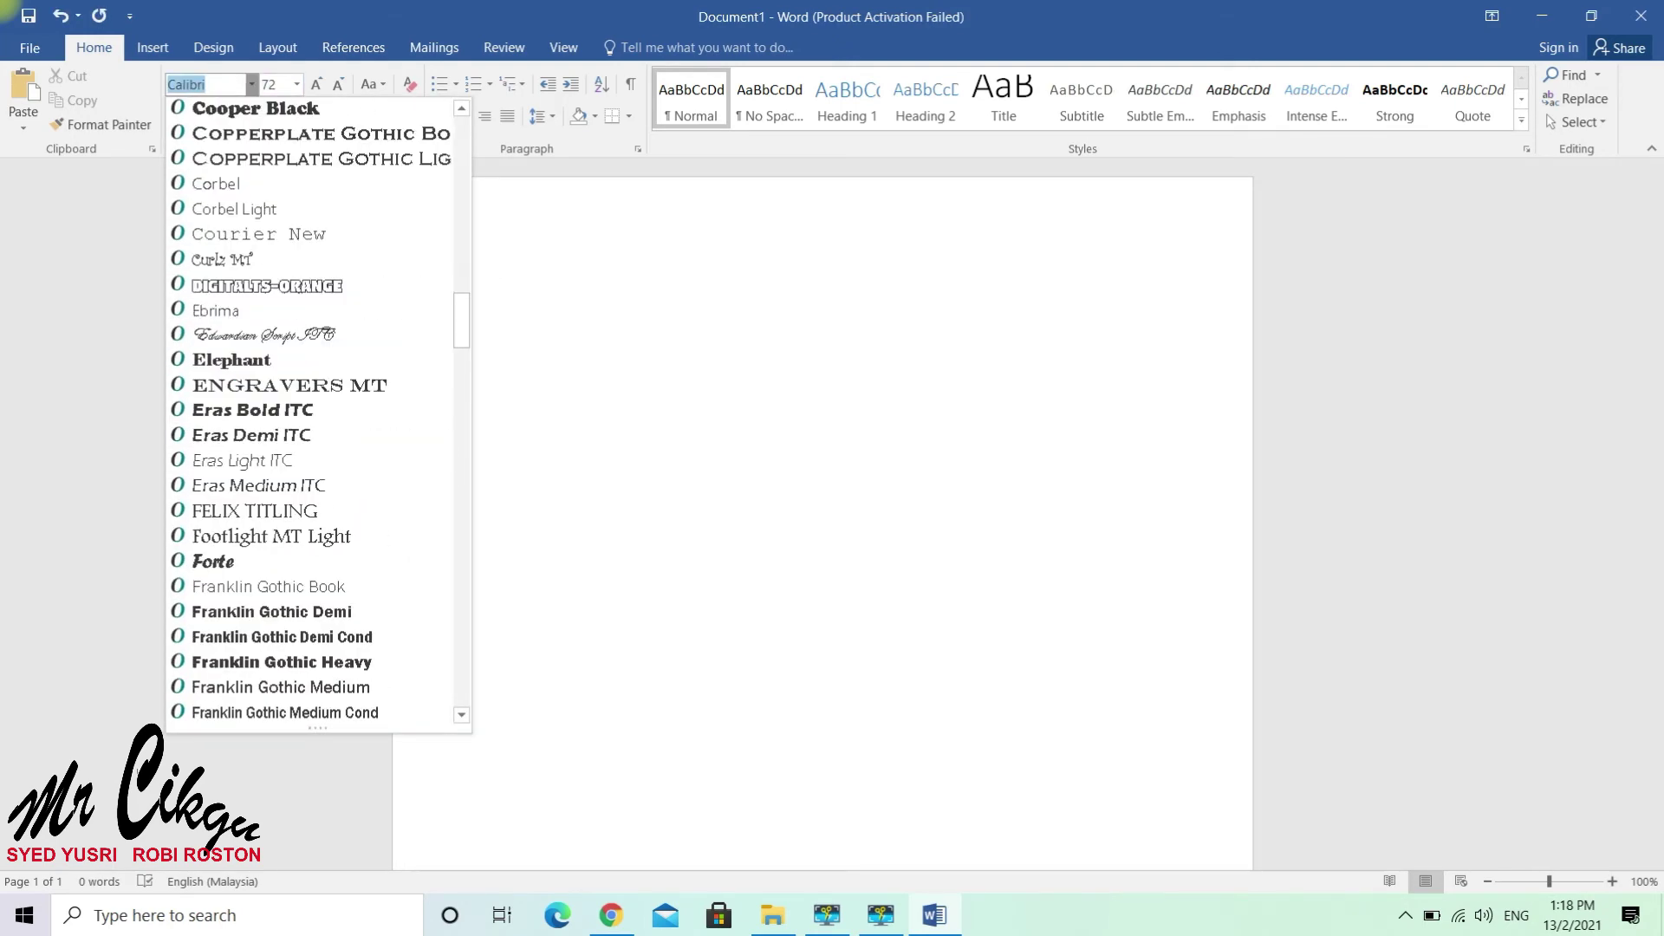
pyautogui.scroll(-12, 319, 412)
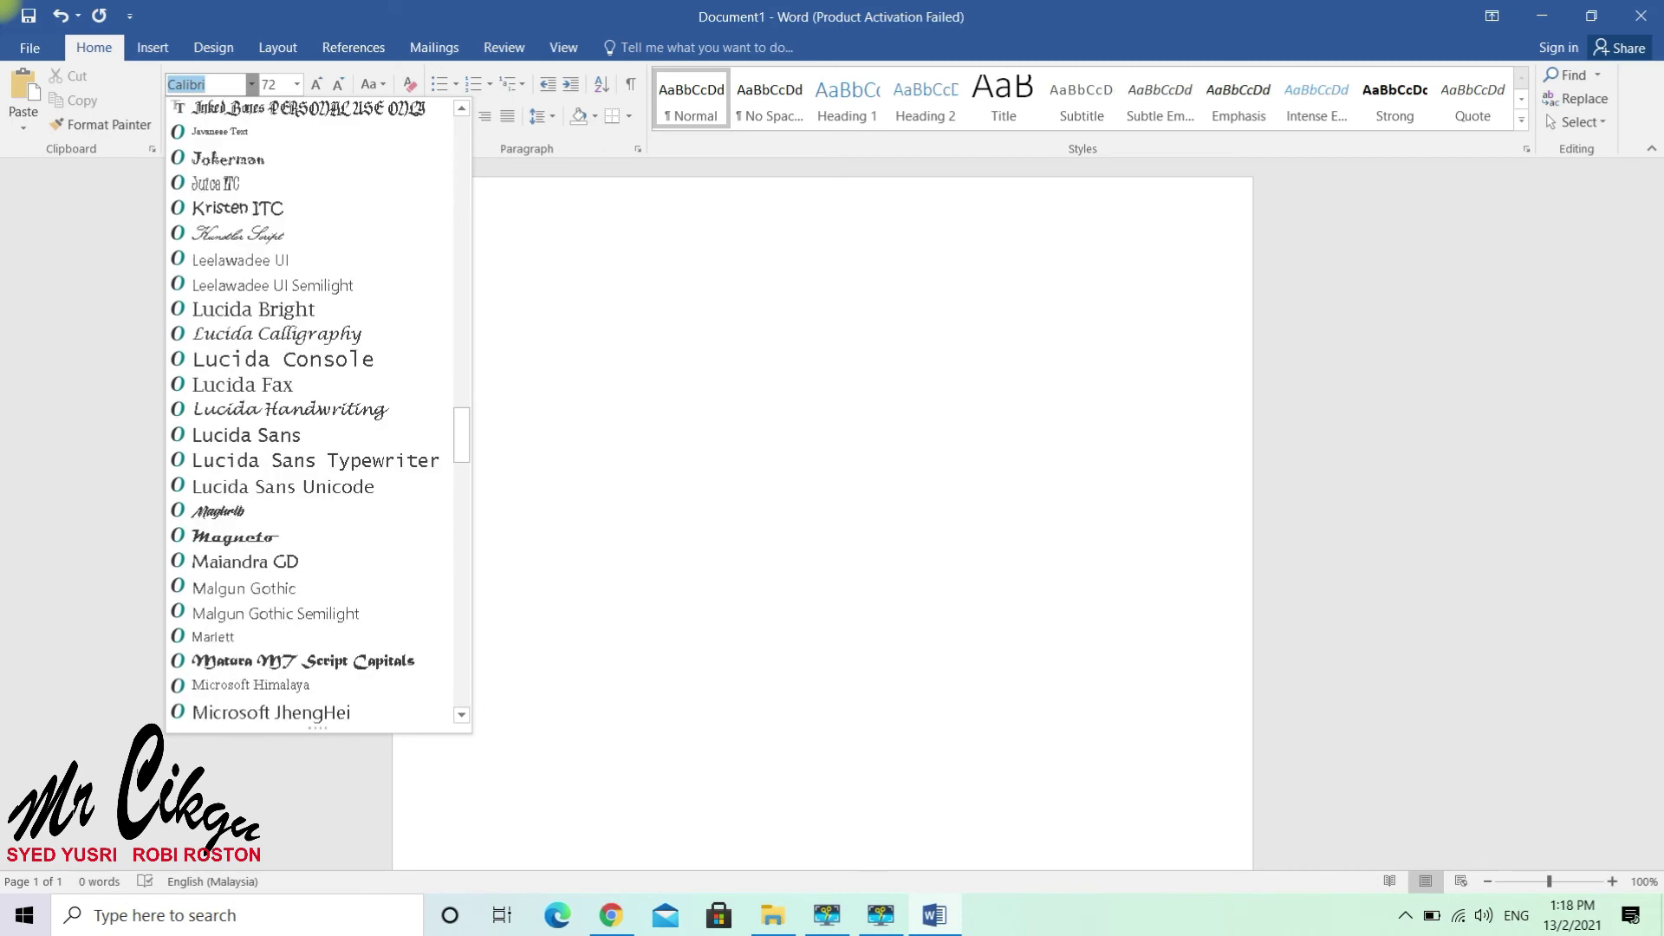
pyautogui.scroll(-6, 312, 412)
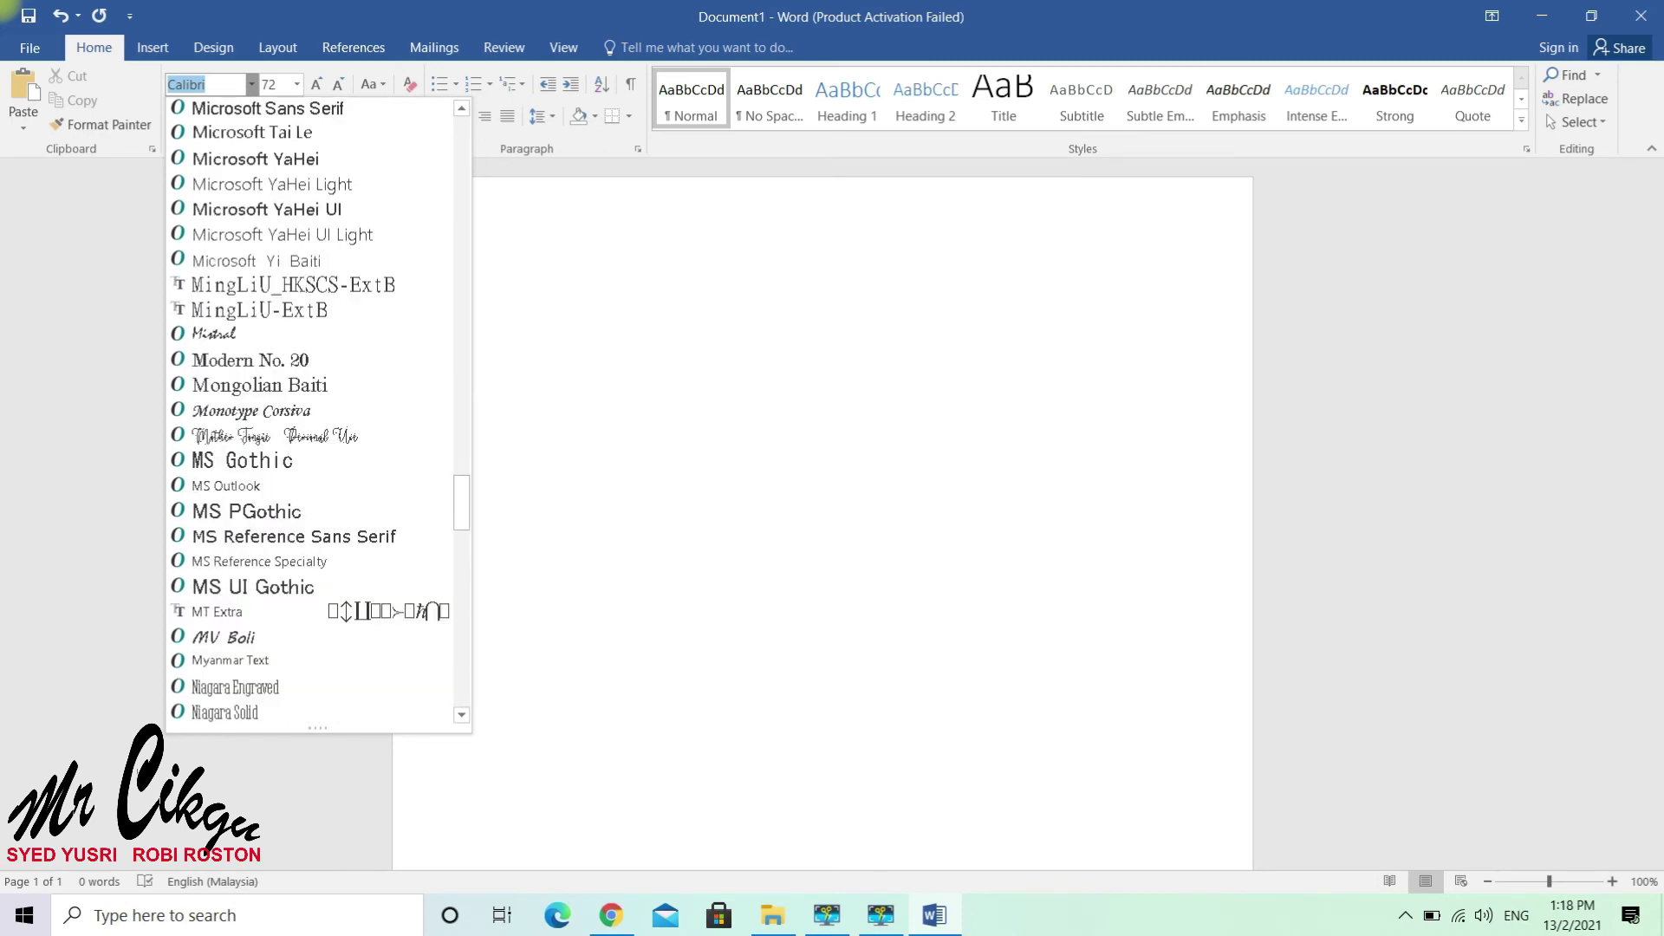
pyautogui.scroll(-7, 312, 520)
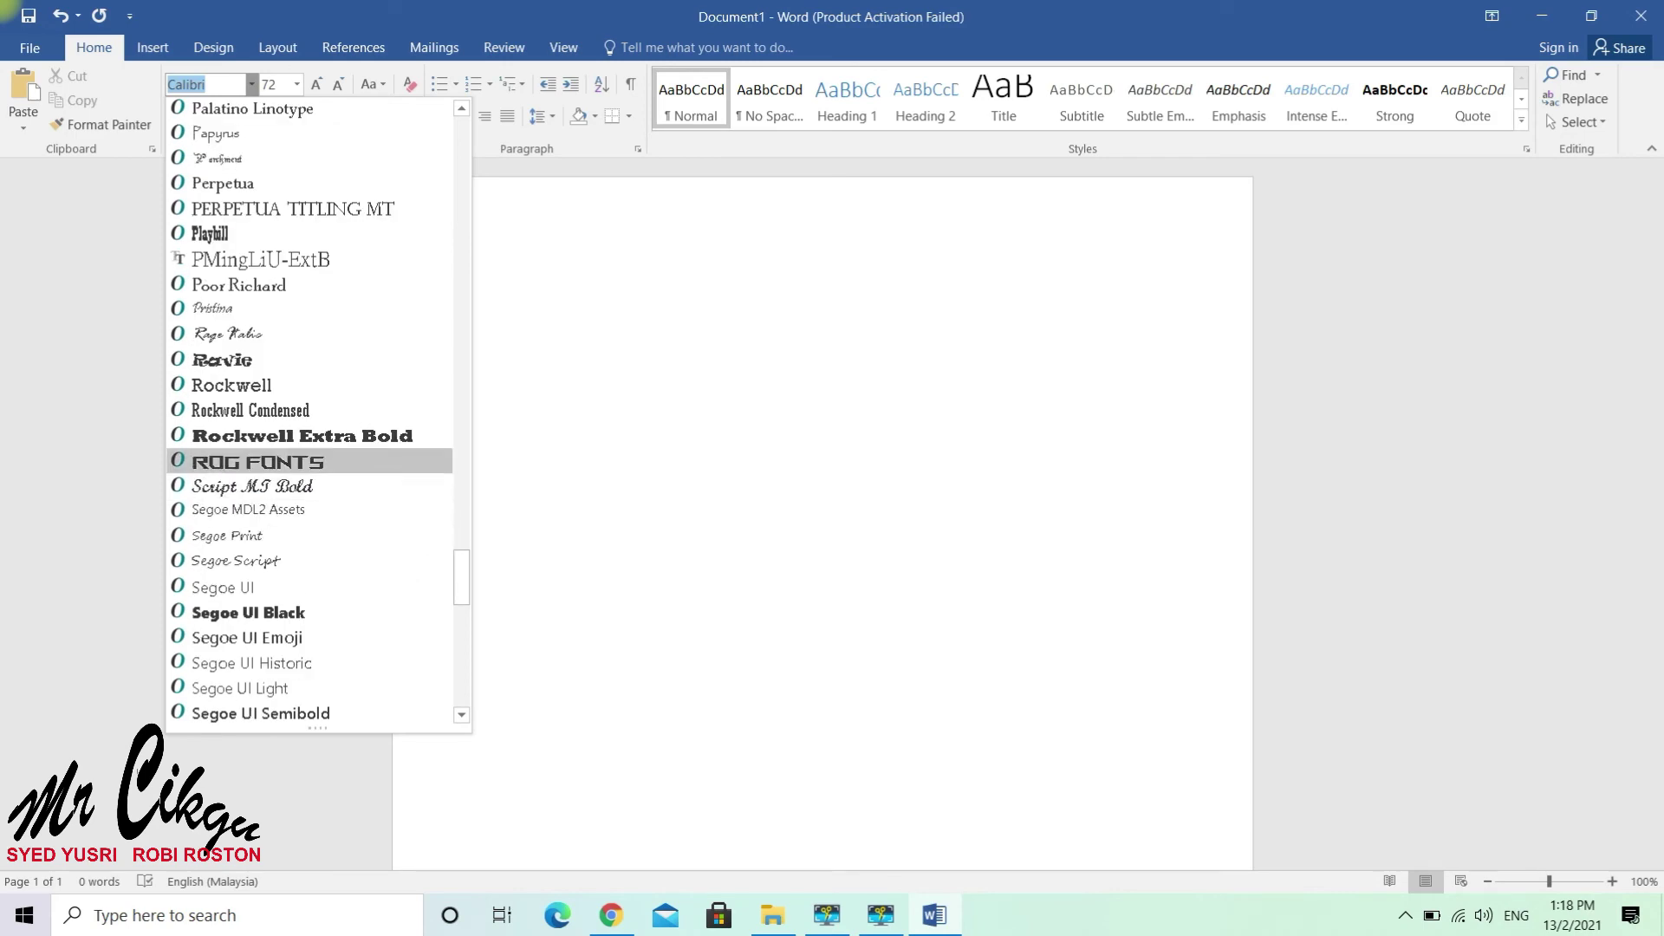
pyautogui.scroll(-4, 312, 461)
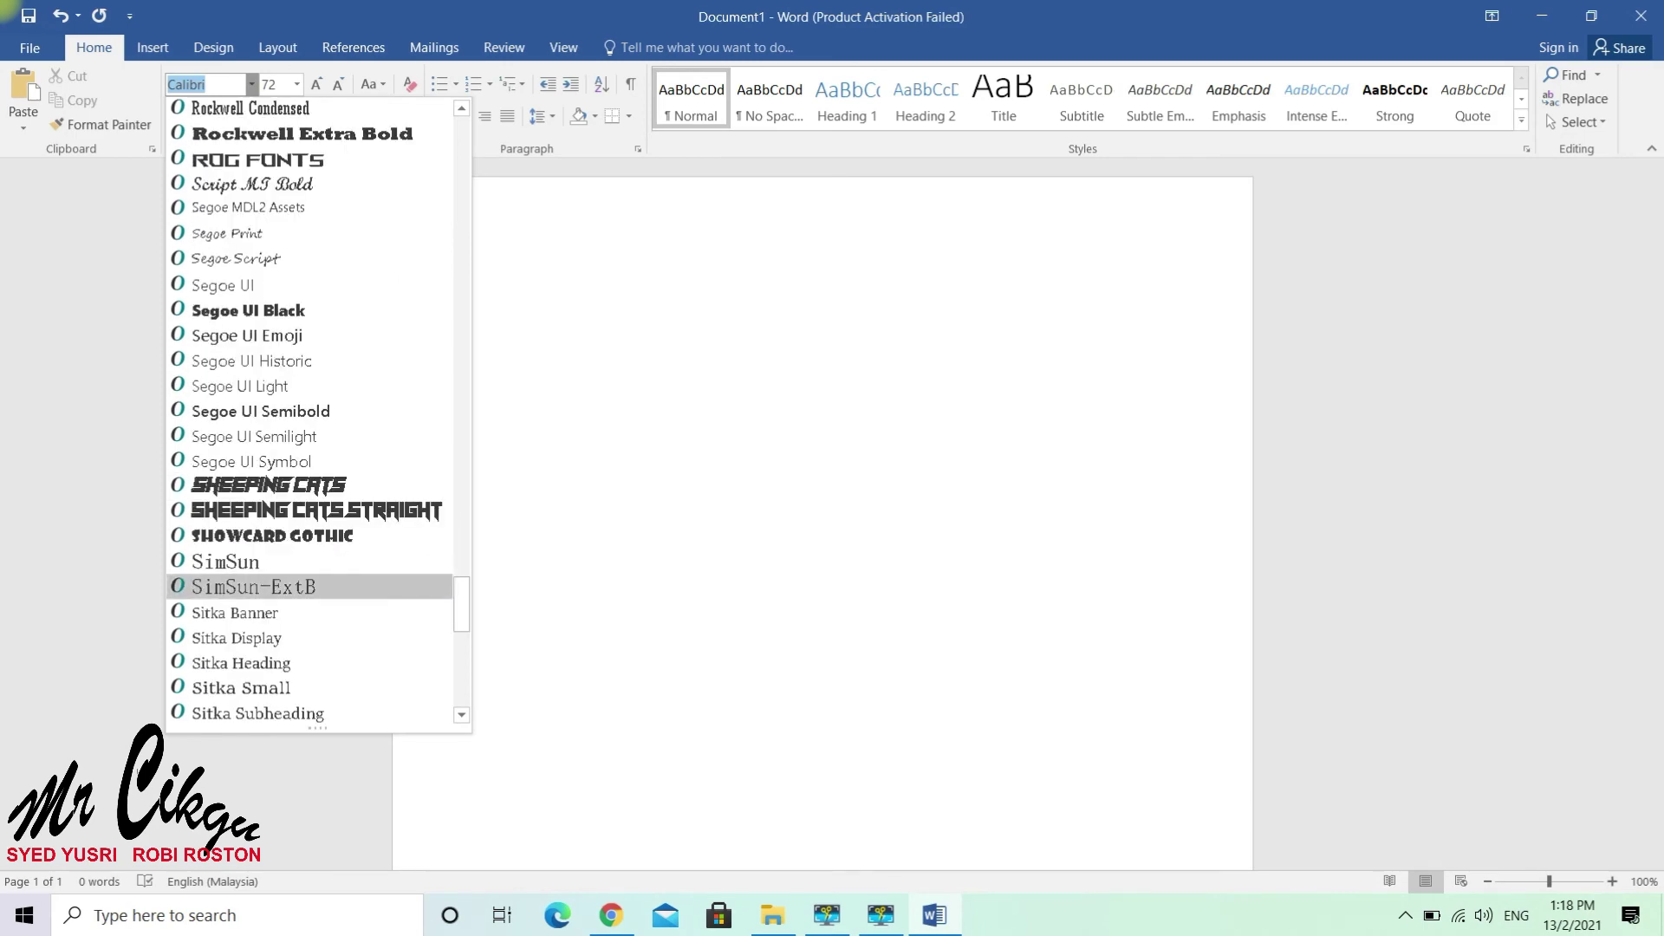
pyautogui.scroll(-2, 312, 587)
pyautogui.scroll(-2, 312, 416)
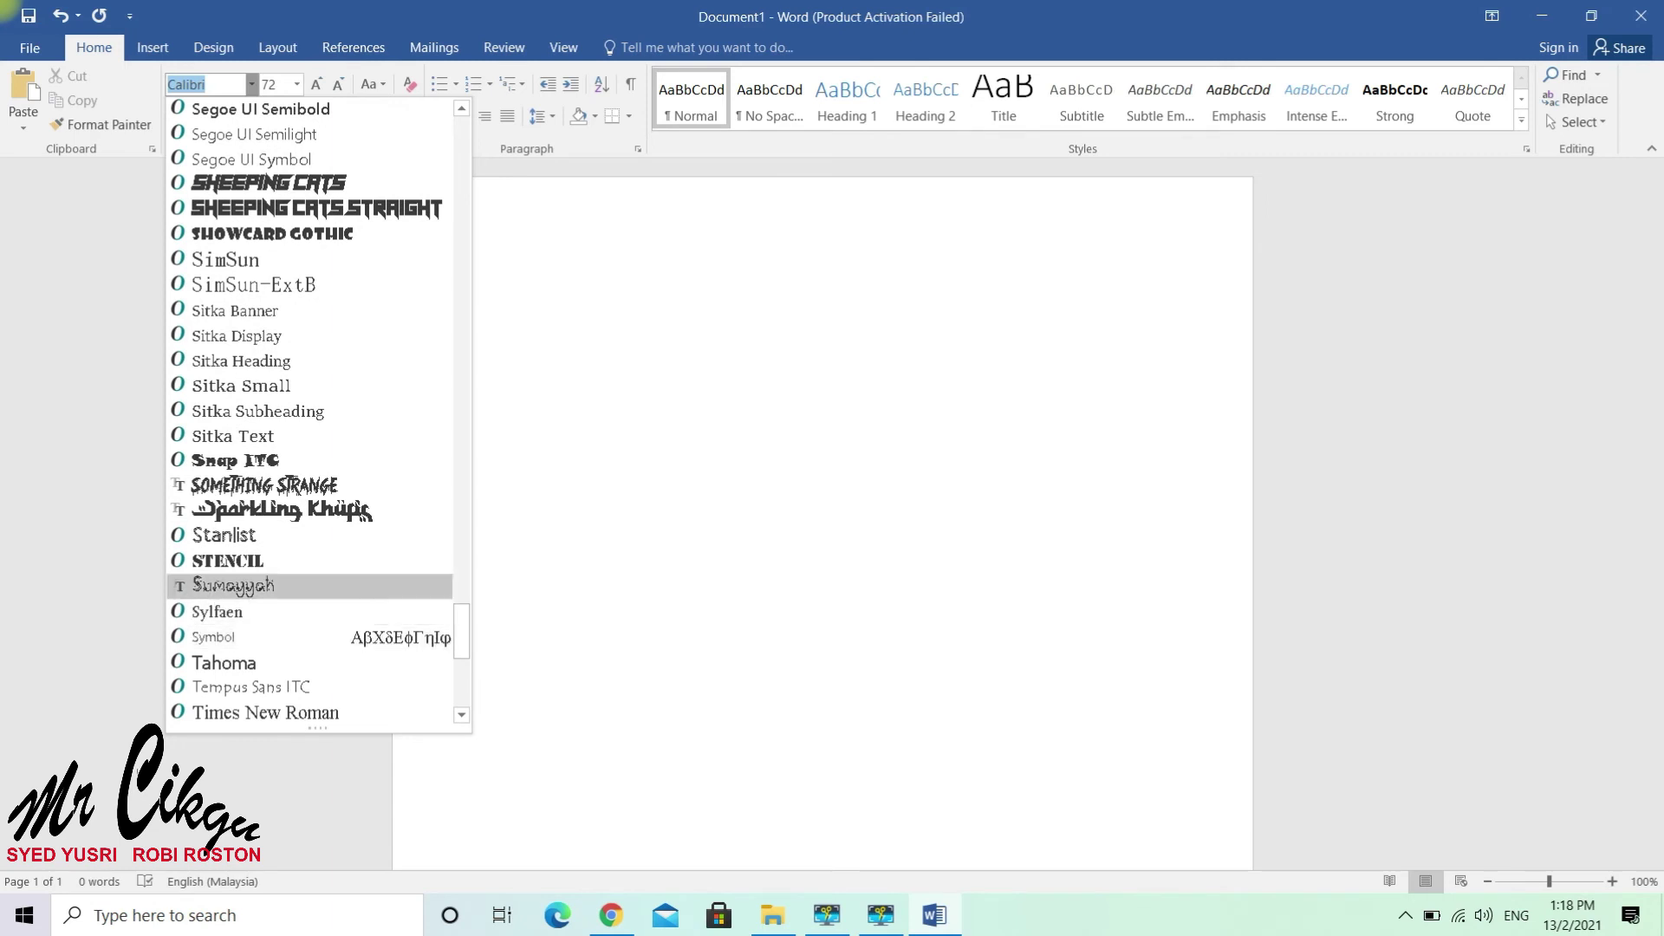
pyautogui.click(232, 586)
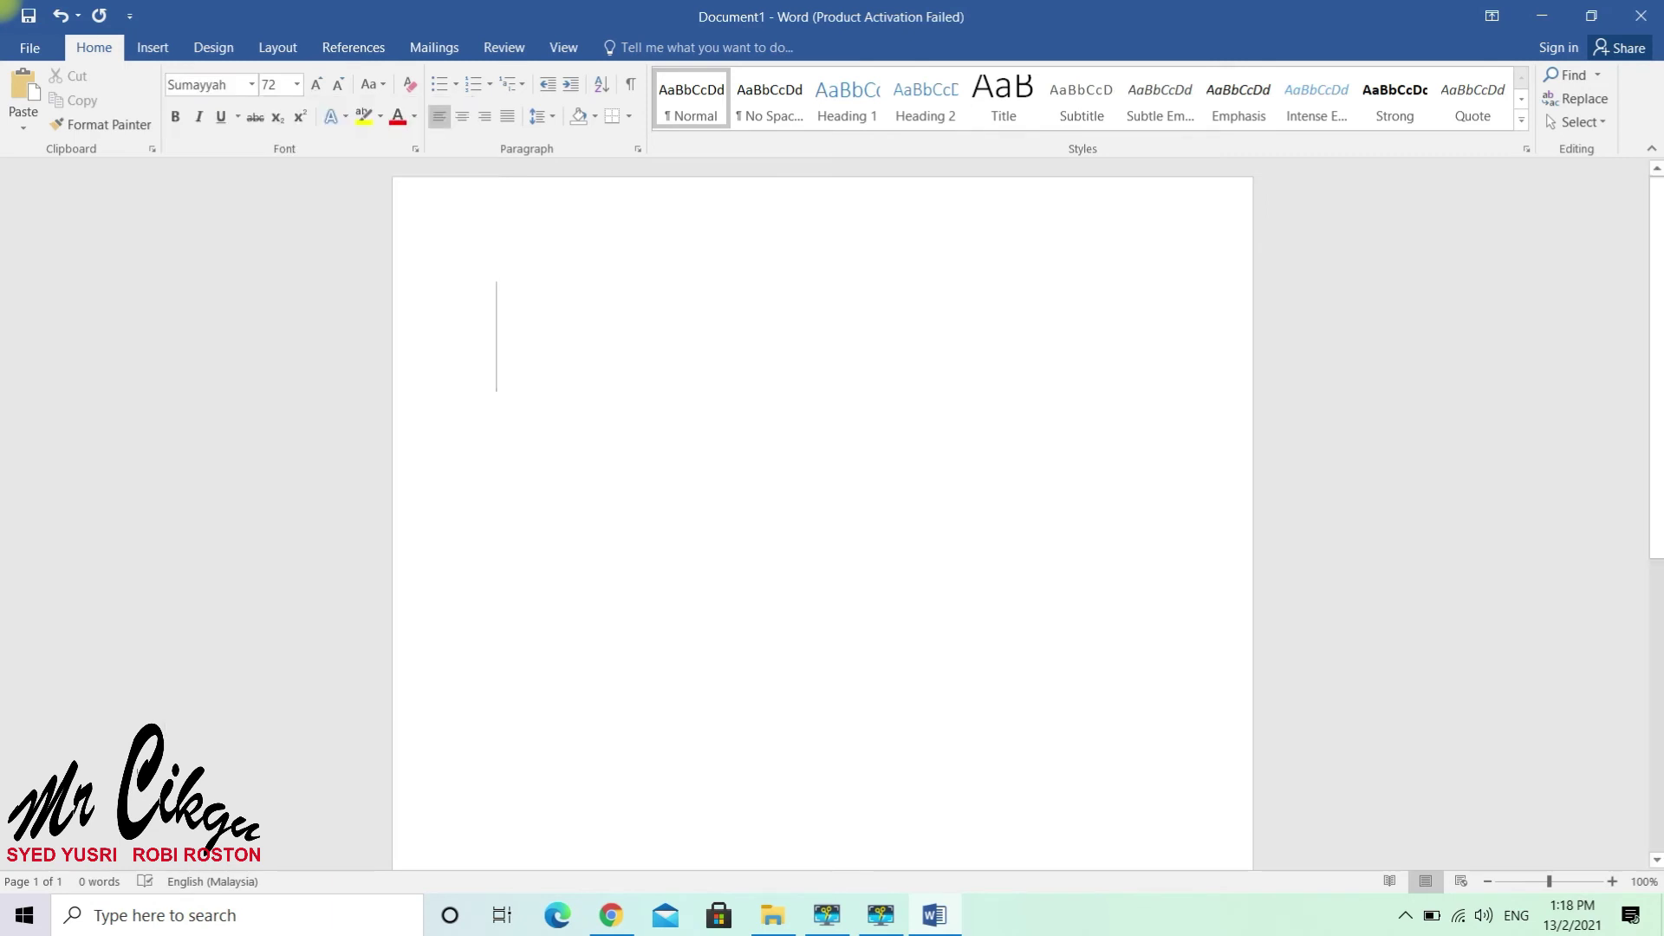
# Write the sample text "Negara malaysia" on the first line of the document.
pyautogui.write('n')
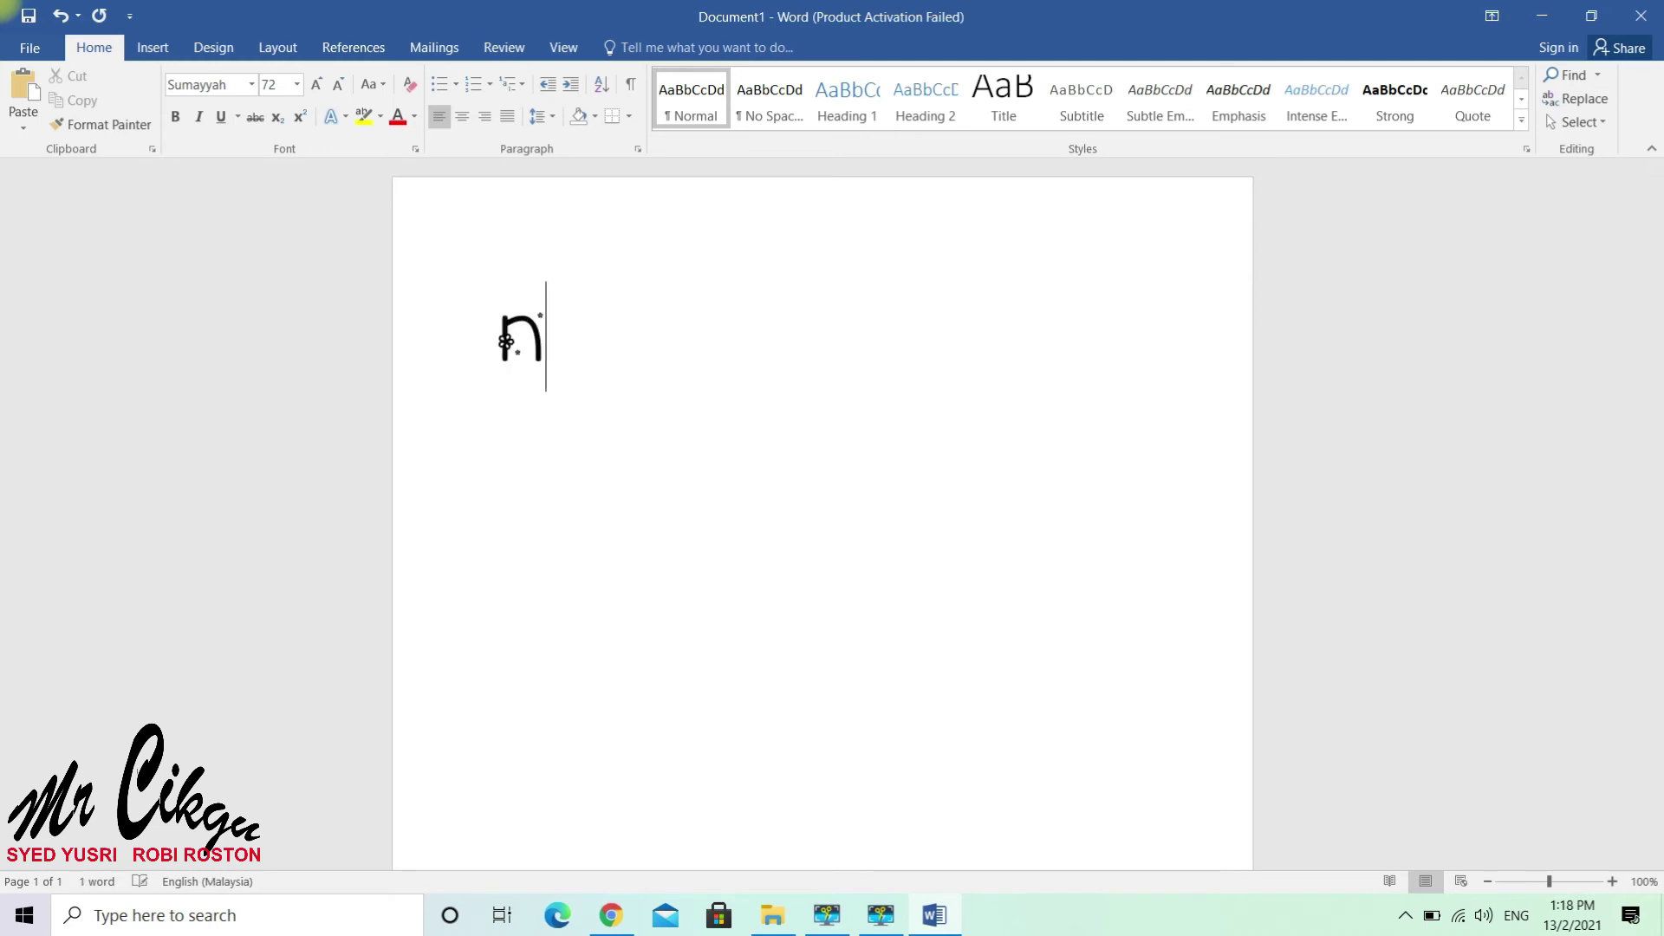
pyautogui.write('egara')
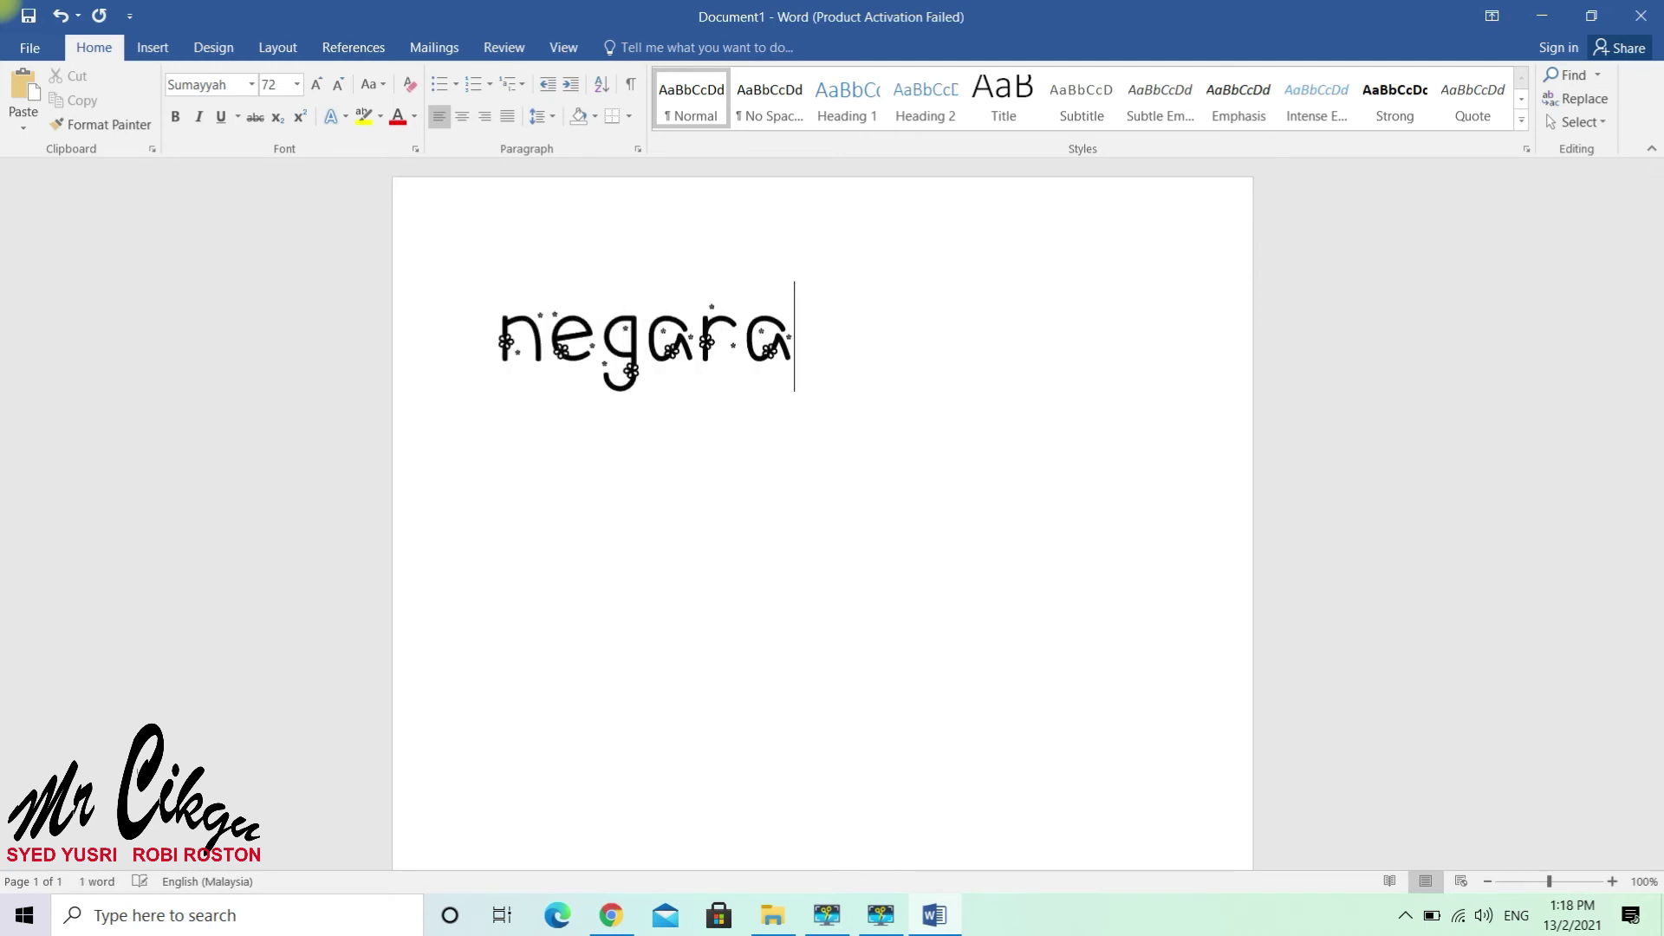
pyautogui.write(' mala')
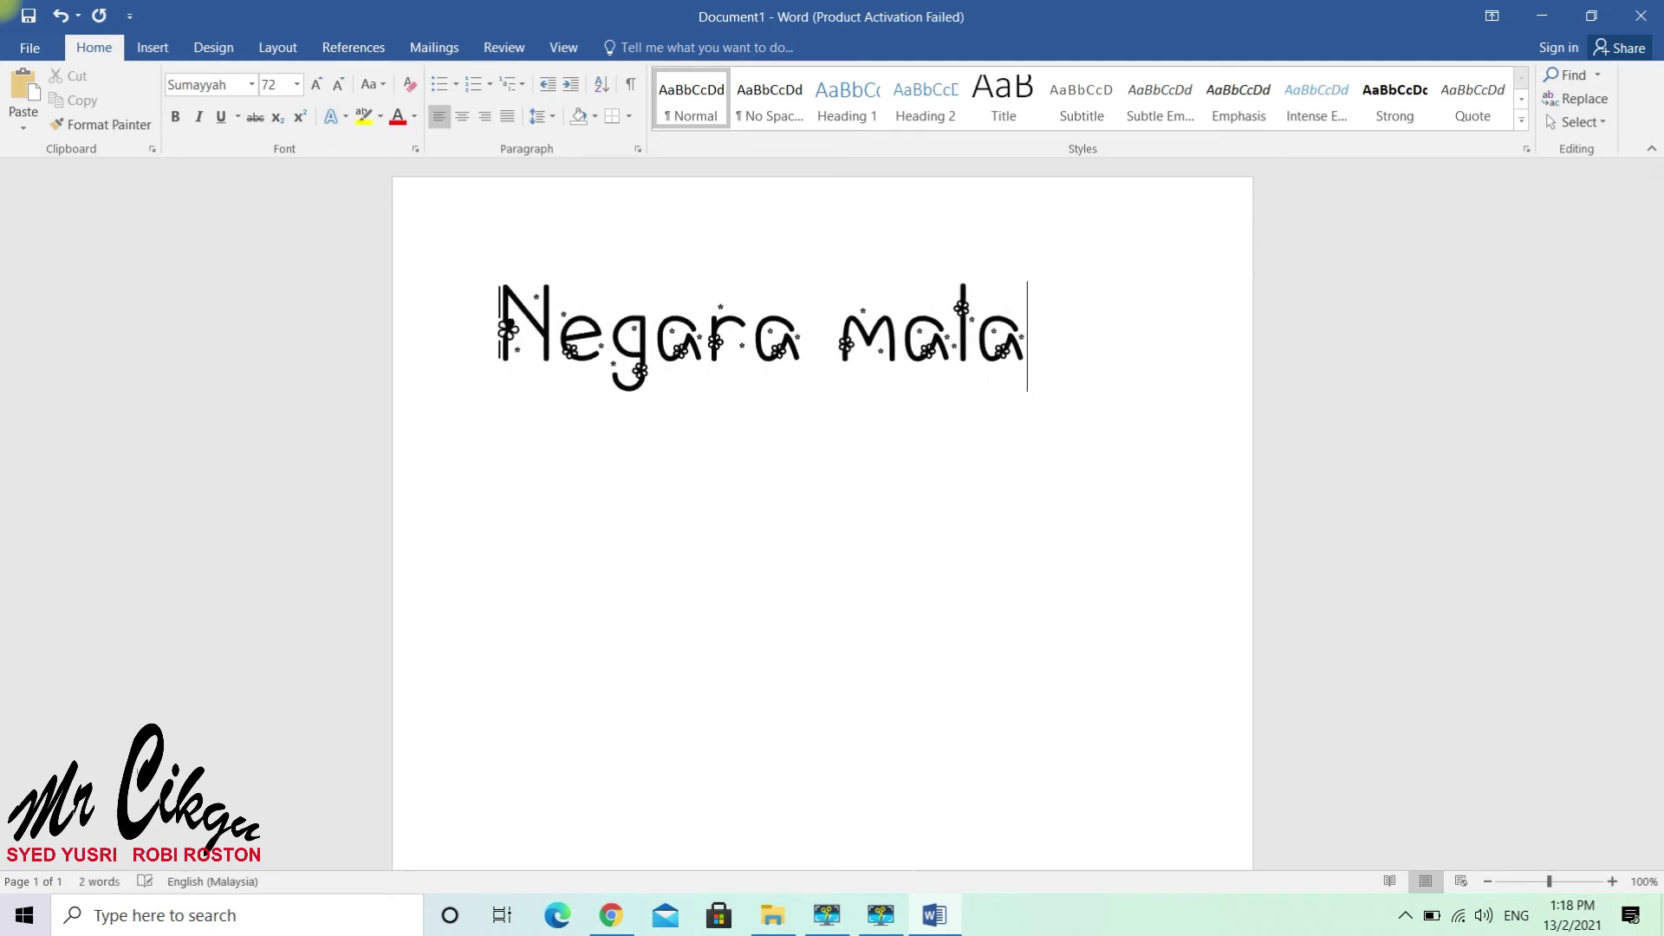
pyautogui.write('ysia')
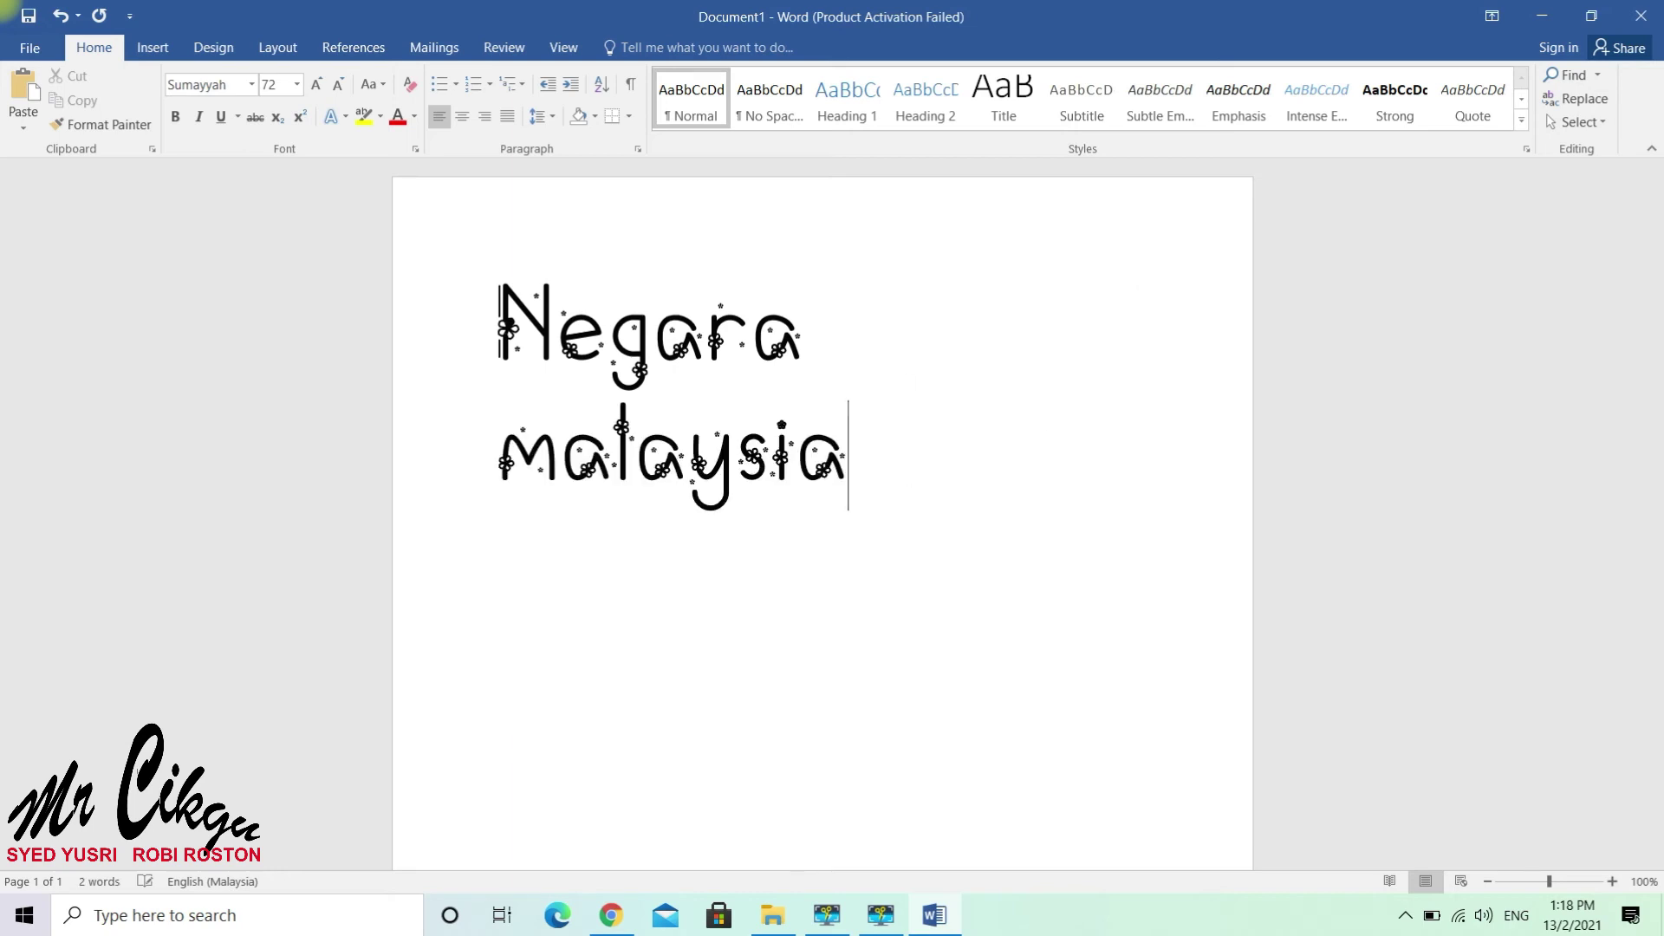
# Set the size of all the text to 48 and start a new line below it.
pyautogui.hotkey('ctrl', 'a')
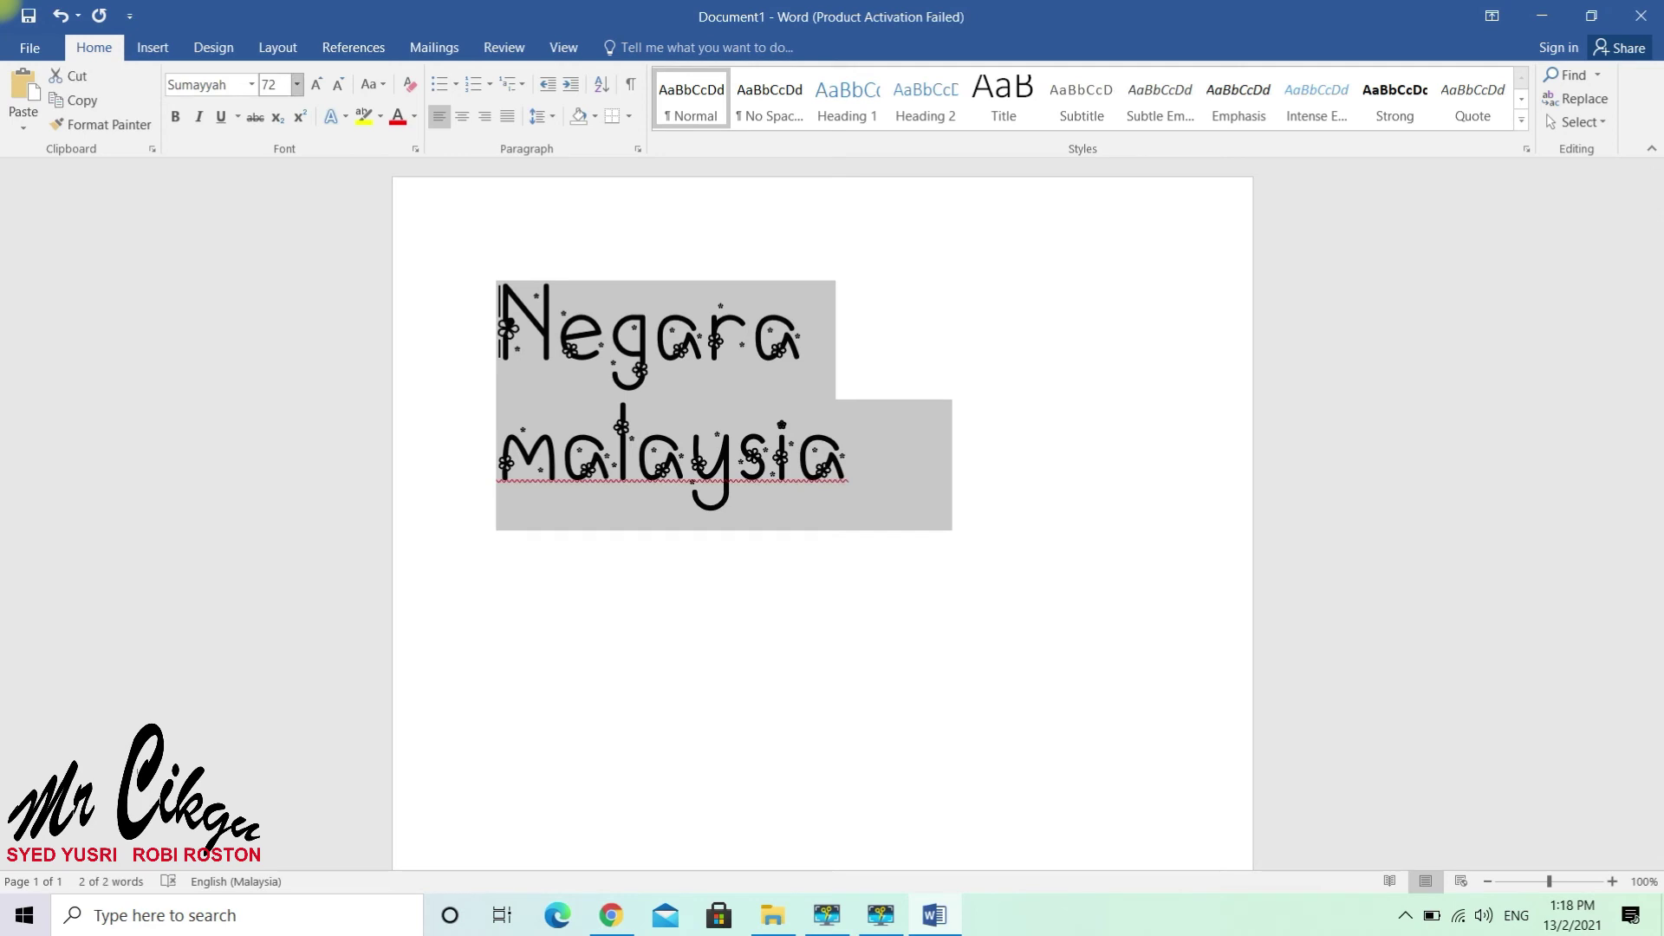
pyautogui.click(296, 84)
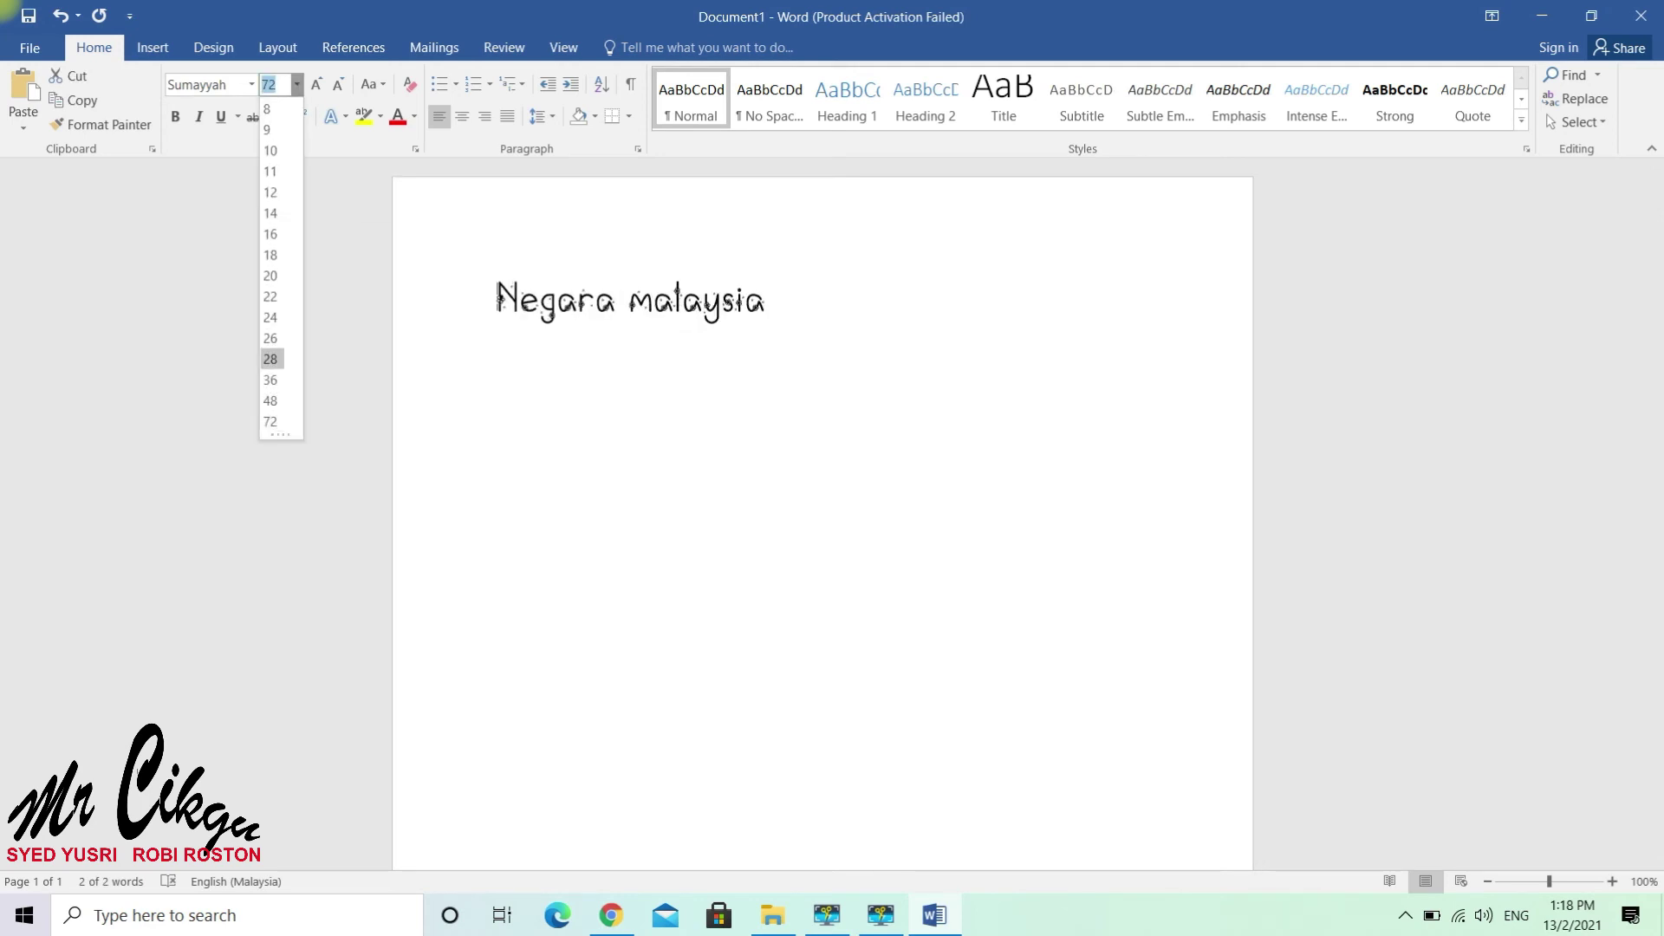
pyautogui.click(270, 400)
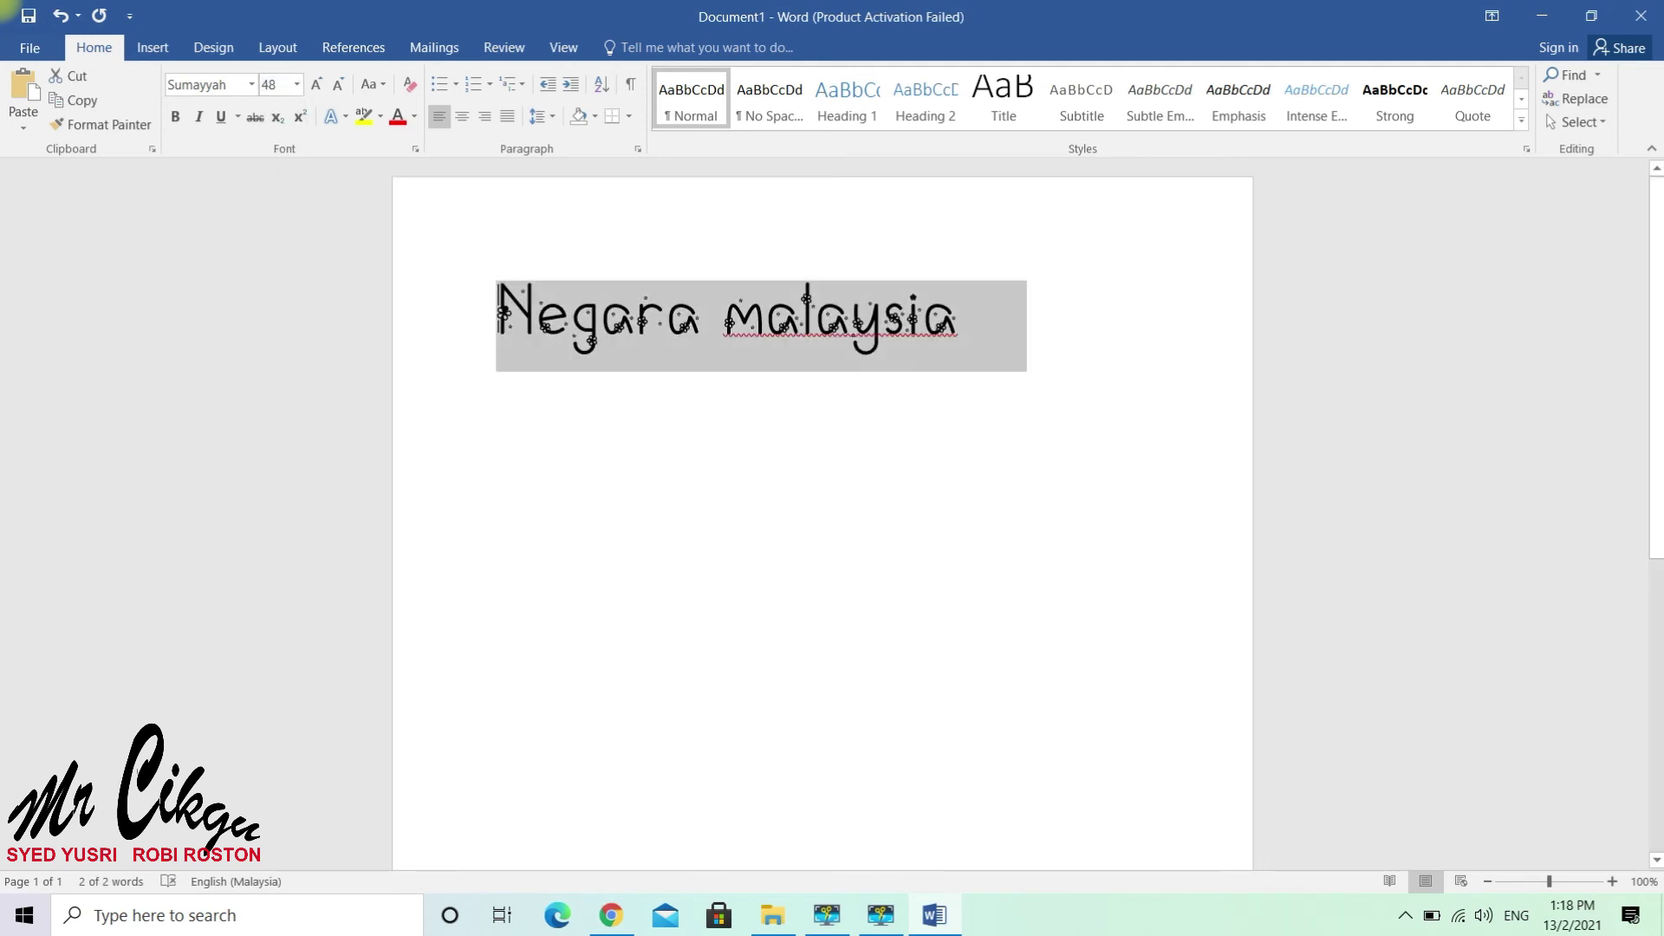
pyautogui.click(958, 319)
pyautogui.press('Return')
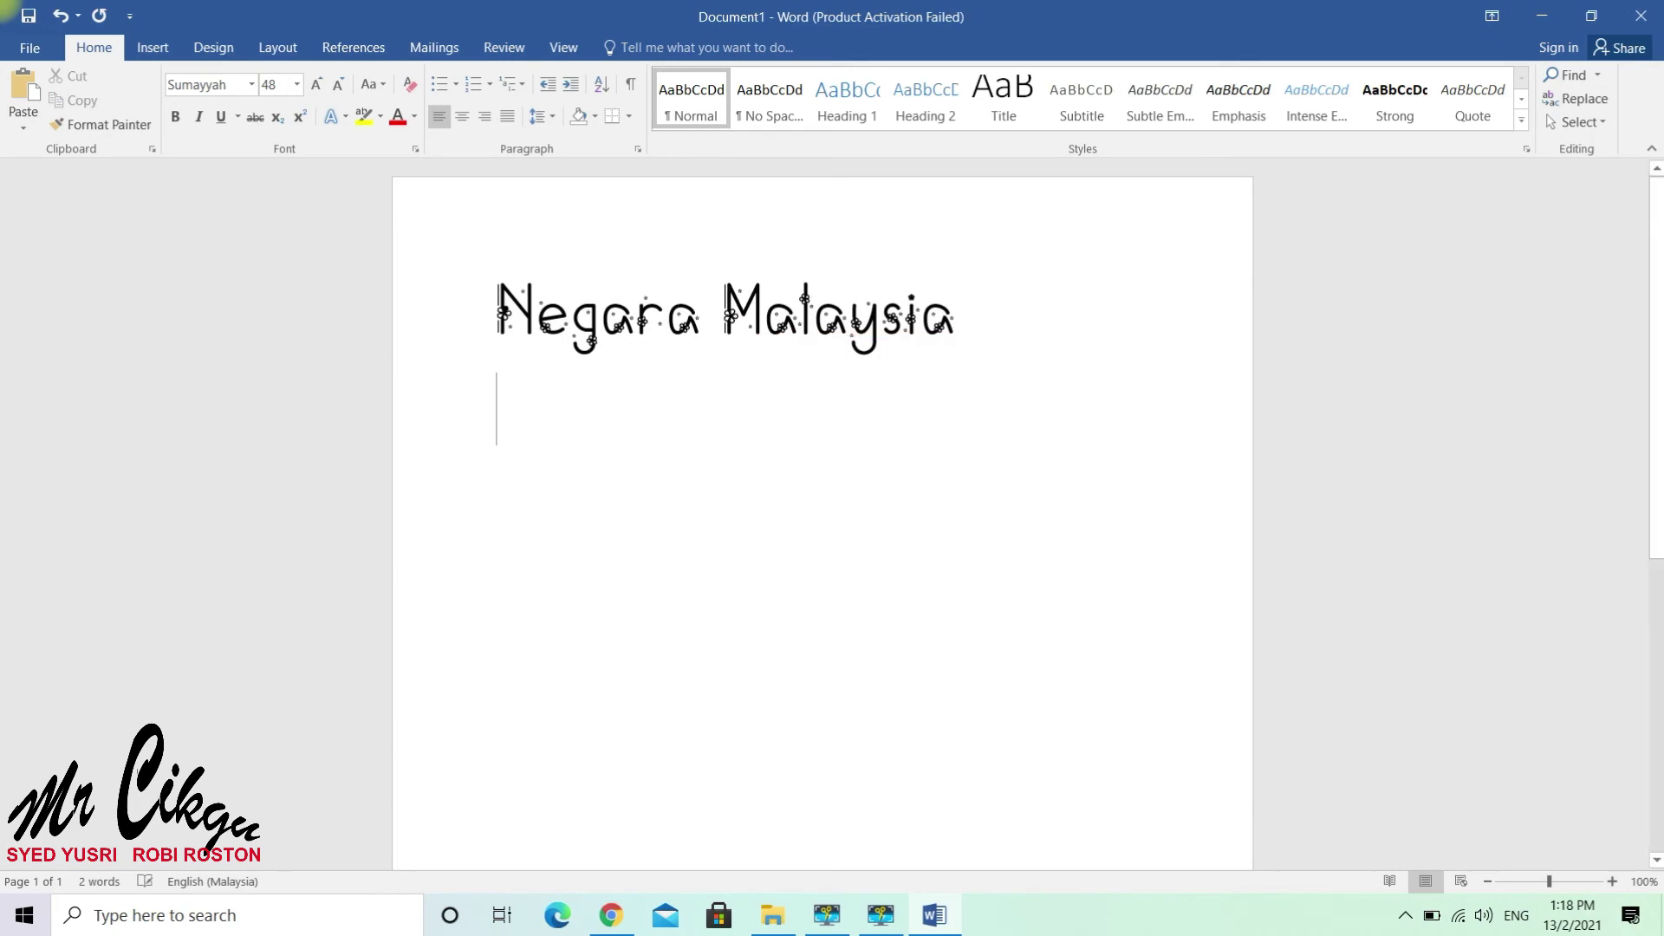
# Set the font of the empty second line to Stanlist.
pyautogui.click(252, 84)
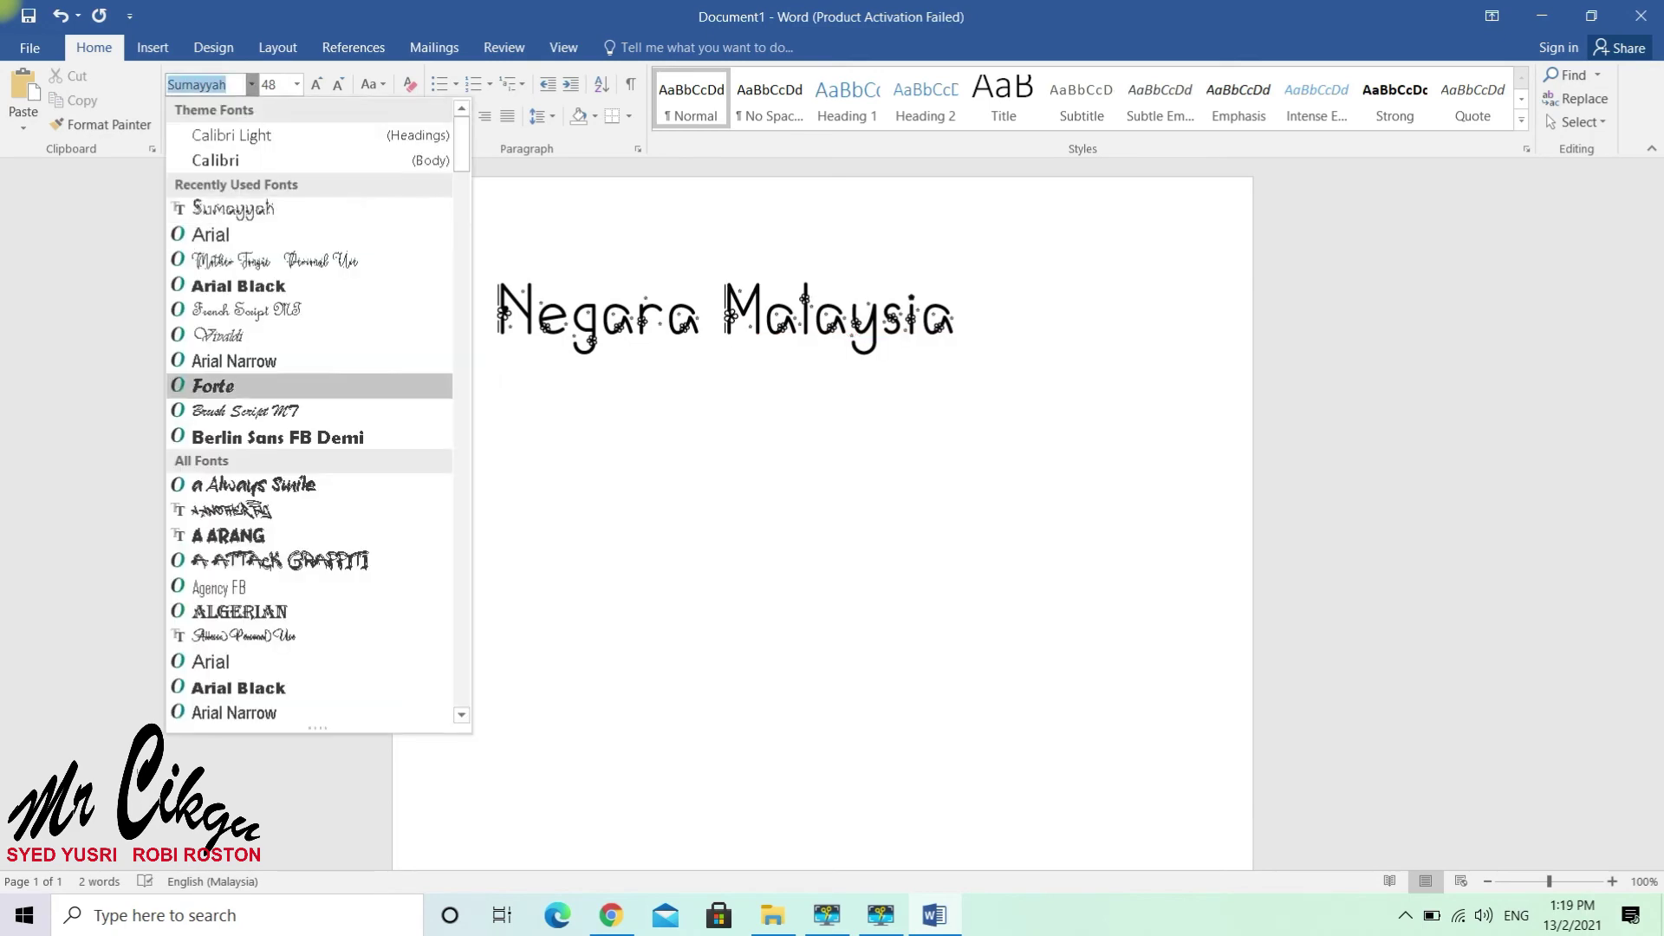
pyautogui.scroll(-20, 310, 572)
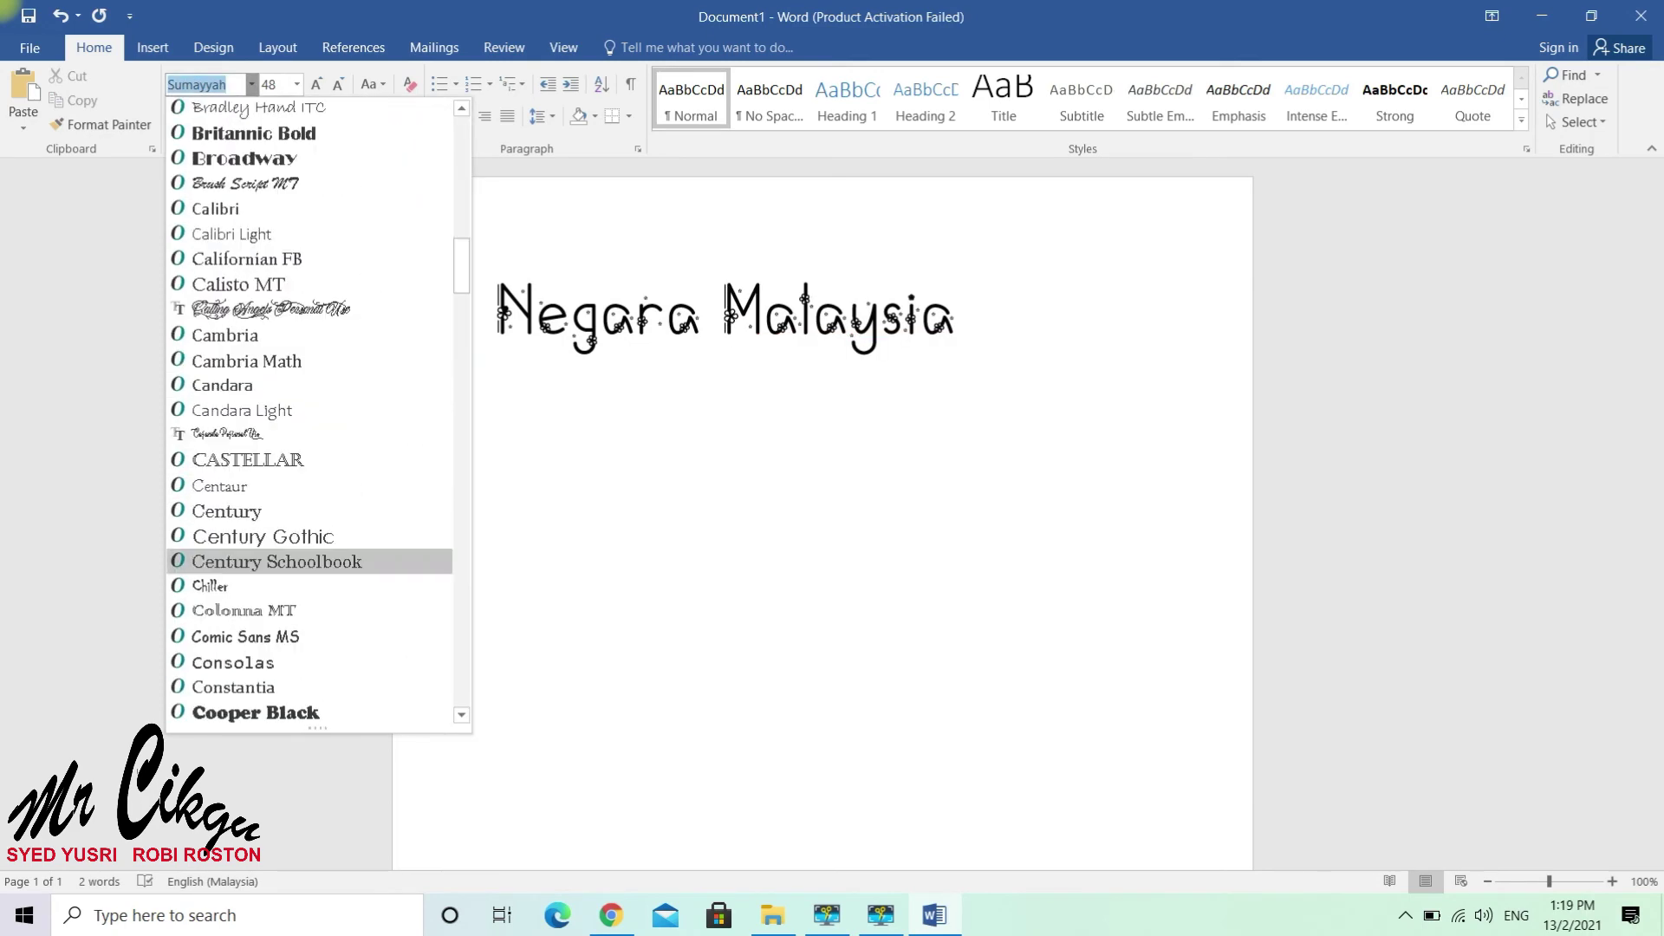
pyautogui.scroll(-15, 310, 561)
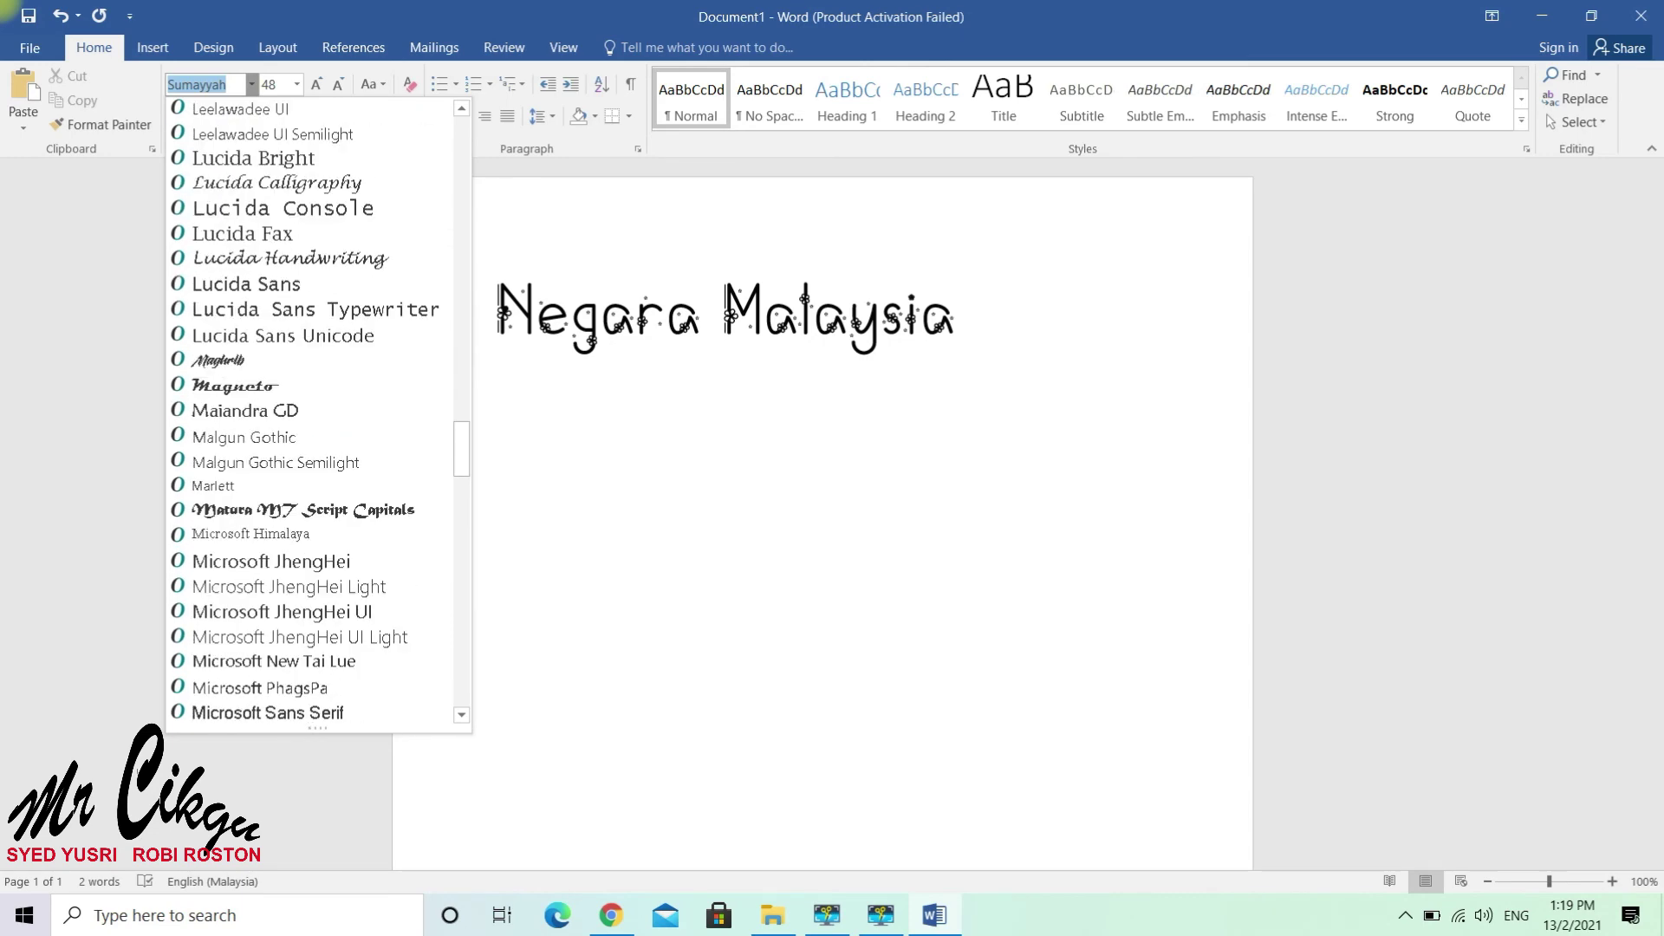
pyautogui.scroll(7, 309, 561)
pyautogui.scroll(5, 309, 434)
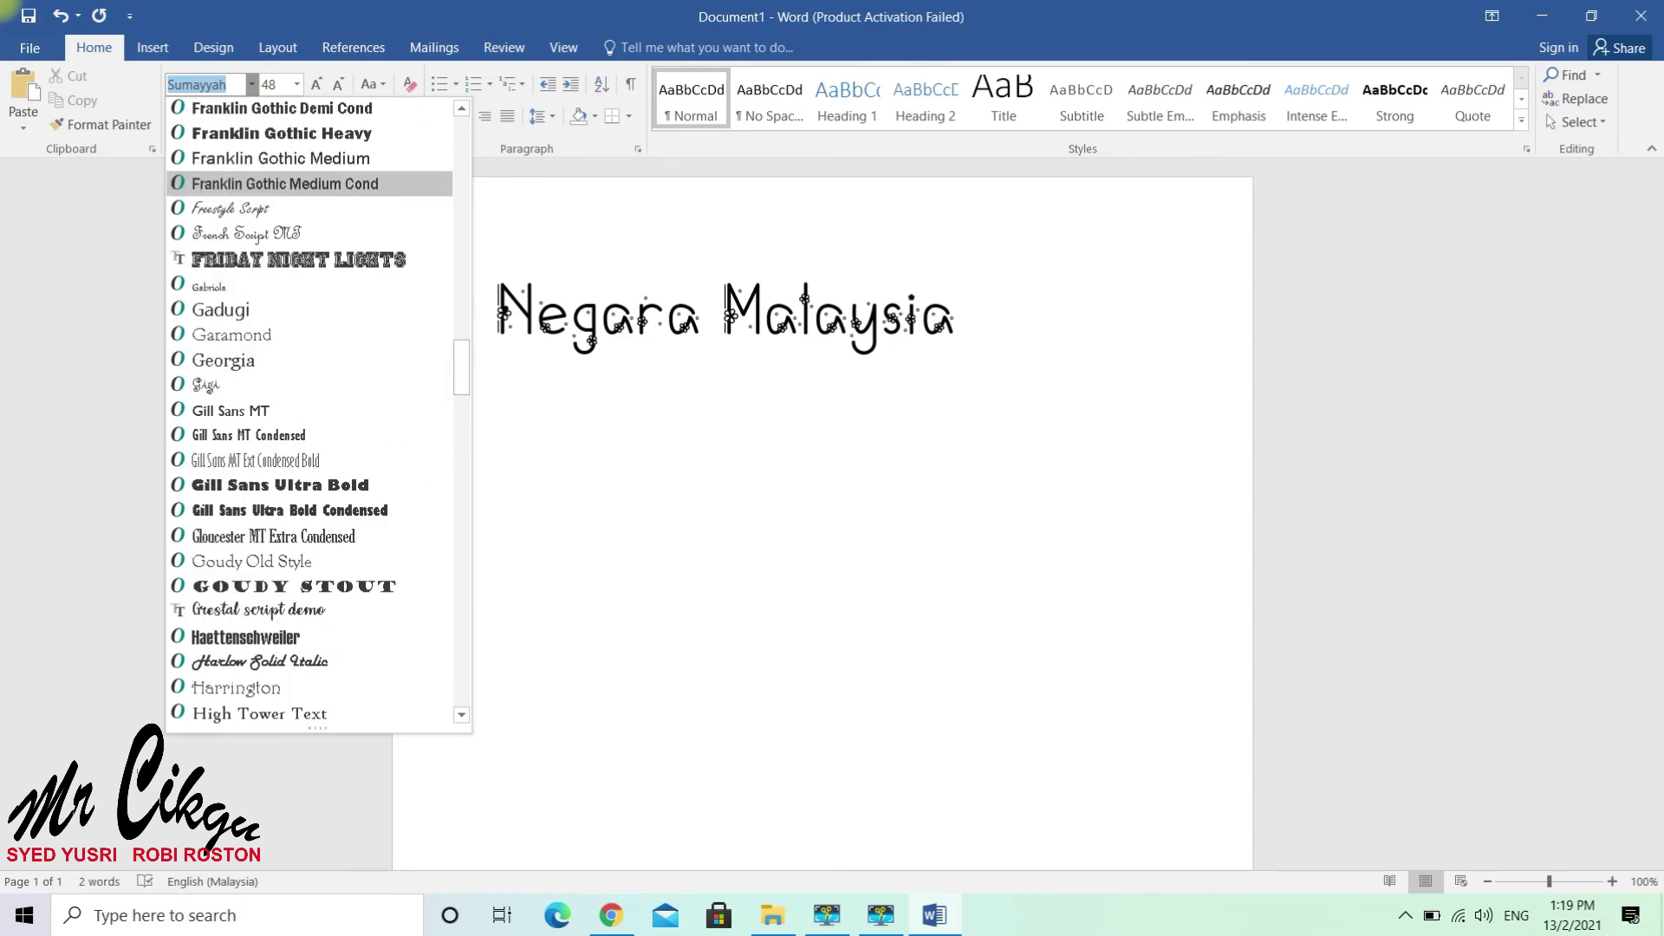
pyautogui.scroll(-20, 310, 434)
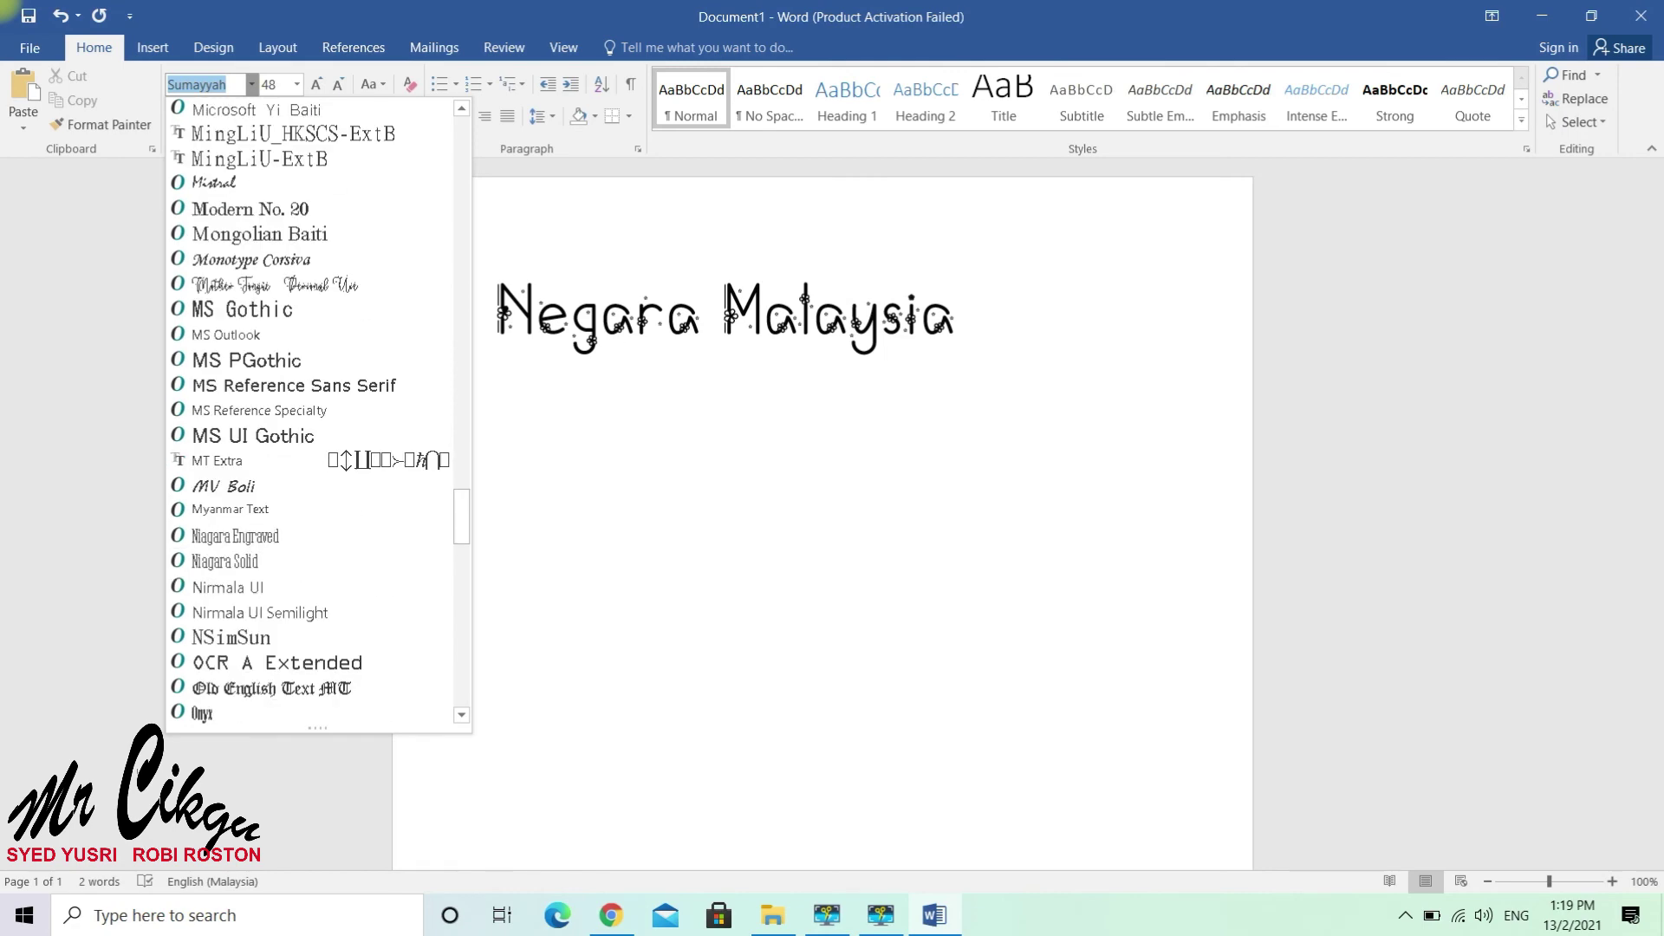
pyautogui.scroll(-4, 309, 536)
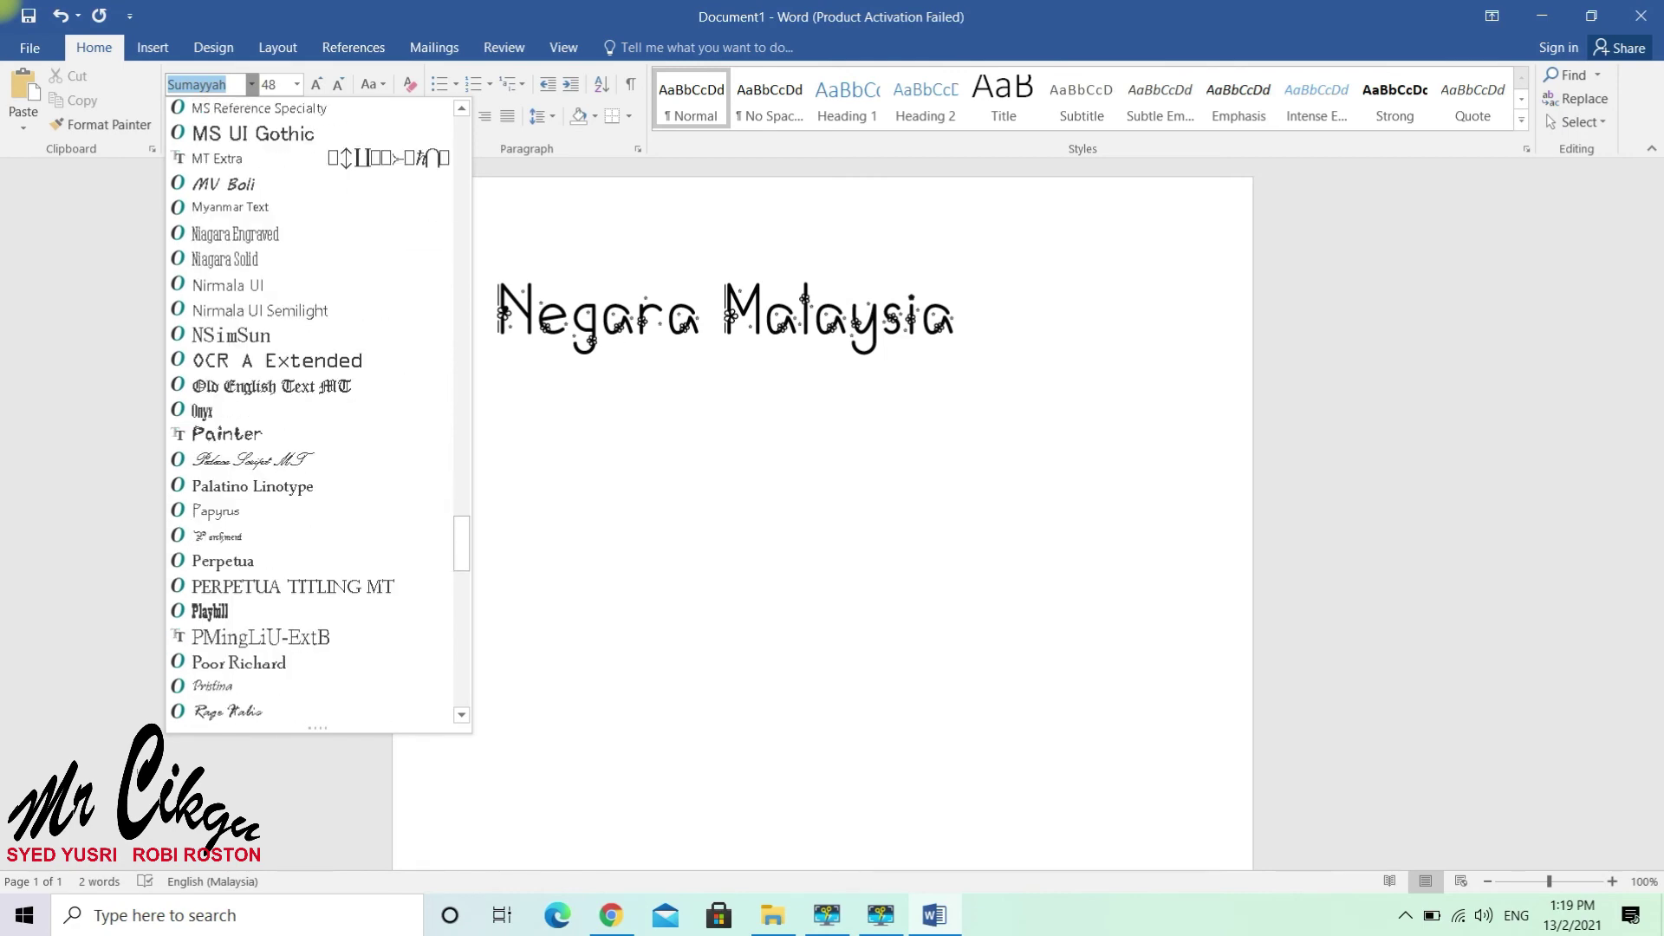
pyautogui.scroll(-12, 310, 536)
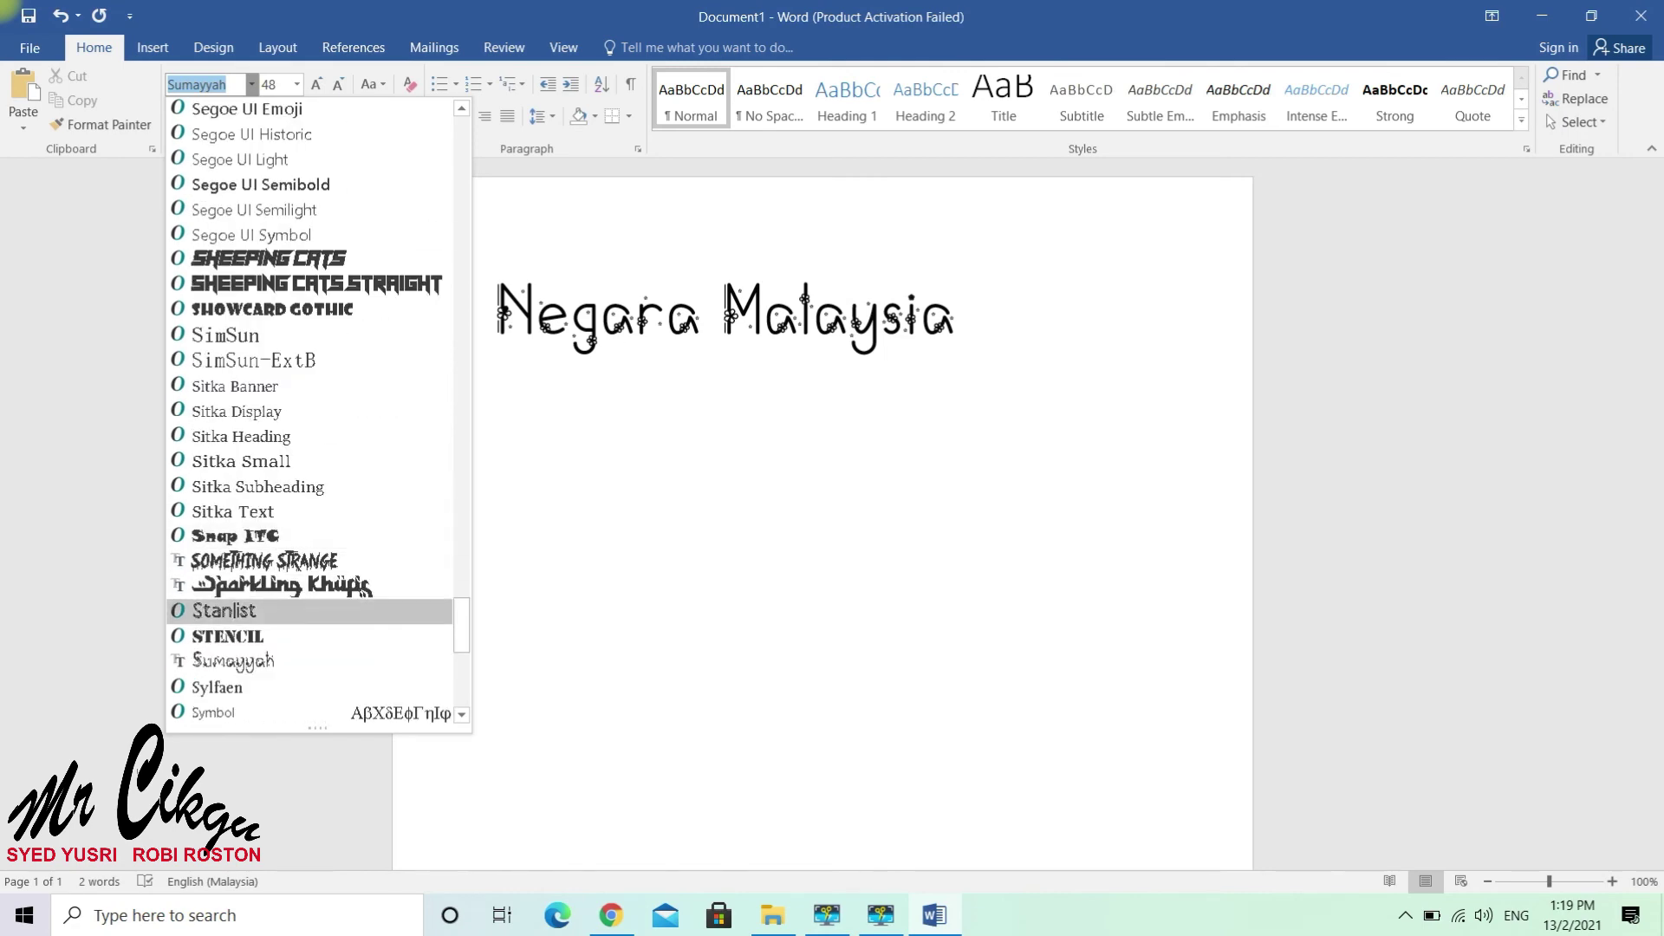
pyautogui.click(260, 611)
# Write "Negara Malaysia" on the second line and start a third line.
pyautogui.write('n')
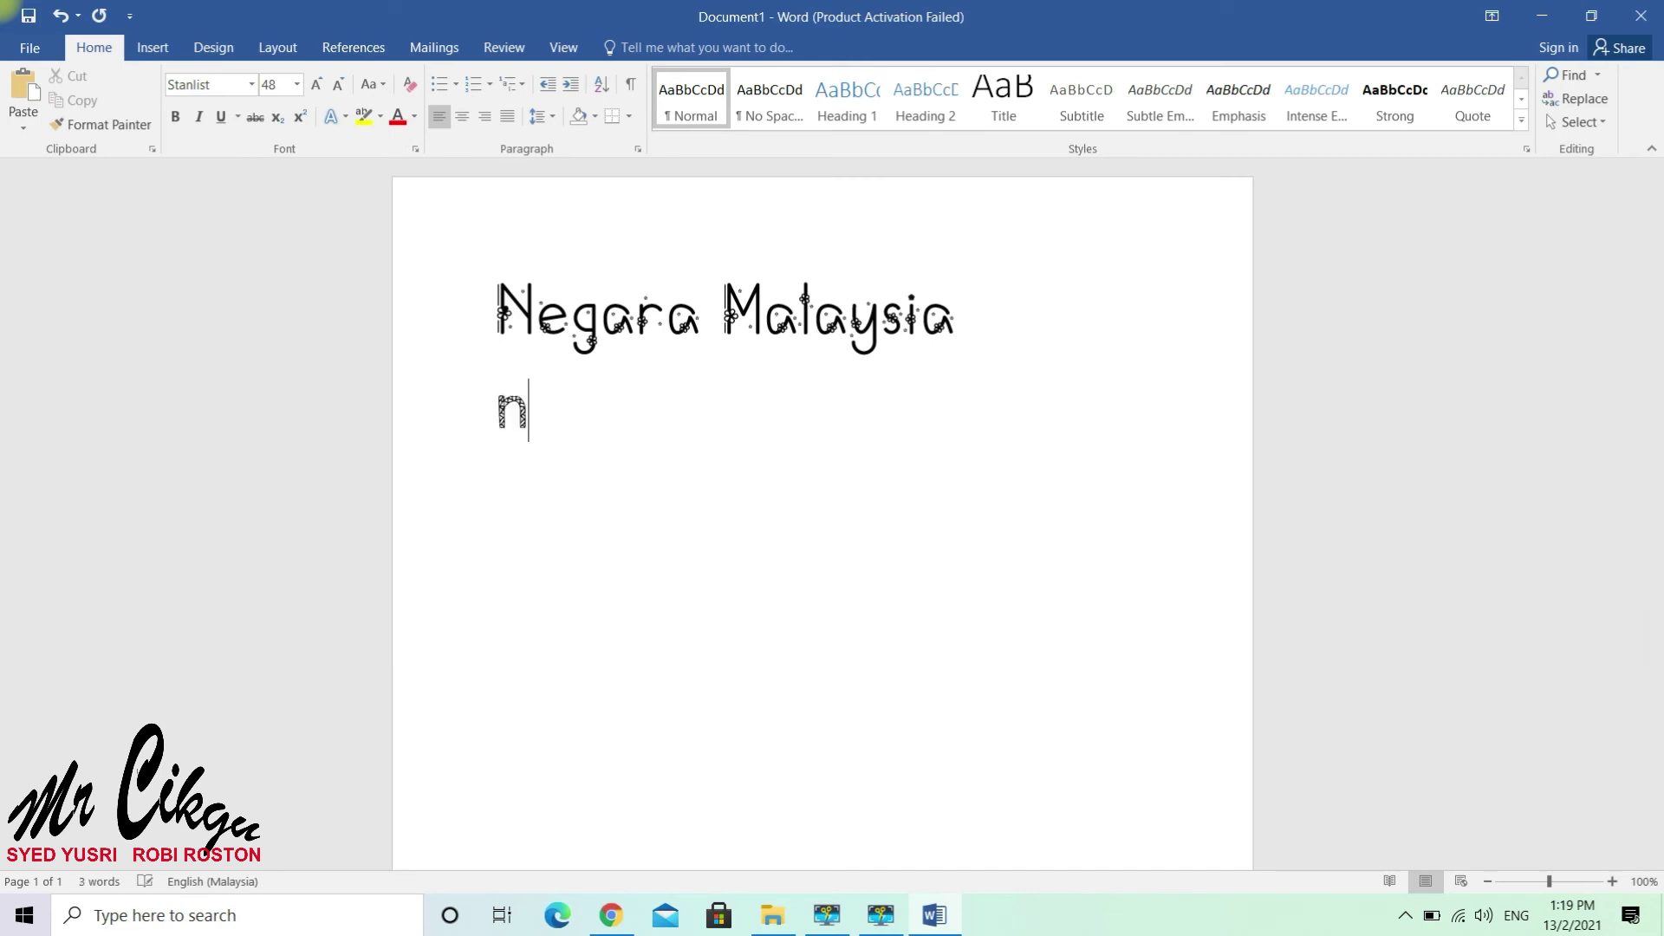
pyautogui.write('egara ')
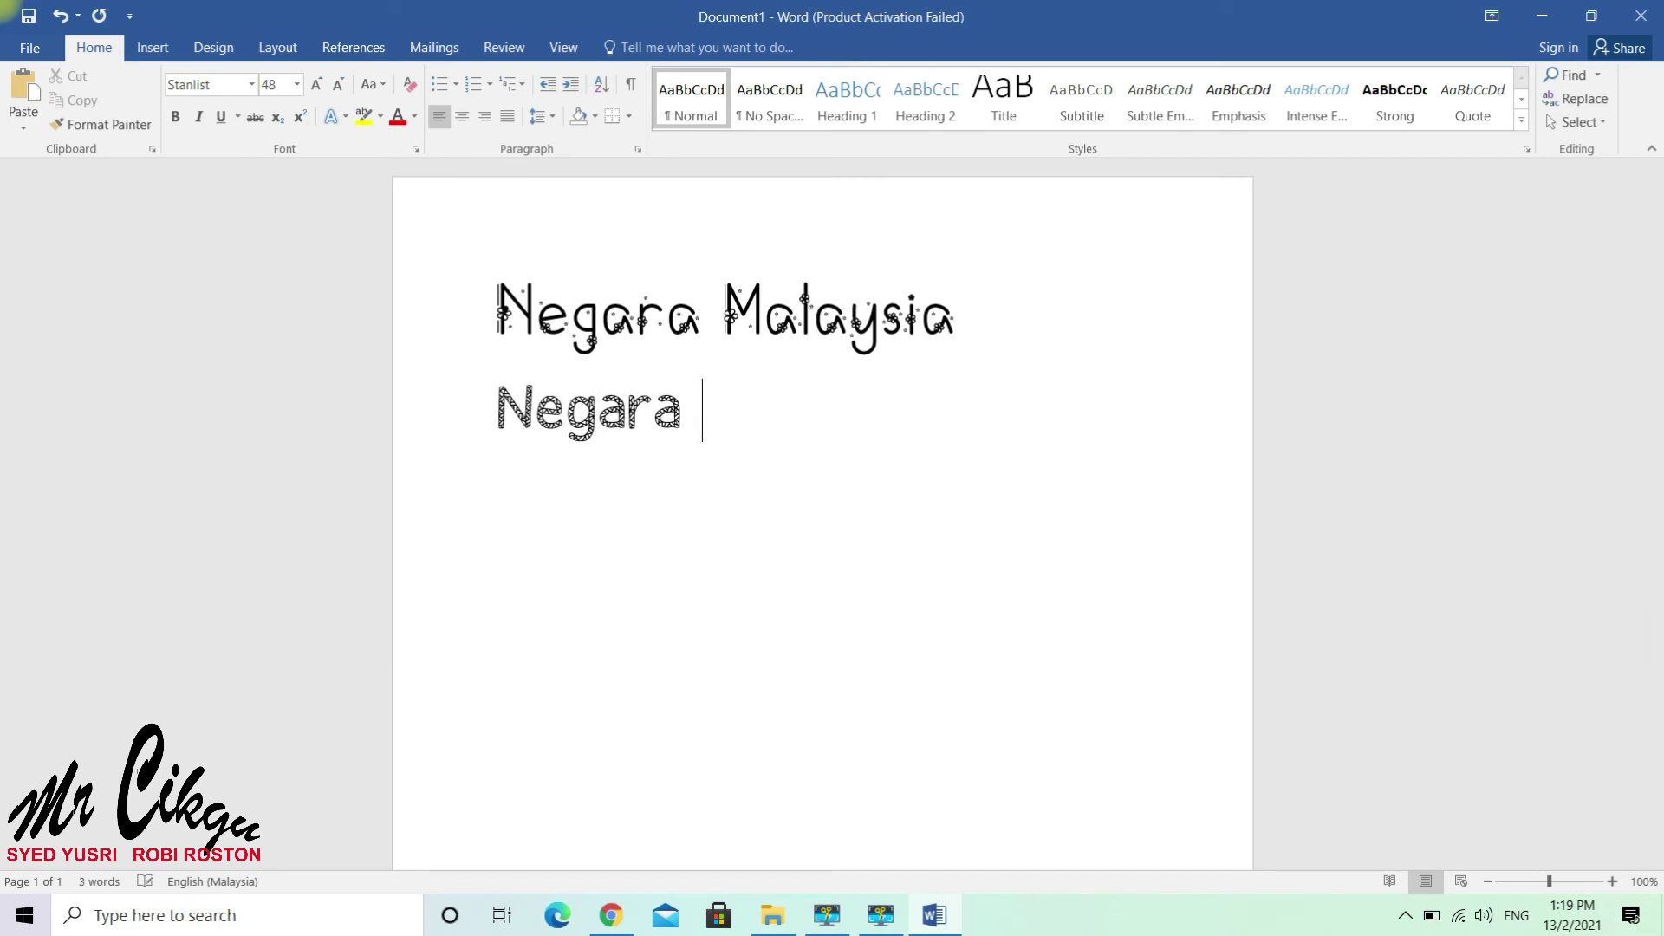
pyautogui.write('malaysia')
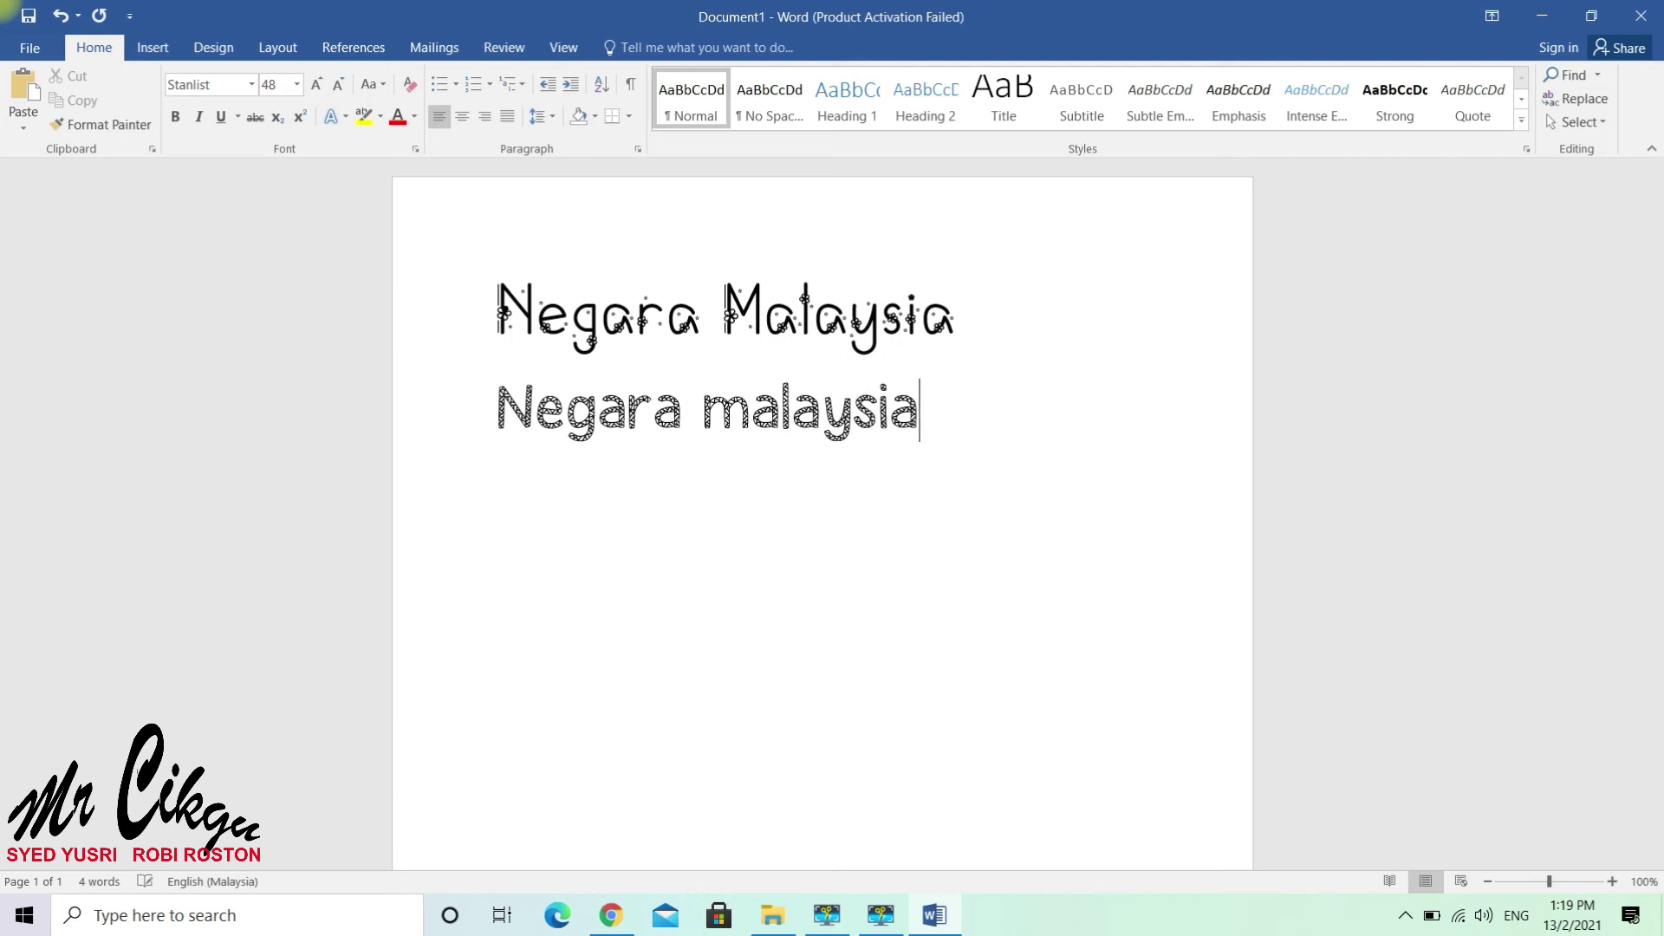
pyautogui.press('Return')
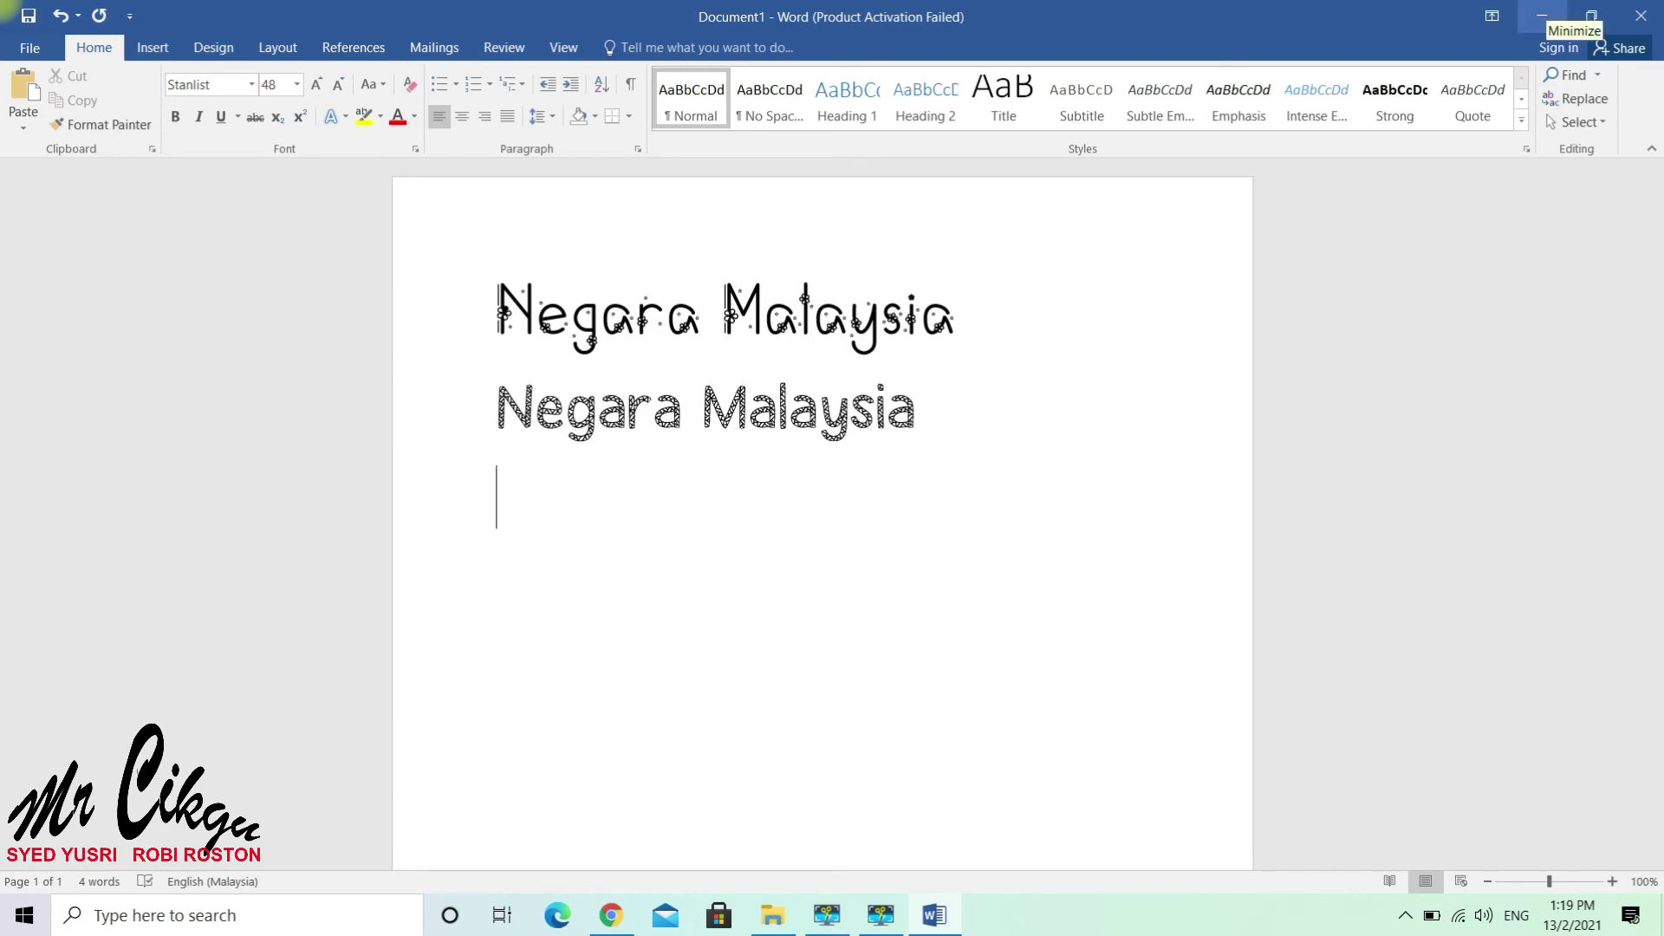
# Switch from Word to Movavi Photo Editor, dismiss the update notice and open x.jpg from the cover folder on the Desktop.
pyautogui.click(1542, 16)
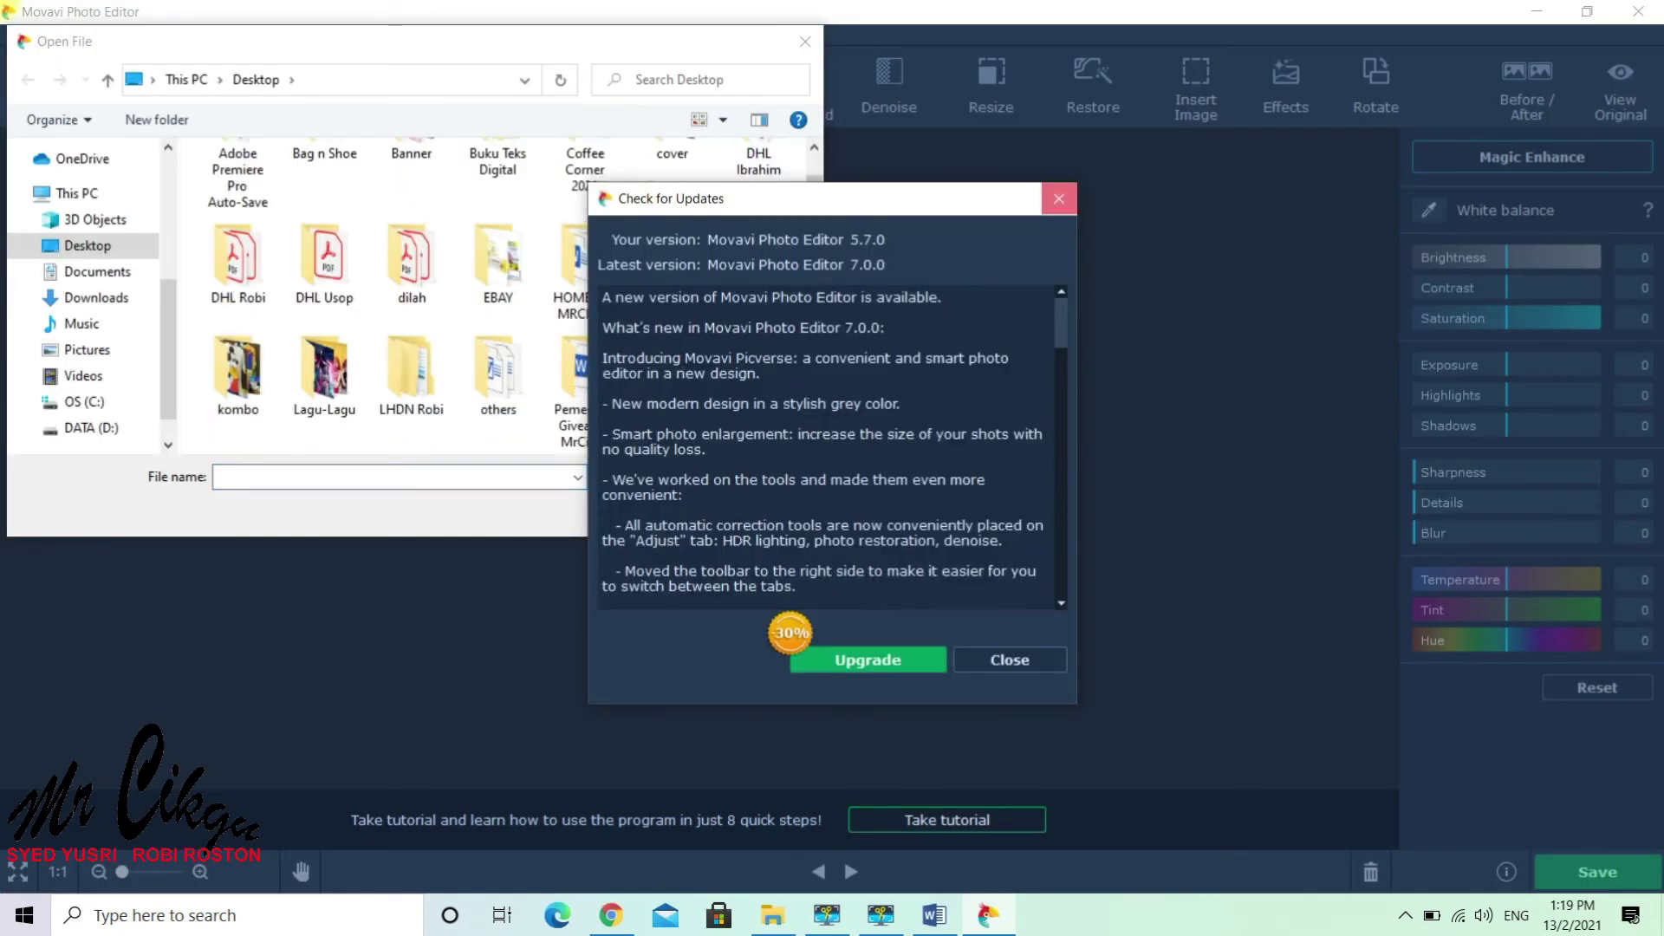
pyautogui.click(1060, 199)
pyautogui.scroll(1, 586, 305)
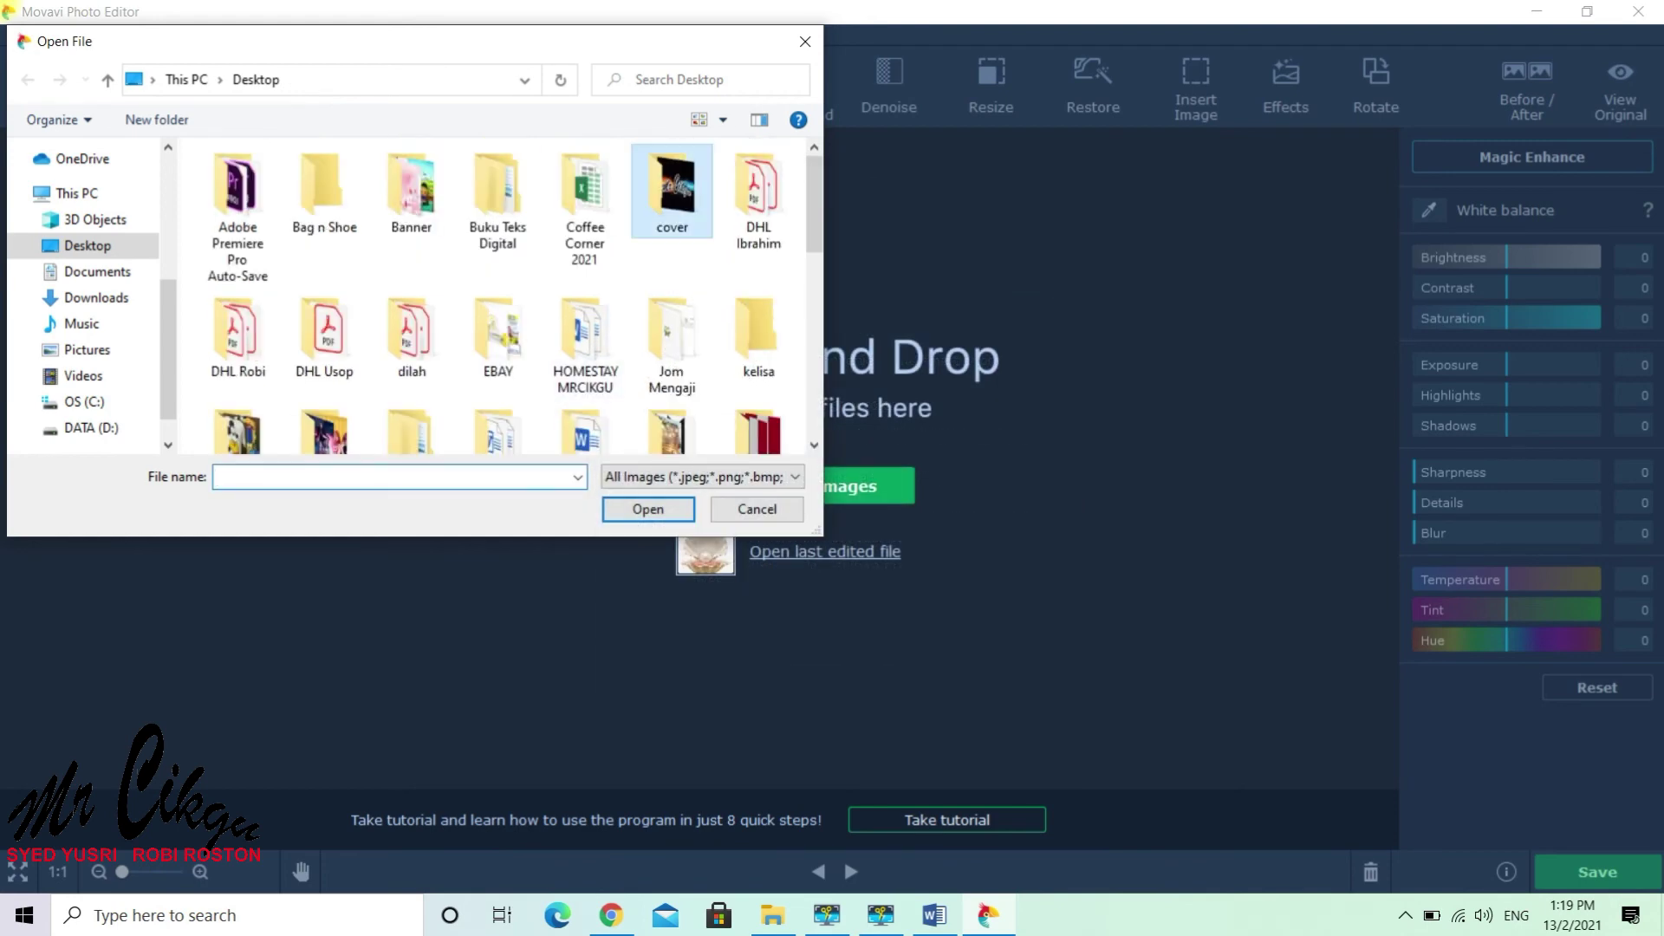
pyautogui.doubleClick(672, 189)
pyautogui.doubleClick(252, 204)
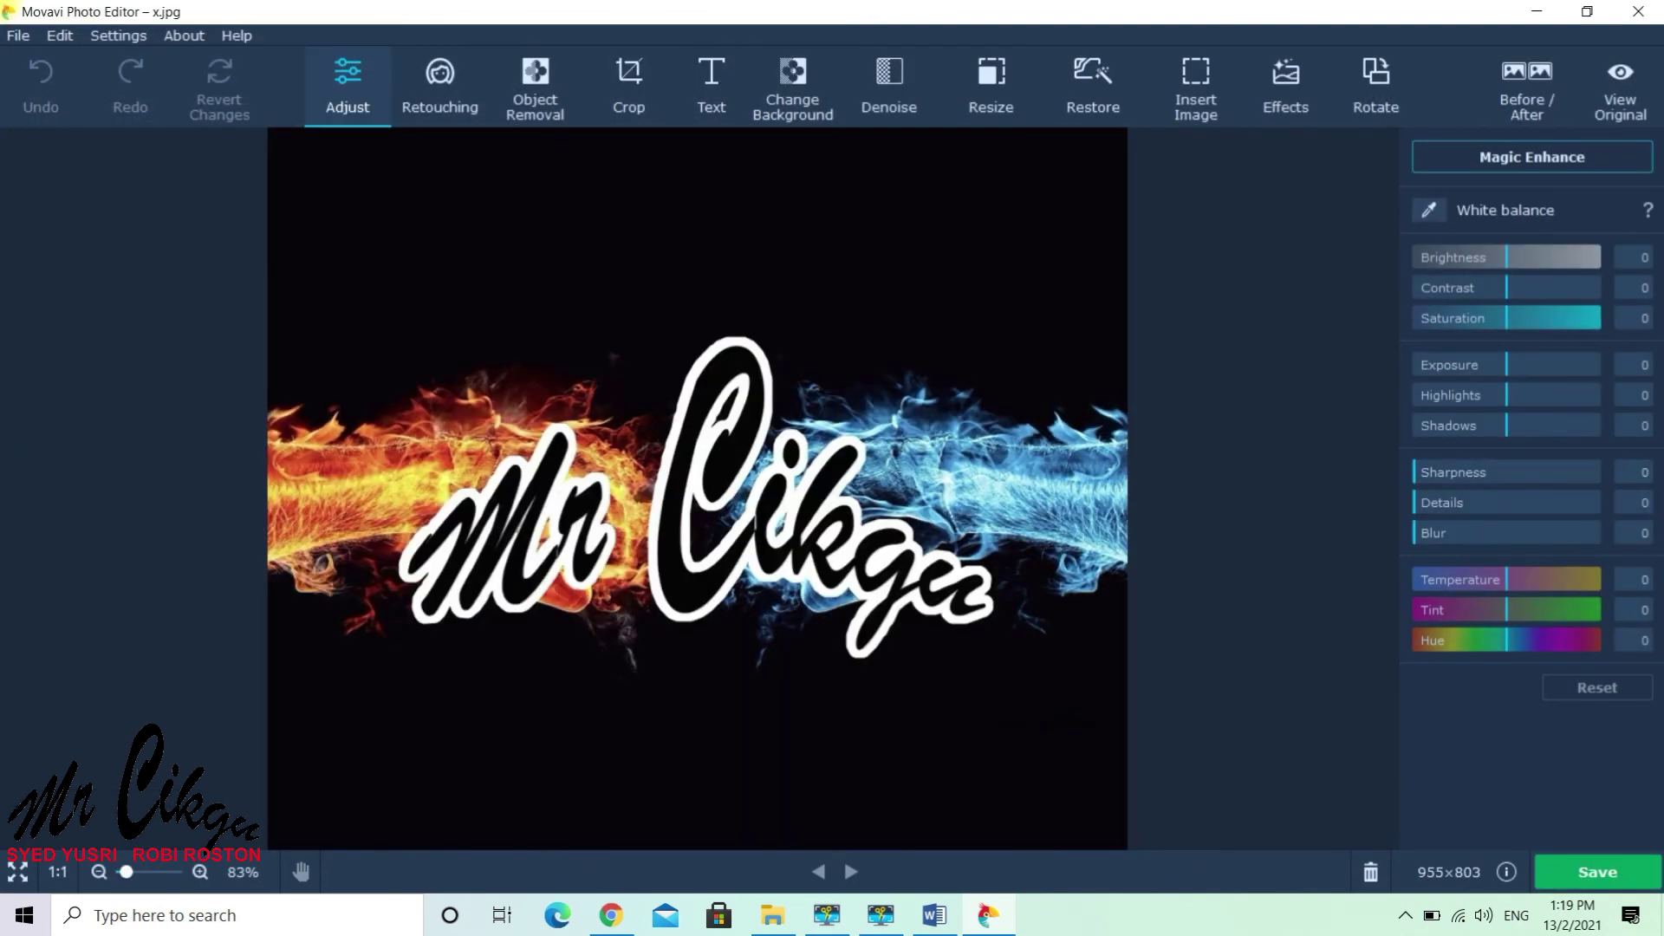
# Add a text caption to the image, colour it white and place it above the logo.
pyautogui.click(710, 87)
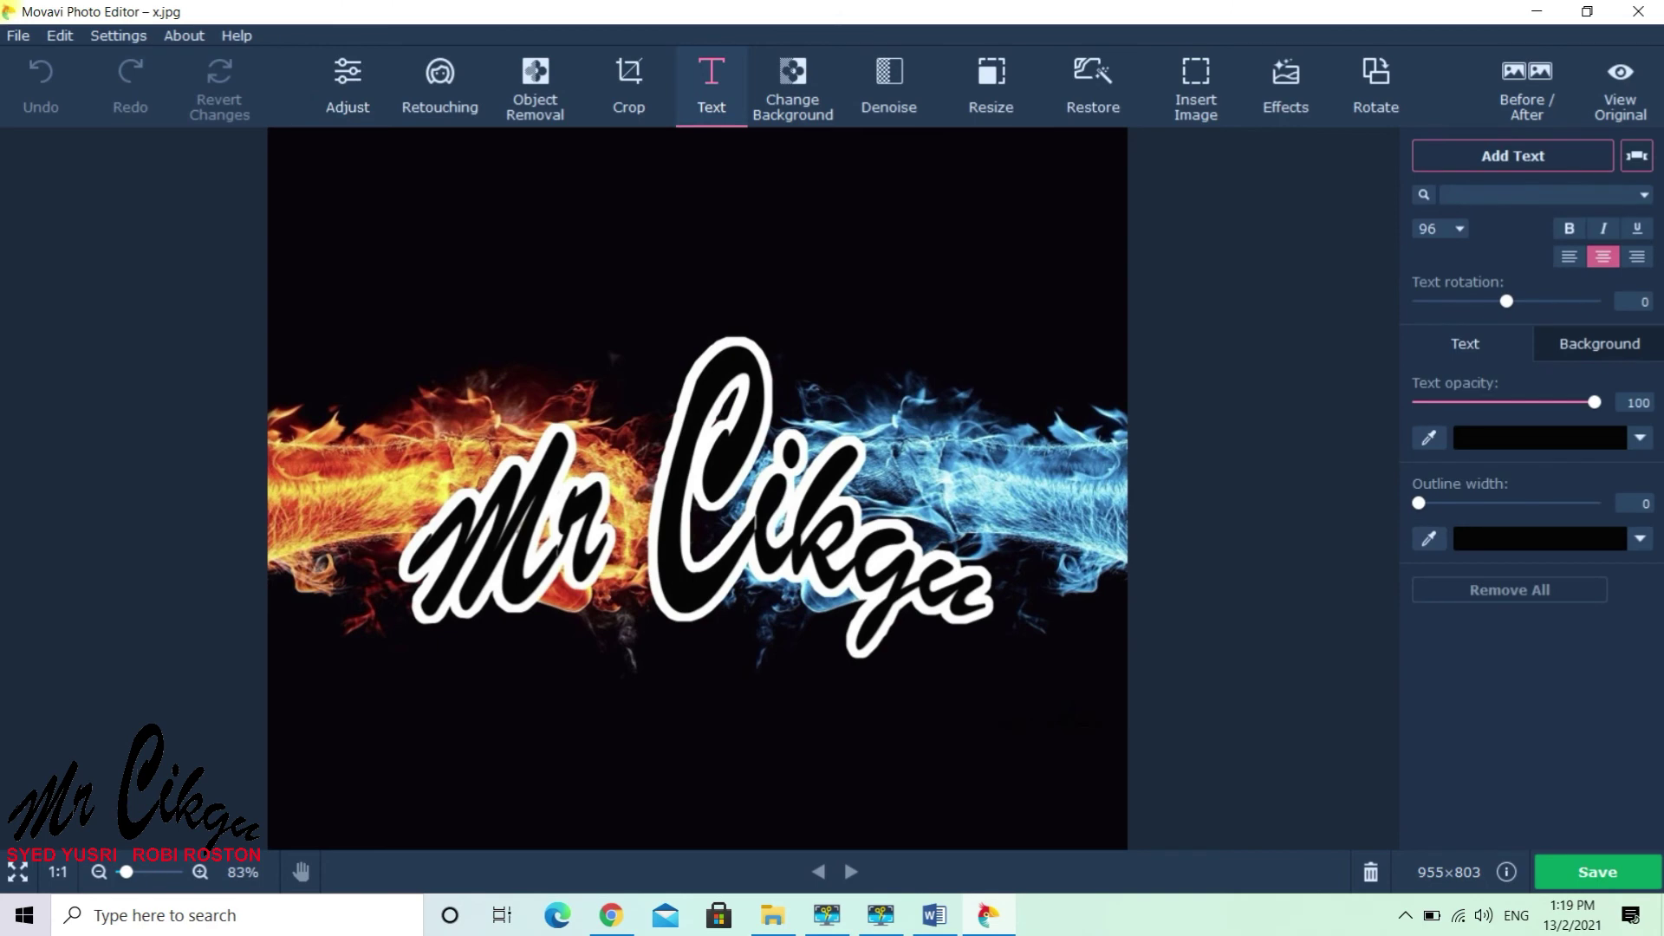
pyautogui.click(1513, 155)
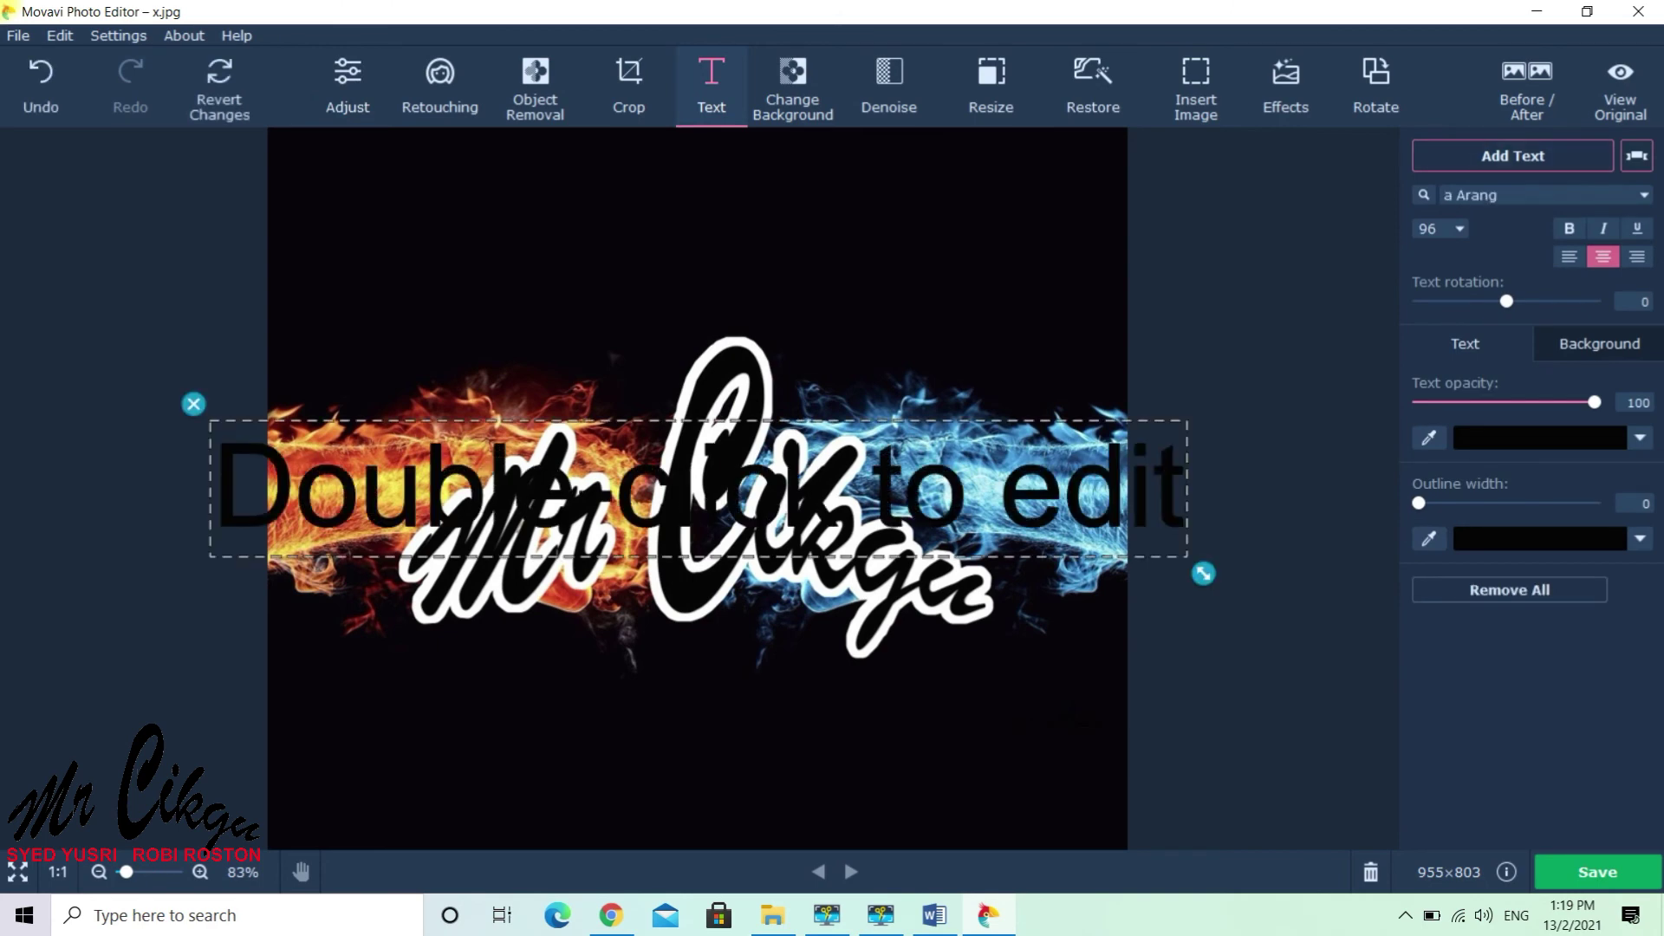
pyautogui.click(1640, 437)
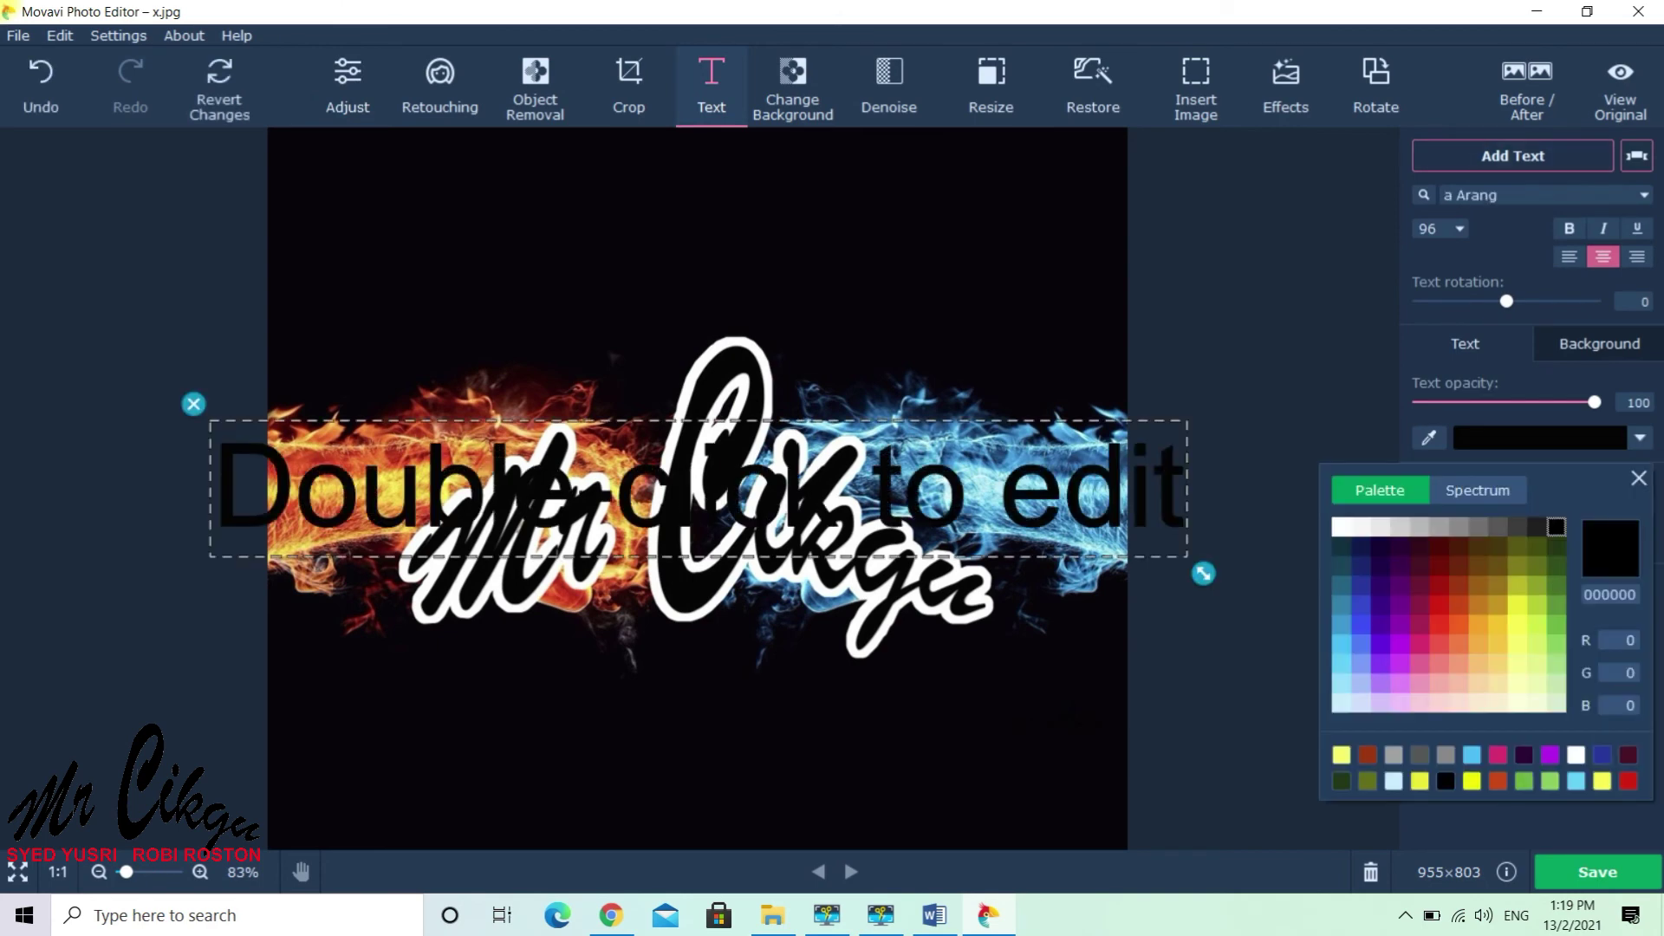
pyautogui.click(1342, 527)
pyautogui.moveTo(919, 494); pyautogui.dragTo(895, 273)
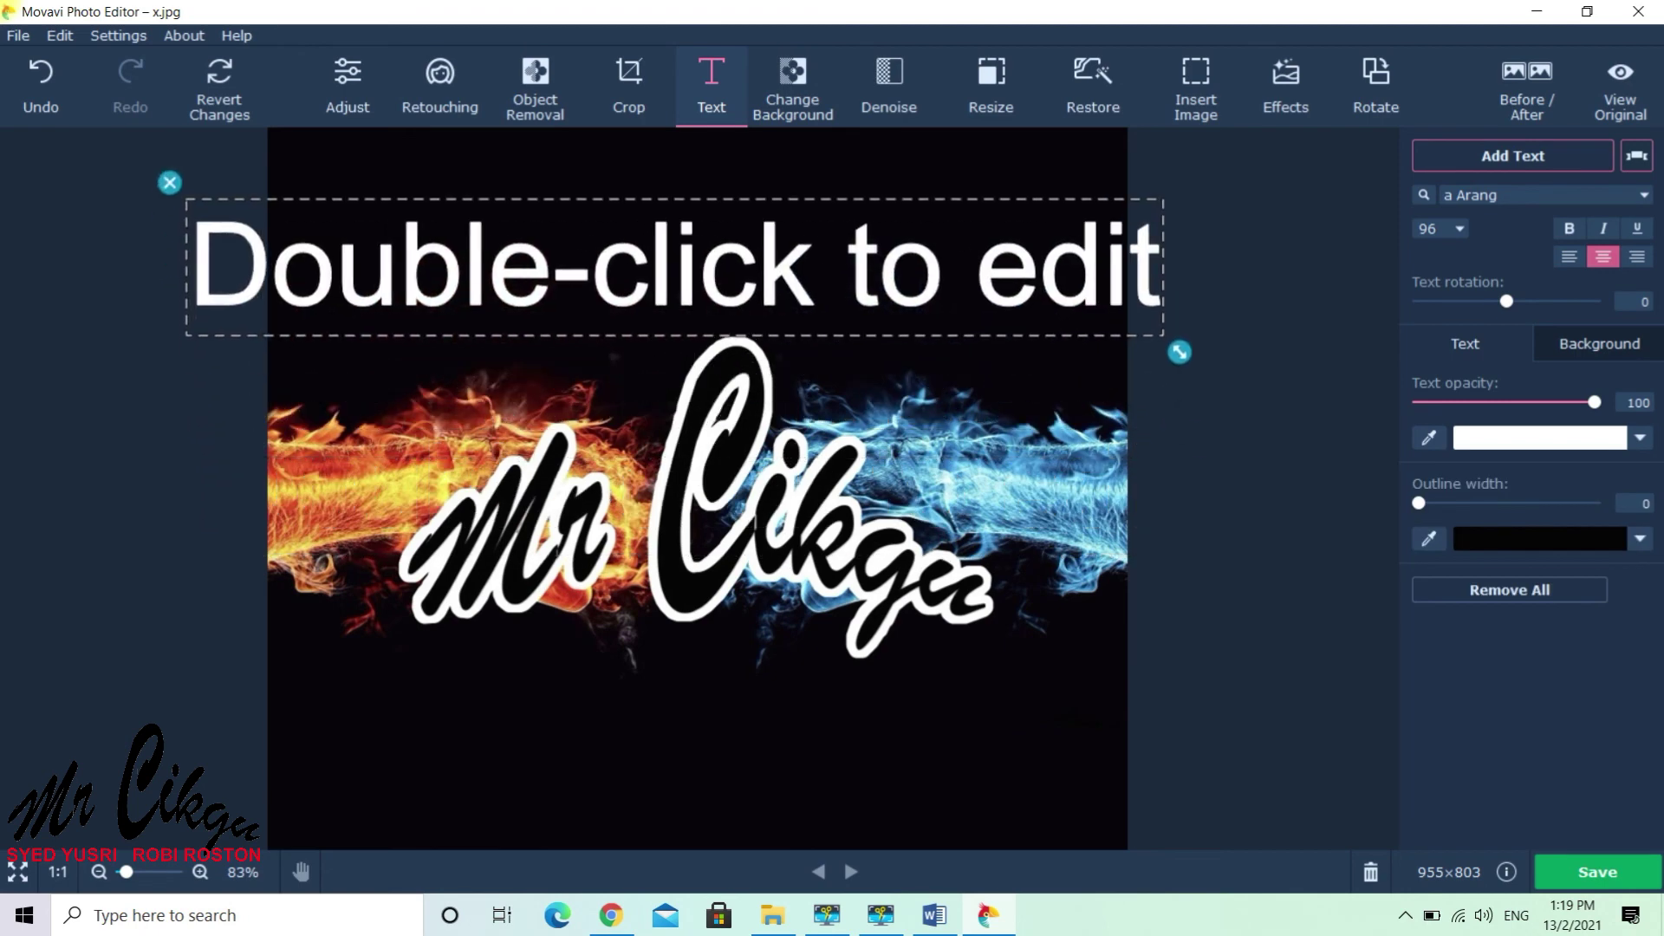
# Set the font of the white text caption above the logo to Sumayyah.
pyautogui.click(1643, 195)
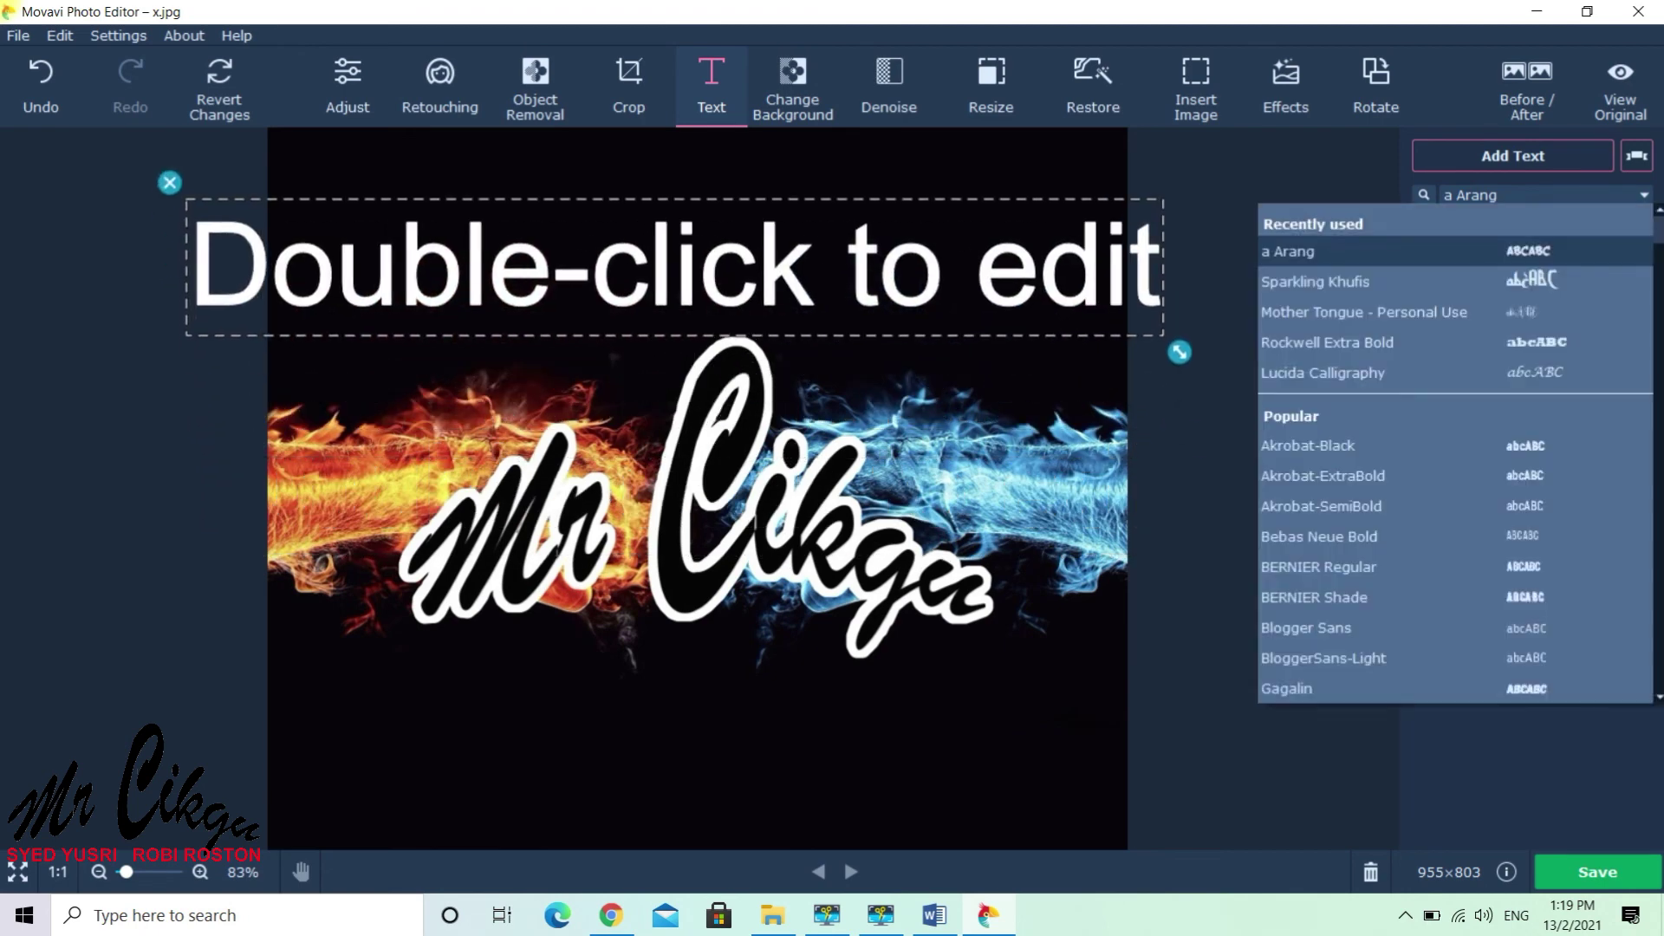
pyautogui.scroll(-15, 1378, 492)
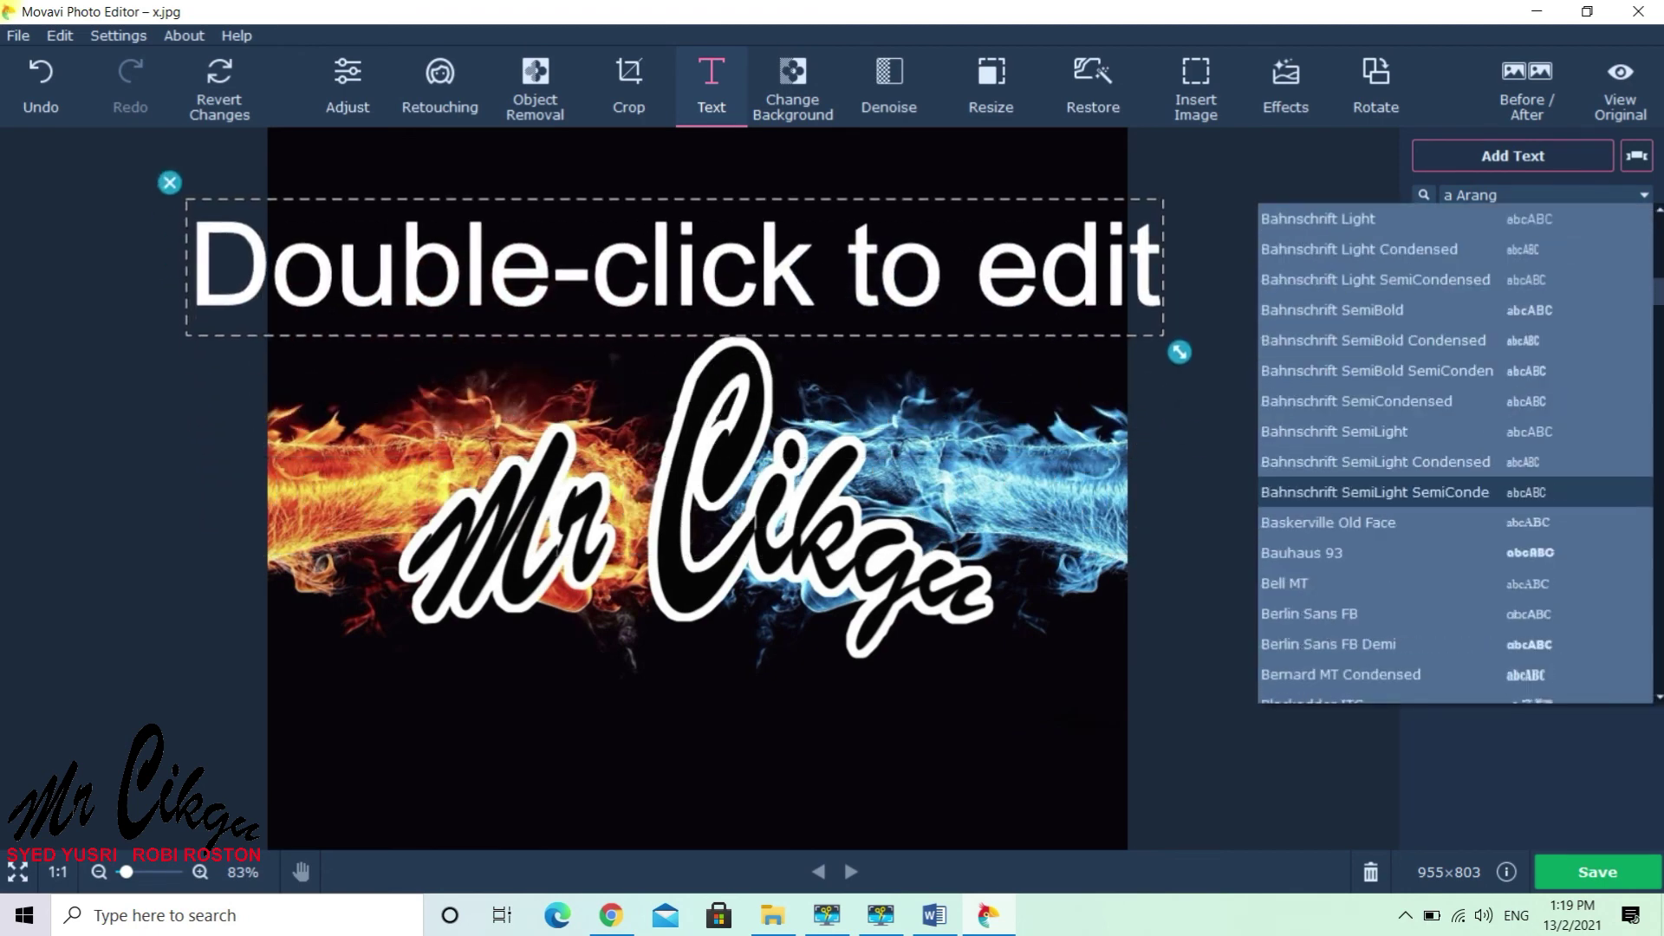
pyautogui.scroll(-5, 1378, 492)
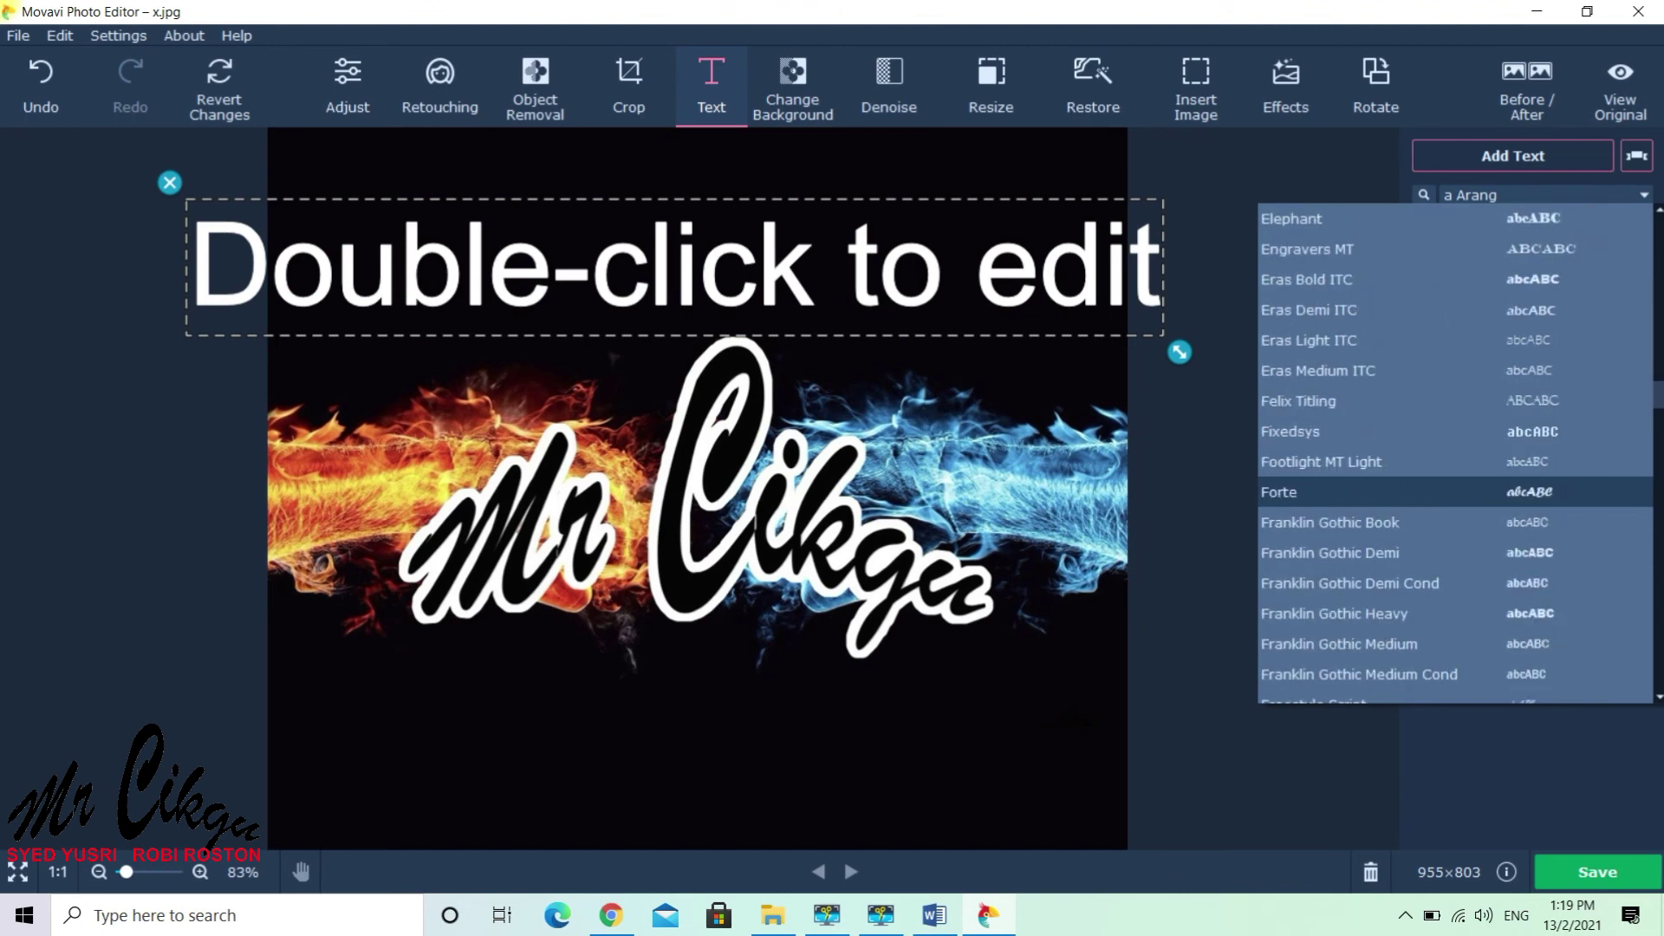
pyautogui.scroll(-20, 1378, 491)
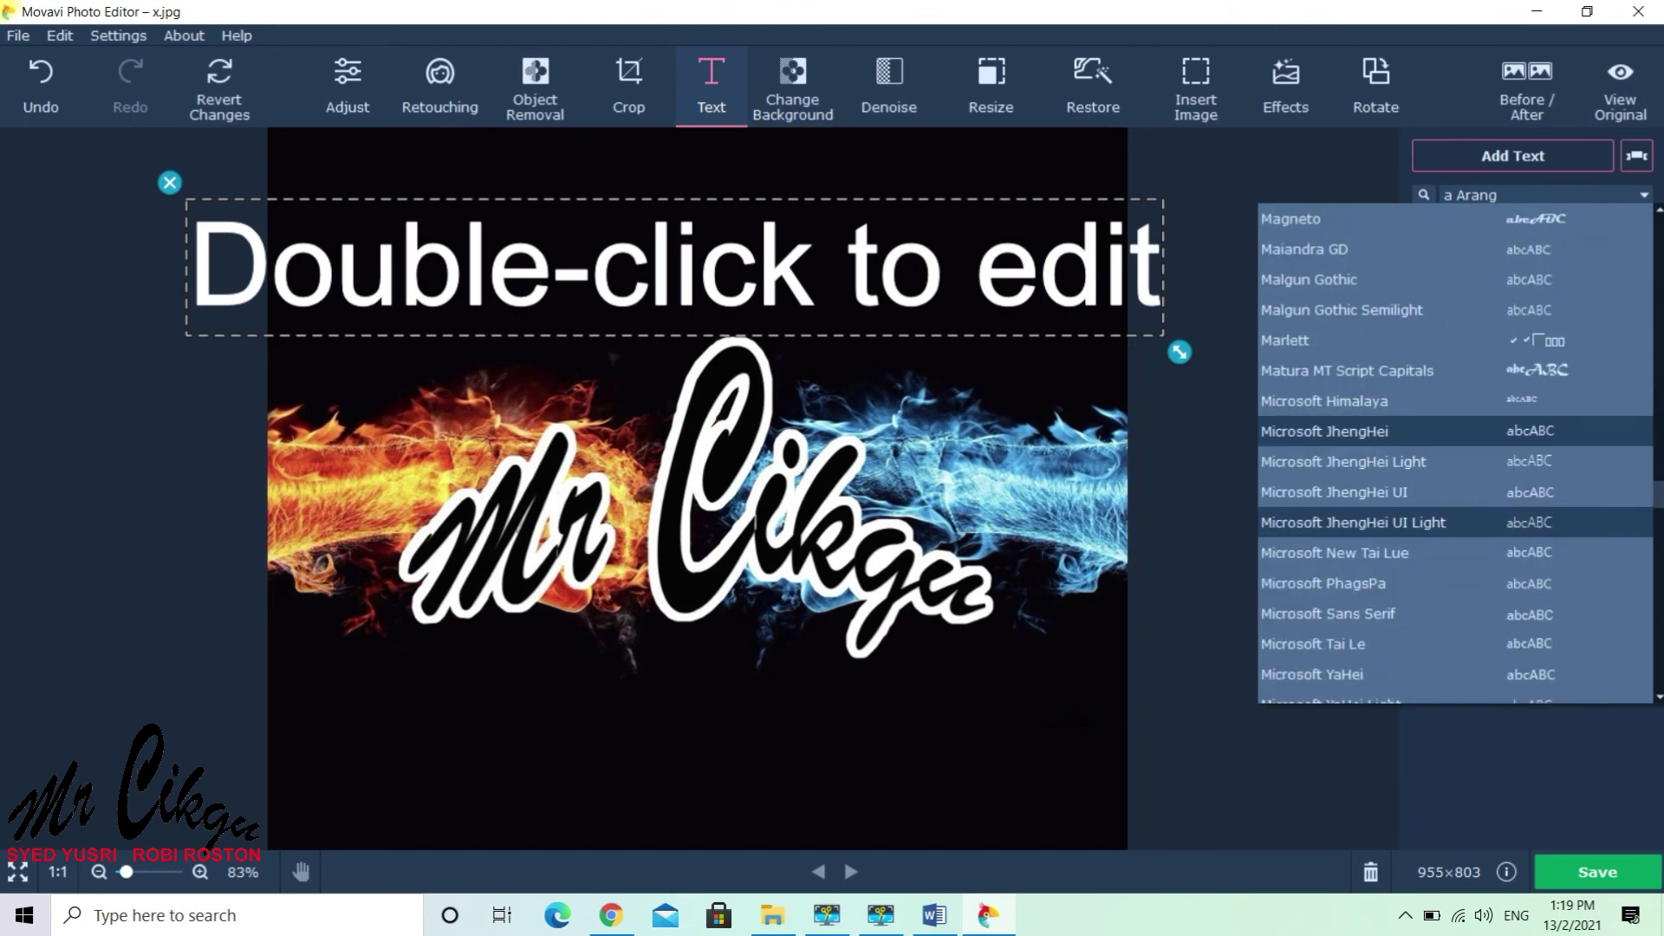
pyautogui.scroll(-15, 1378, 522)
pyautogui.scroll(-5, 1378, 522)
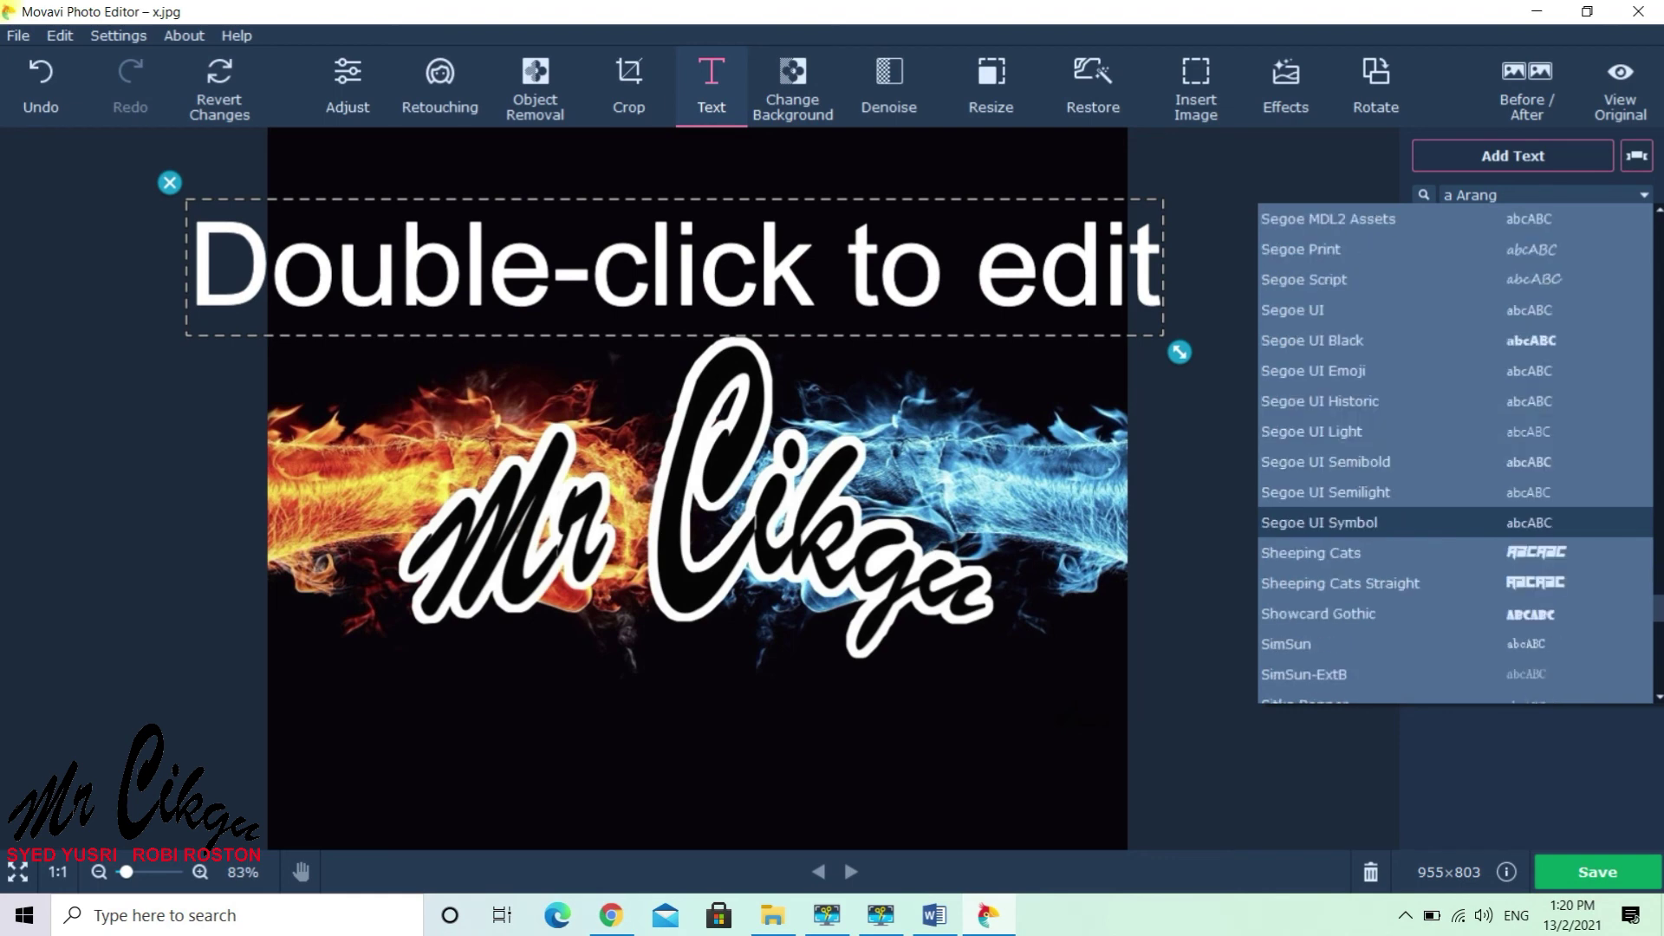
pyautogui.scroll(-2, 1379, 522)
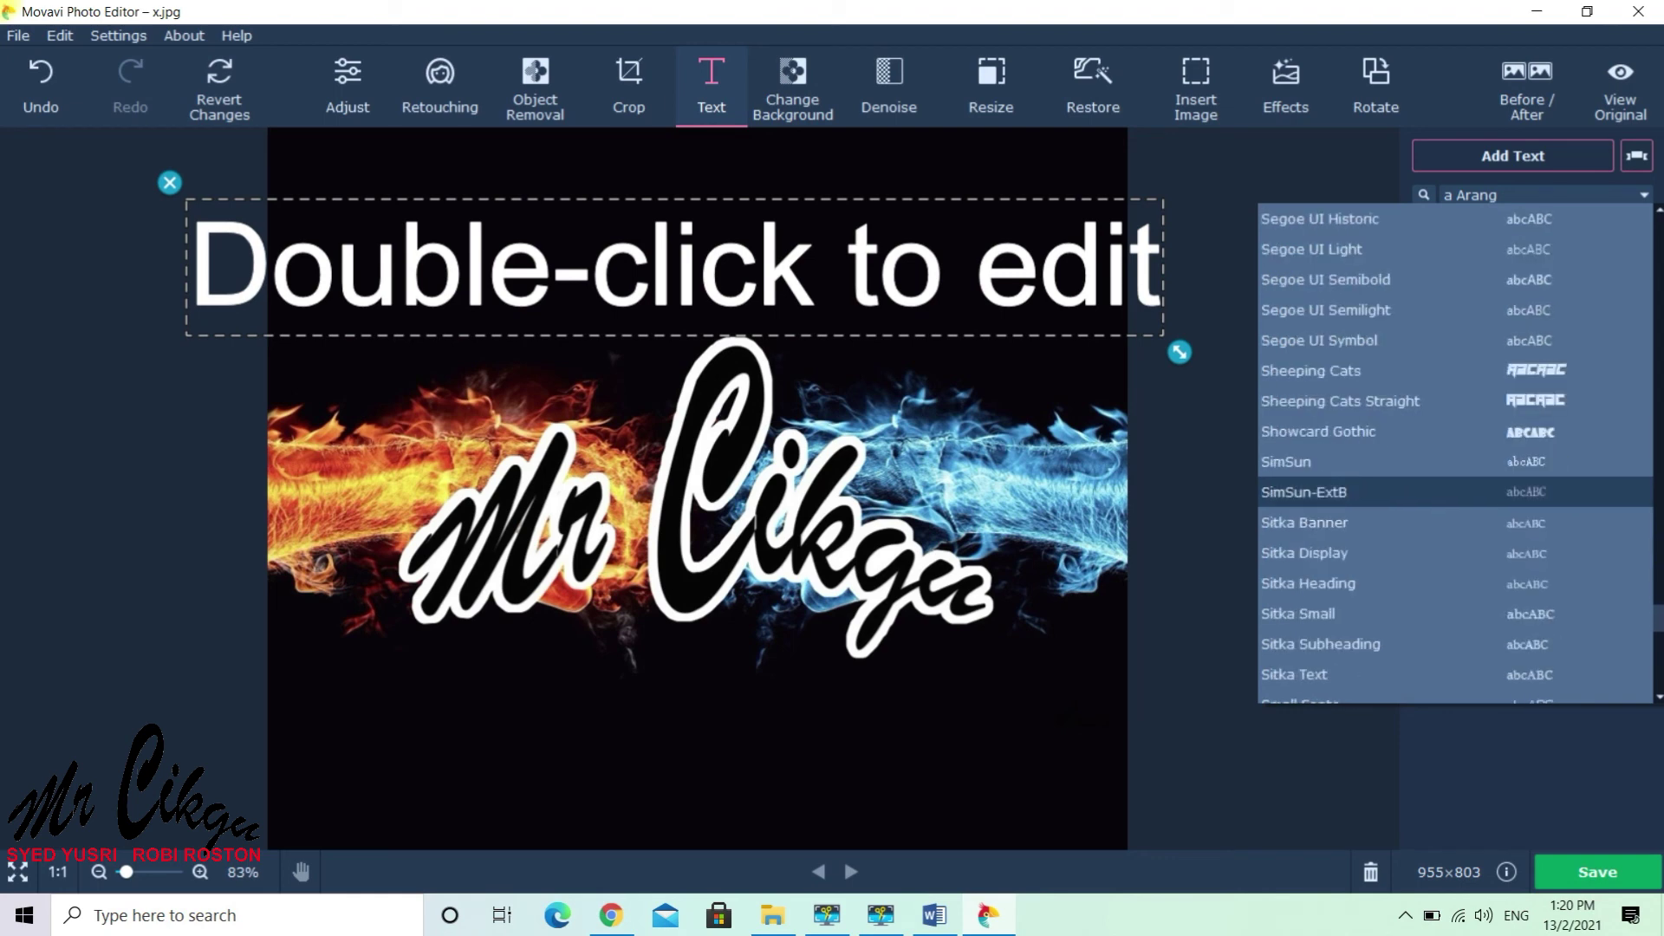
pyautogui.scroll(-3, 1379, 461)
pyautogui.scroll(-6, 1378, 461)
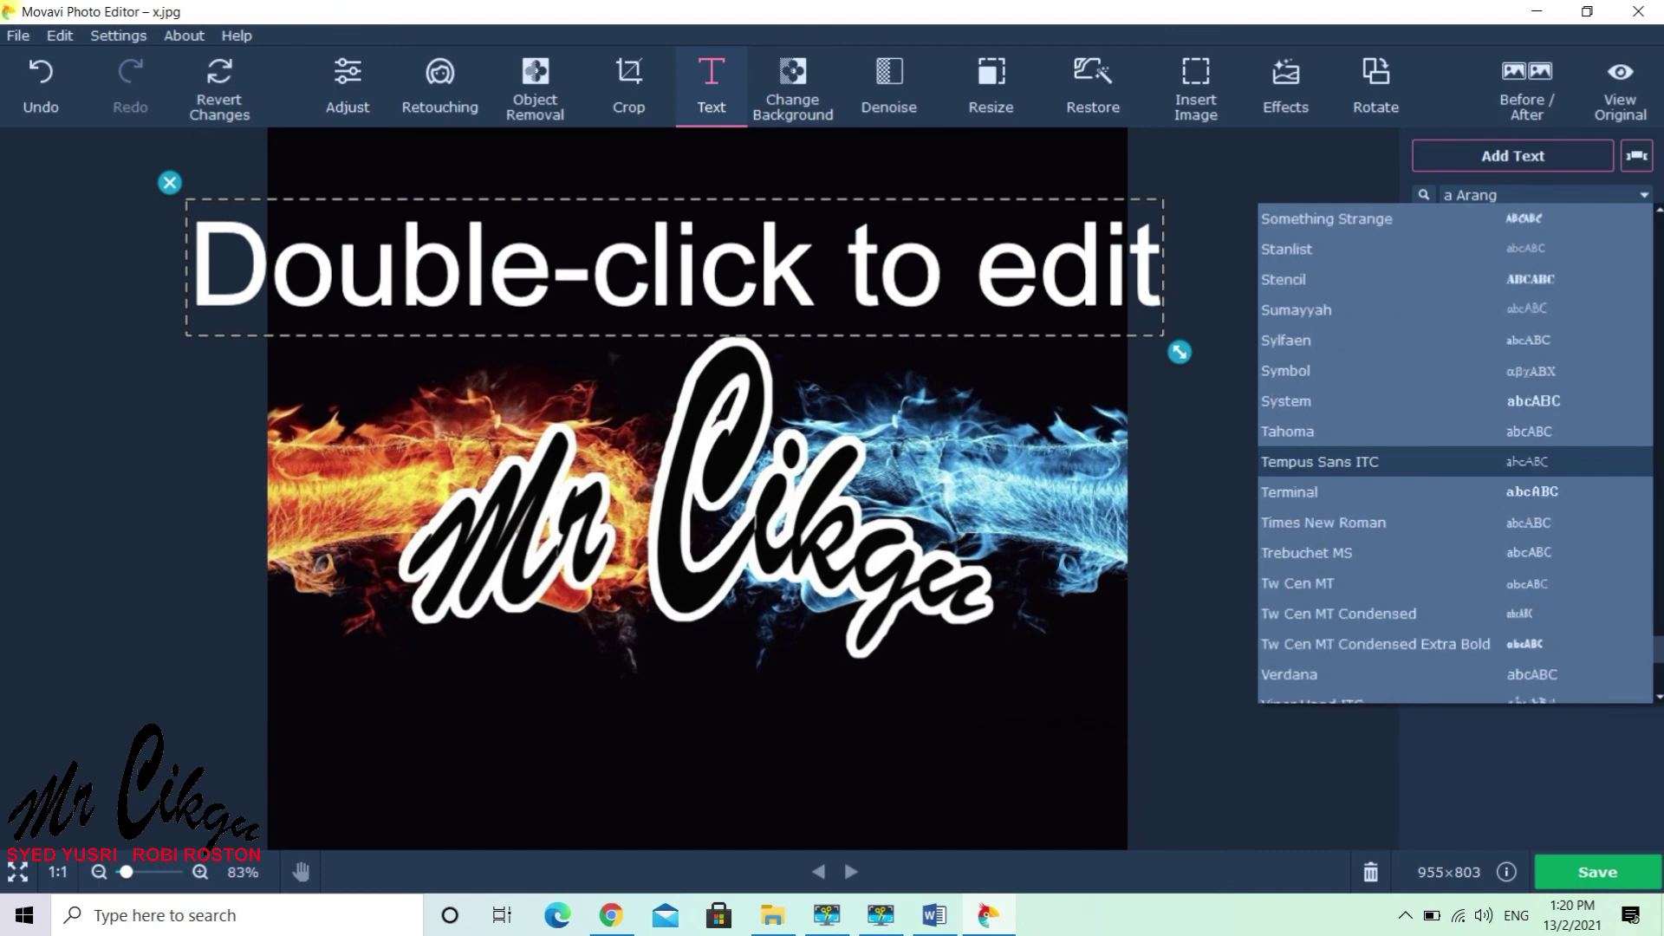
pyautogui.scroll(2, 1378, 491)
pyautogui.scroll(1, 1378, 492)
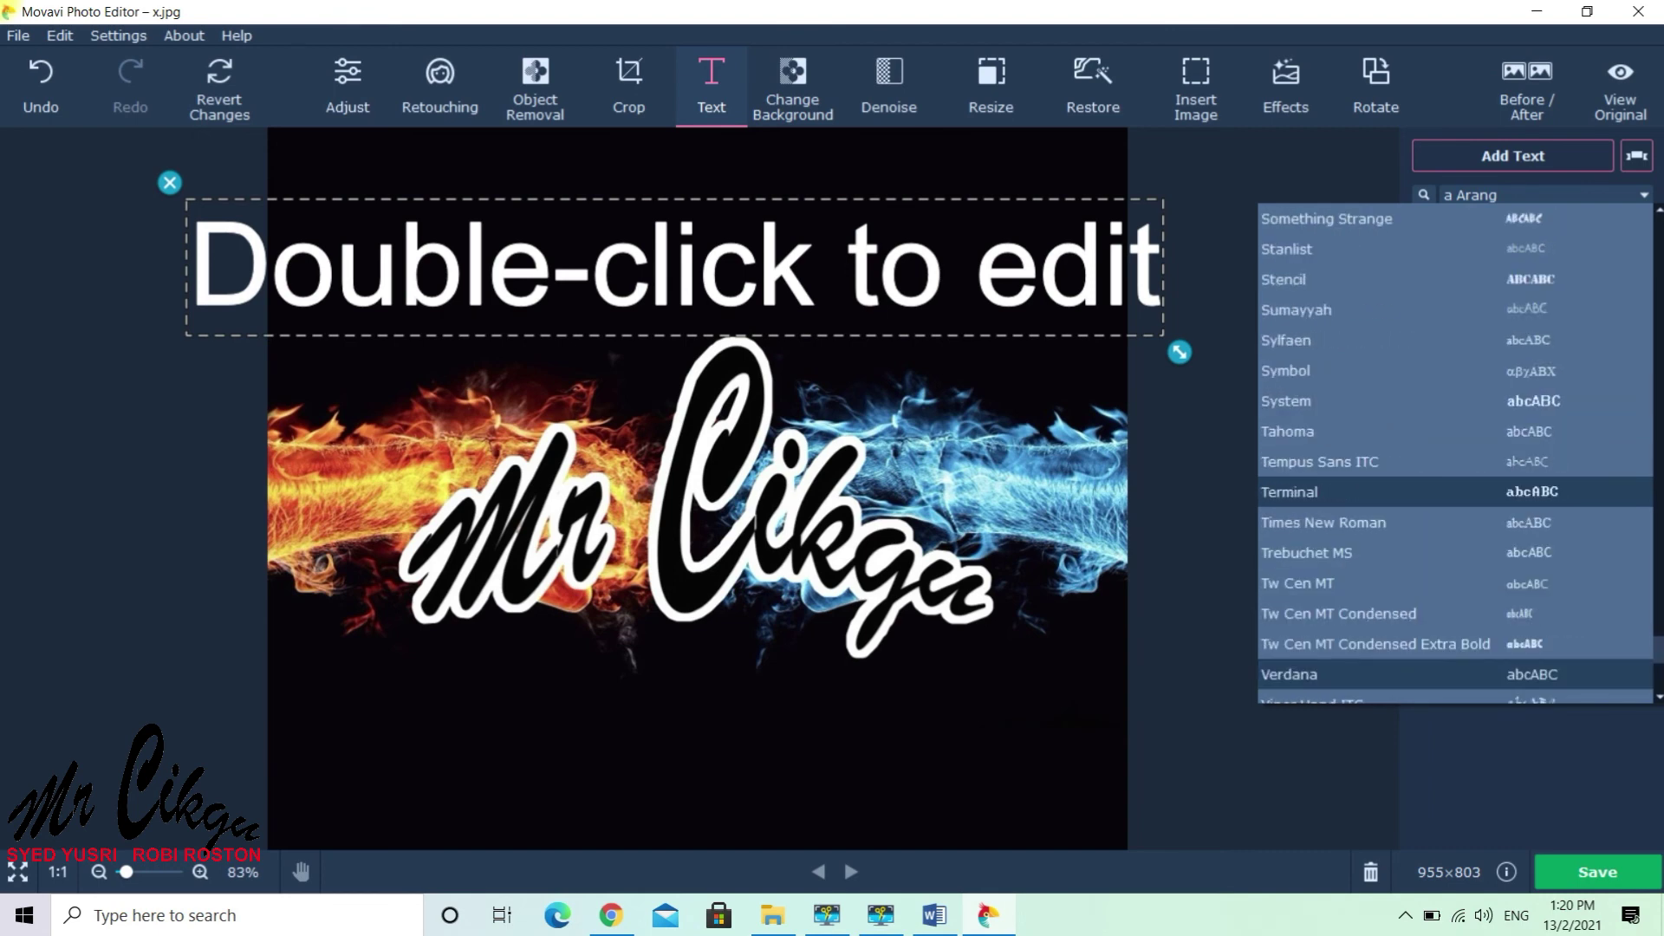
pyautogui.click(1378, 309)
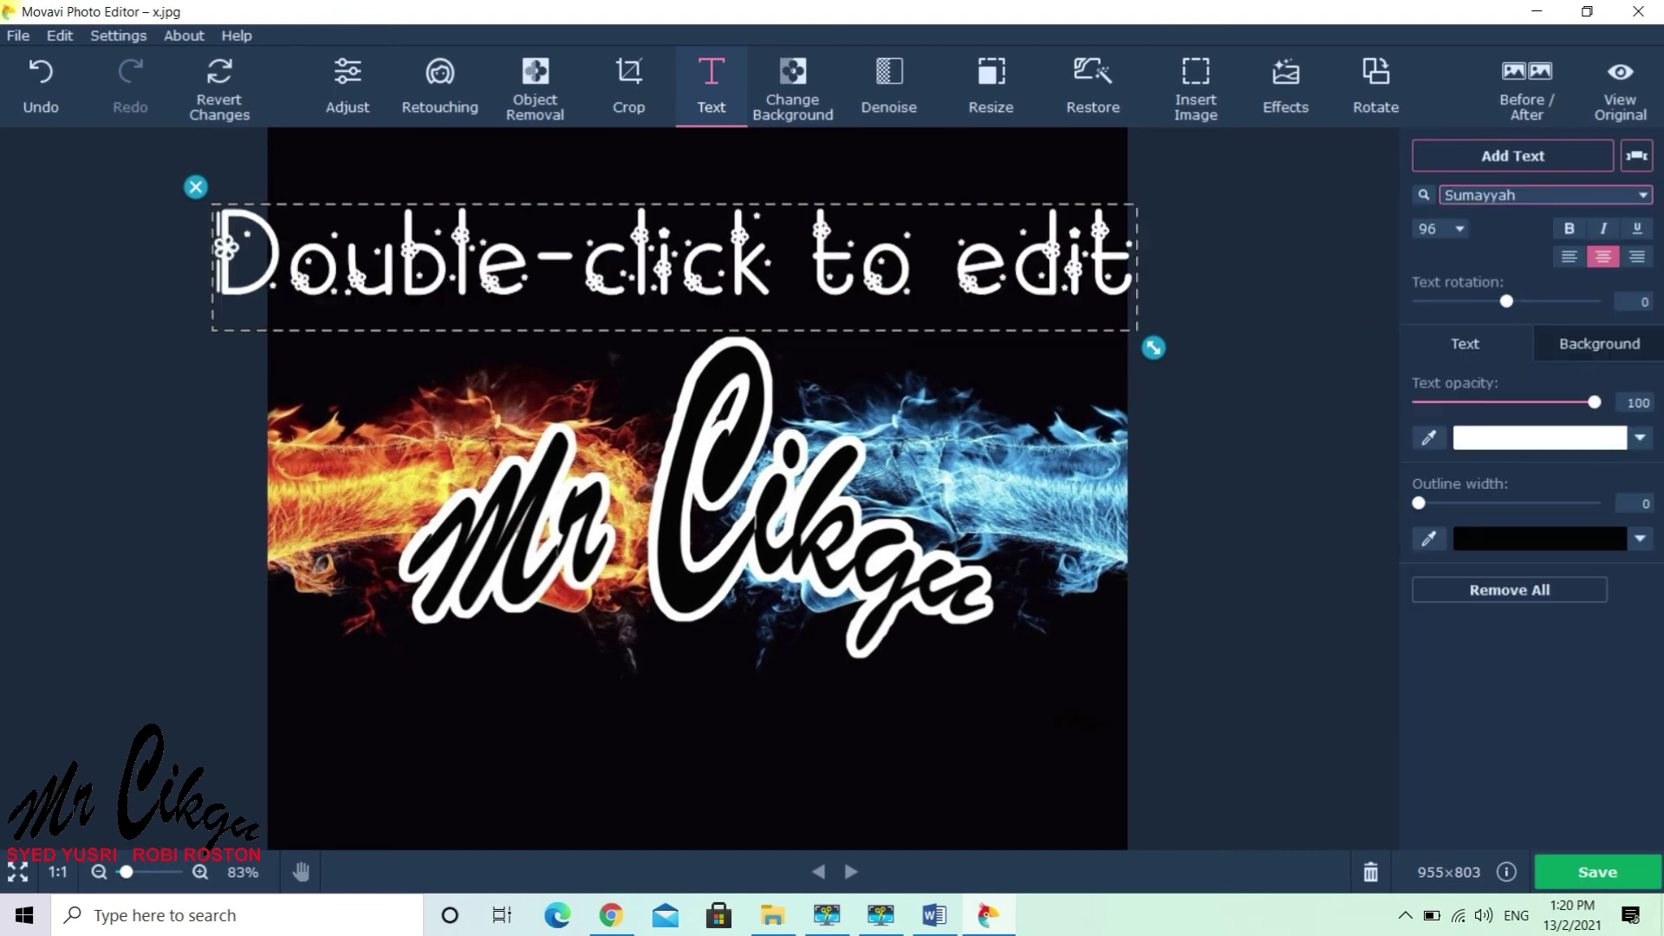
# Replace the caption's placeholder text with the creator's full name and enlarge it to size 135, centred above the logo.
pyautogui.doubleClick(675, 260)
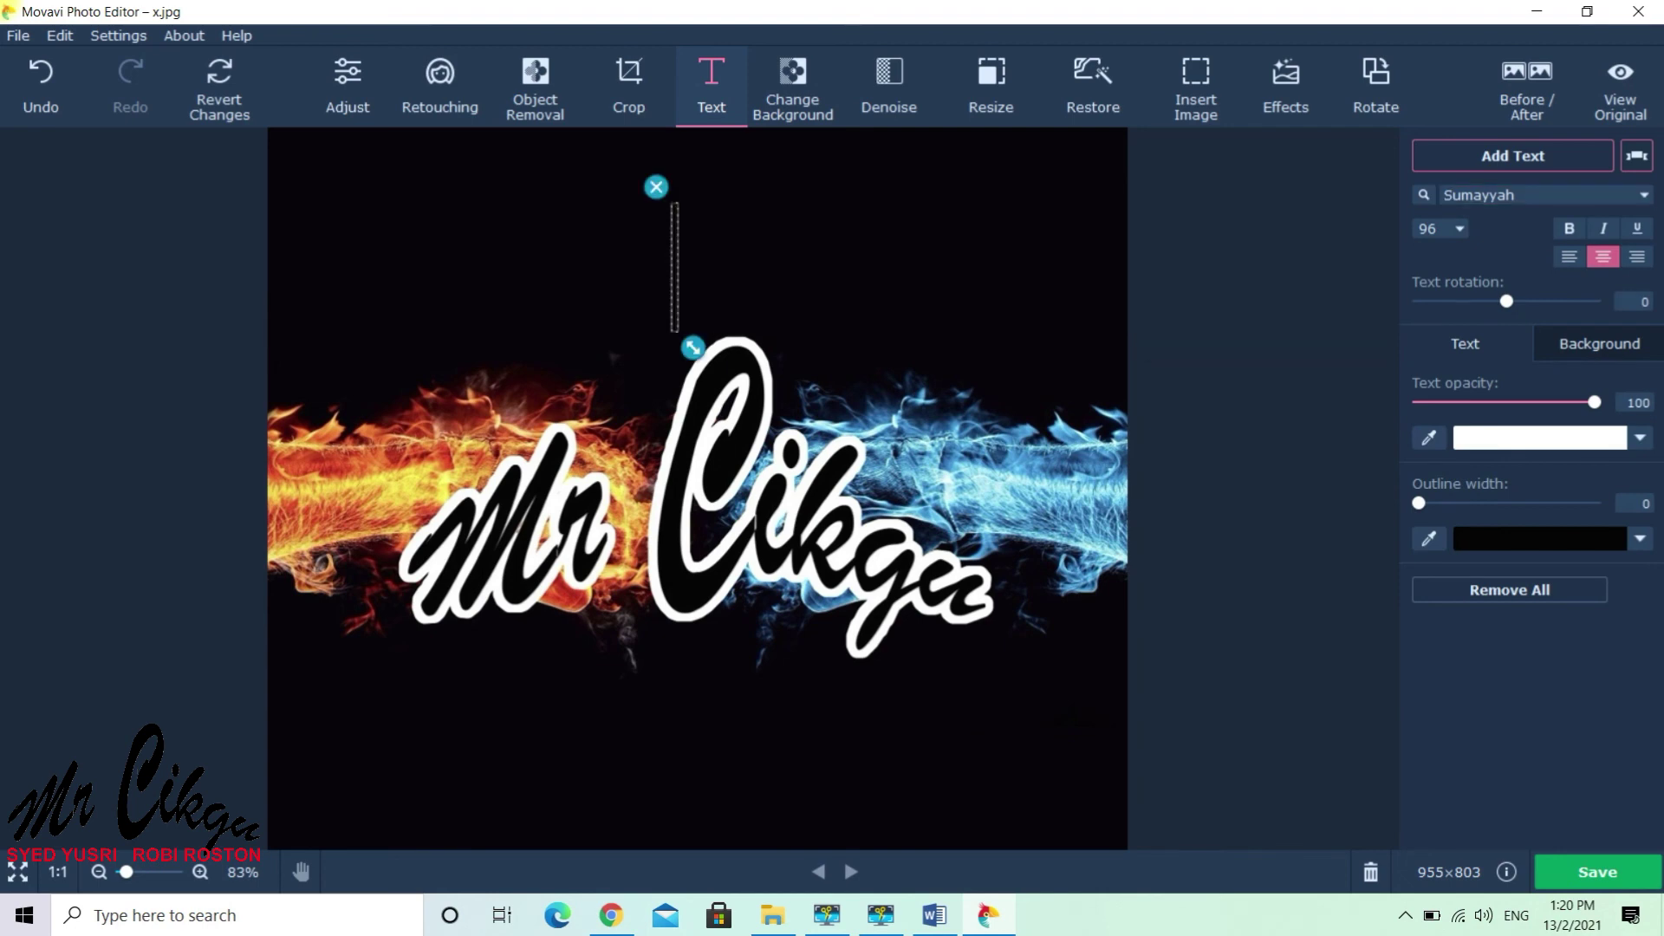
pyautogui.write('Robi')
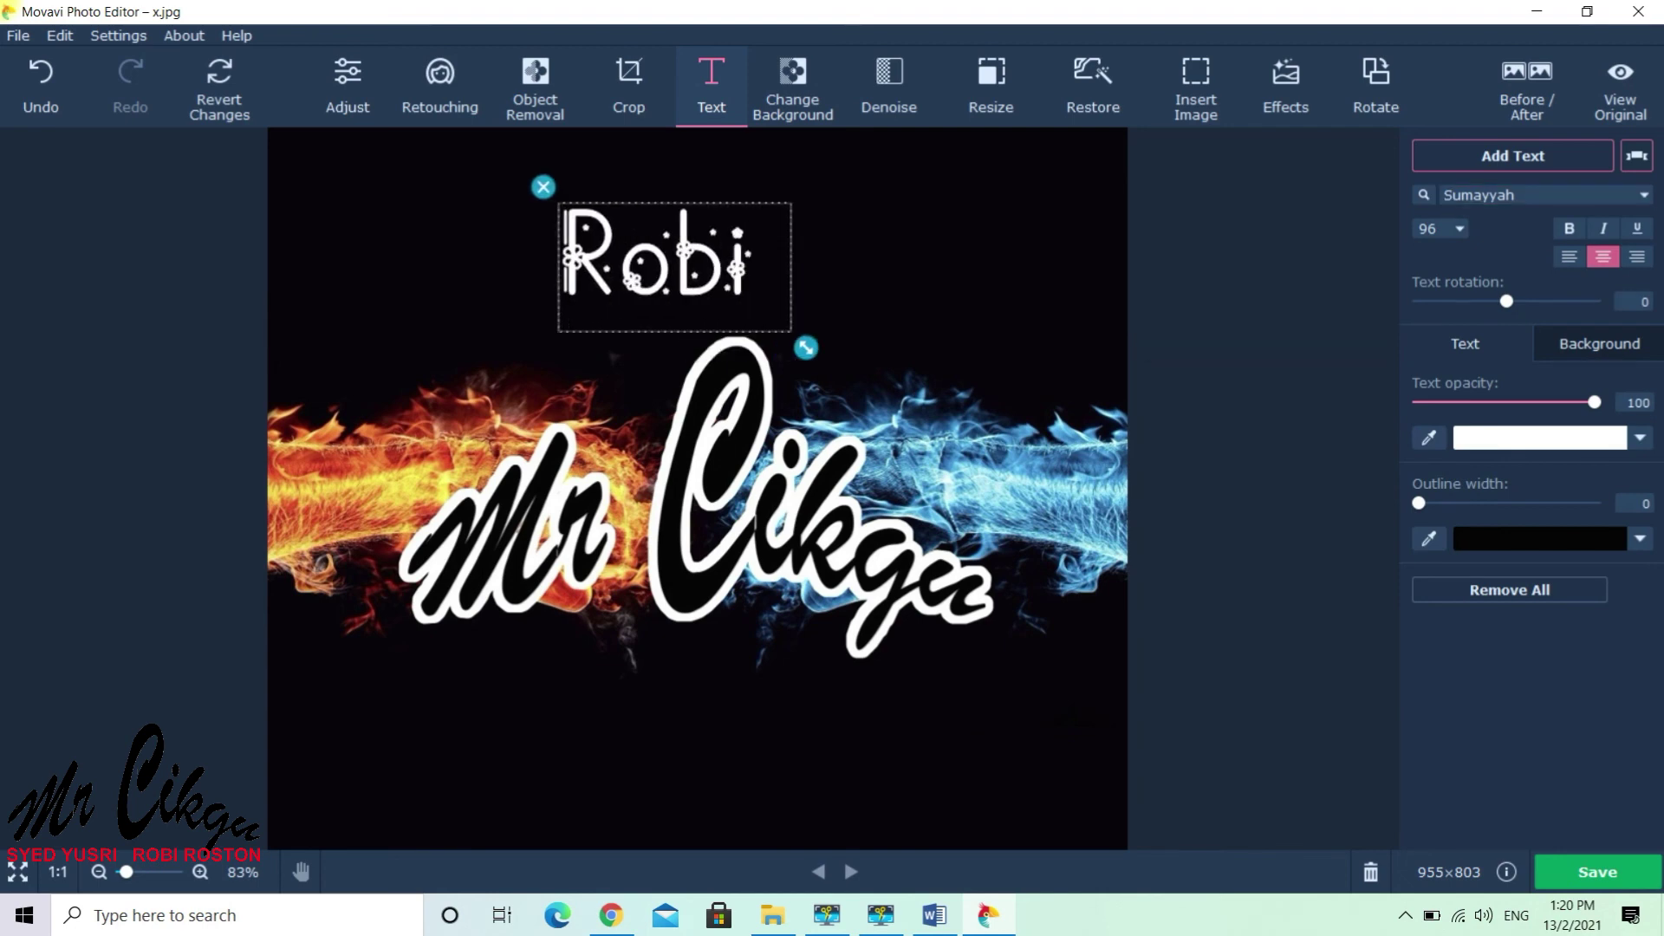
pyautogui.write(' Roston')
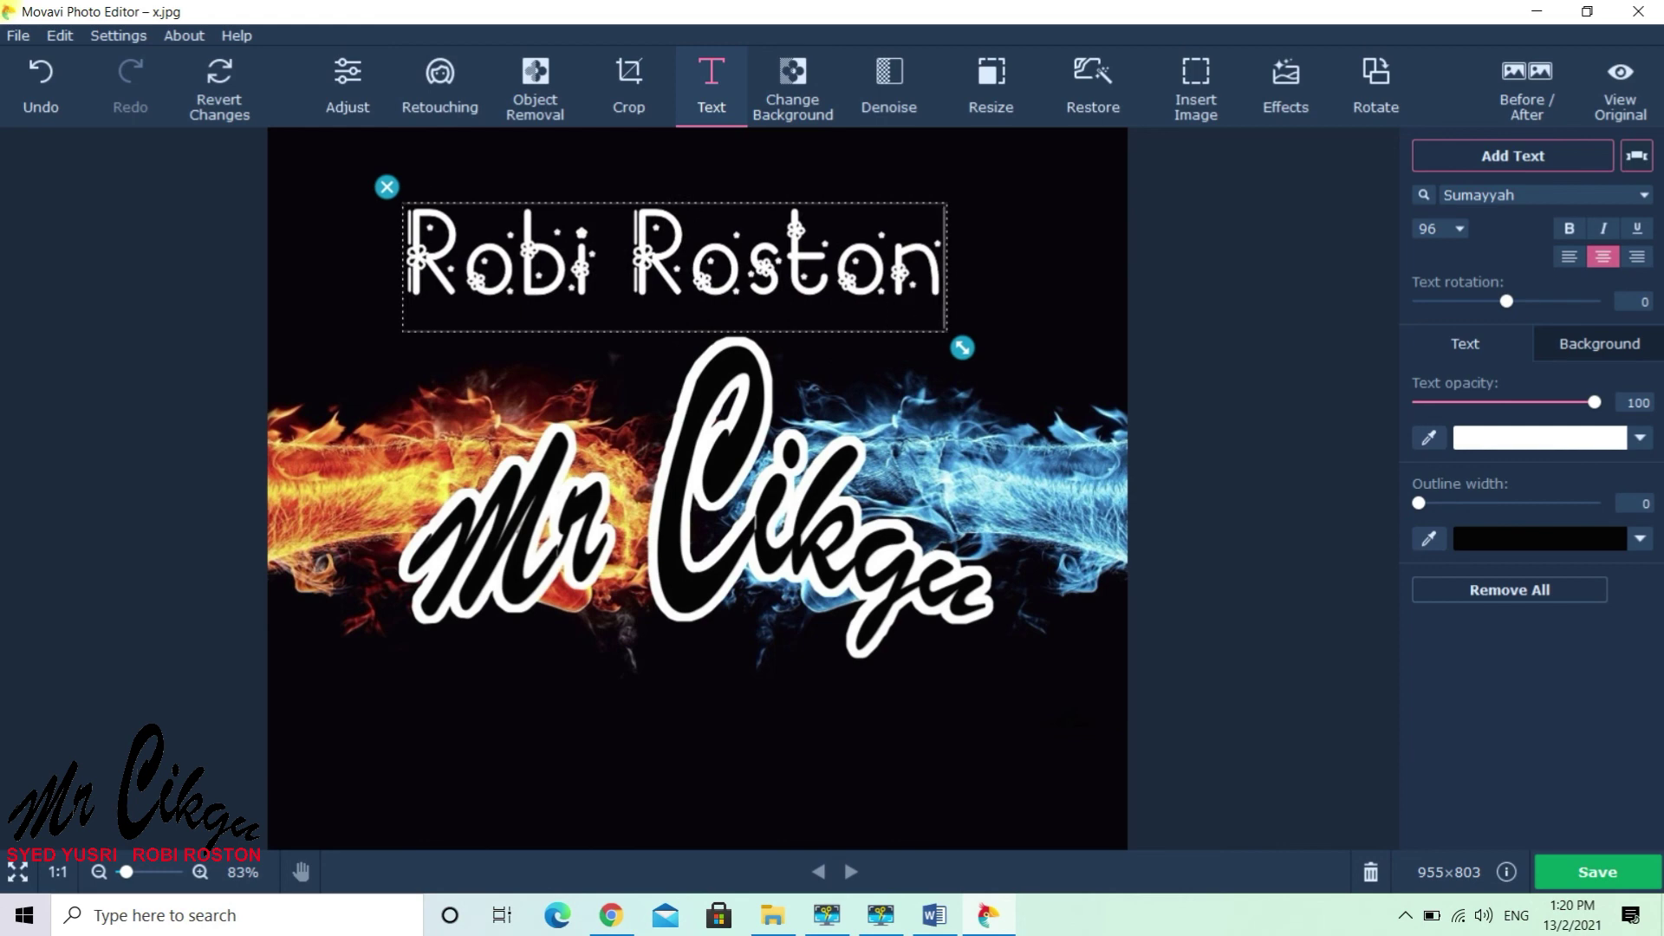
pyautogui.moveTo(962, 347); pyautogui.dragTo(1069, 373)
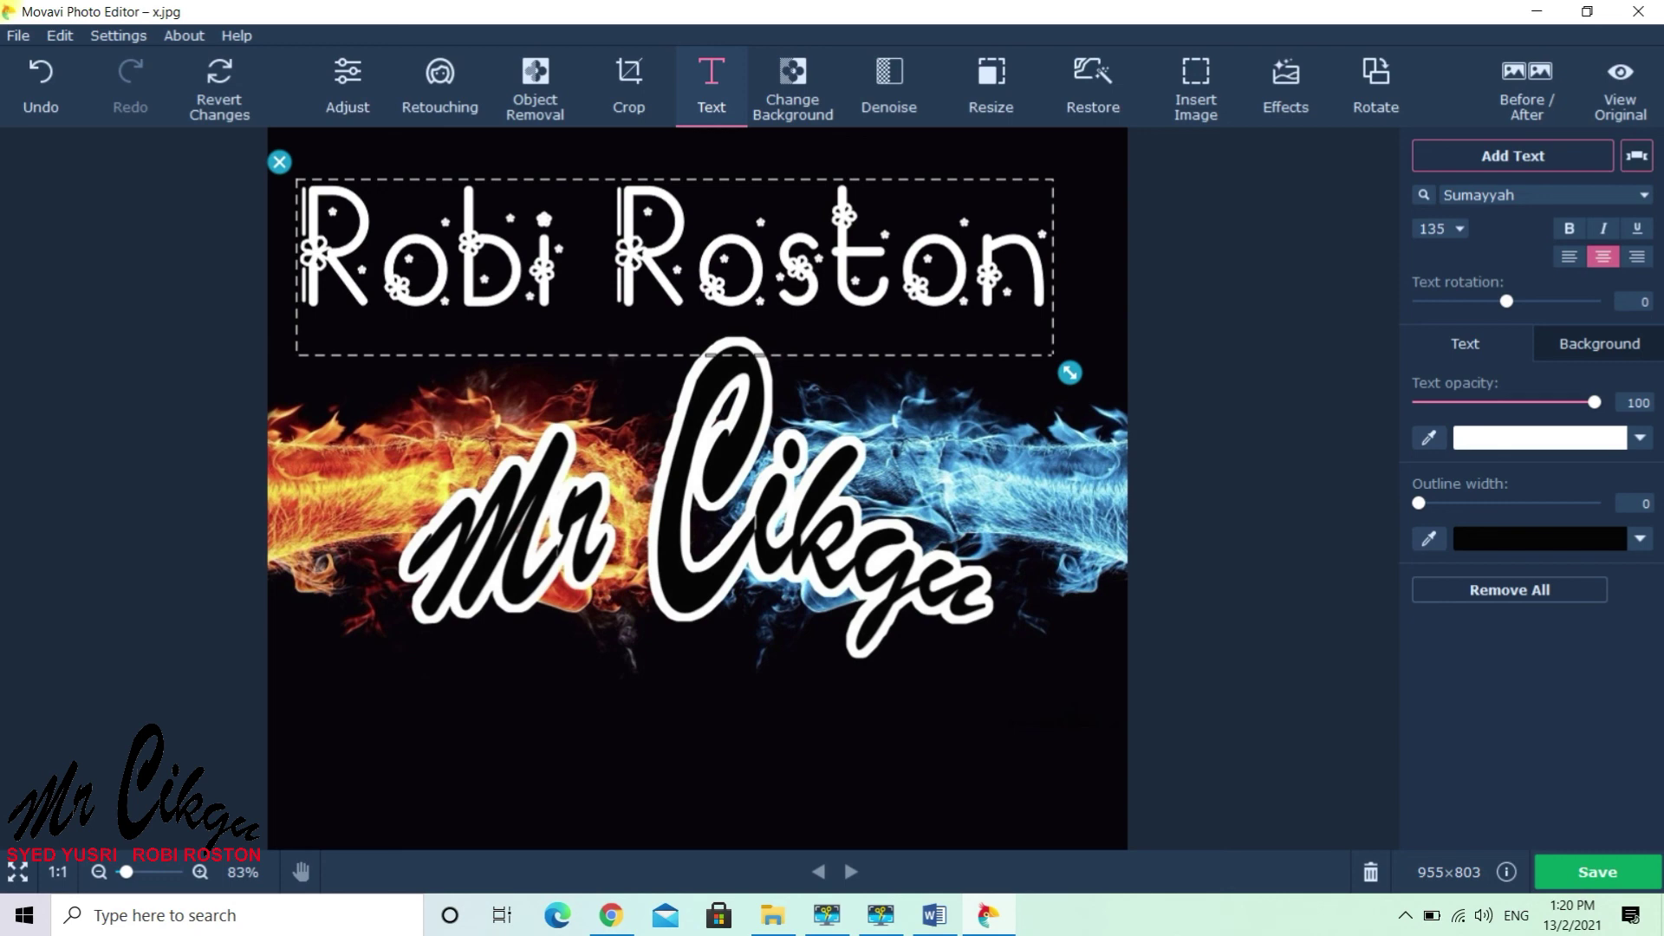
pyautogui.moveTo(676, 260)
pyautogui.mouseDown()
pyautogui.moveTo(717, 257)
pyautogui.moveTo(699, 258)
pyautogui.mouseUp()
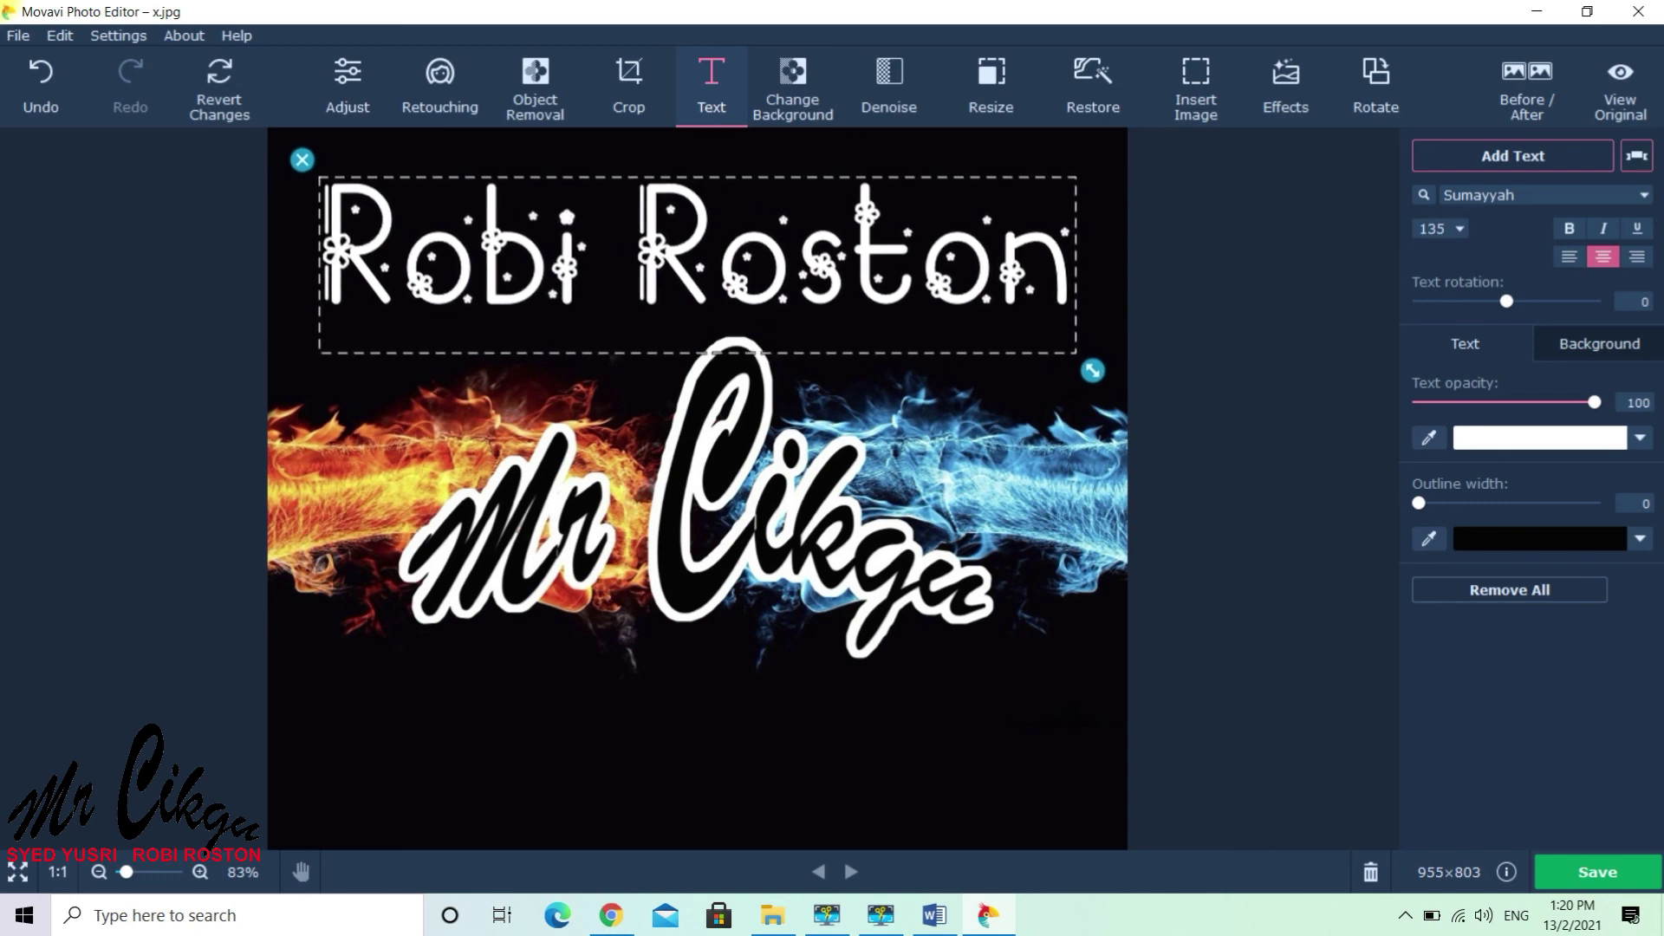